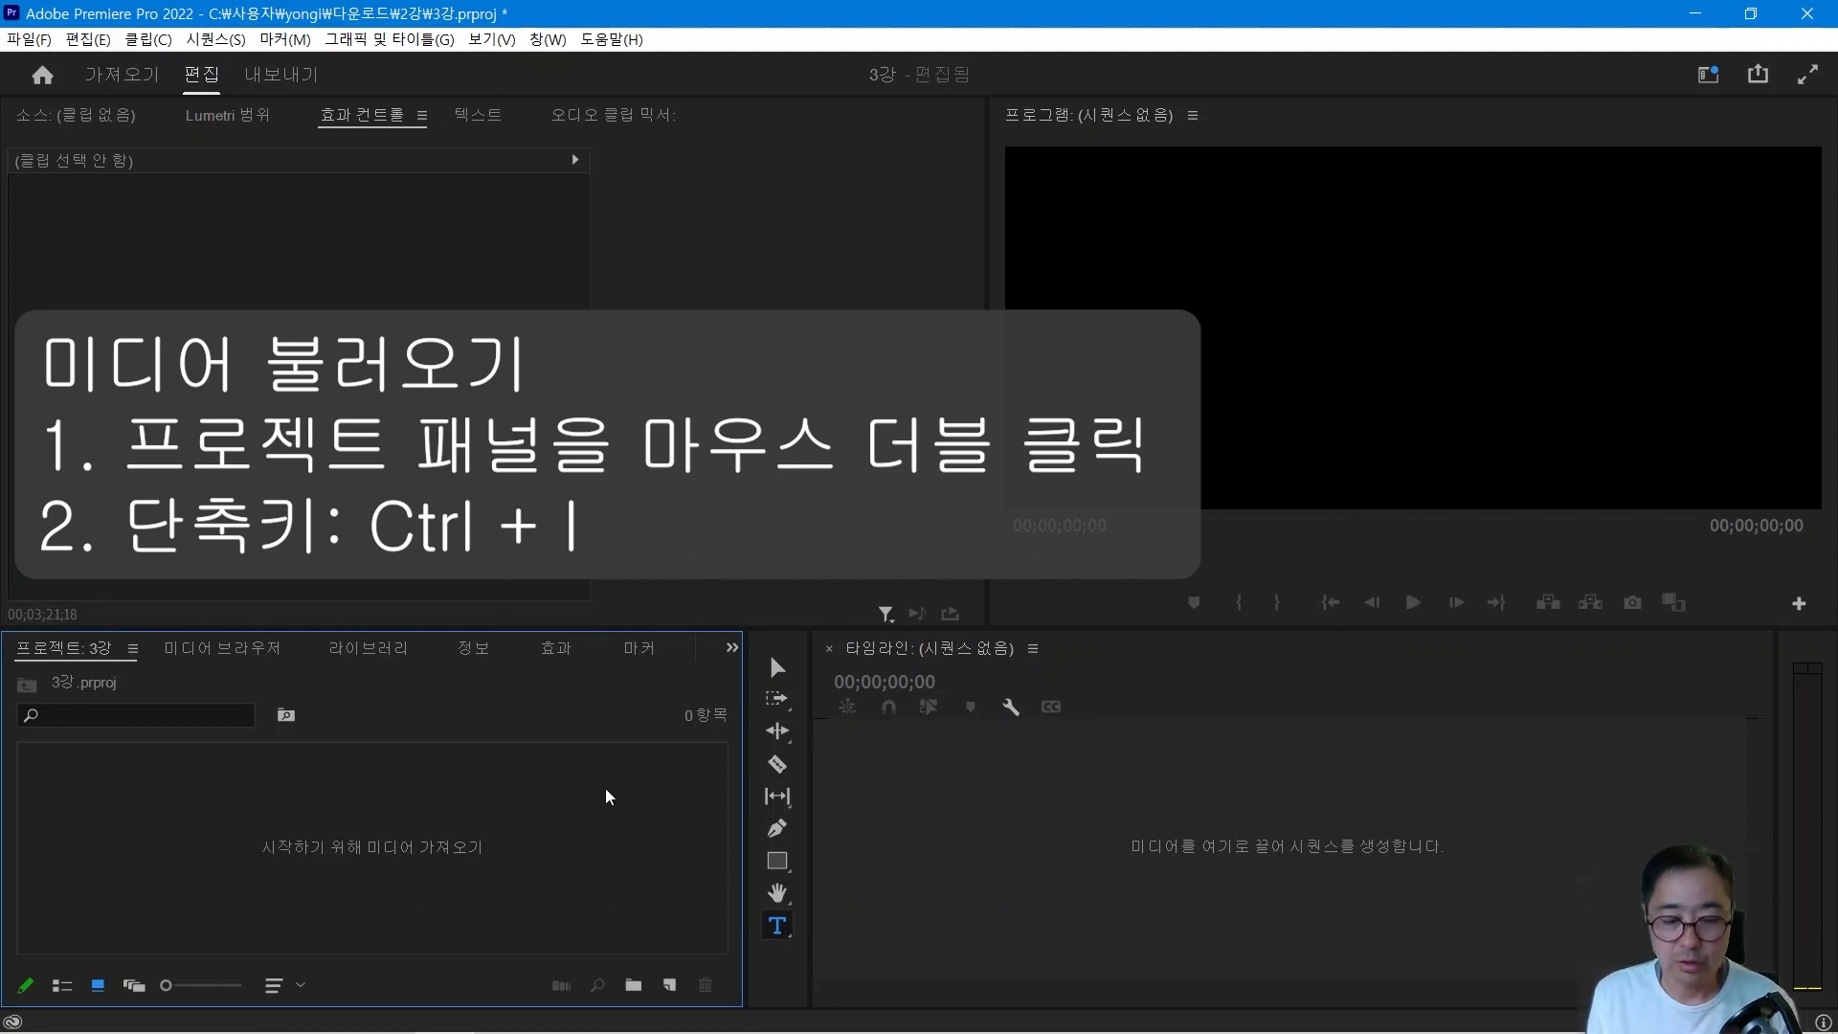
Import the video A아파트.mp4 from the 샘플영상 folder into the project.
double_click(605, 789)
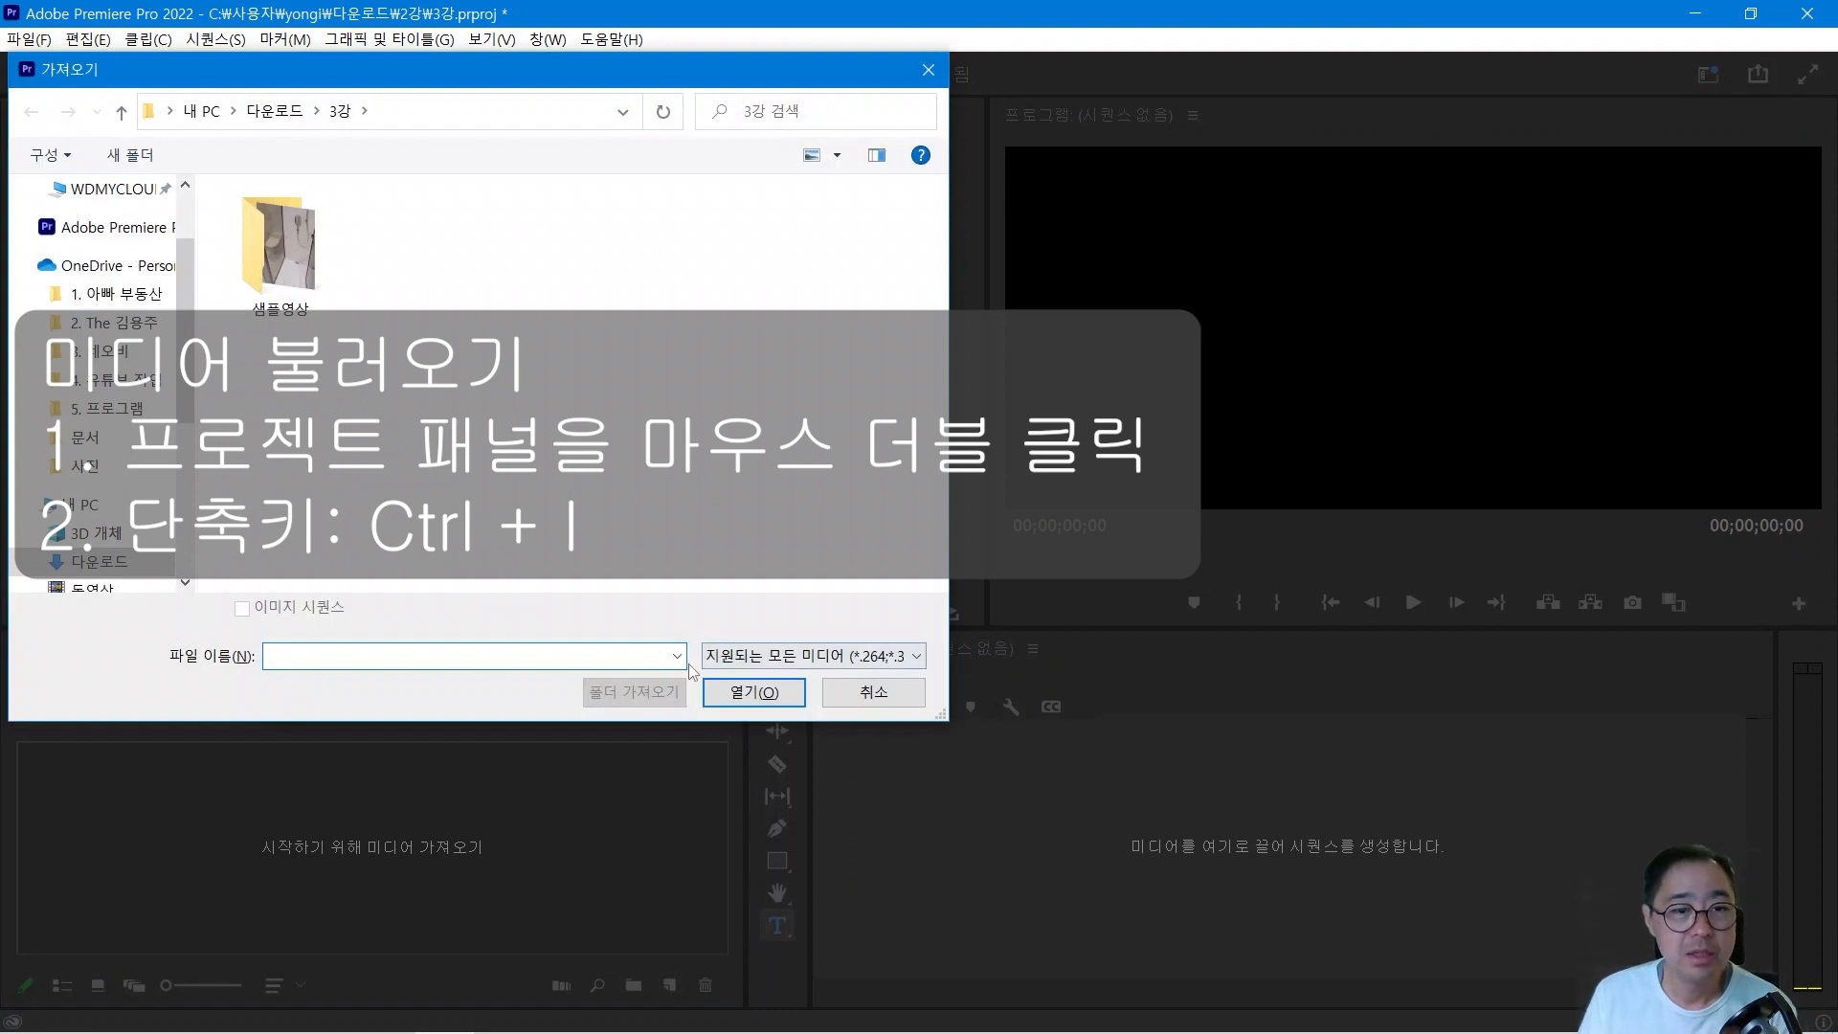
double_click(257, 277)
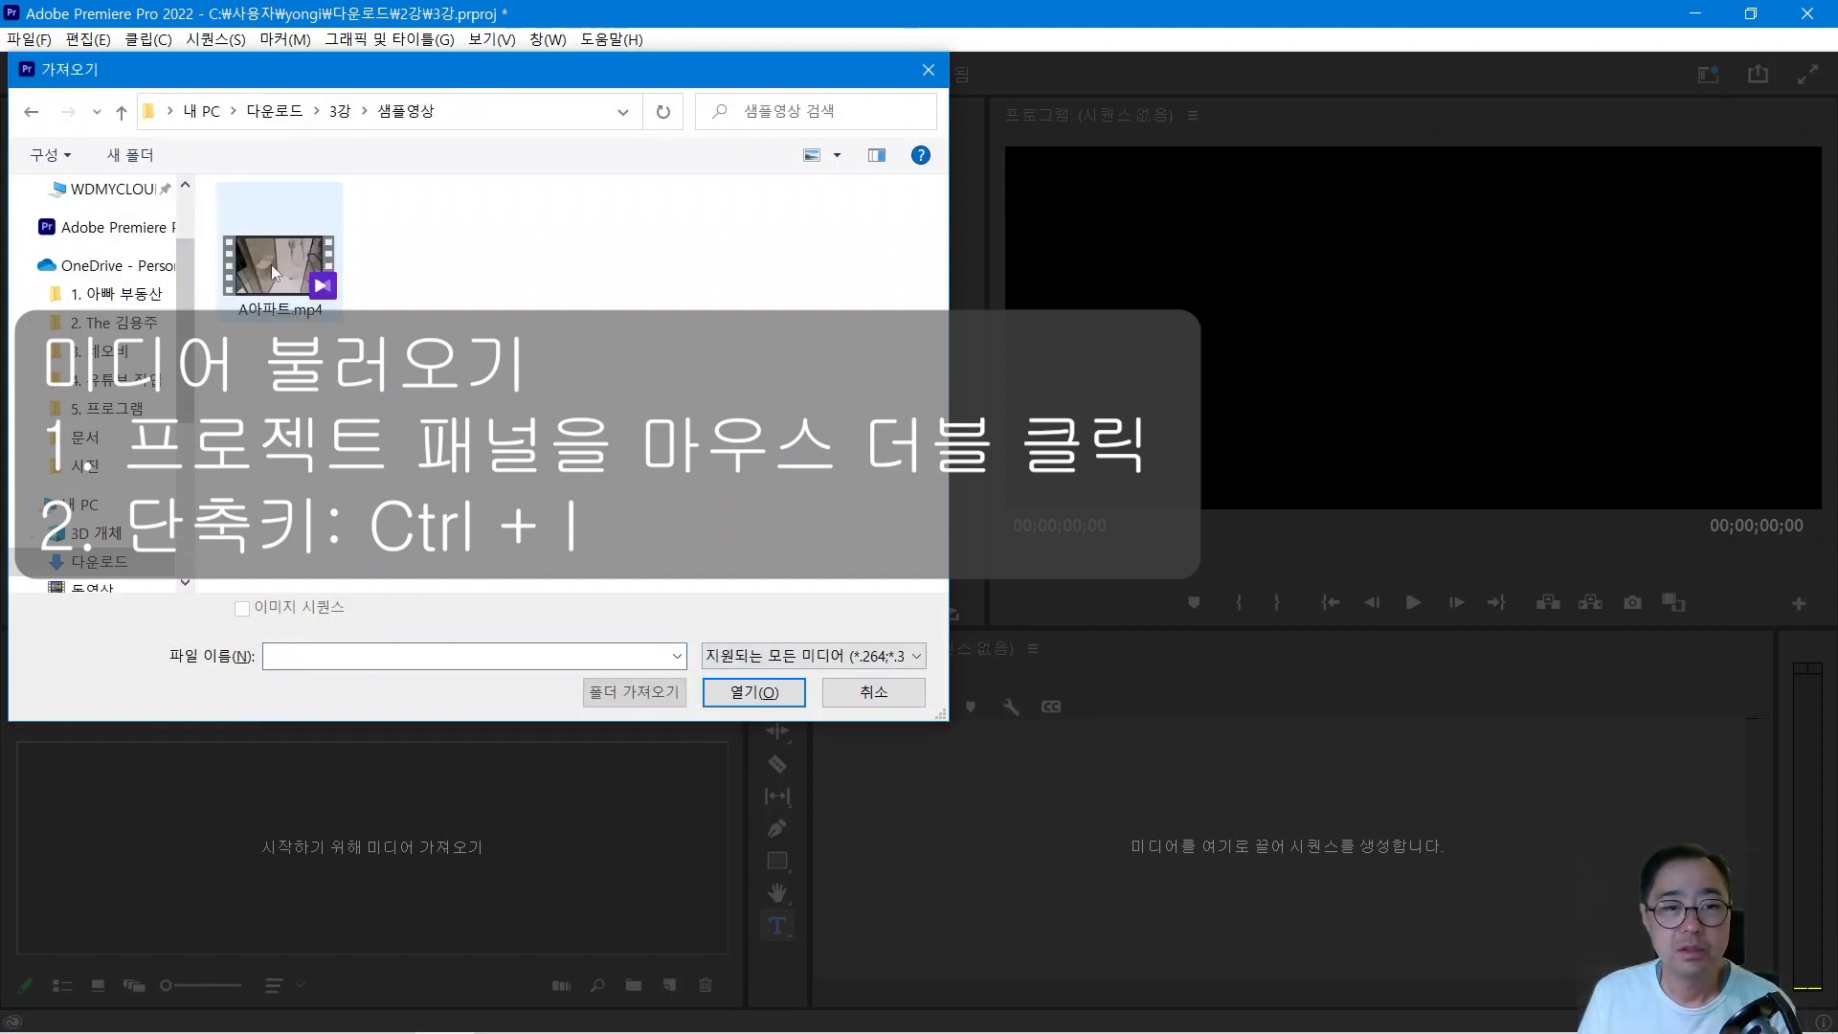
click(299, 276)
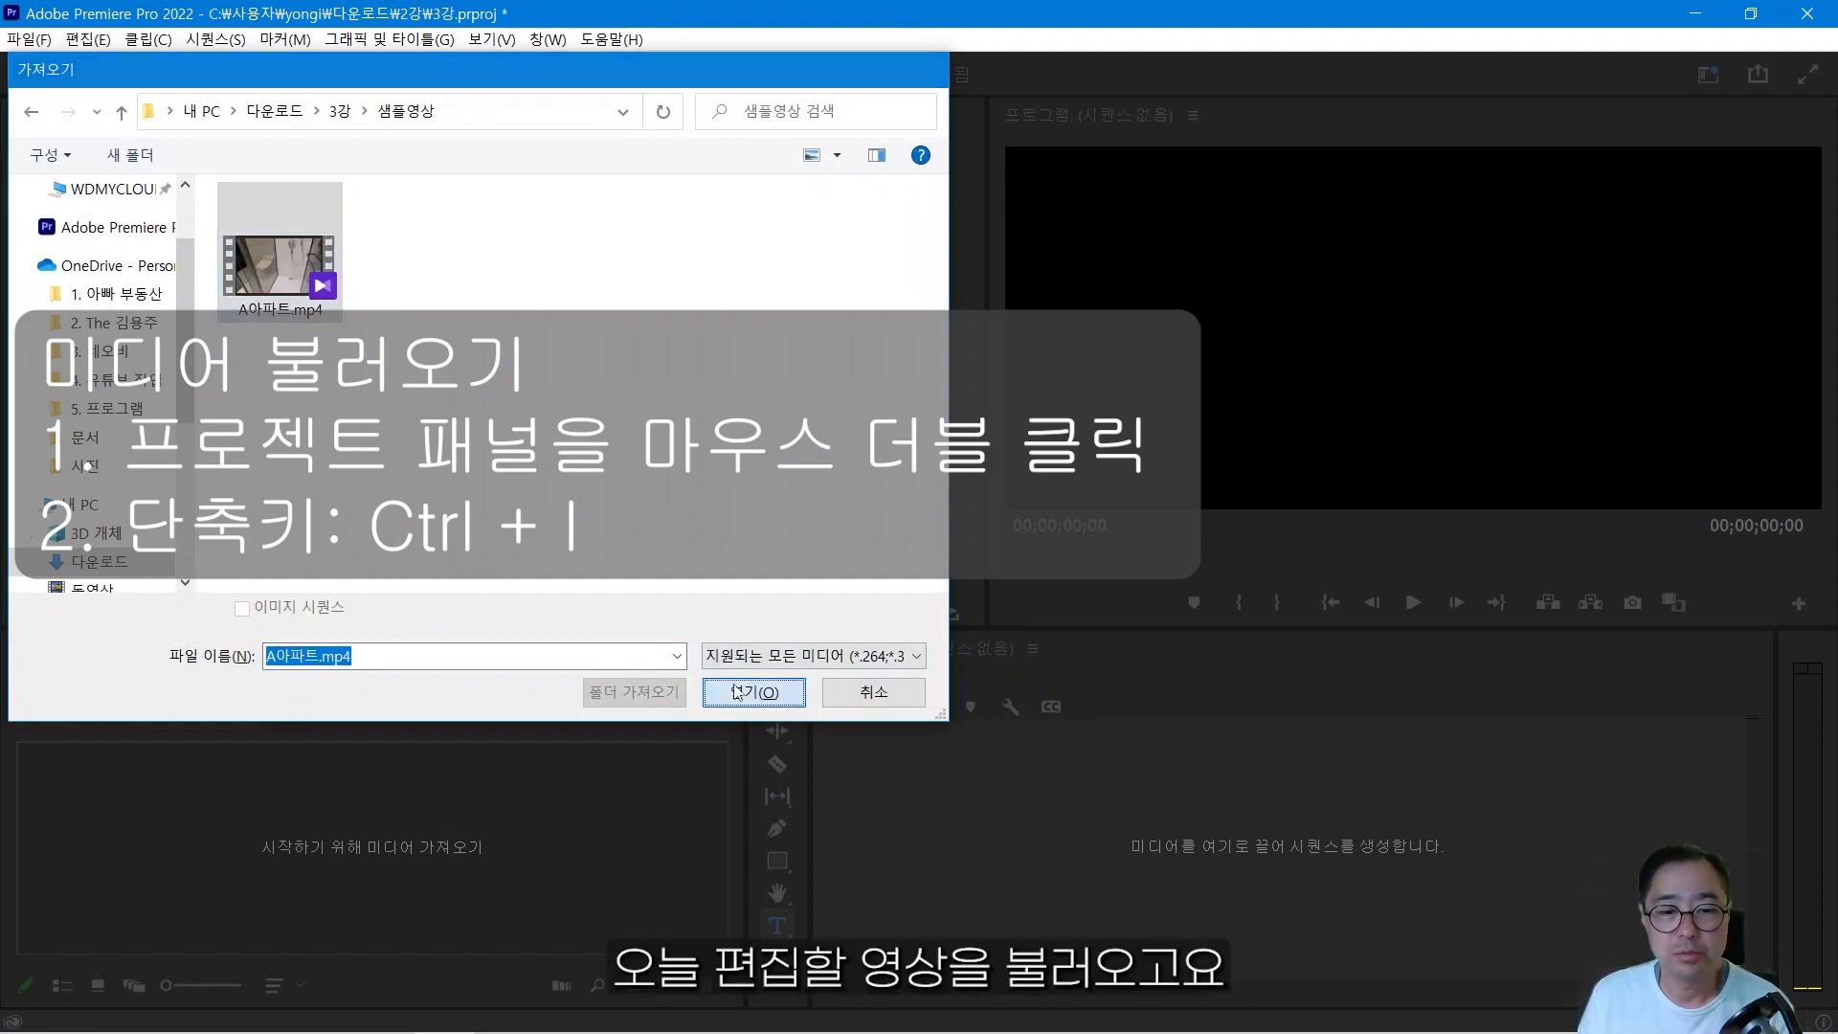
click(734, 683)
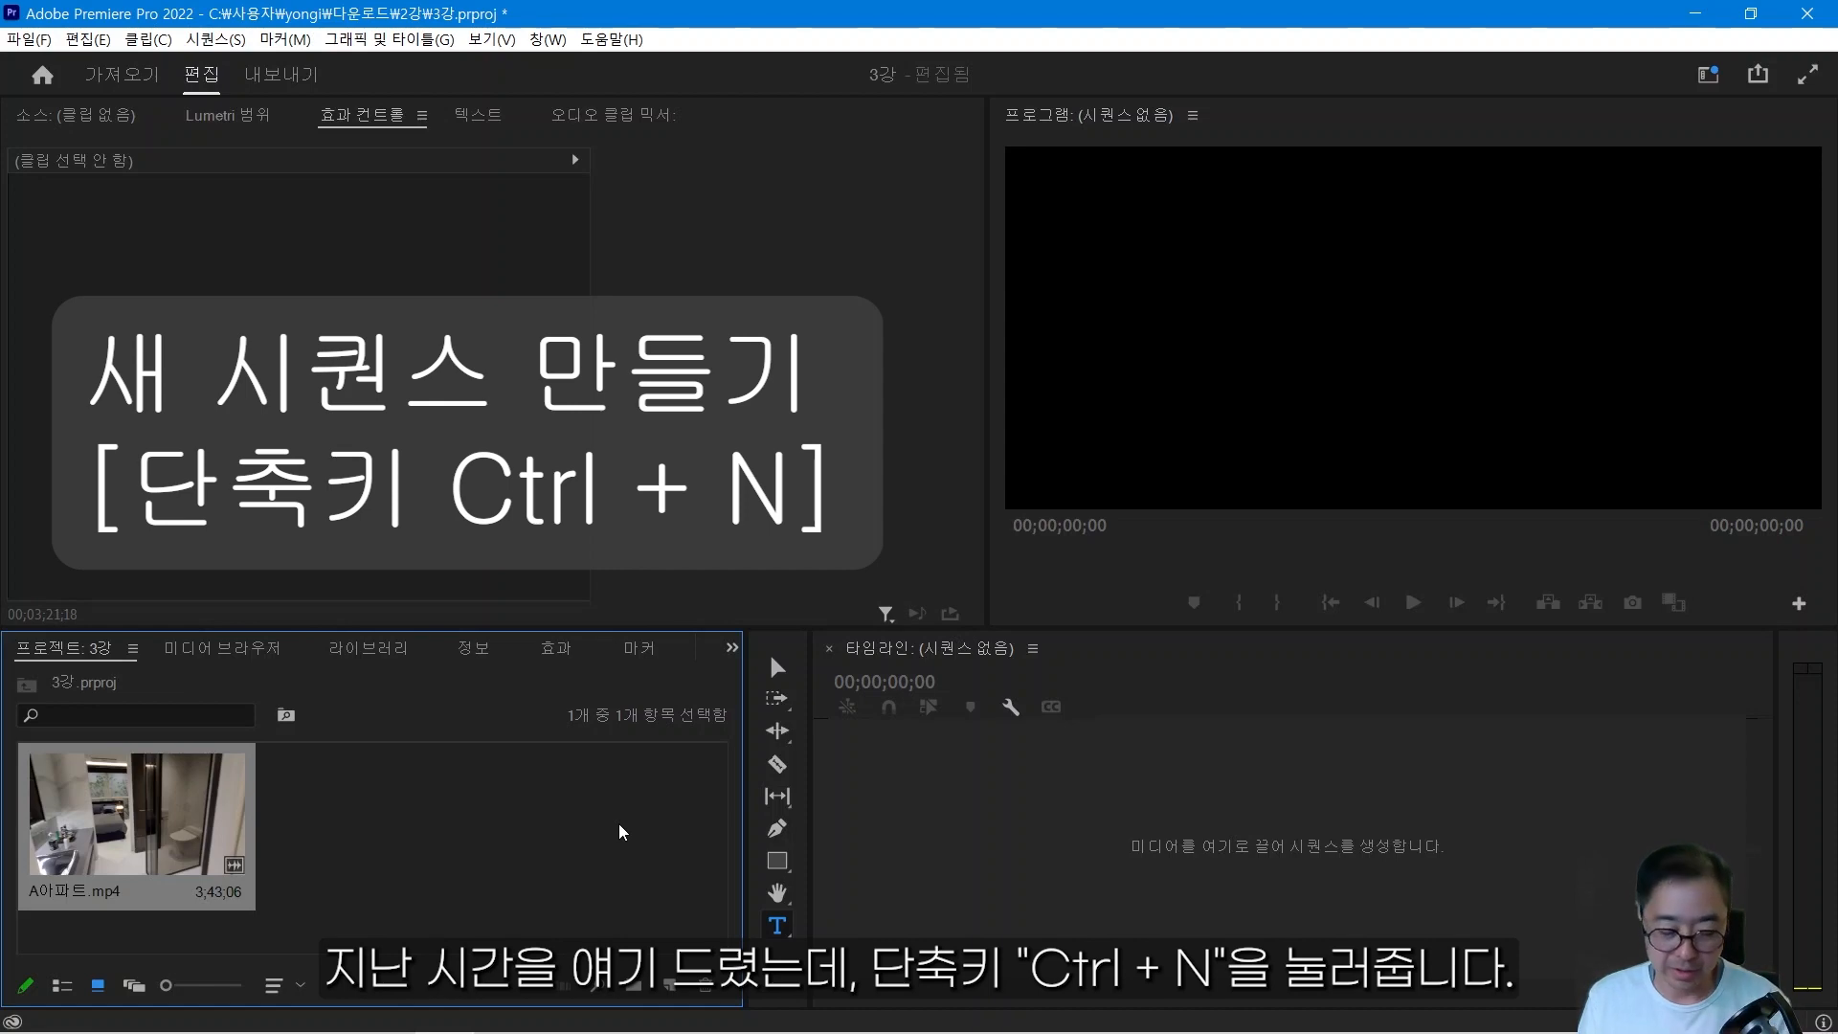
Create a sequence named 자막편집 from the custom 유튜브 preset and place A아파트.mp4 at its start on V1.
key(ctrl+n)
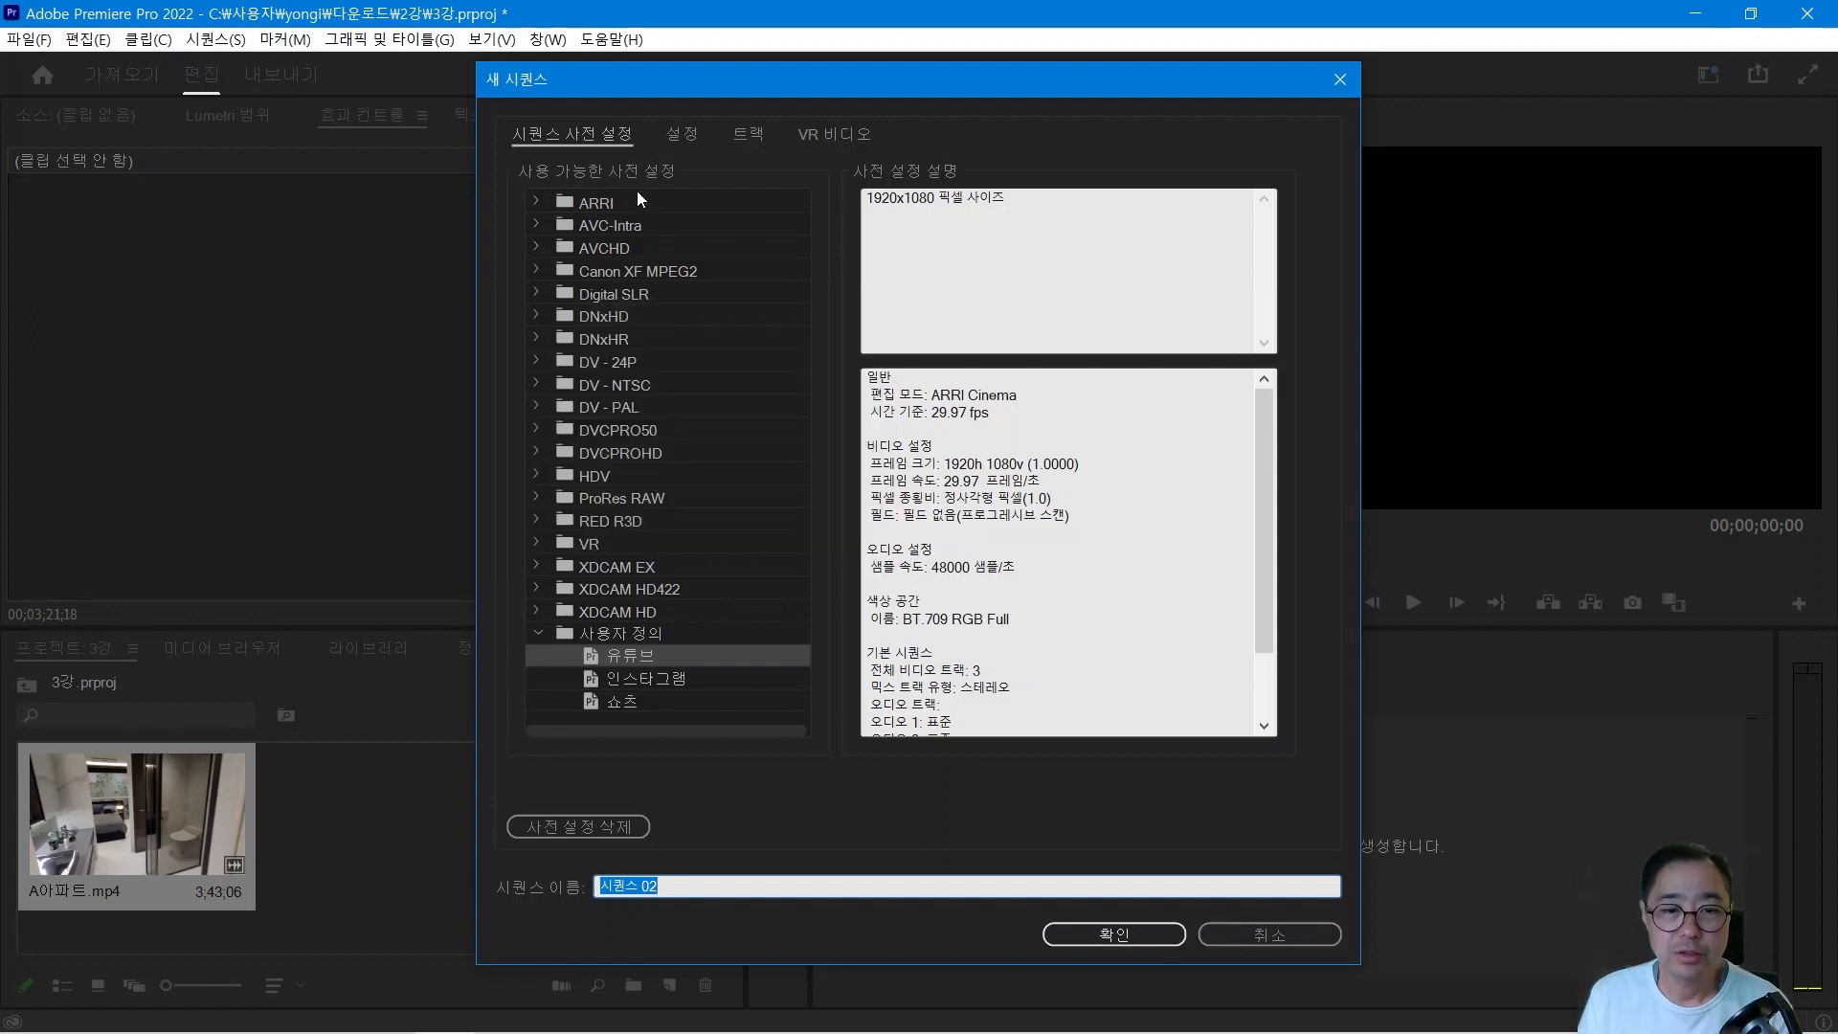
click(643, 674)
click(637, 662)
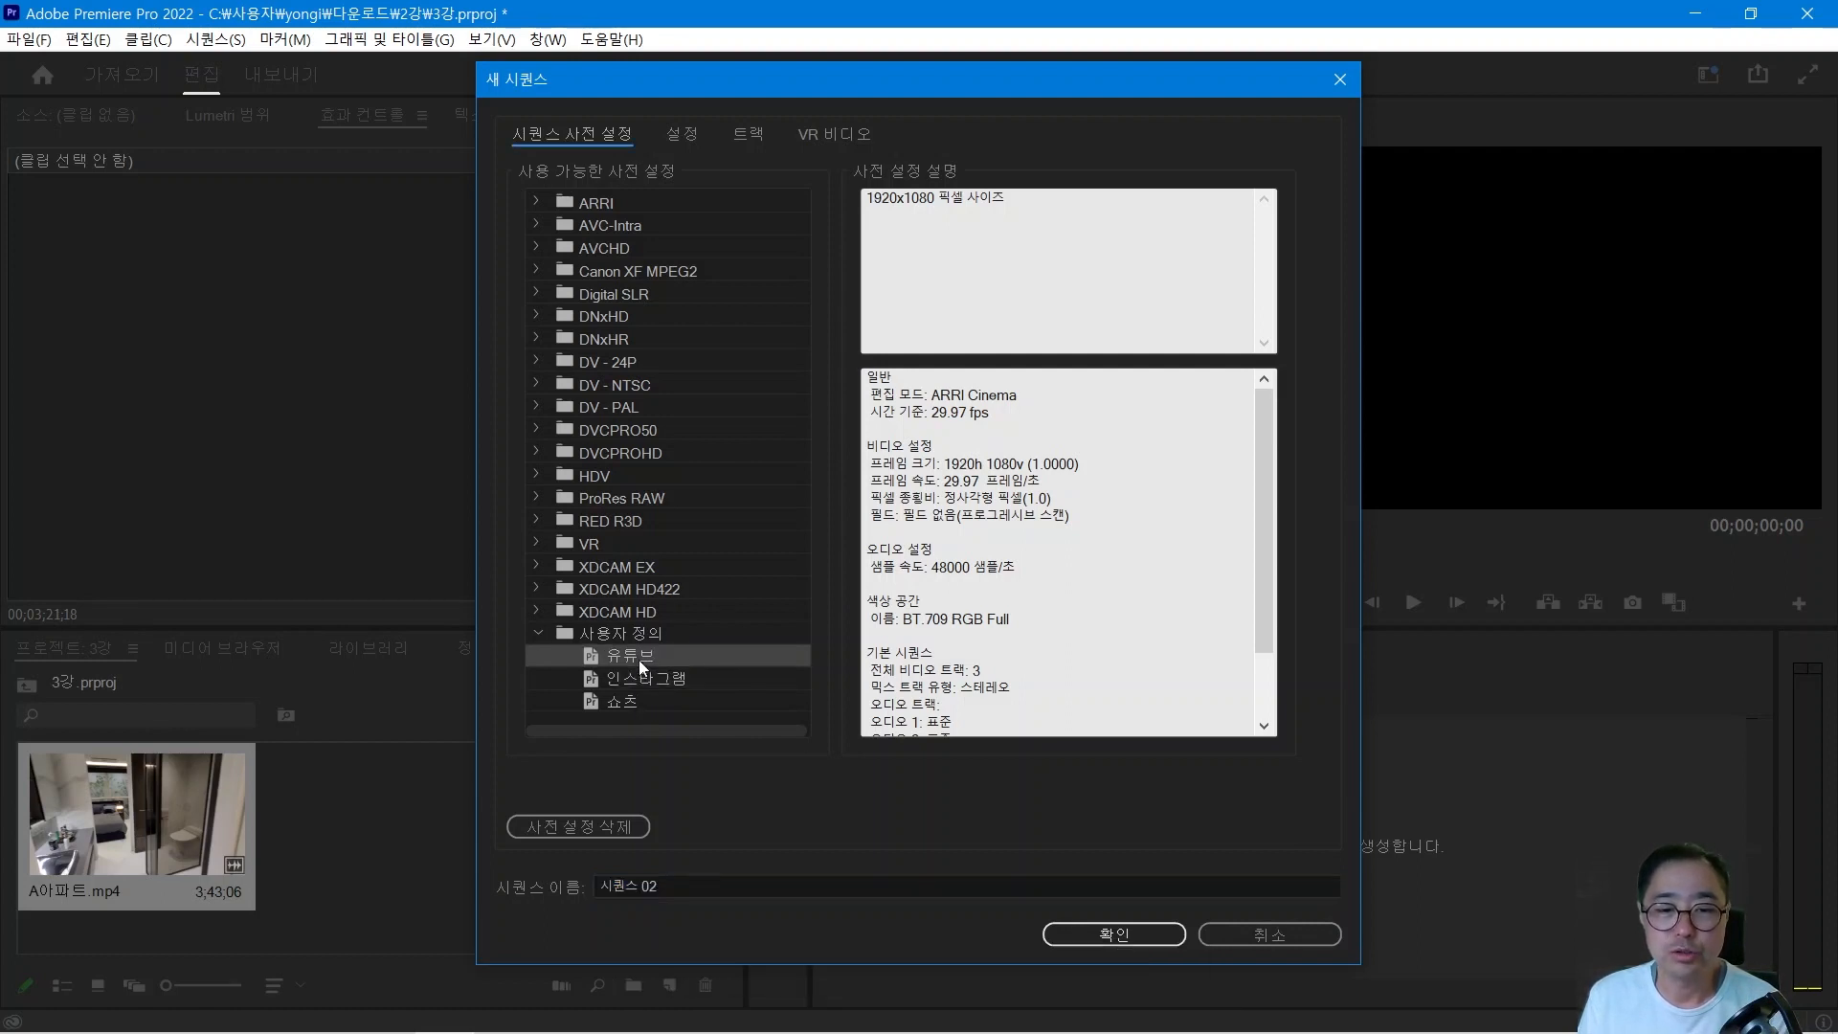
drag(701, 881, 555, 881)
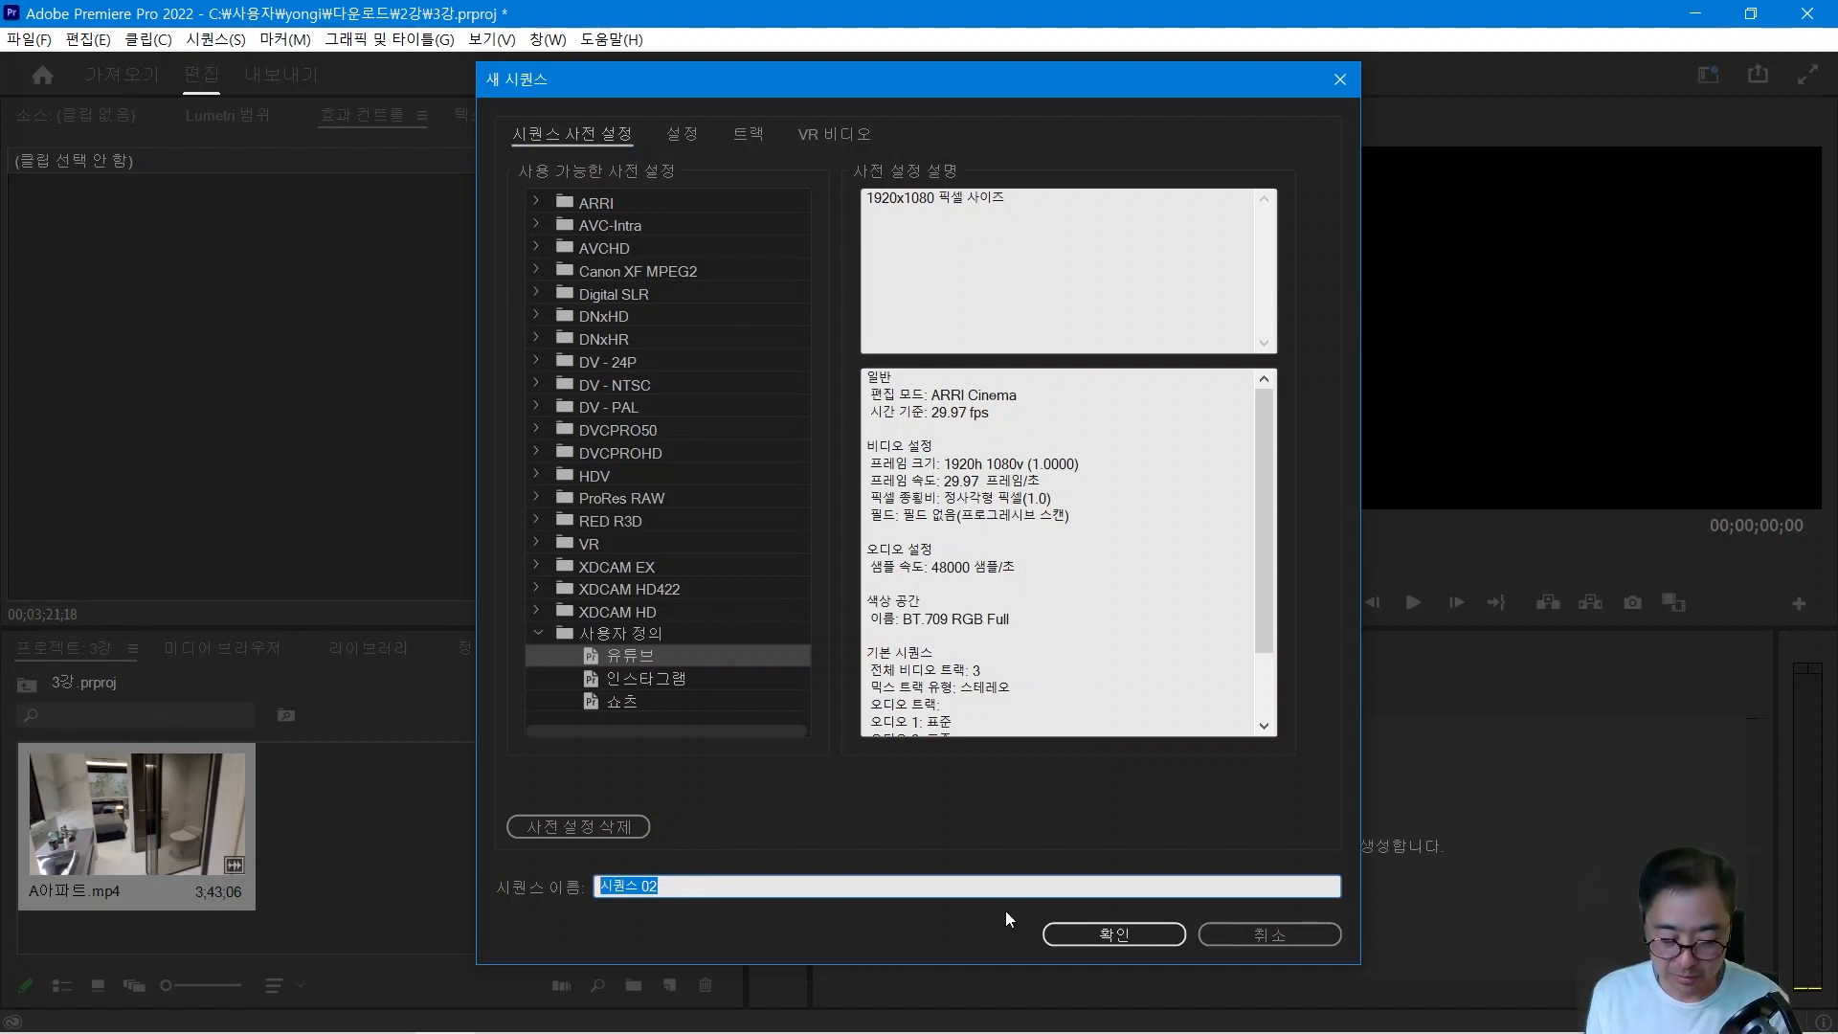
text(자막용)
text(집)
key(Return)
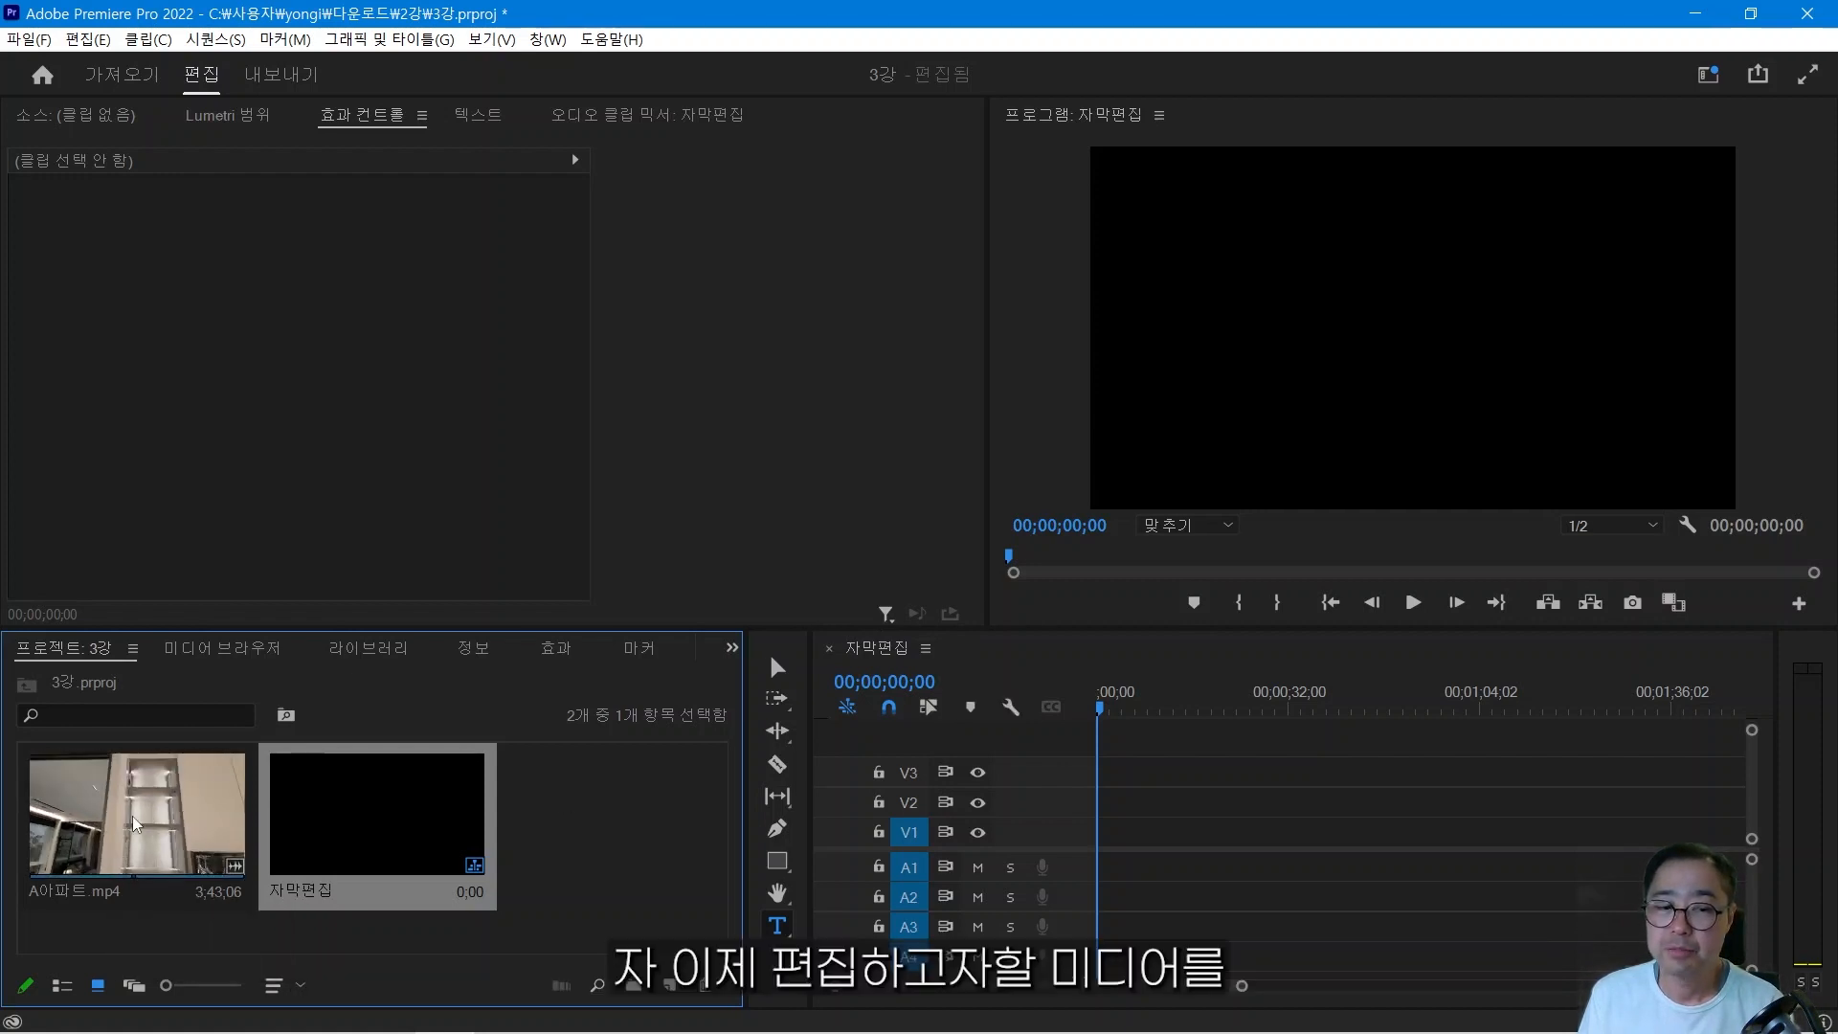
drag(127, 840, 1097, 859)
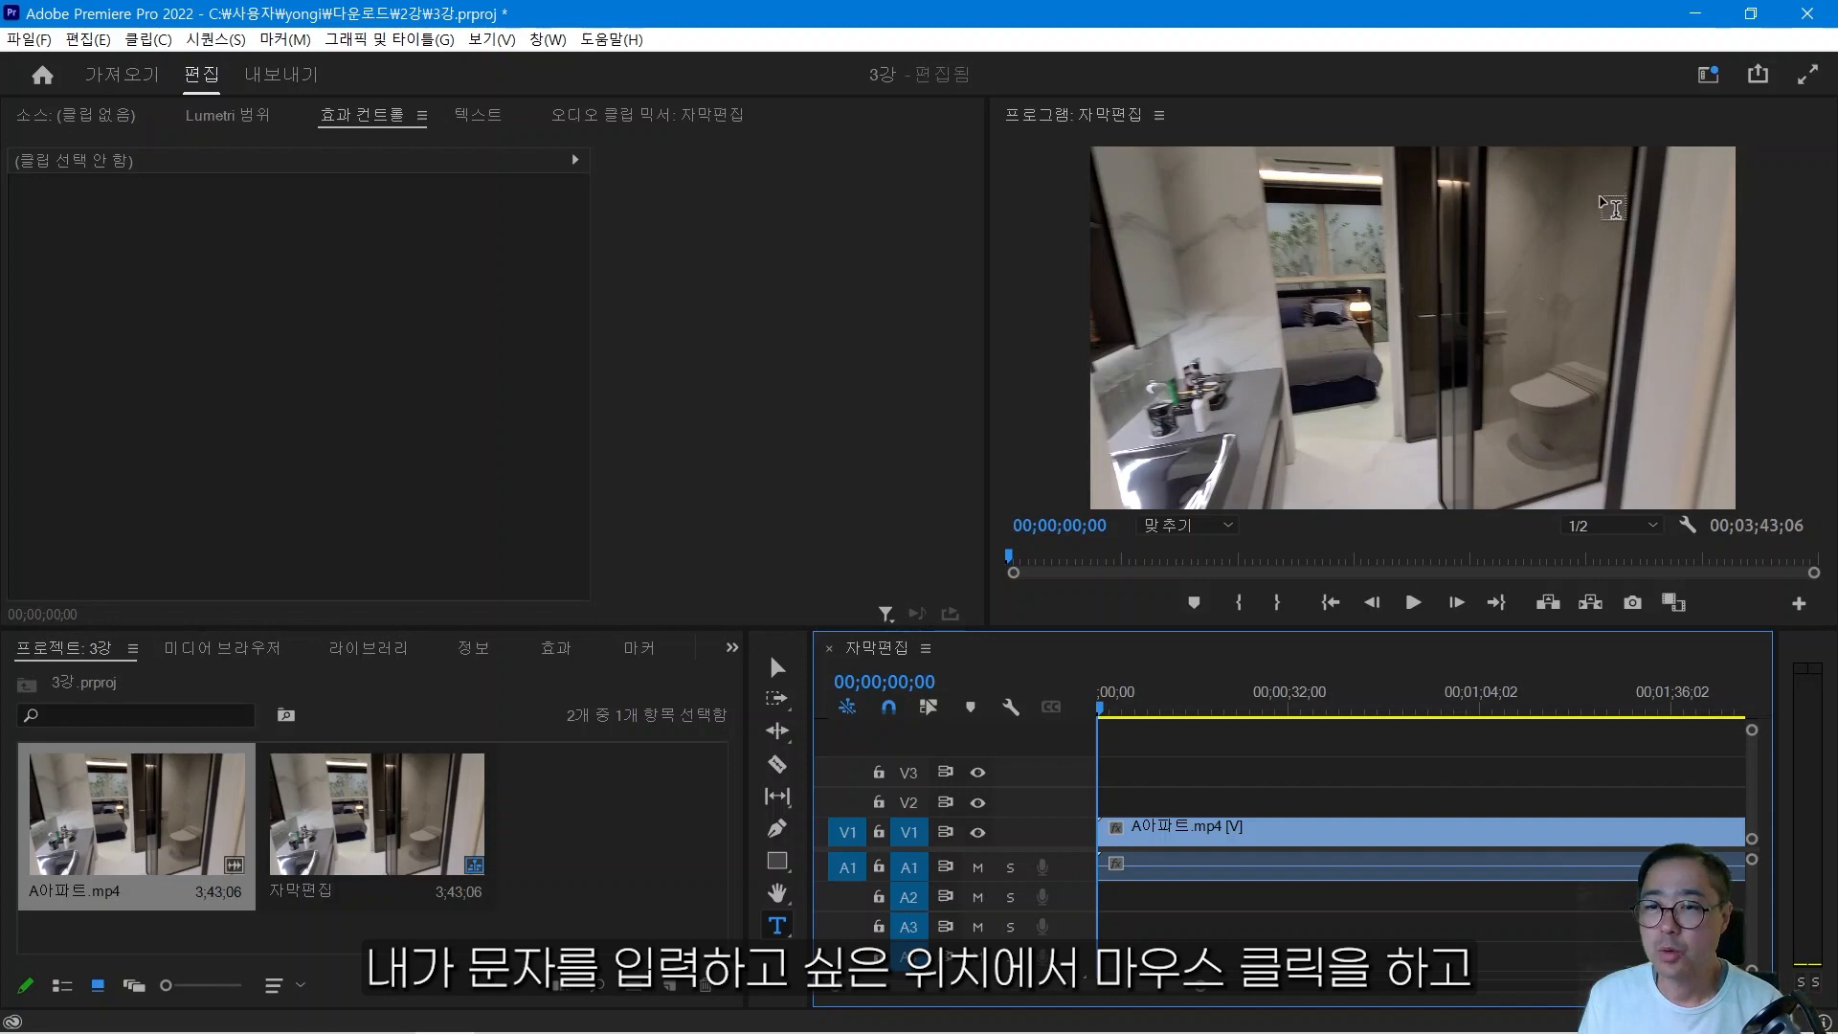
Add the title text "A아파트의 예쁜 욕실" in the upper-right area of the video frame.
click(1602, 190)
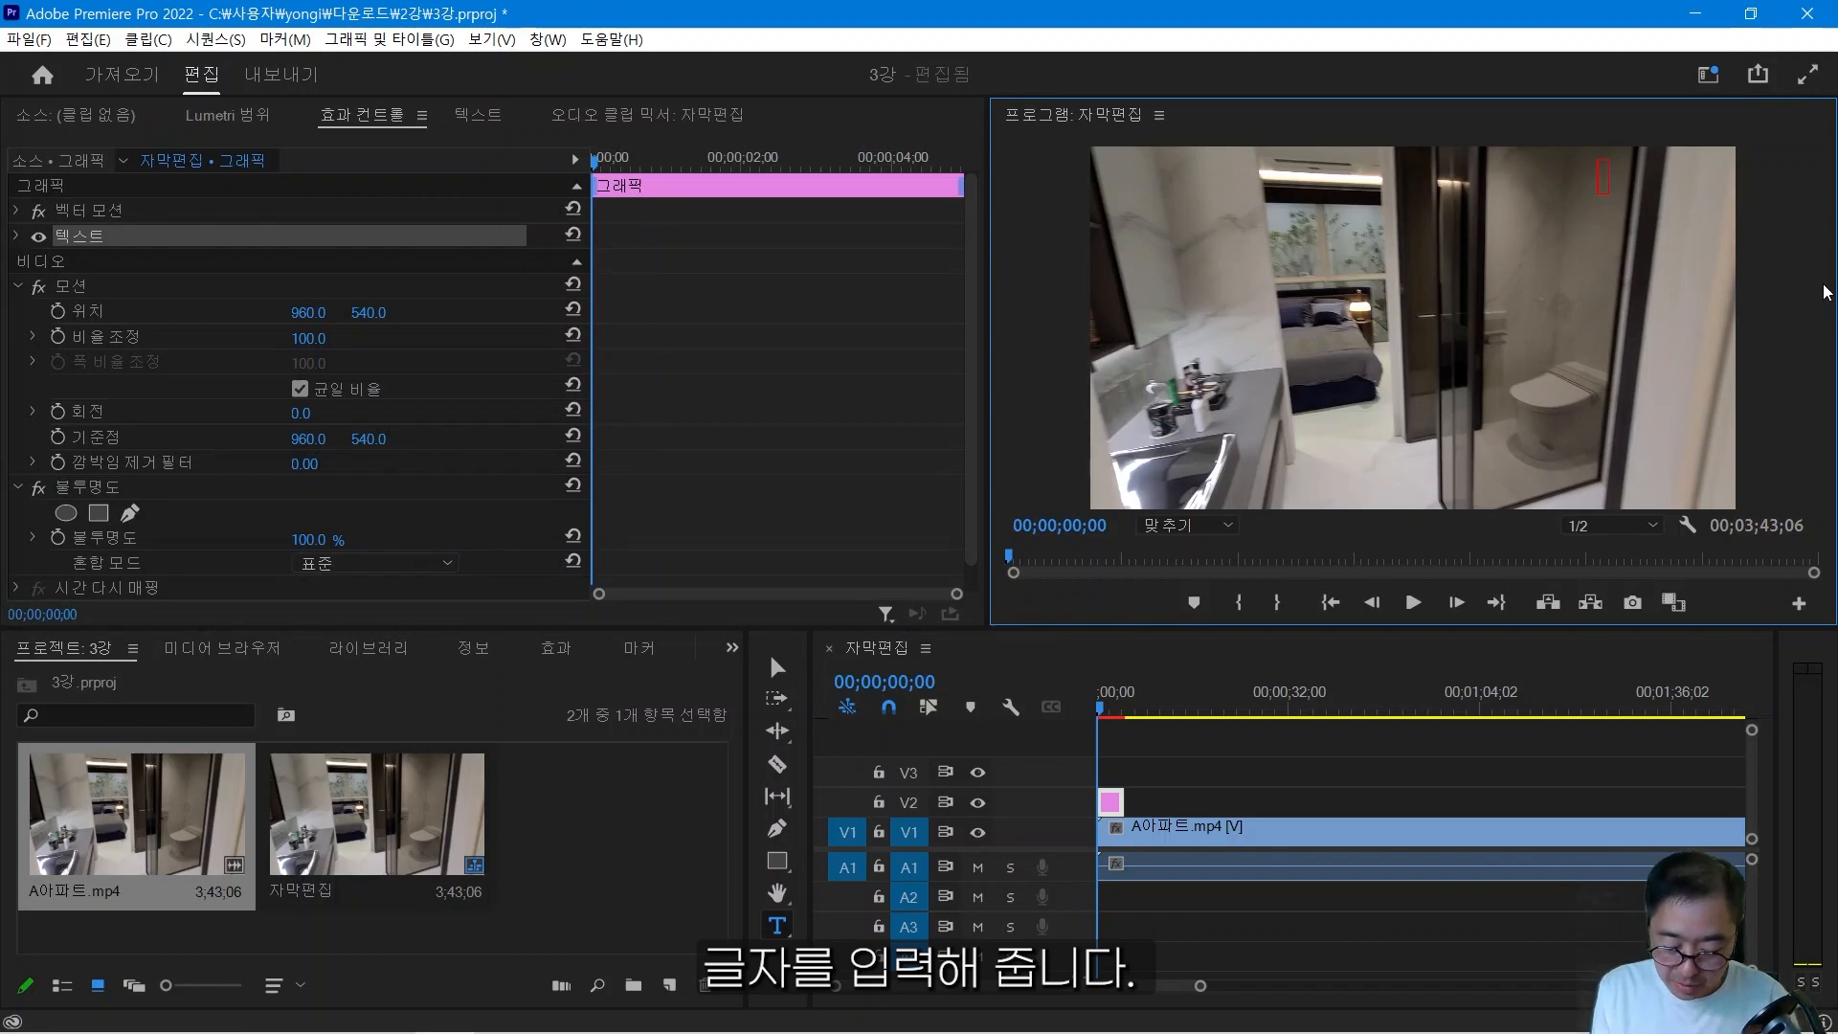
text(ㅁ)
key(BackSpace)
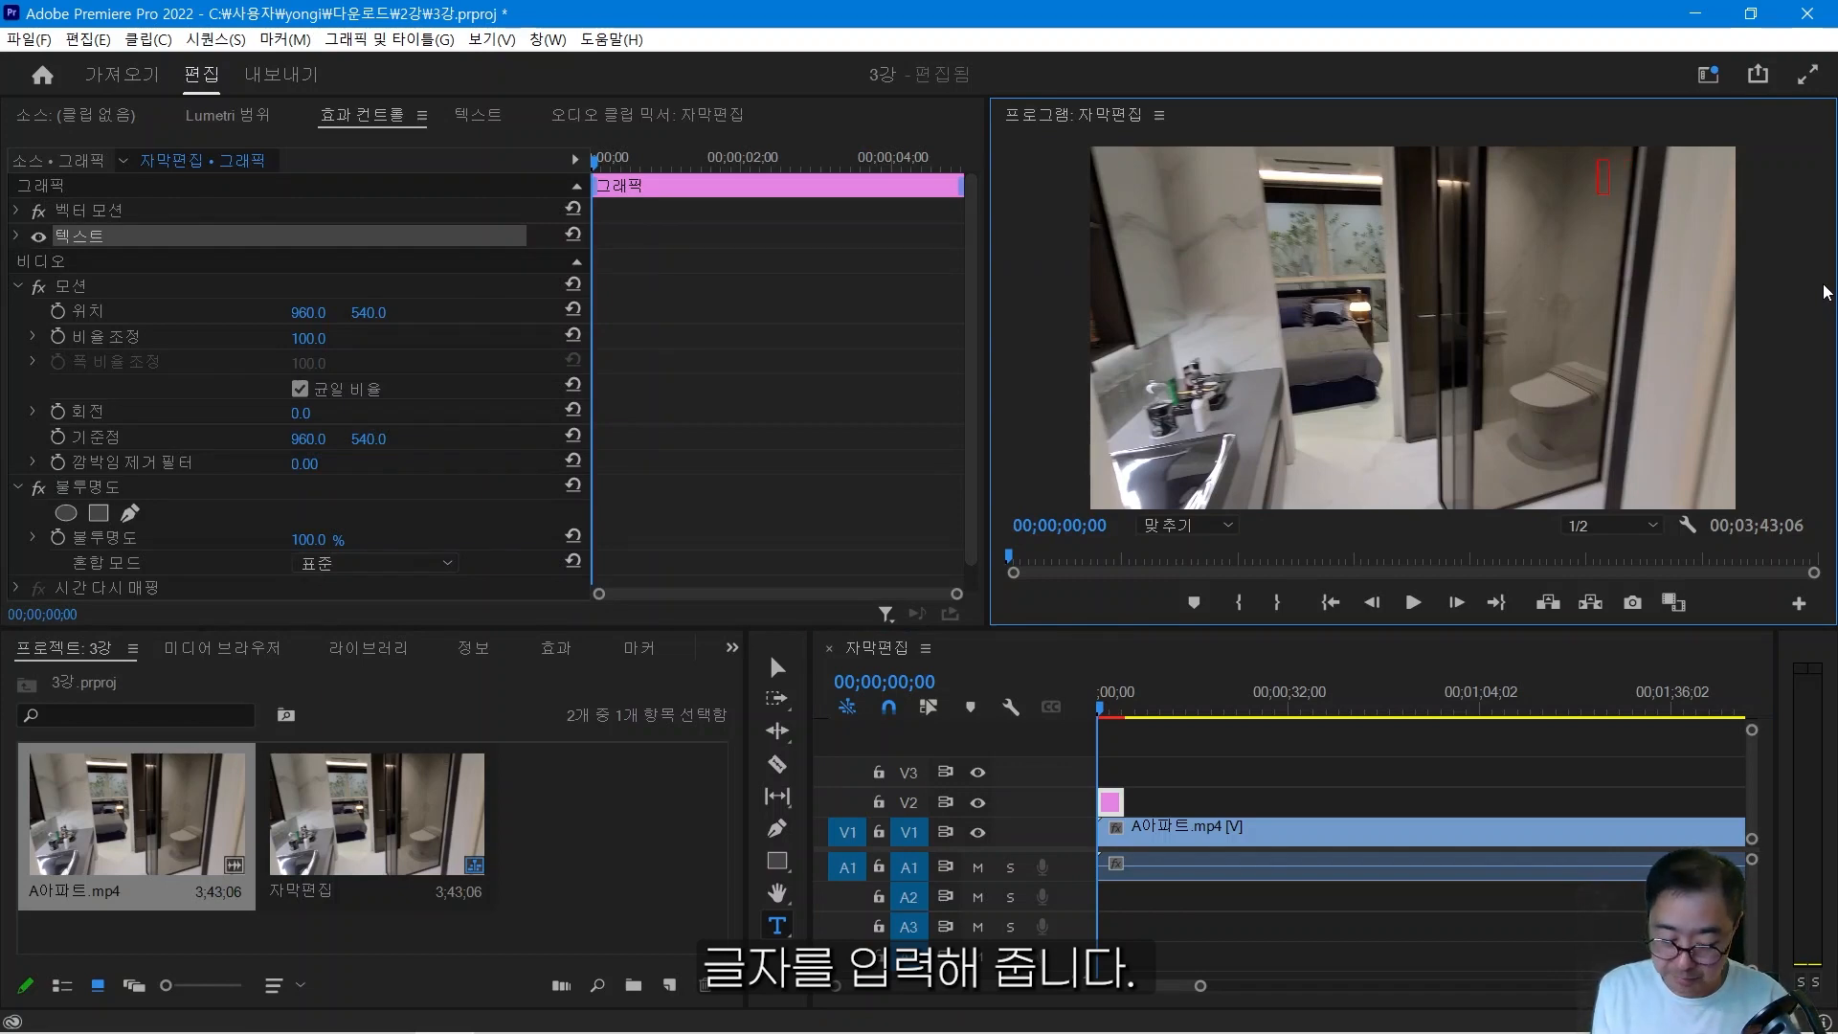
key(Caps_Lock)
text(A)
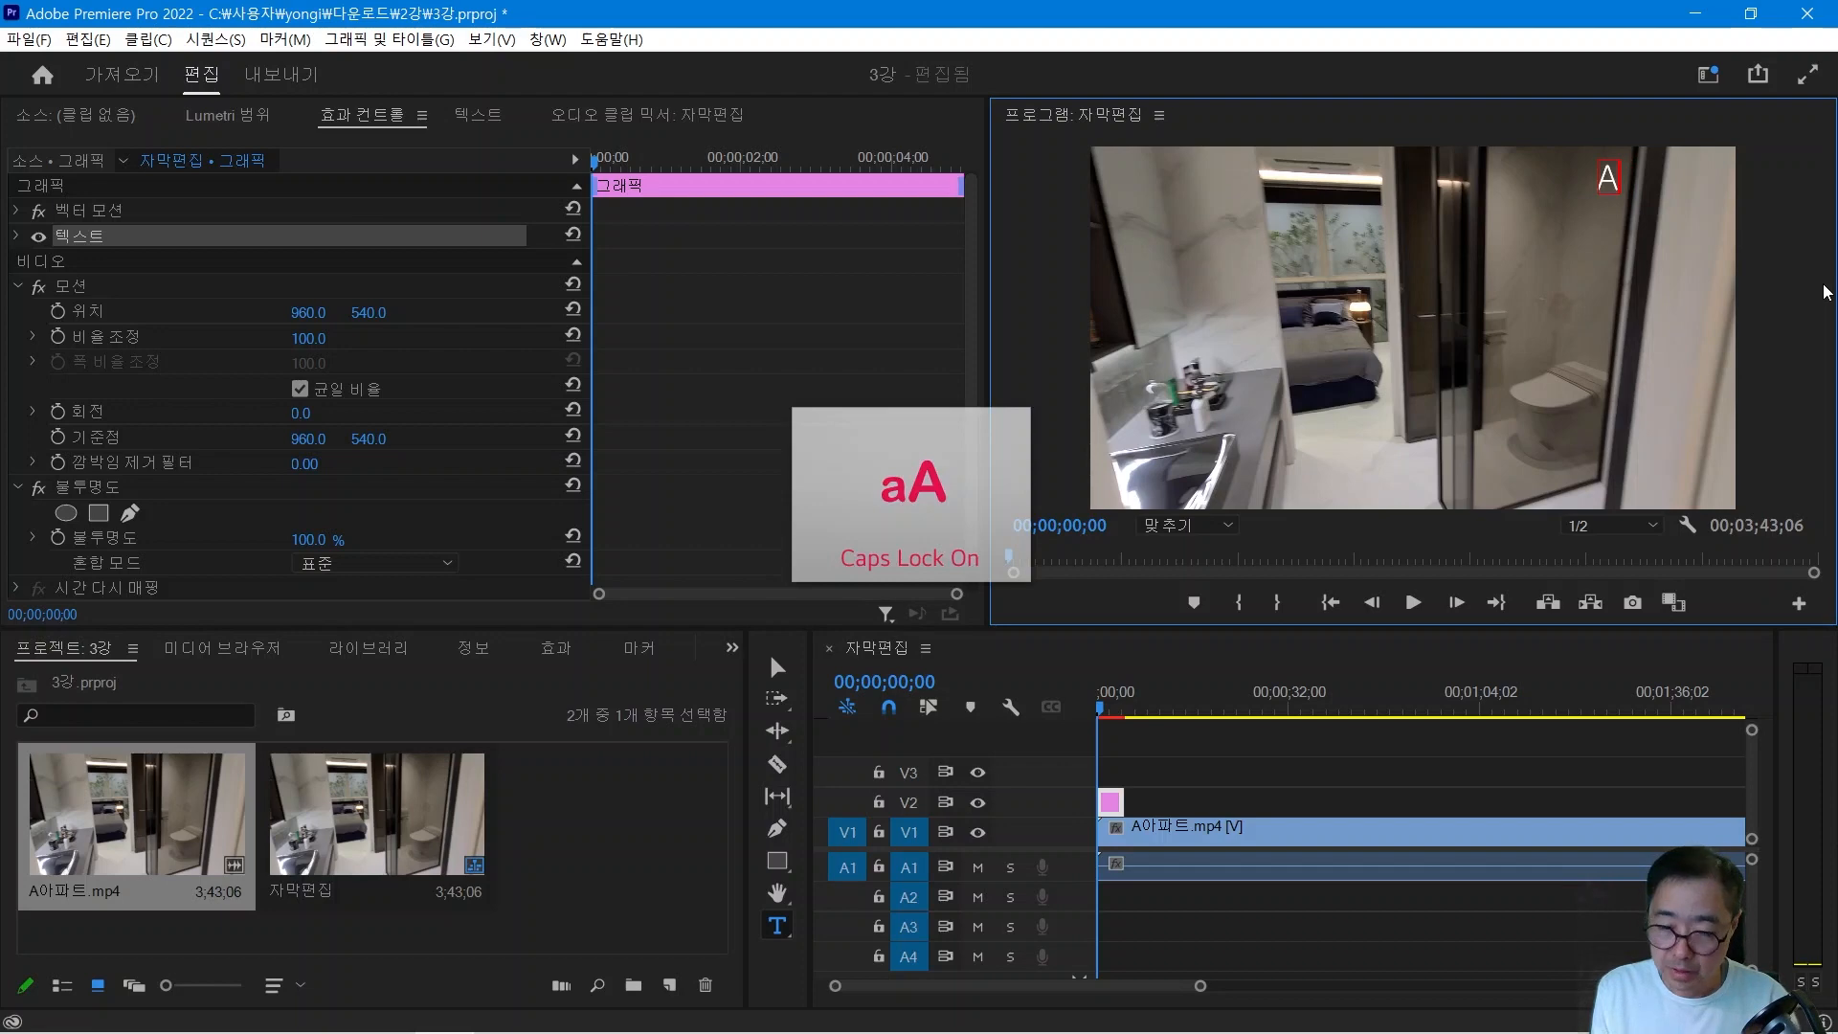
text(아파트)
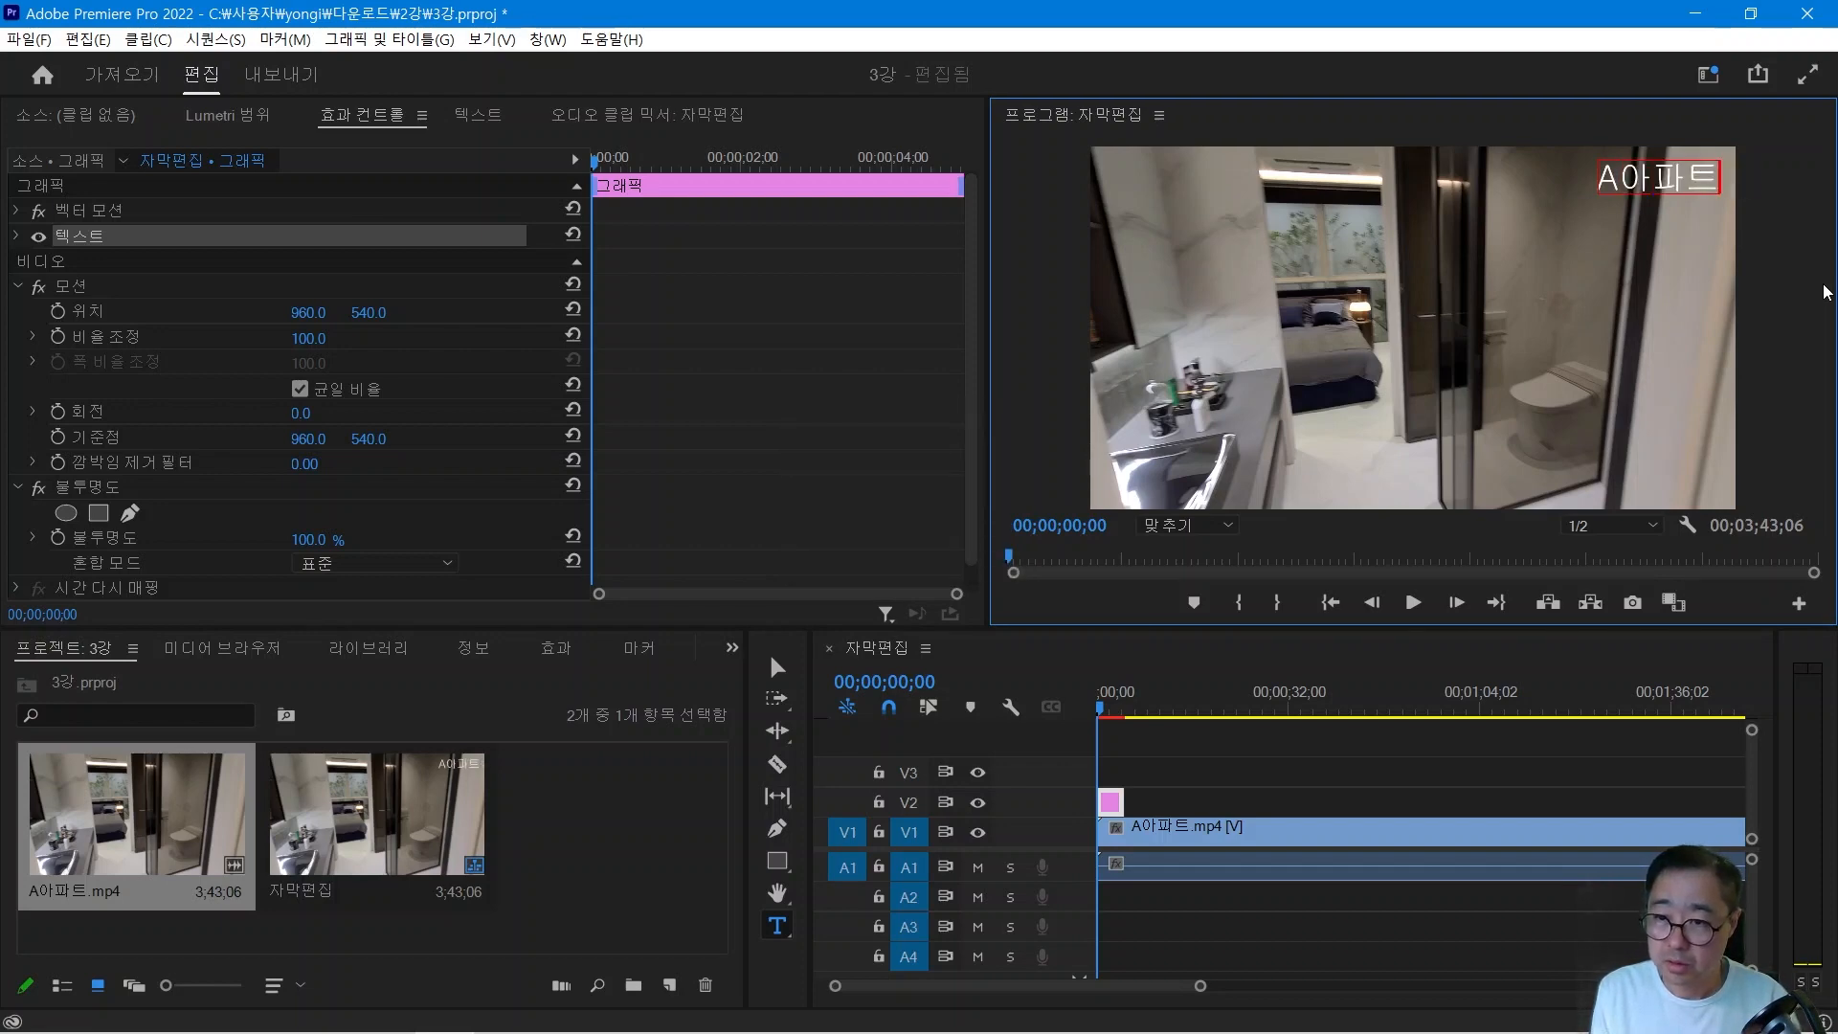
text(의)
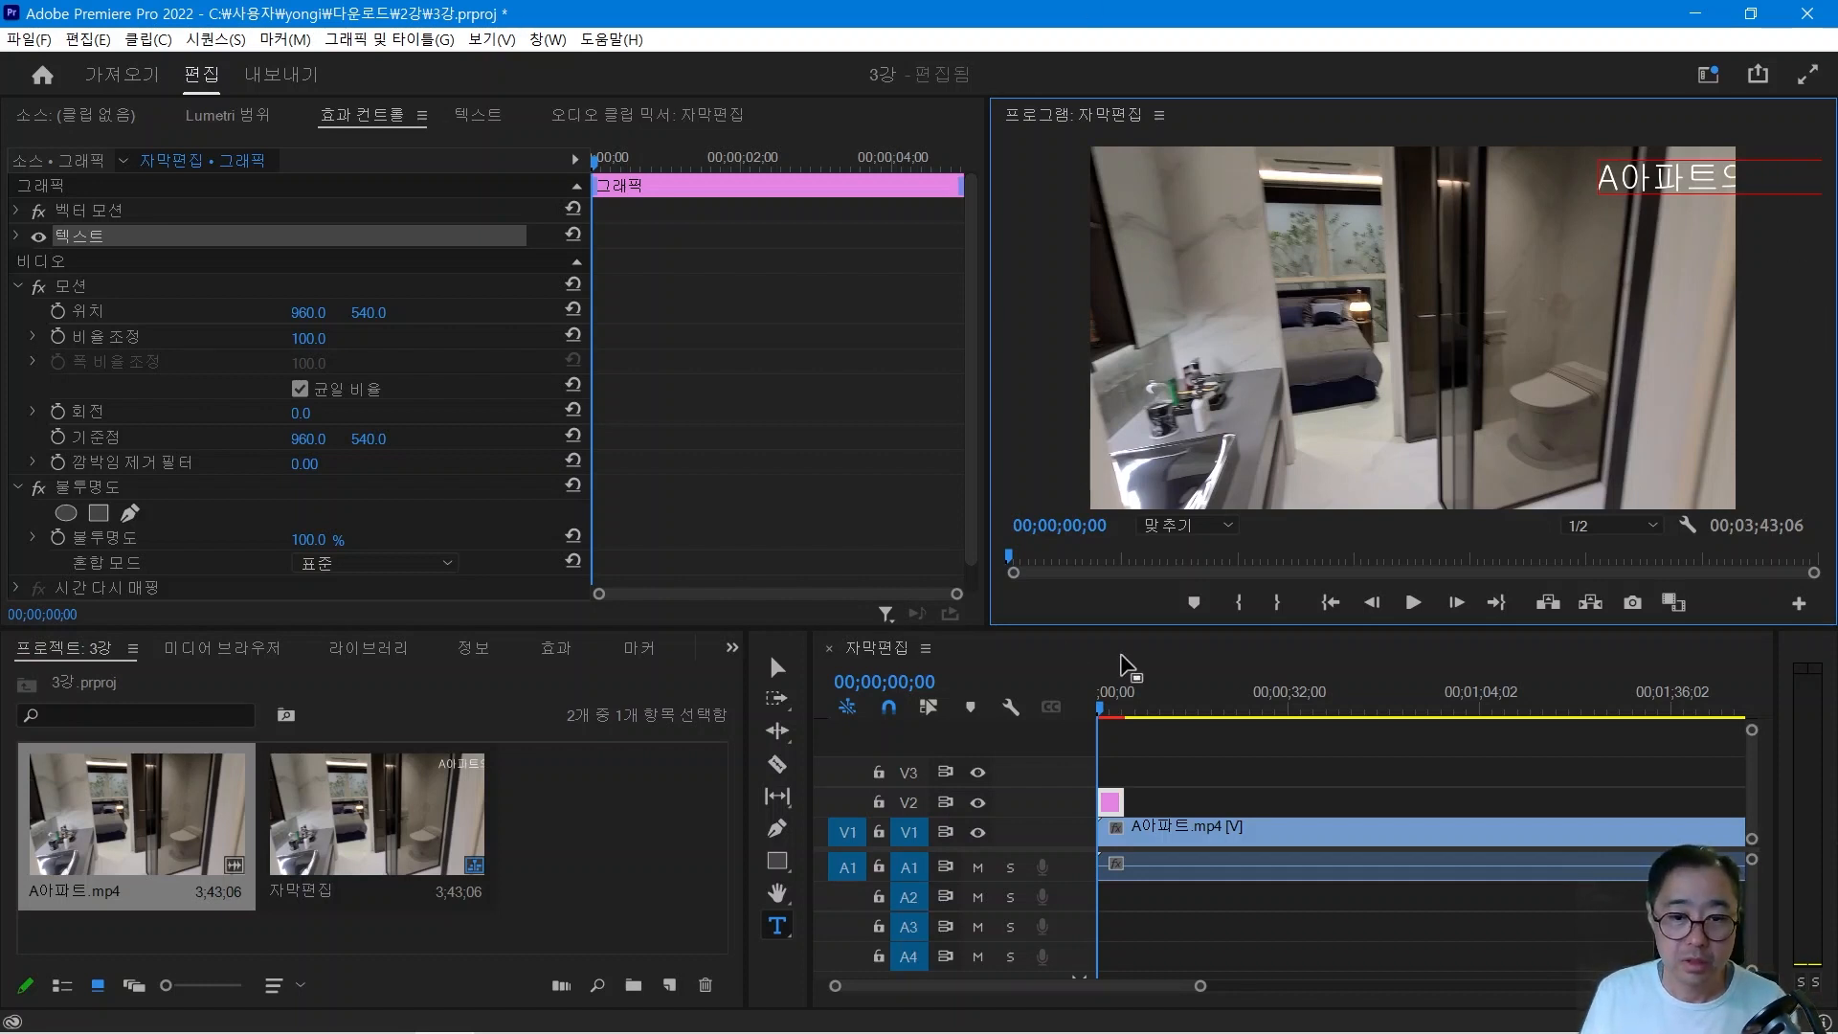
Move the title fully inside the frame's upper-right area, enlarge it slightly, and extend its V2 clip to about 22 seconds.
click(795, 670)
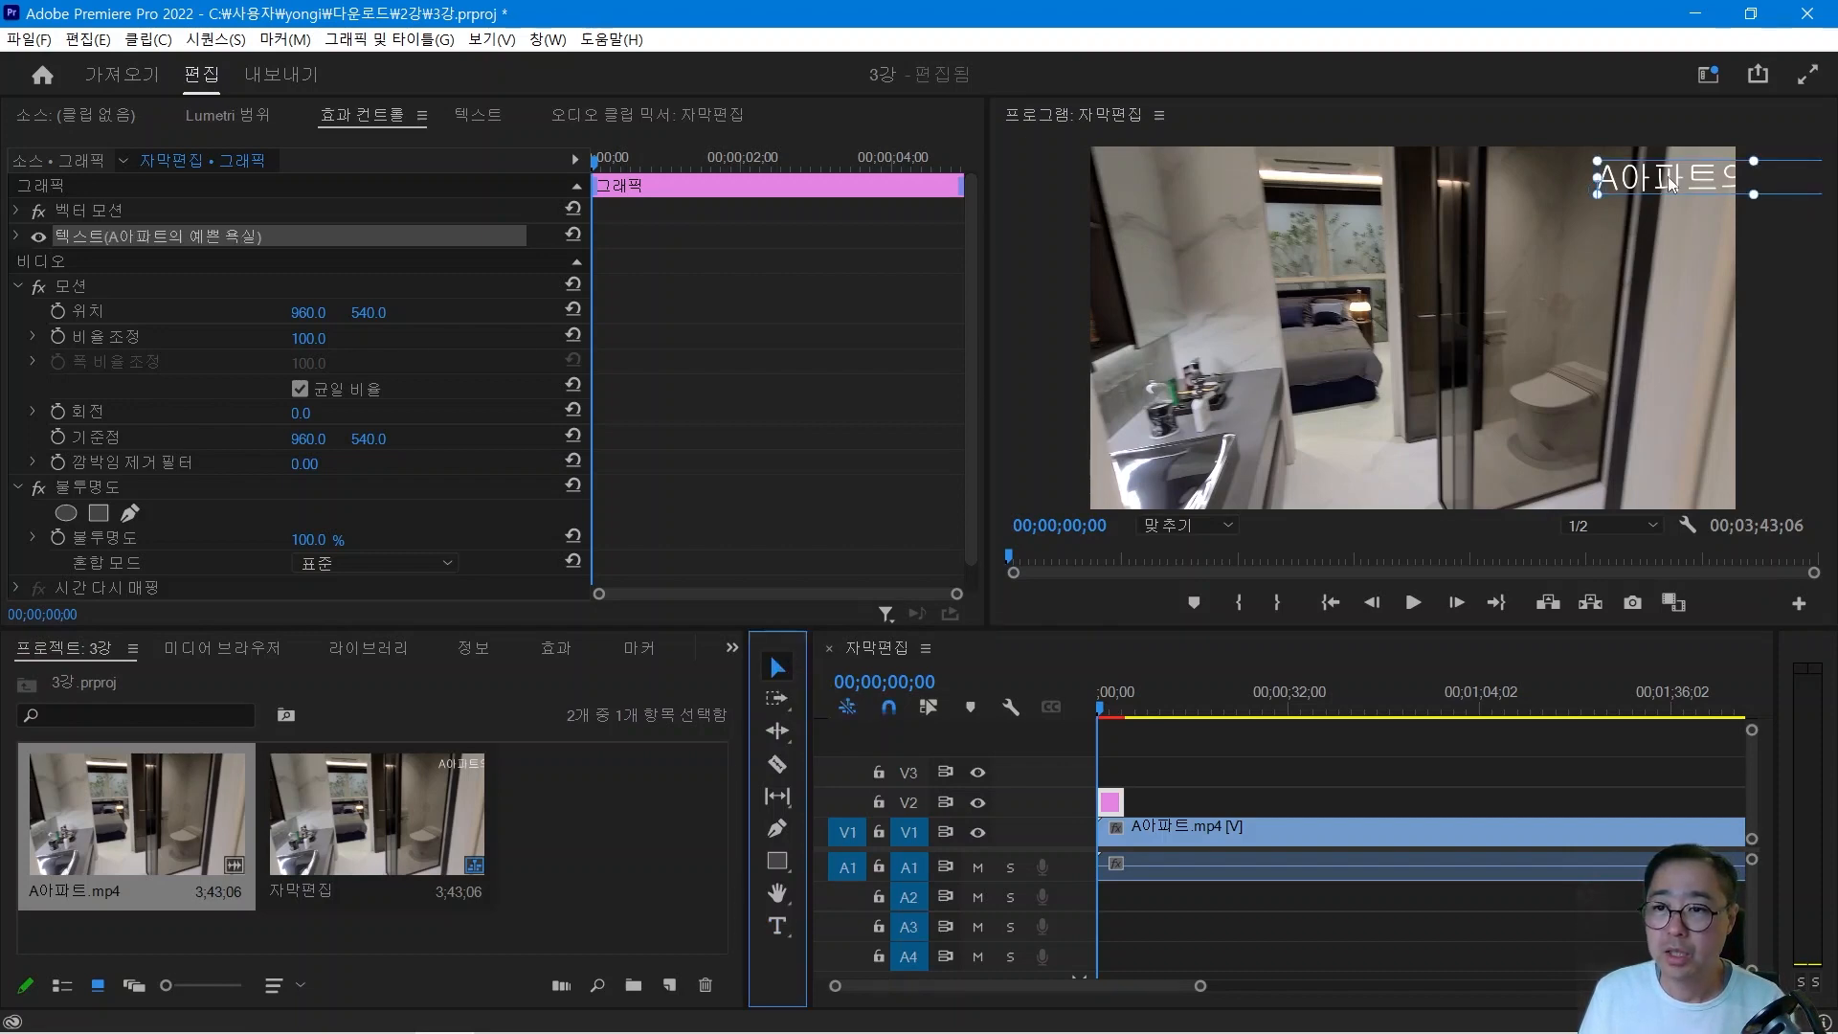
drag(1673, 184, 1459, 194)
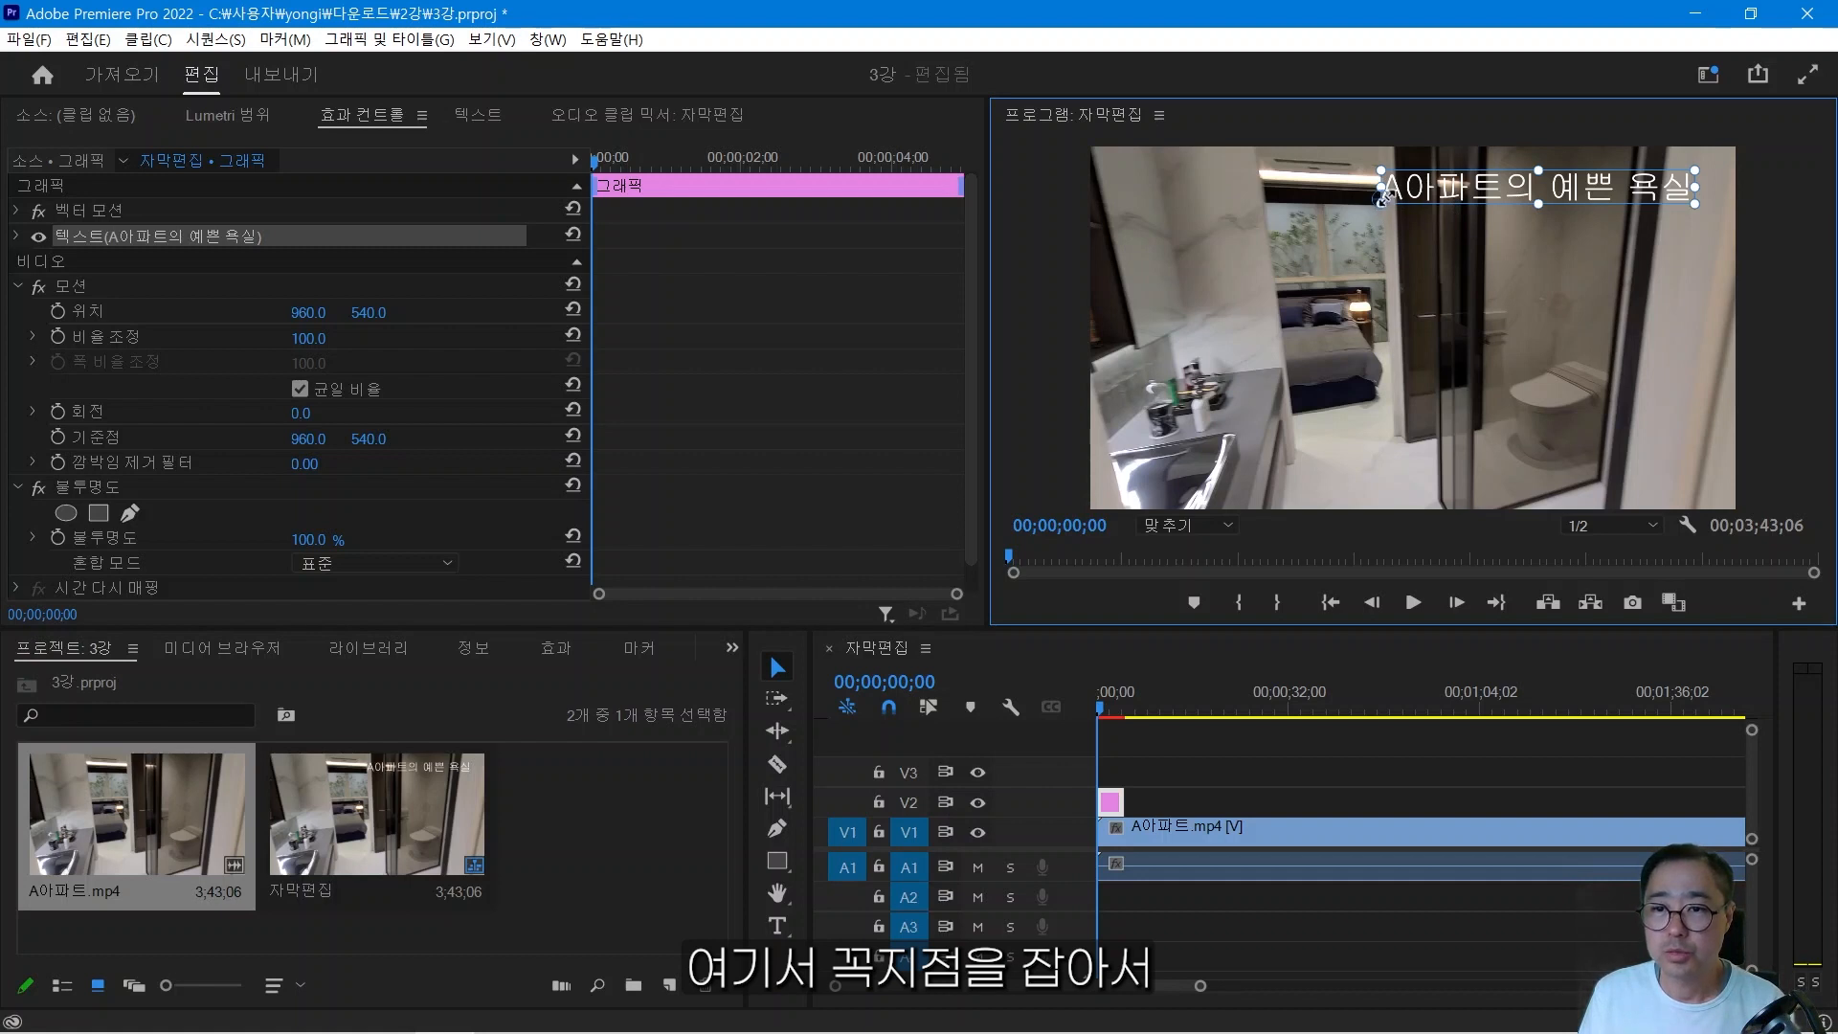
mouse_move(1382, 201)
mouse_down()
mouse_move(1360, 222)
mouse_move(1379, 205)
mouse_up()
drag(1511, 187, 1453, 202)
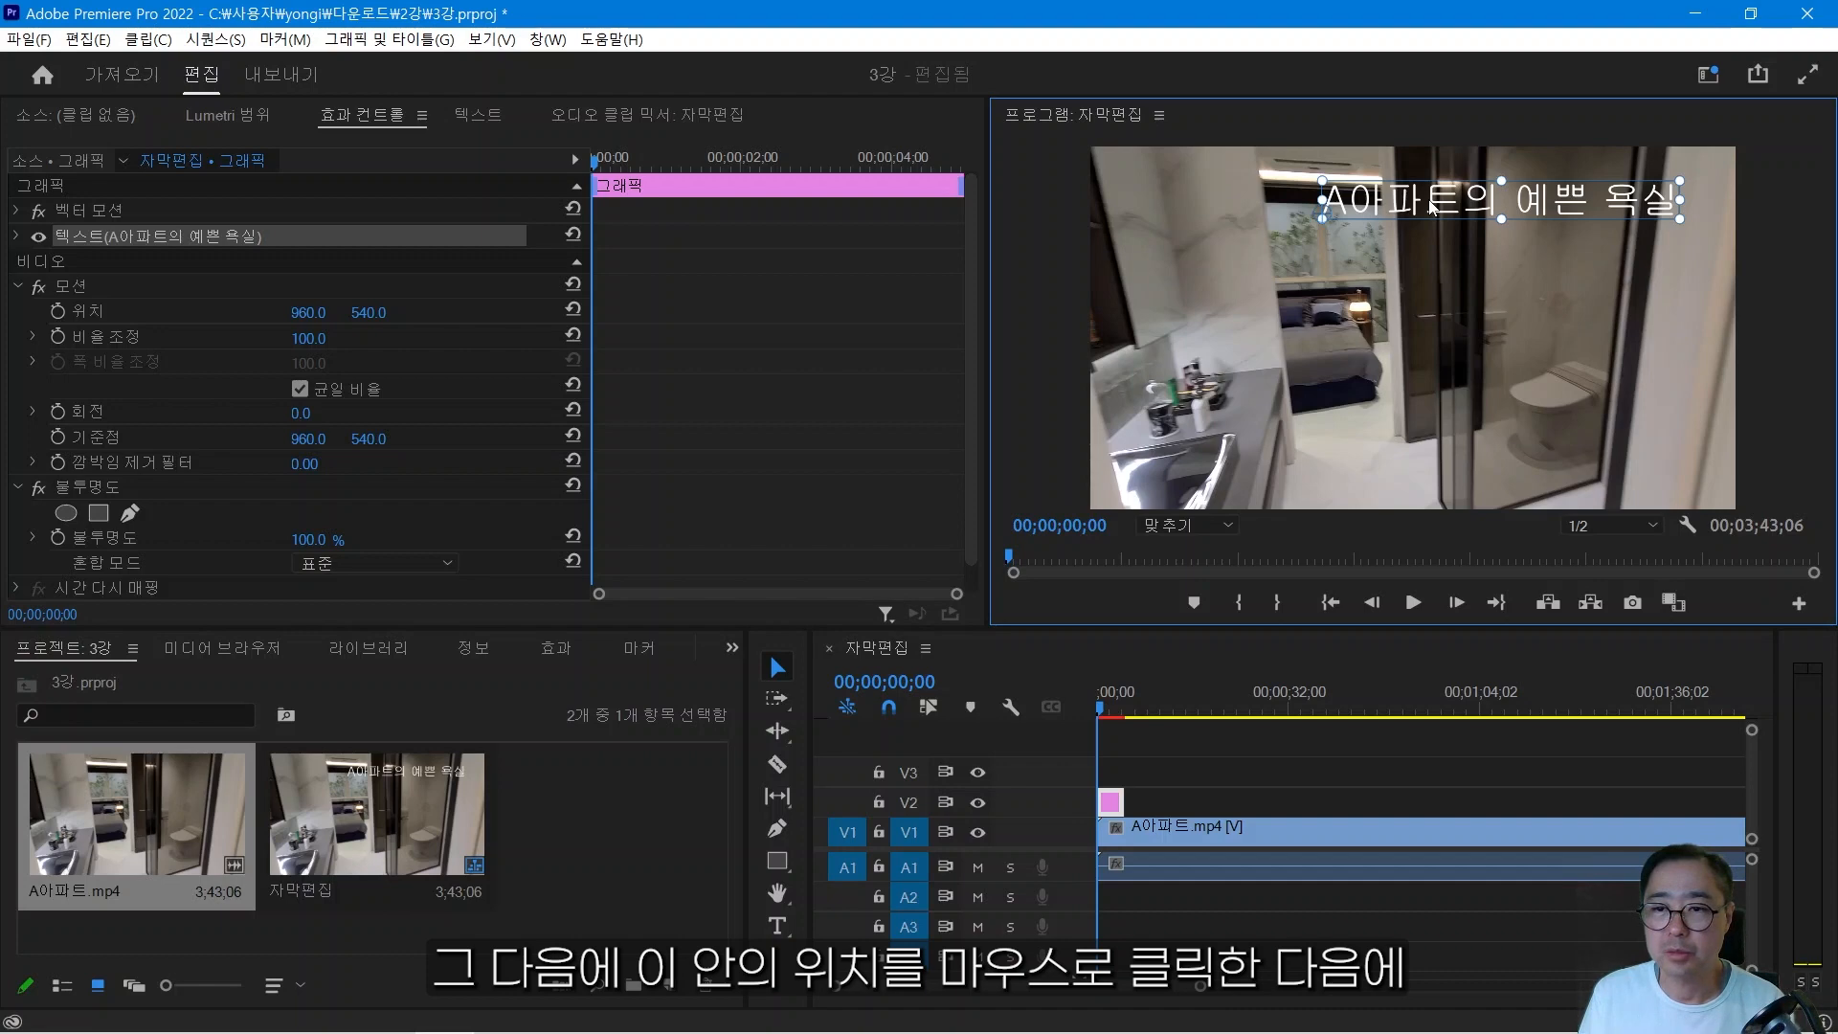
mouse_move(1433, 206)
mouse_down()
mouse_move(1322, 220)
mouse_move(1302, 241)
mouse_move(1463, 196)
mouse_up()
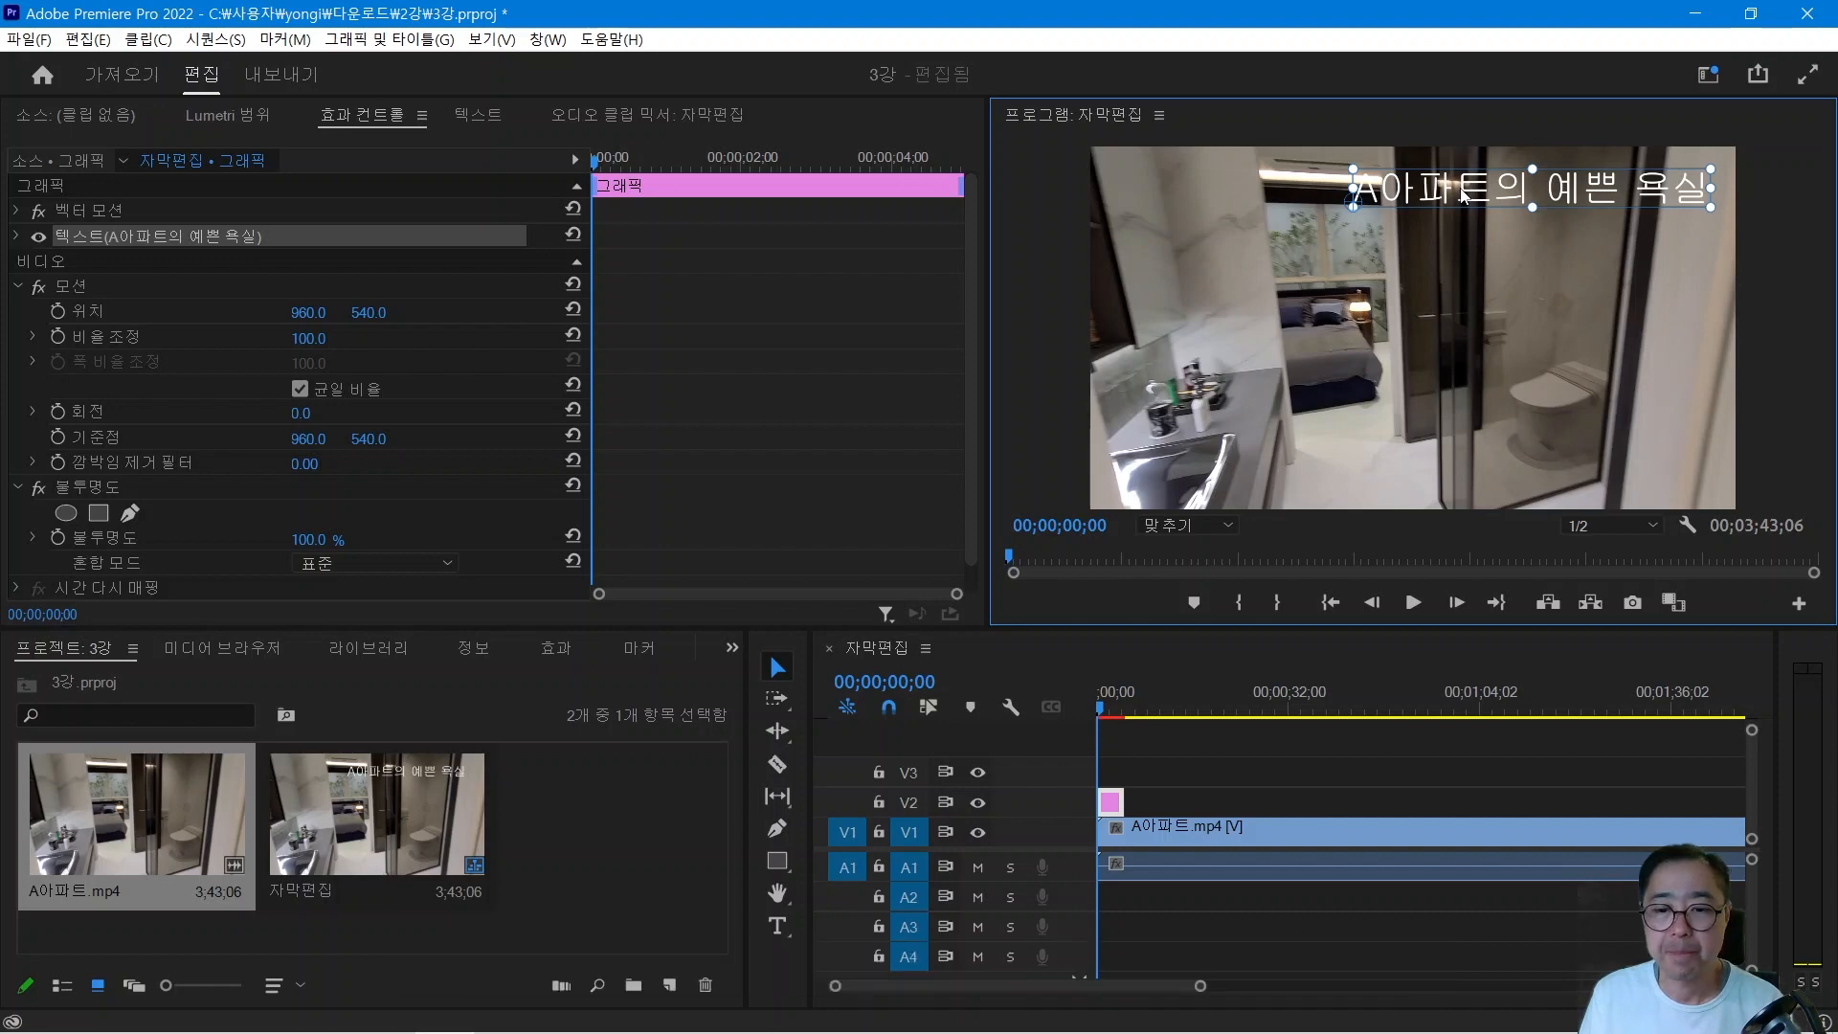
drag(1122, 802, 1228, 791)
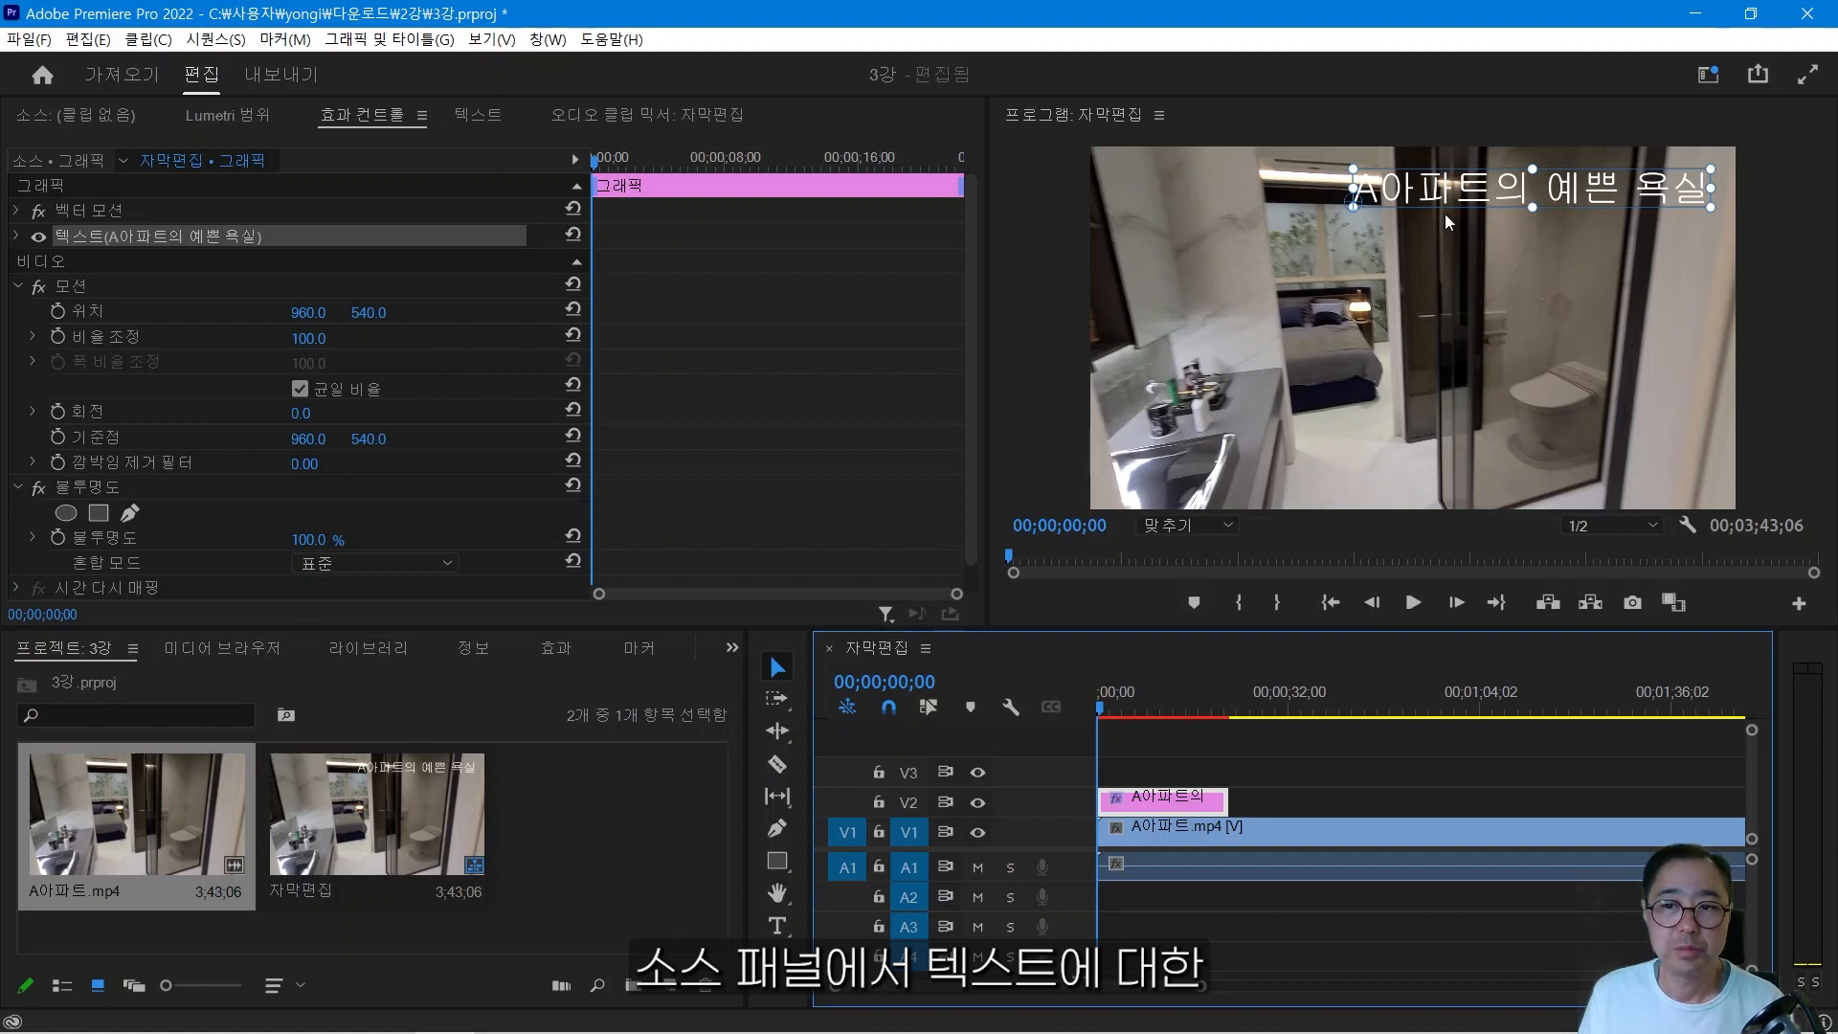
Hide the title's text layer and show it again.
click(37, 237)
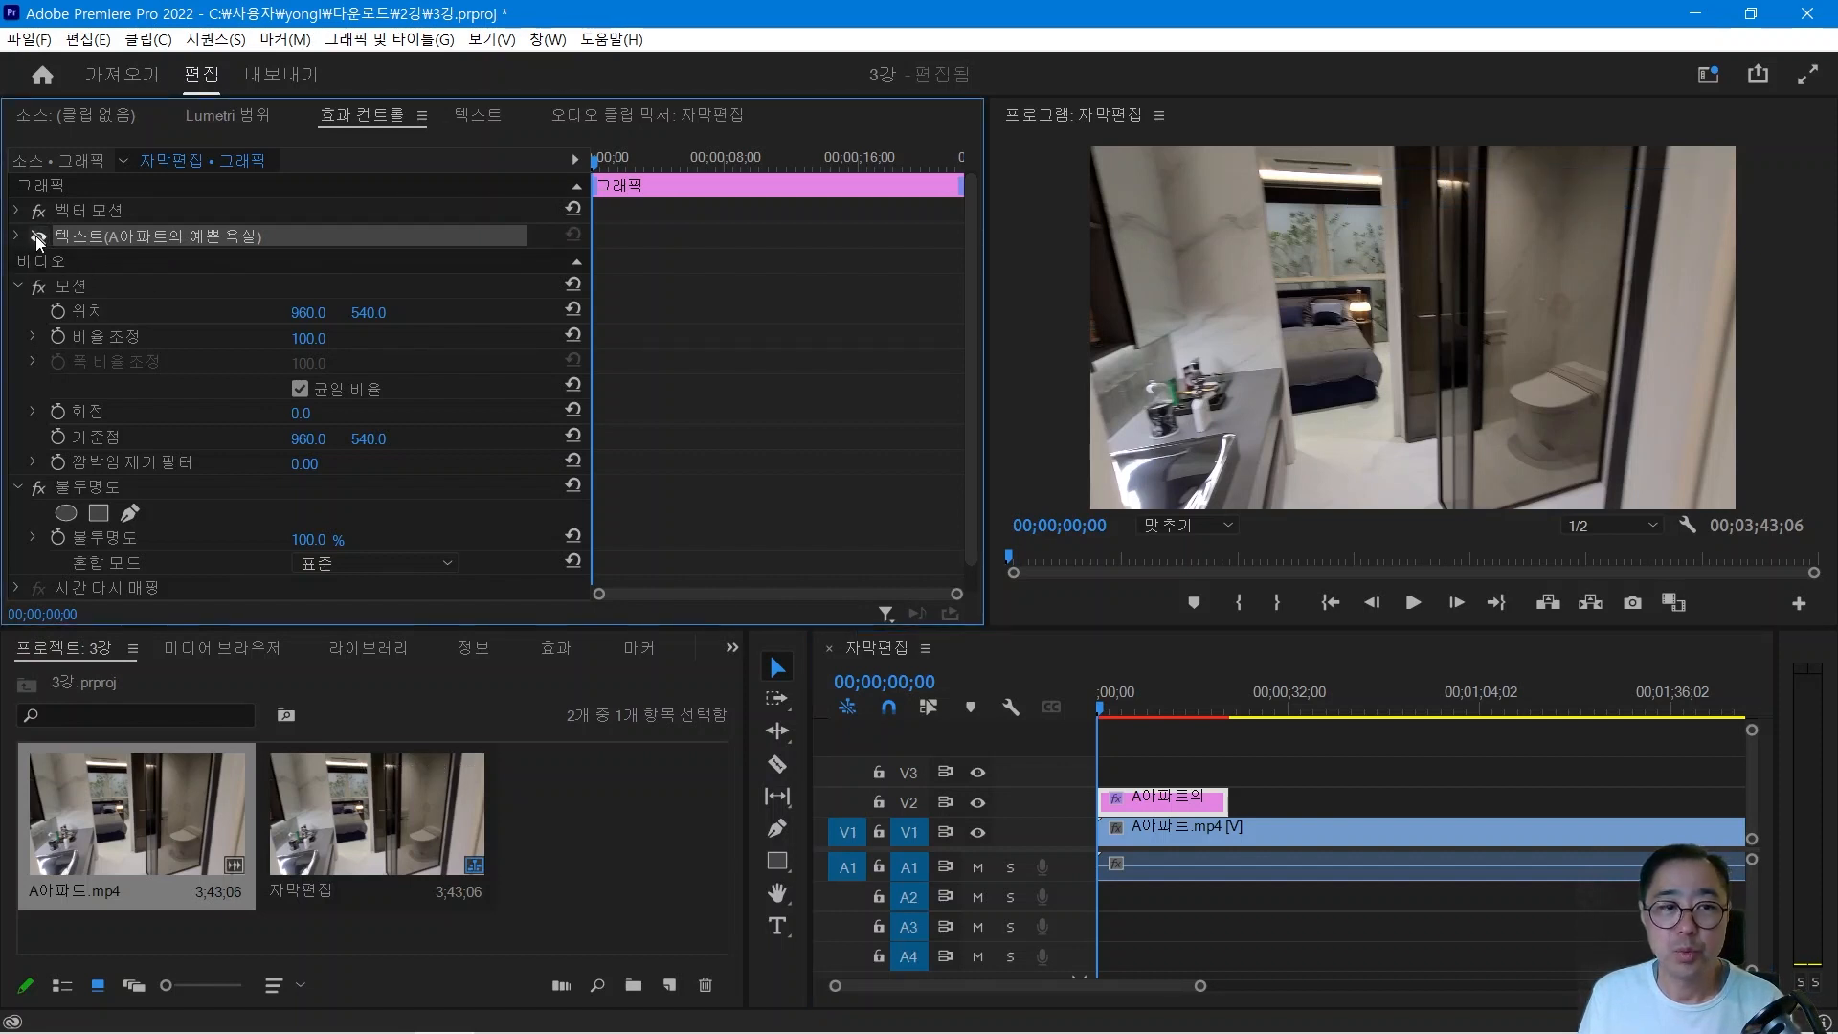
click(36, 236)
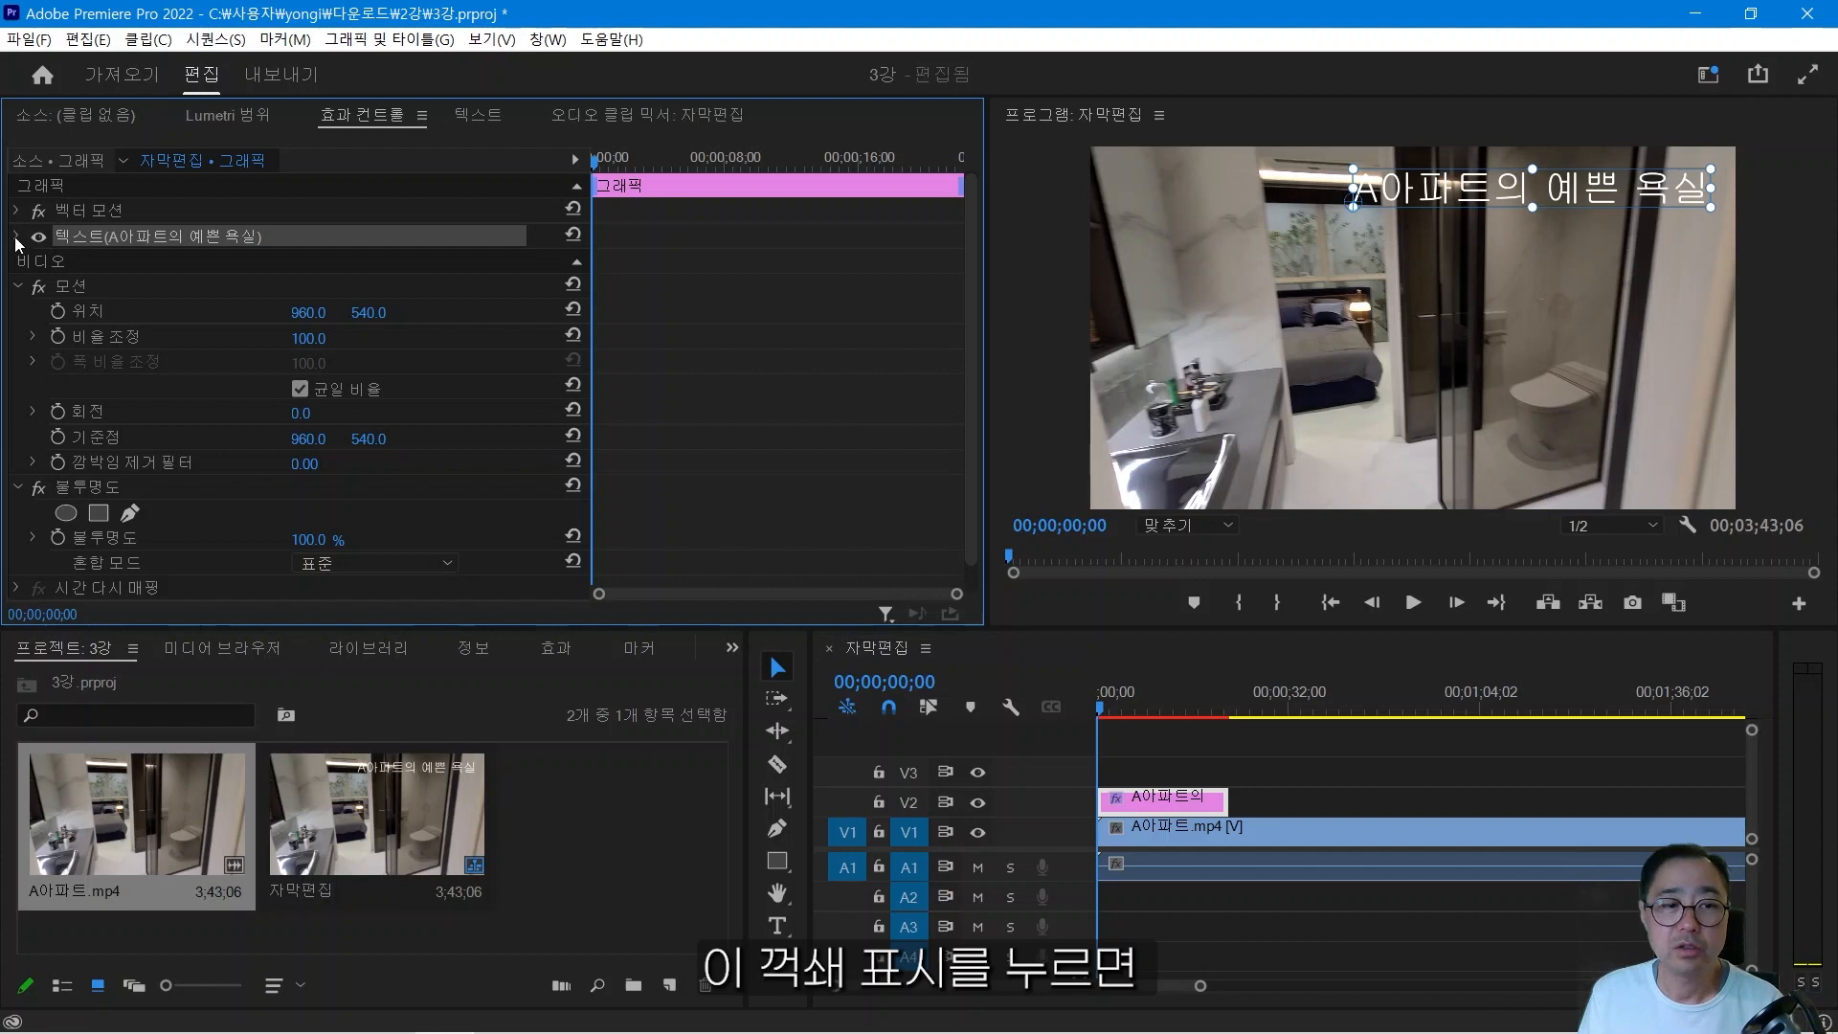
Filter the title's font list to favourites and set its text to 카페24 아네모네 at size 113.
click(16, 237)
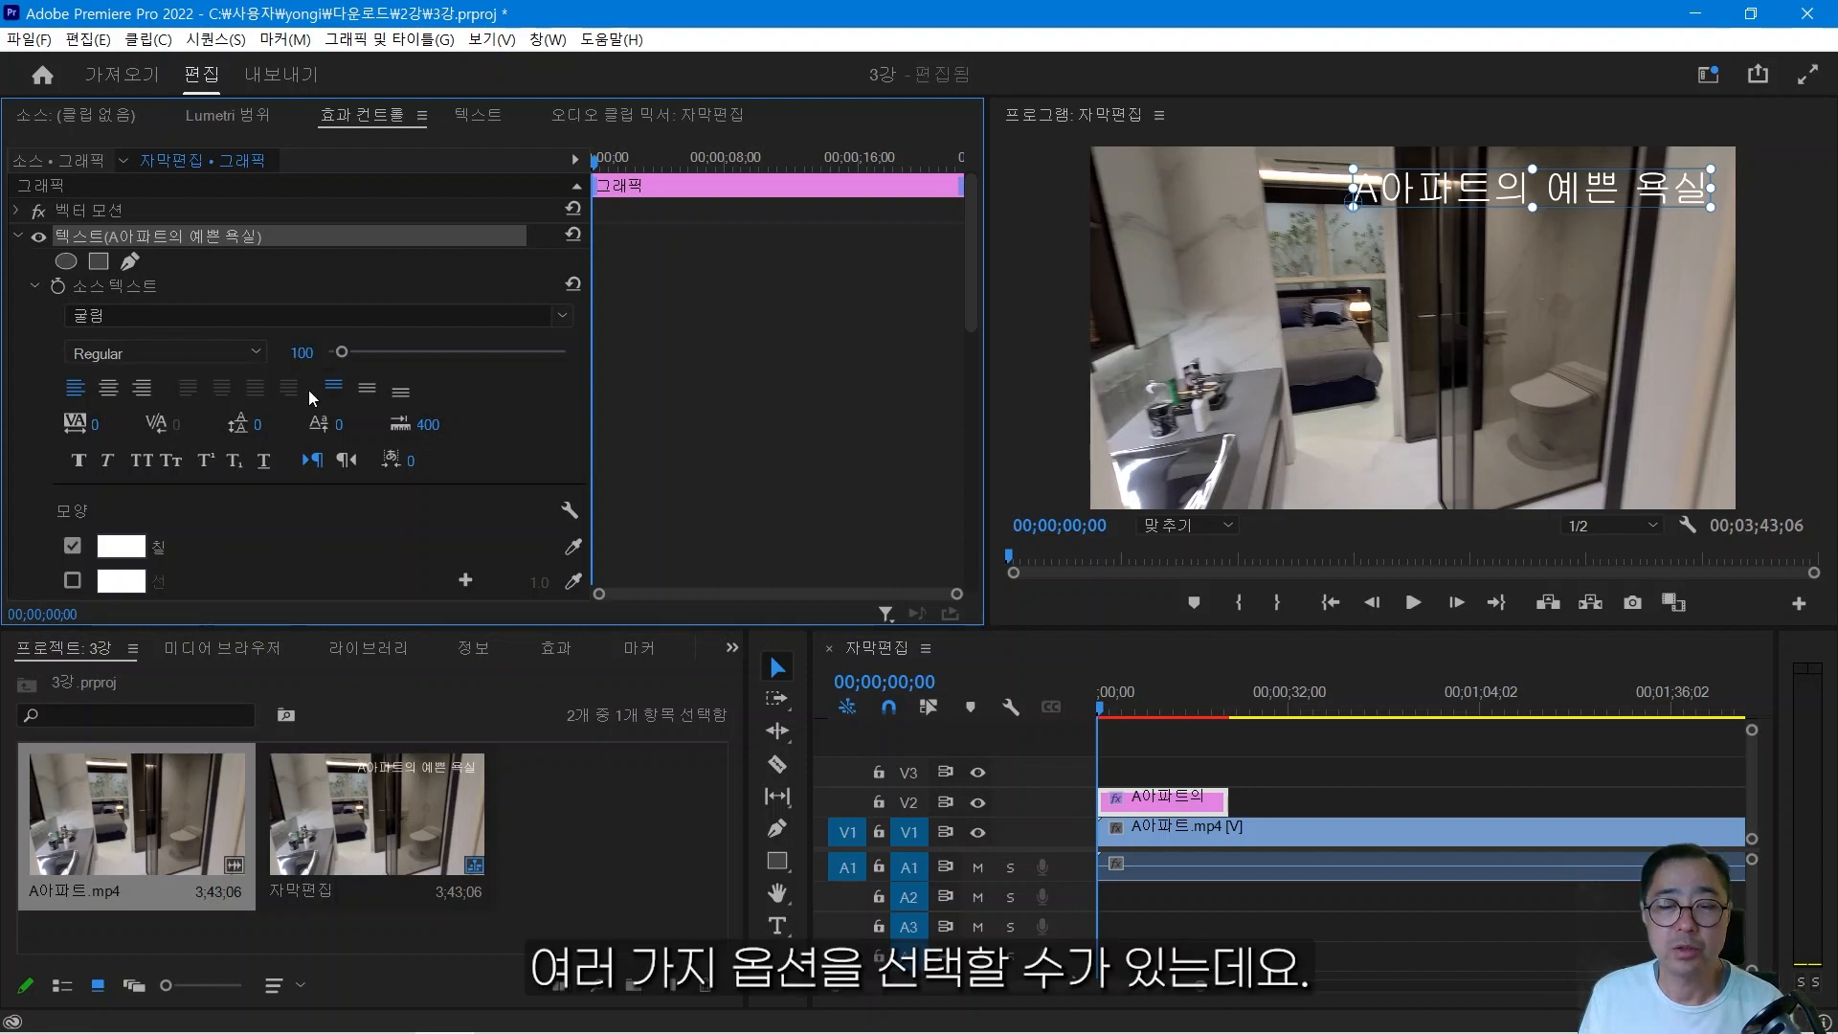
click(564, 316)
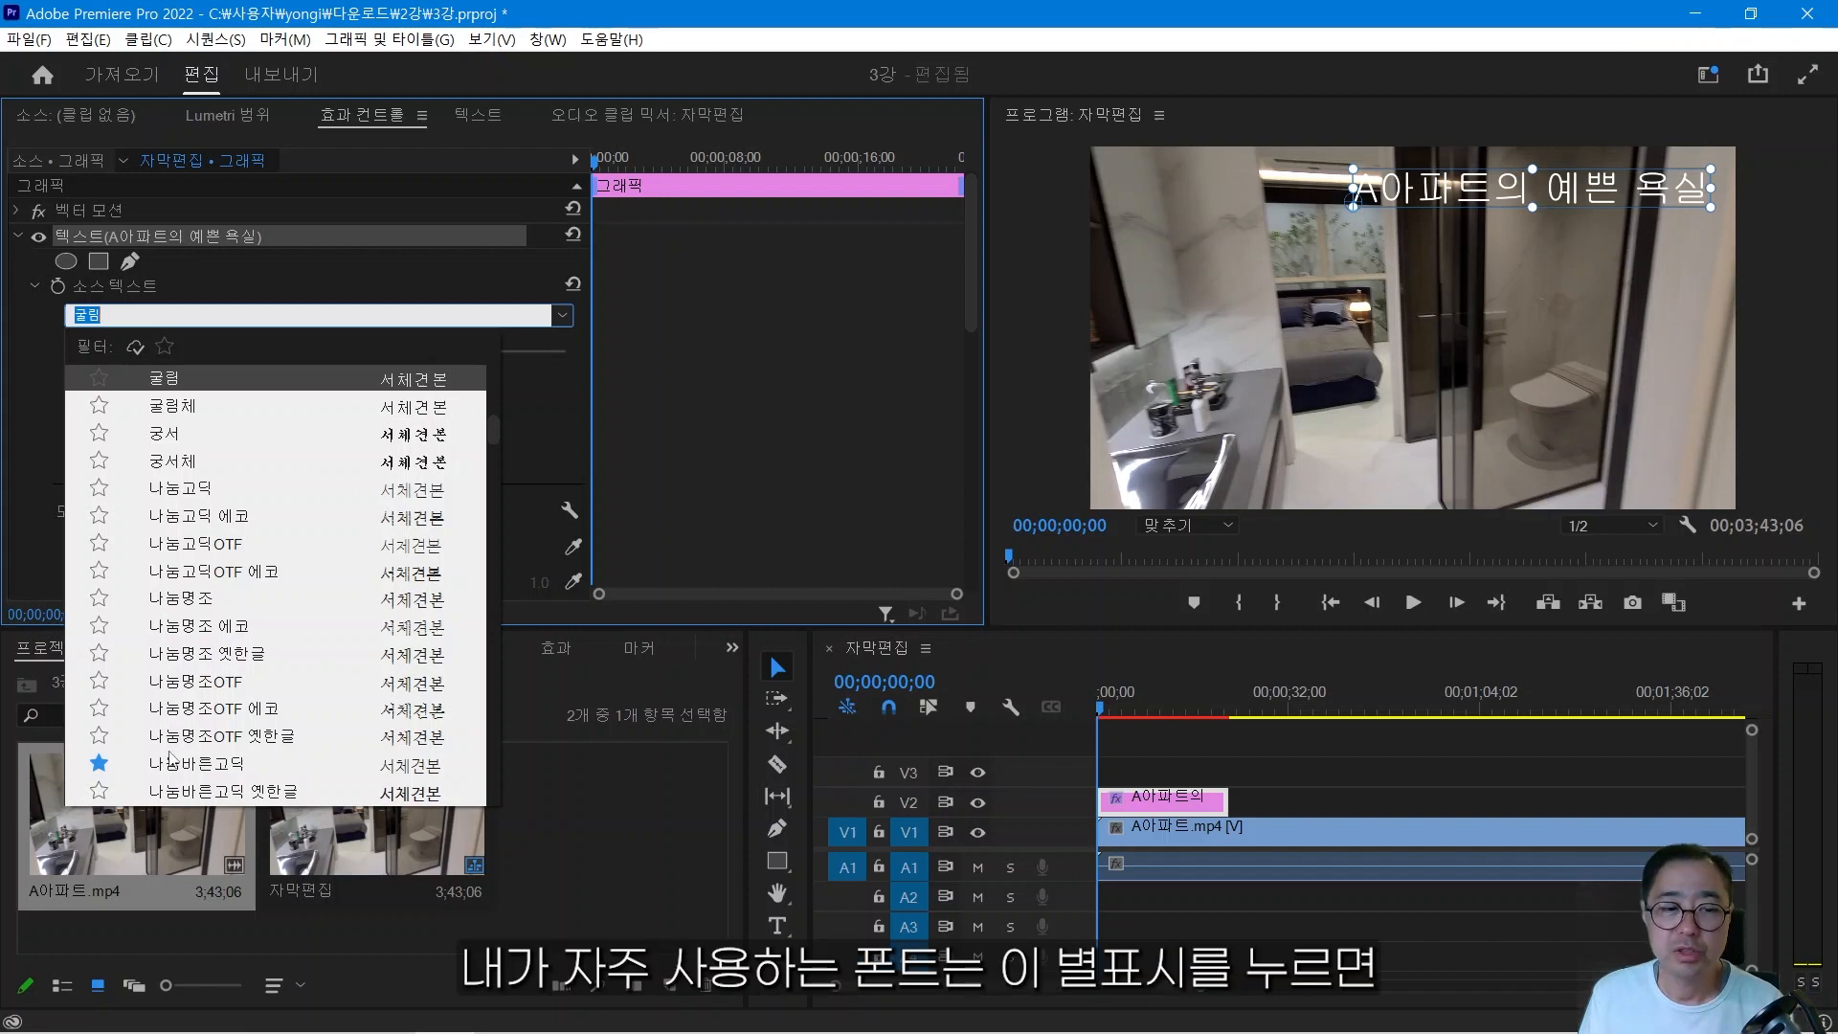
click(99, 766)
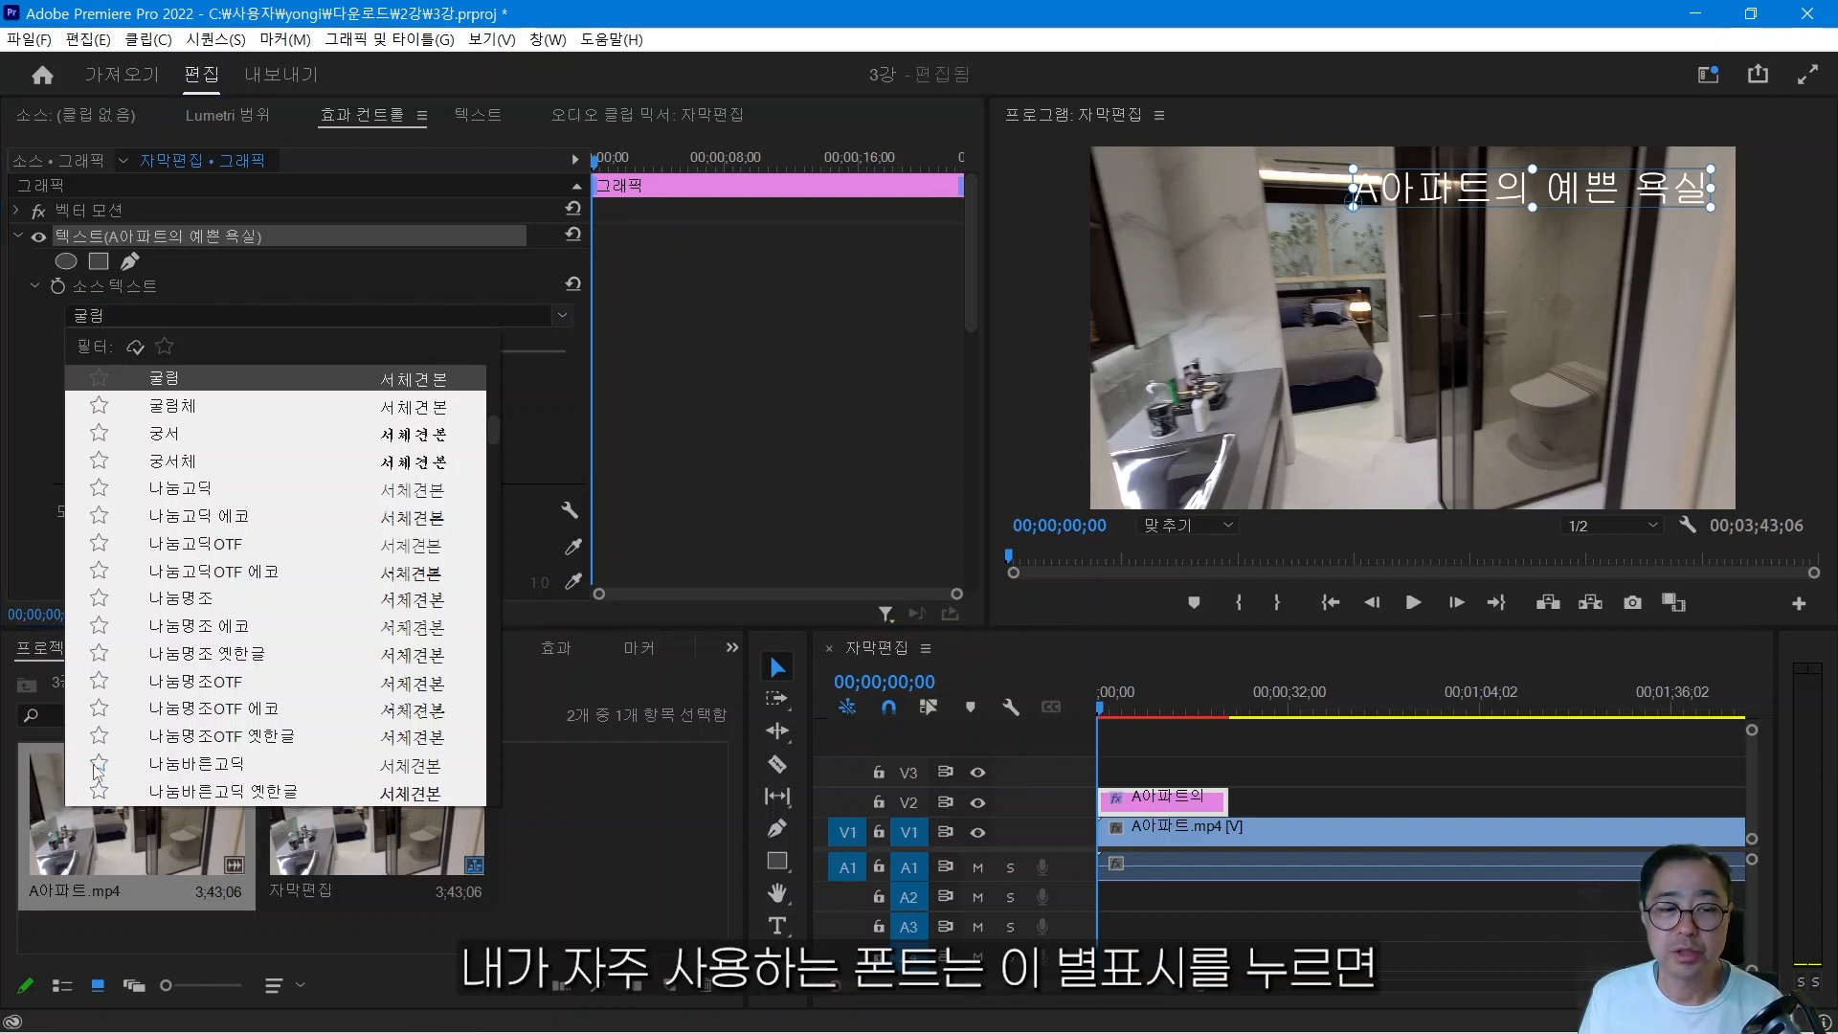
click(100, 764)
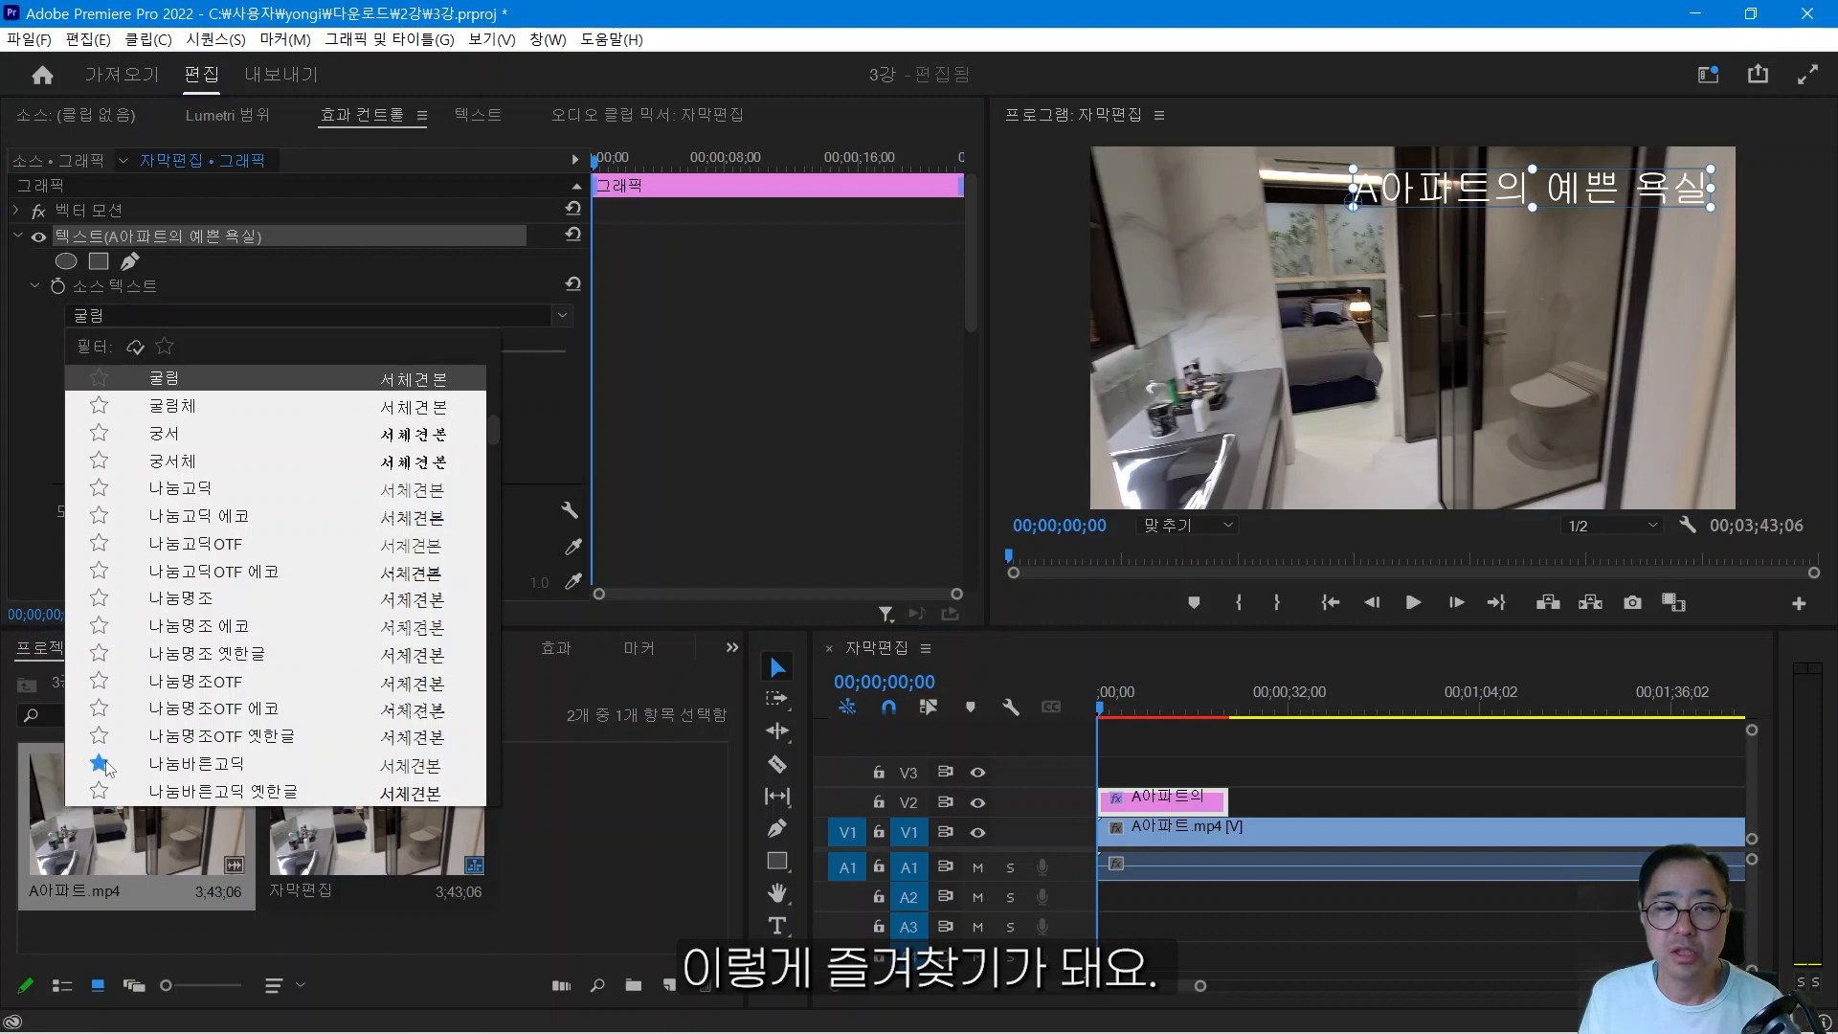
scroll(168, 679, down, 4)
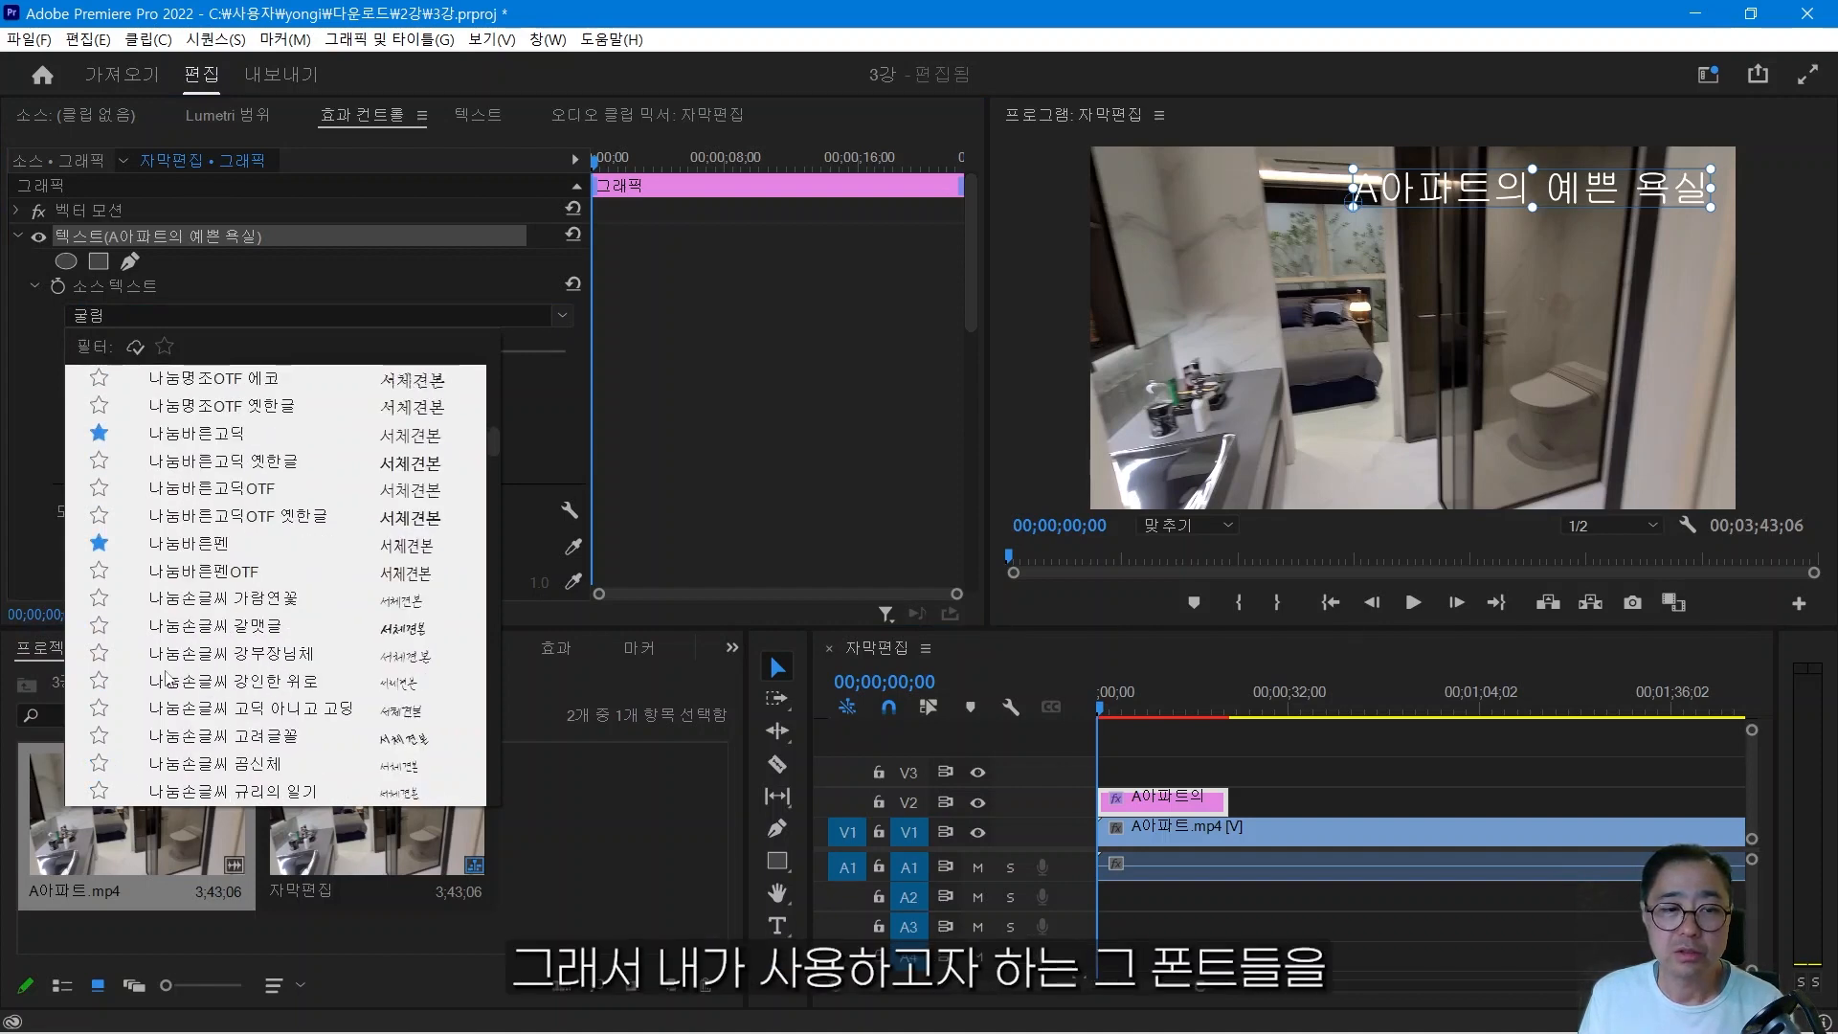
scroll(167, 679, up, 1)
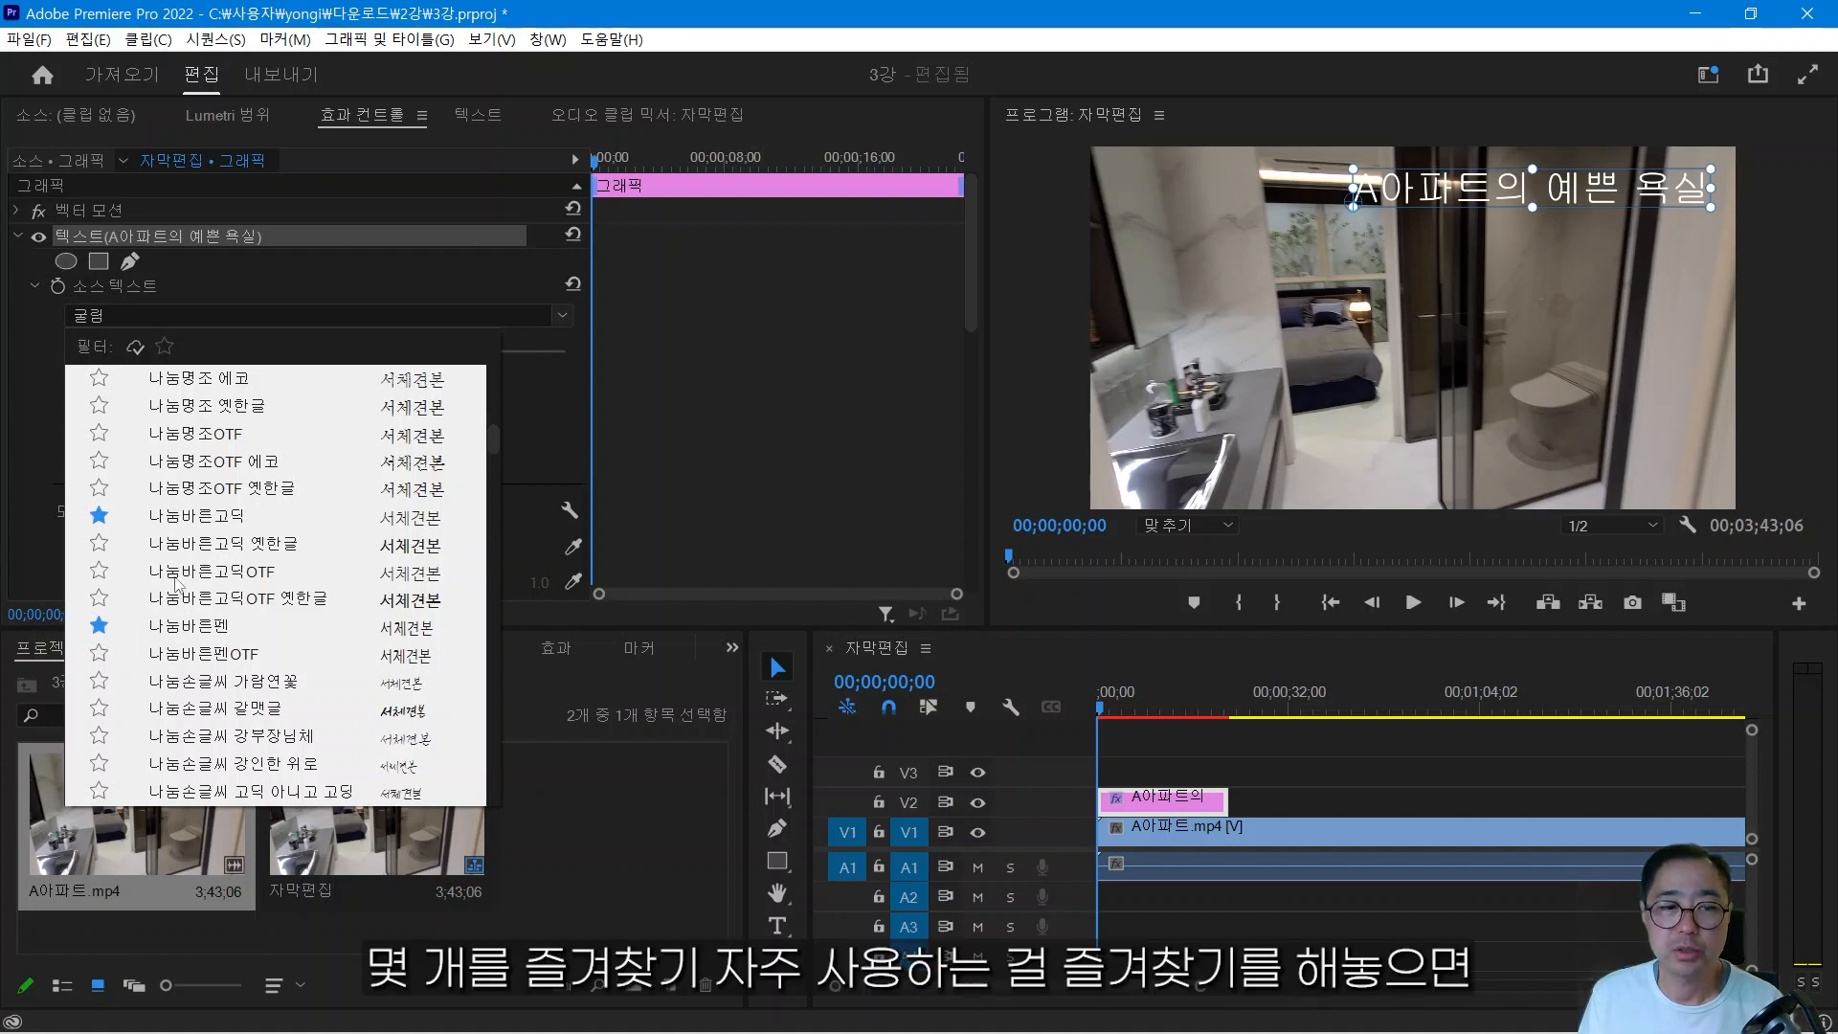
click(169, 349)
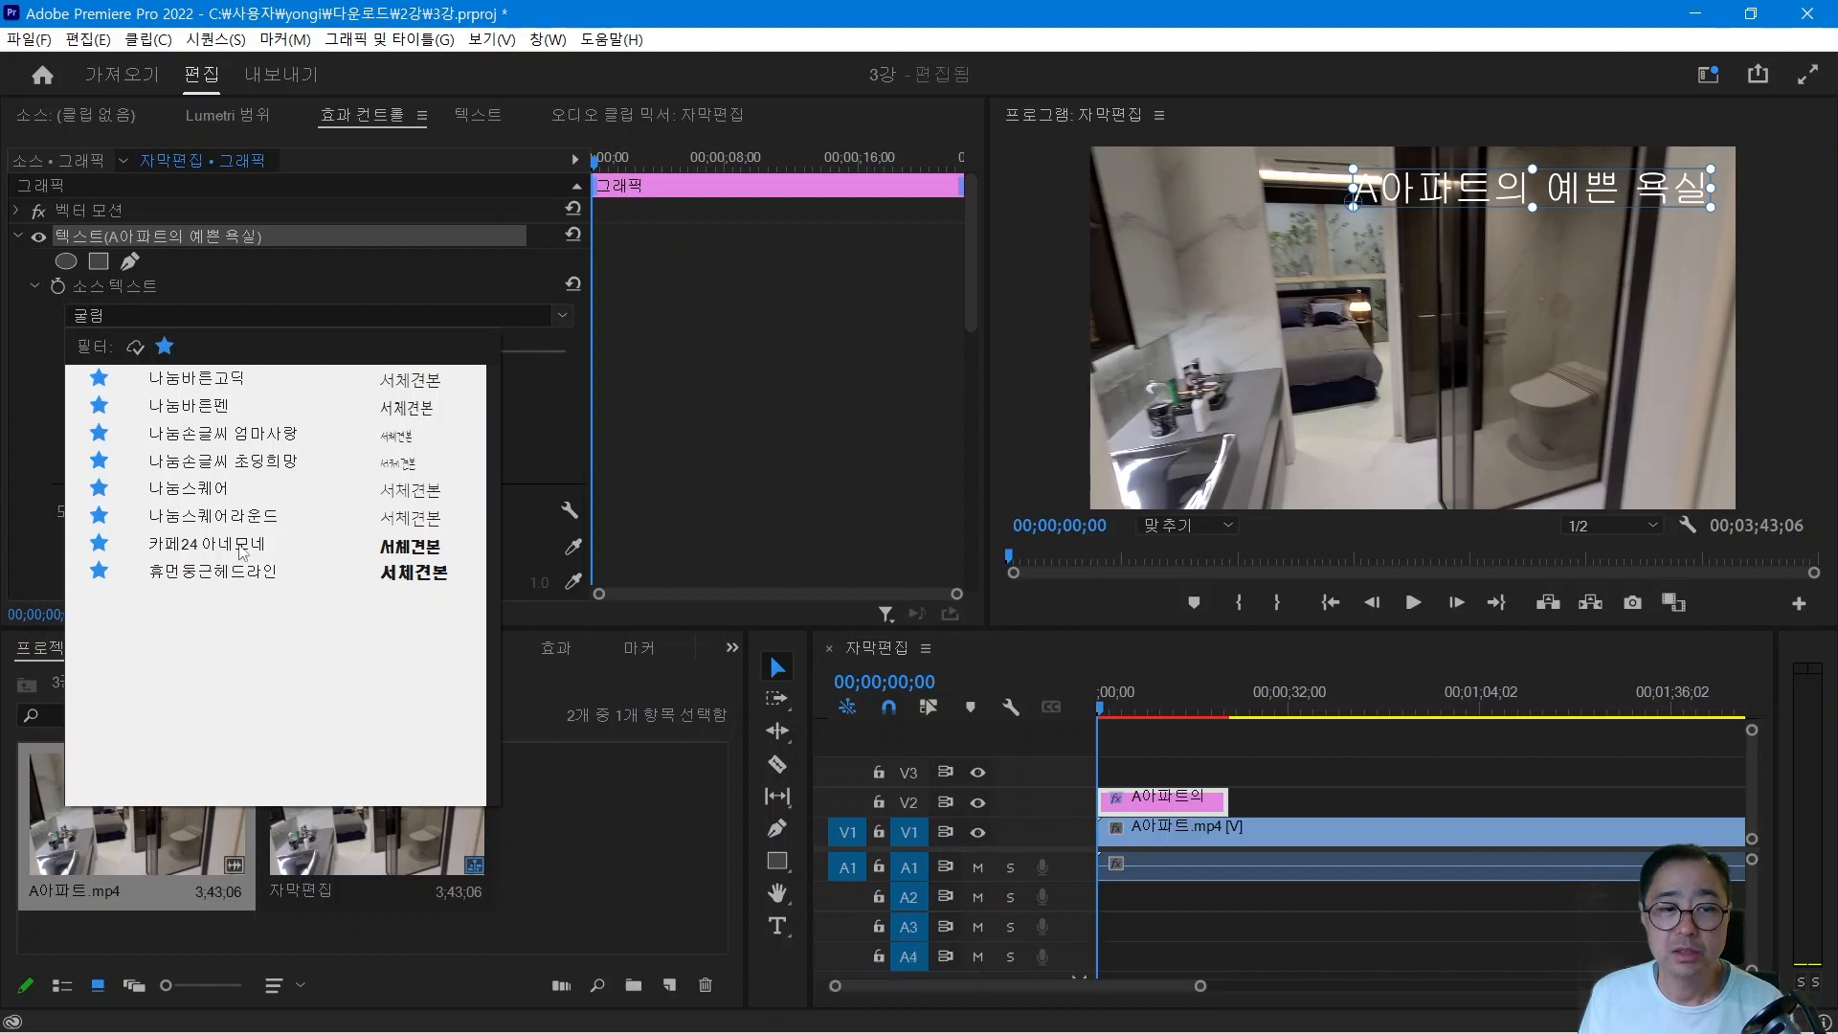
click(205, 544)
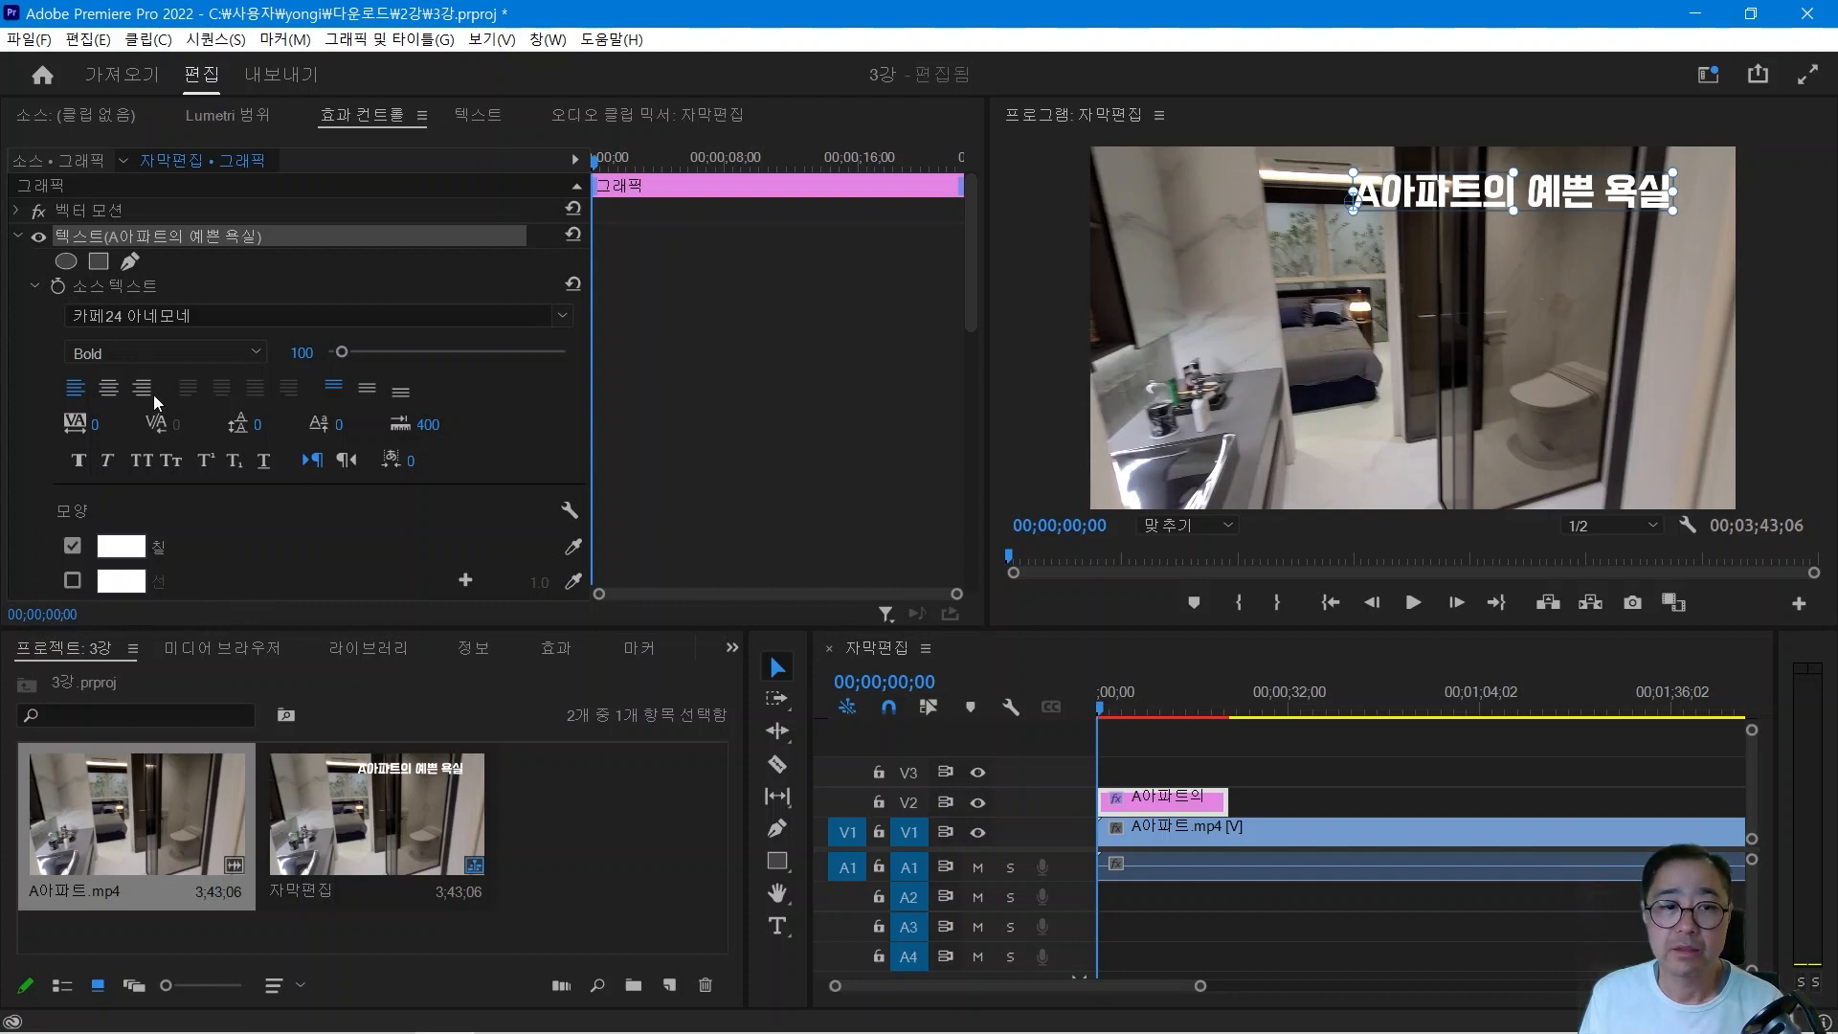
drag(343, 353, 345, 357)
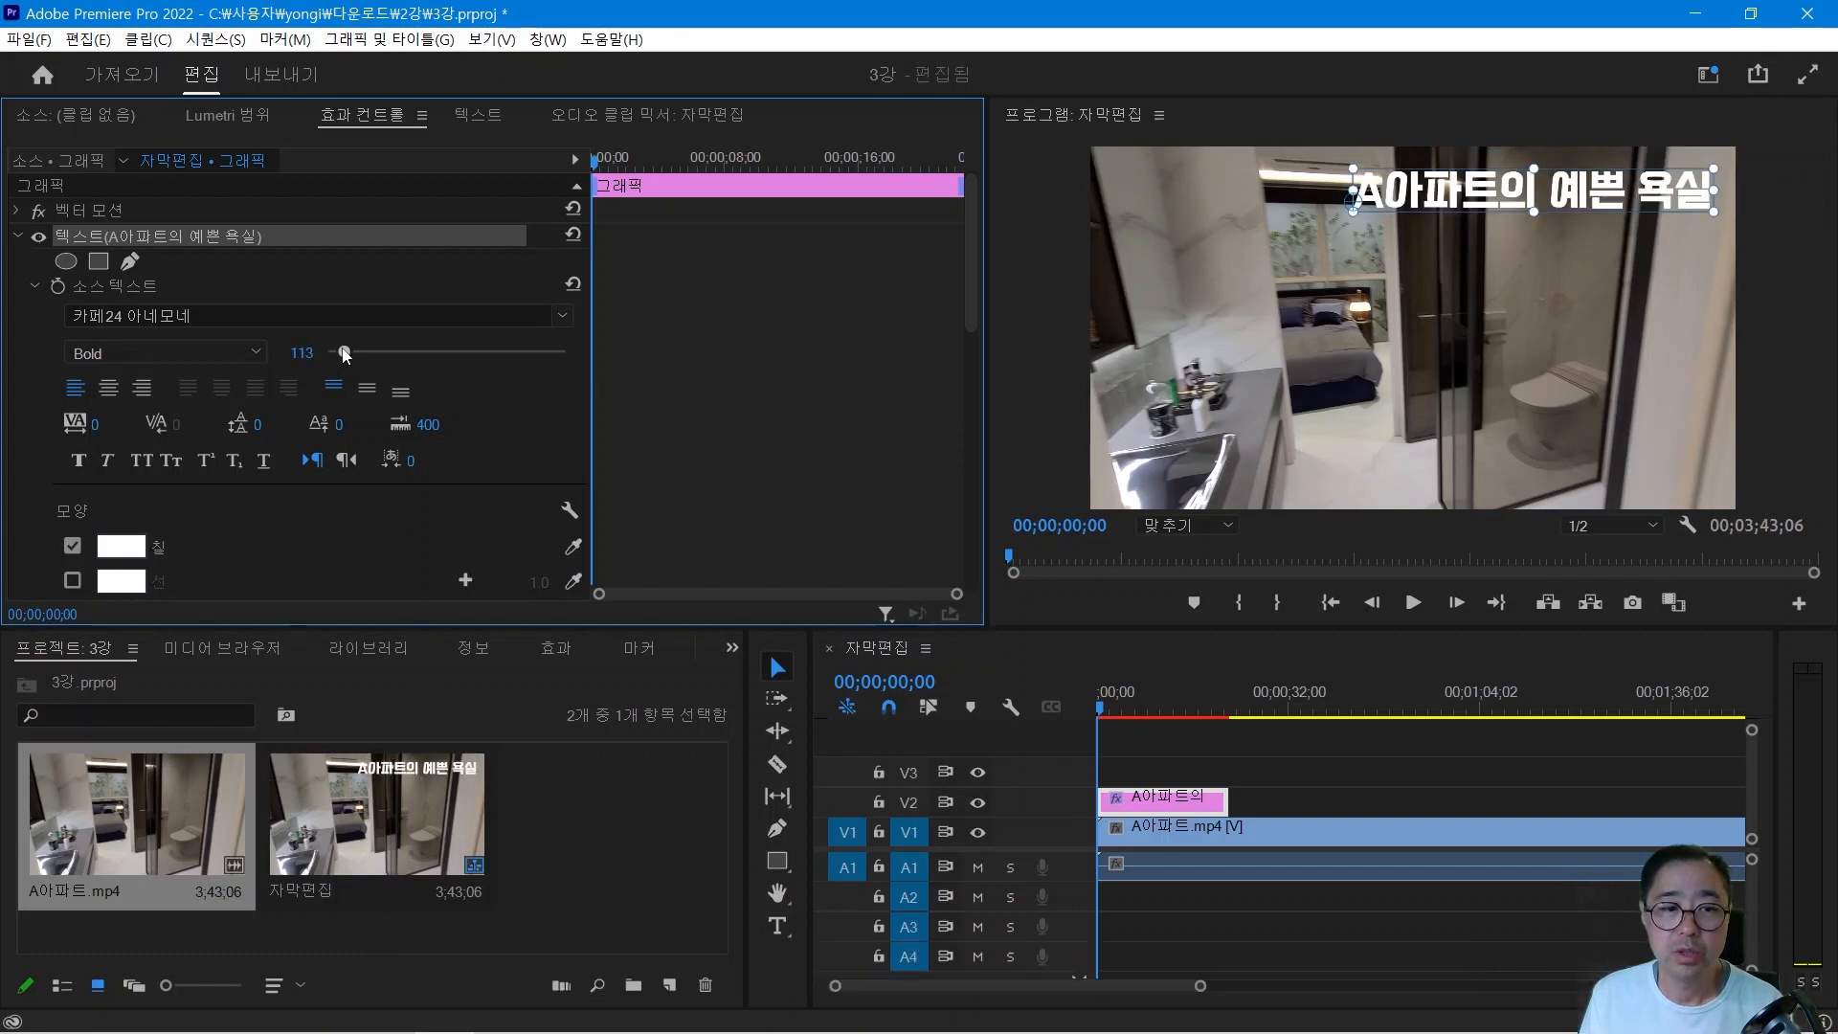
Try centre and right alignment on the title text and return it to left alignment.
click(100, 392)
click(141, 388)
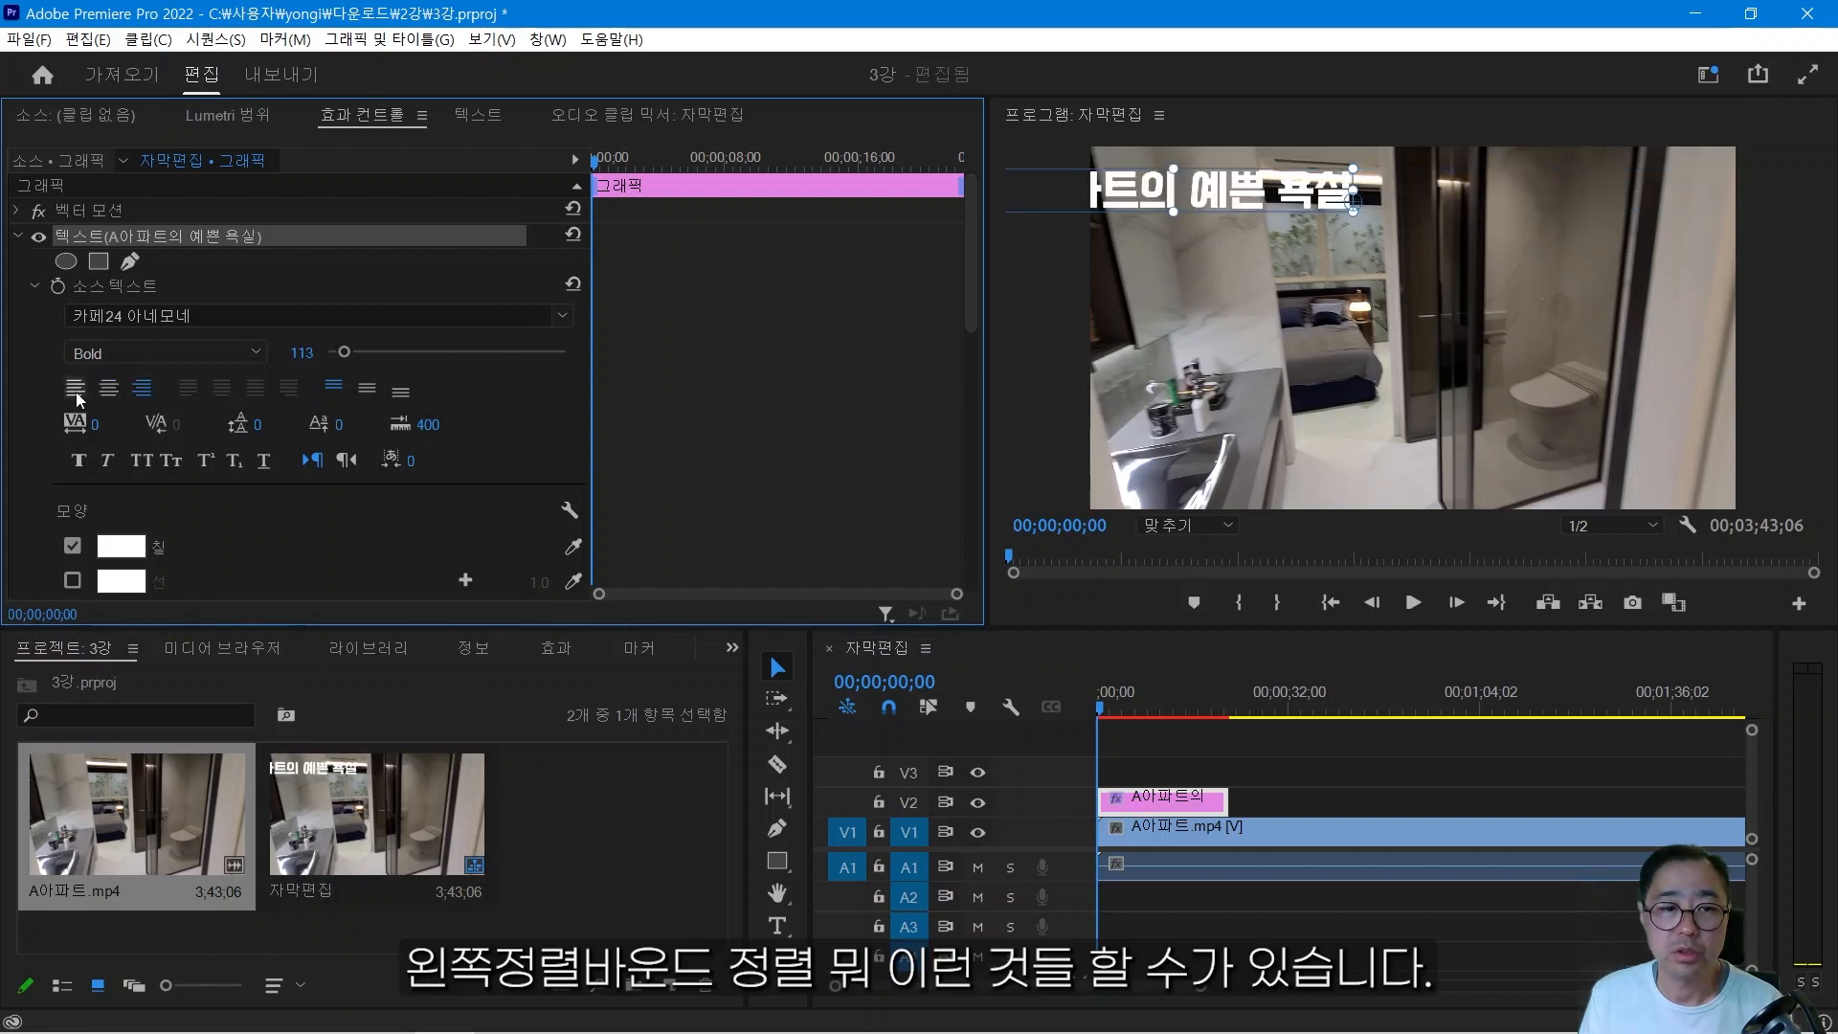
click(77, 389)
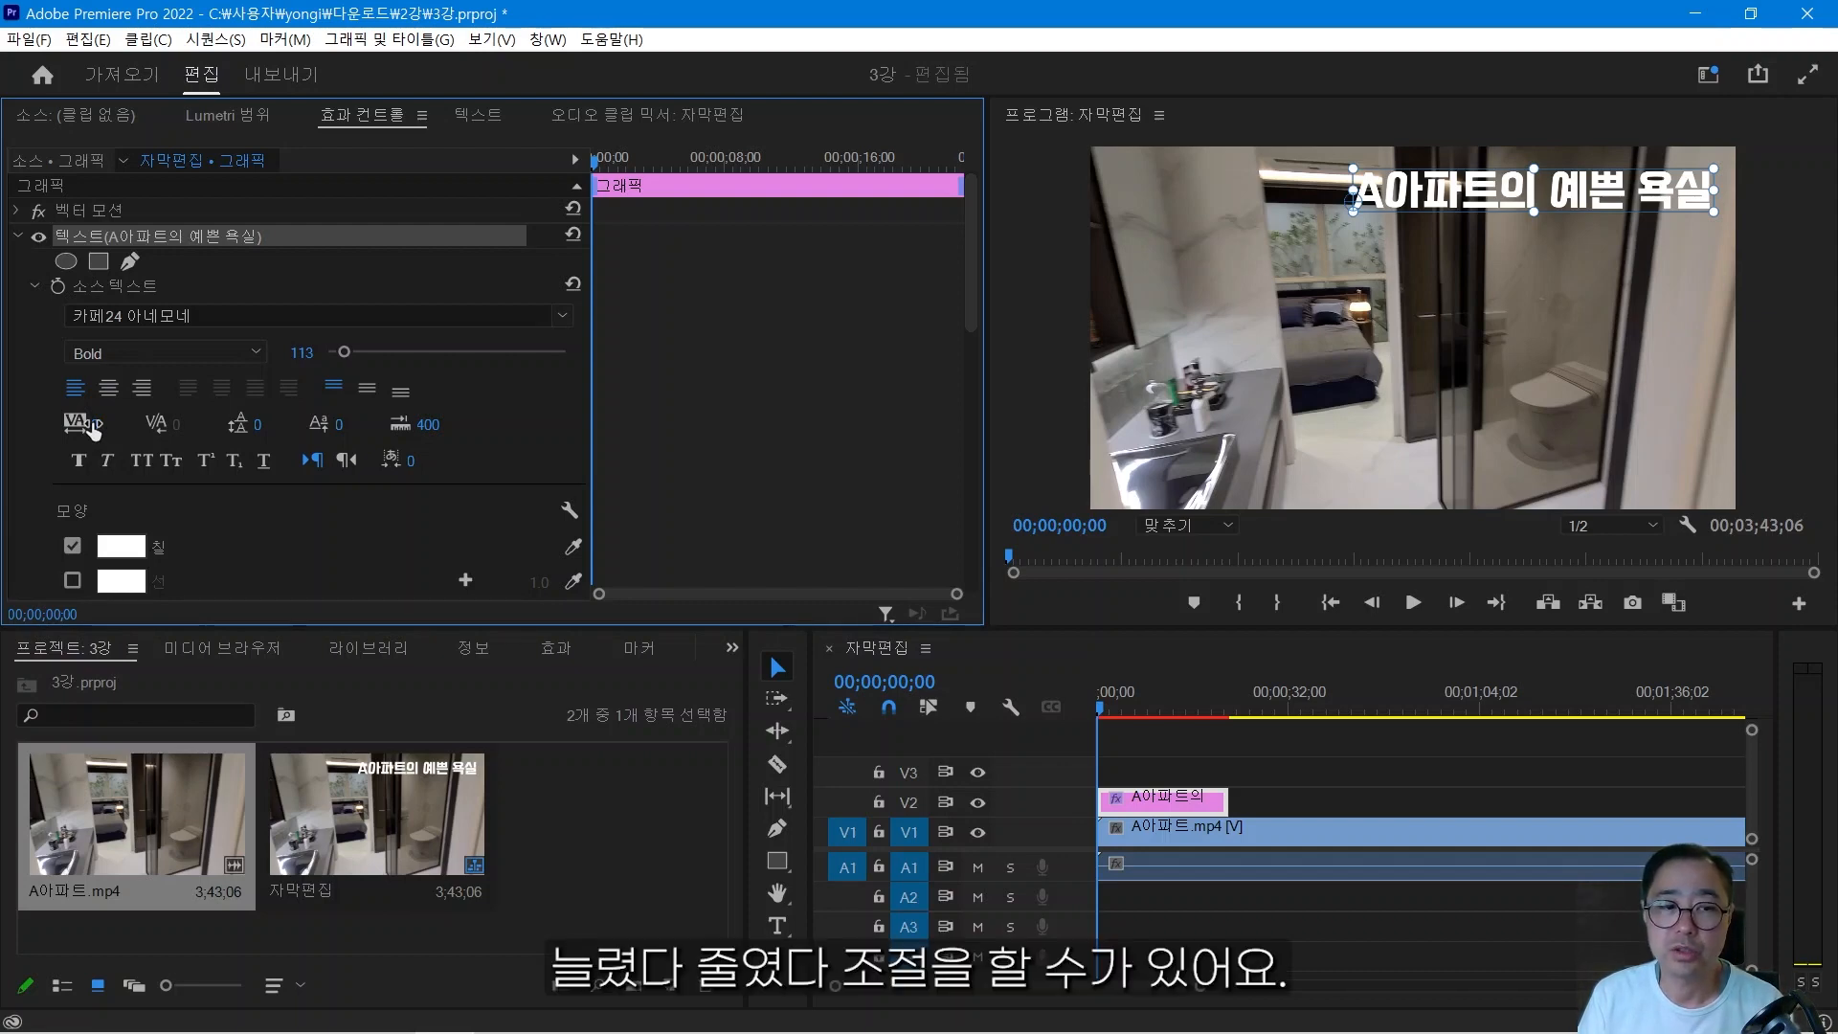
Set the title text's tracking to 9.
click(96, 424)
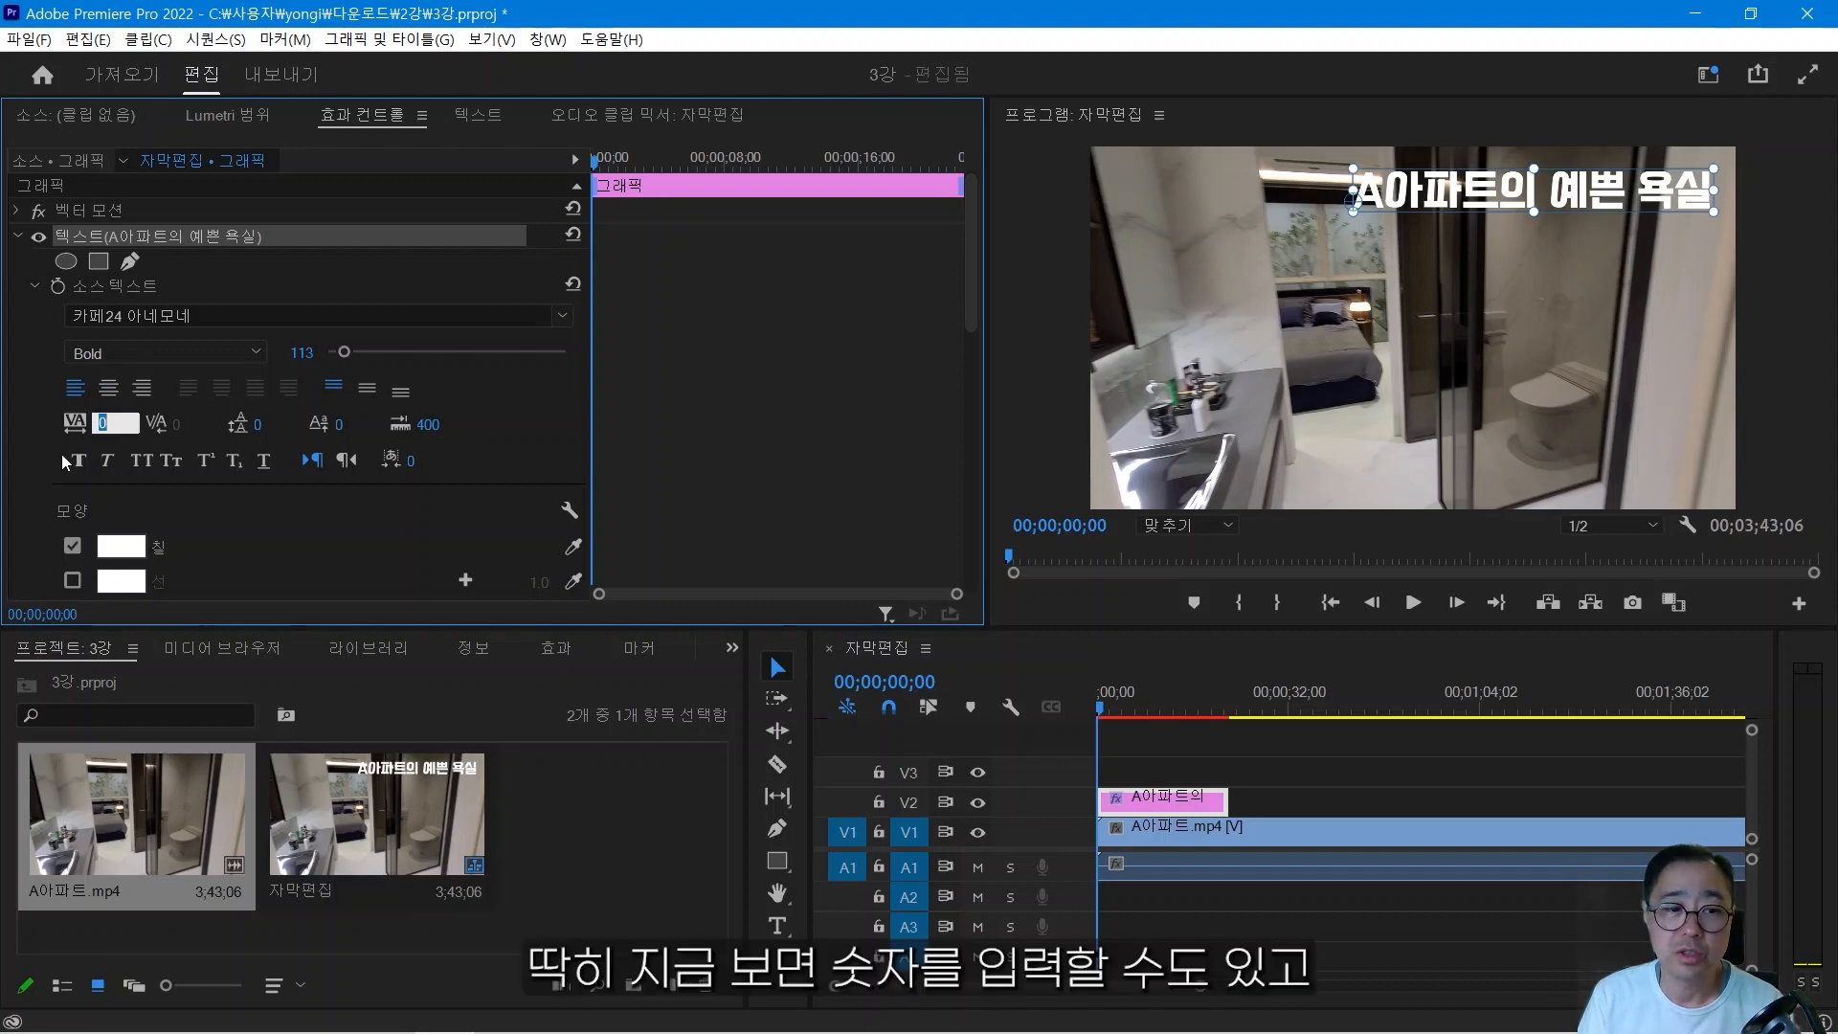
click(56, 455)
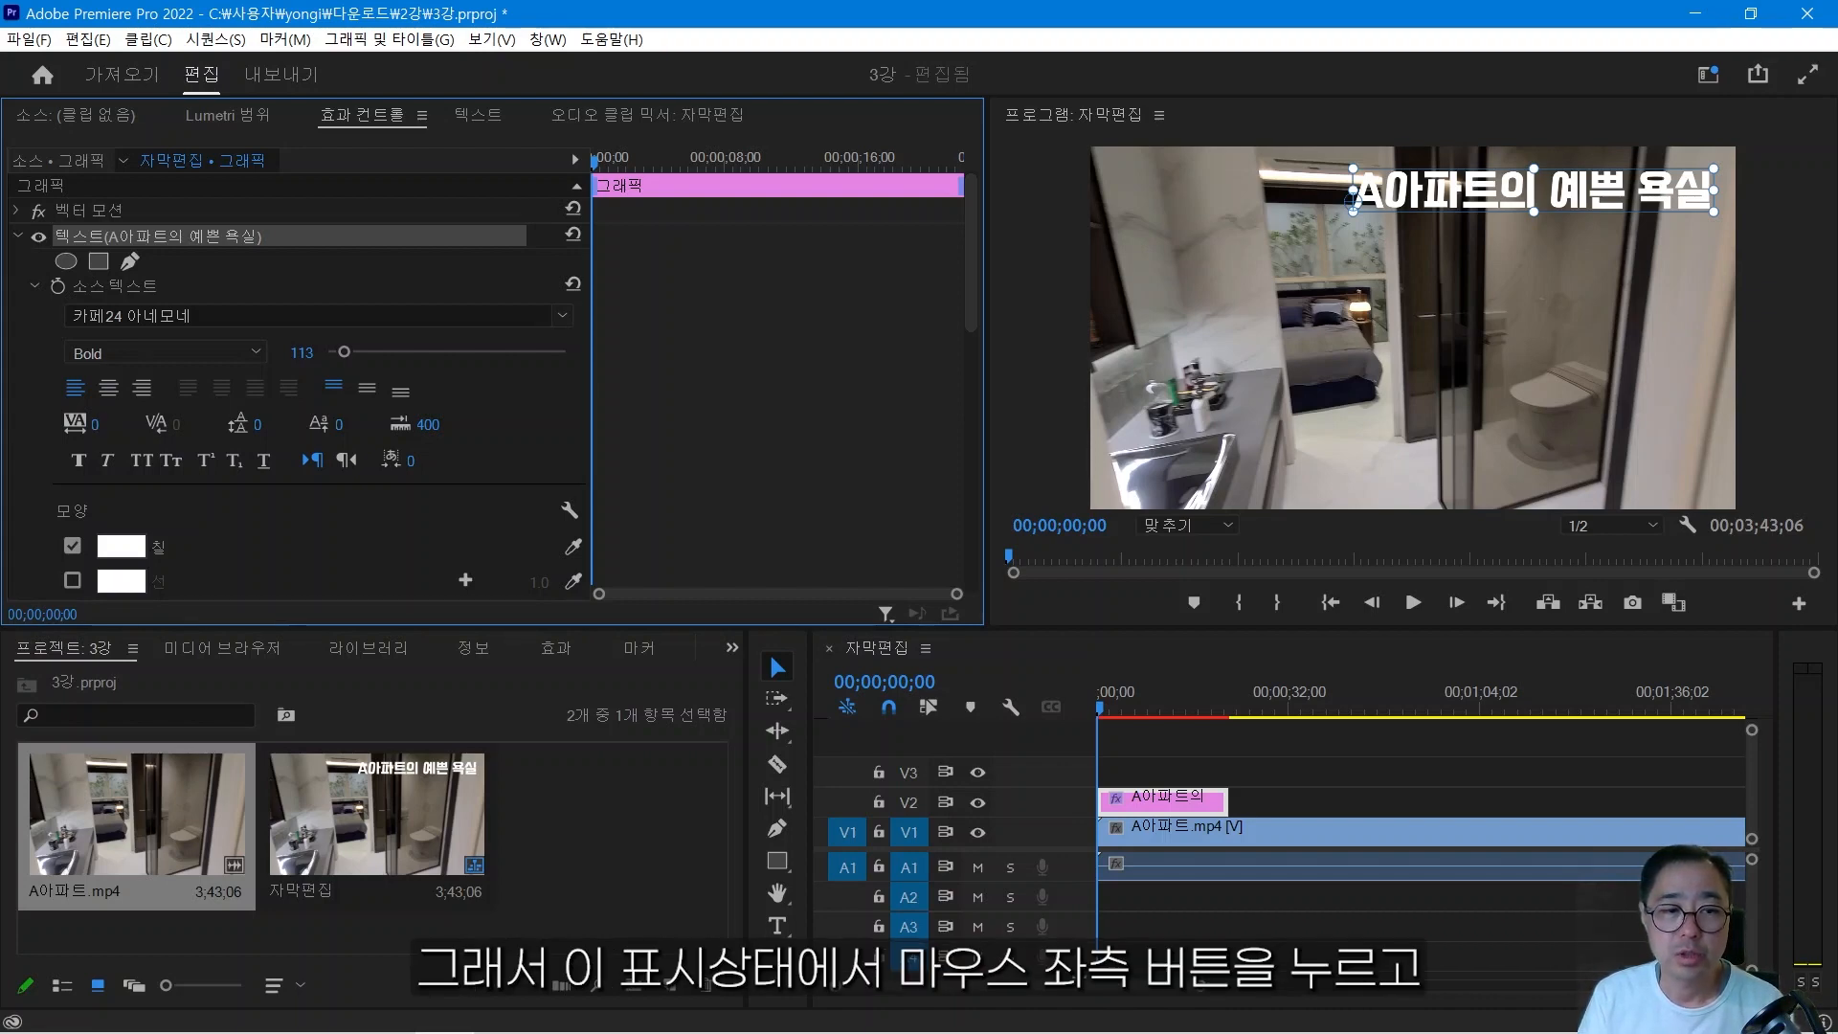
mouse_move(95, 425)
mouse_down()
mouse_move(148, 424)
mouse_move(29, 424)
mouse_move(152, 425)
mouse_move(125, 424)
mouse_up()
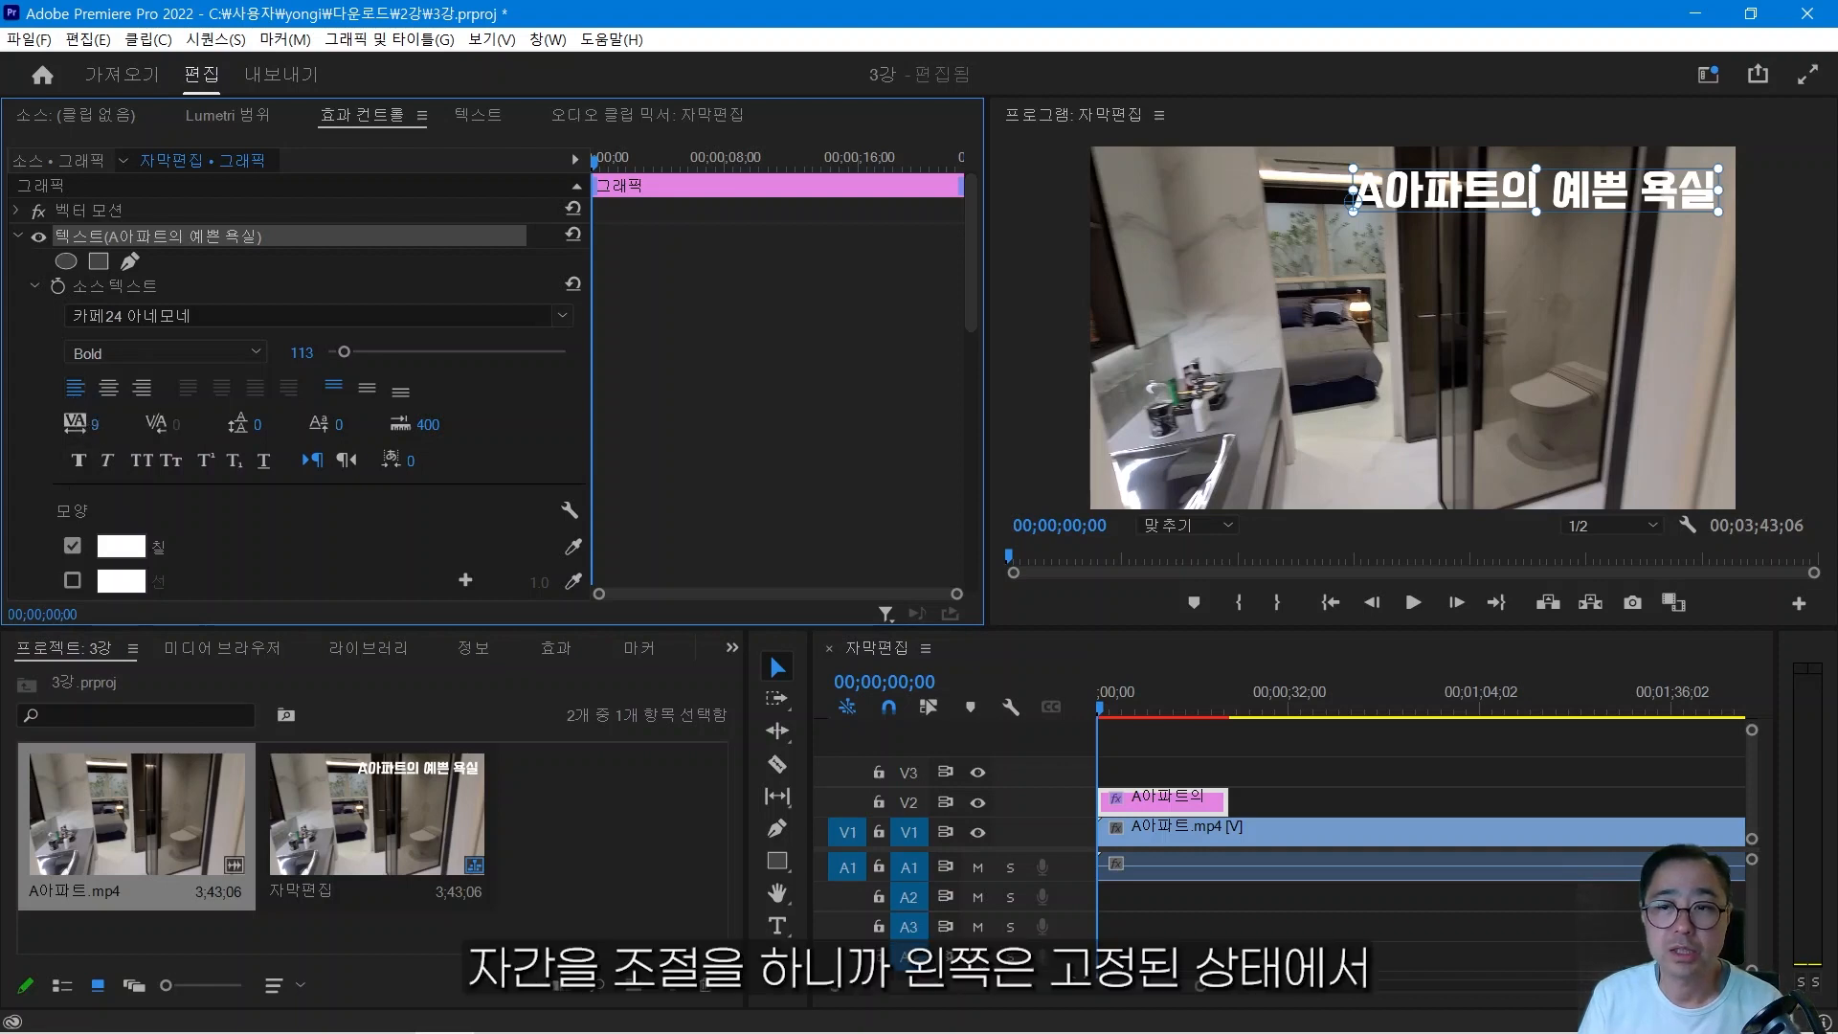
Set the title text's tracking to -22 and centre-align it around the middle of the frame.
drag(77, 423, 48, 422)
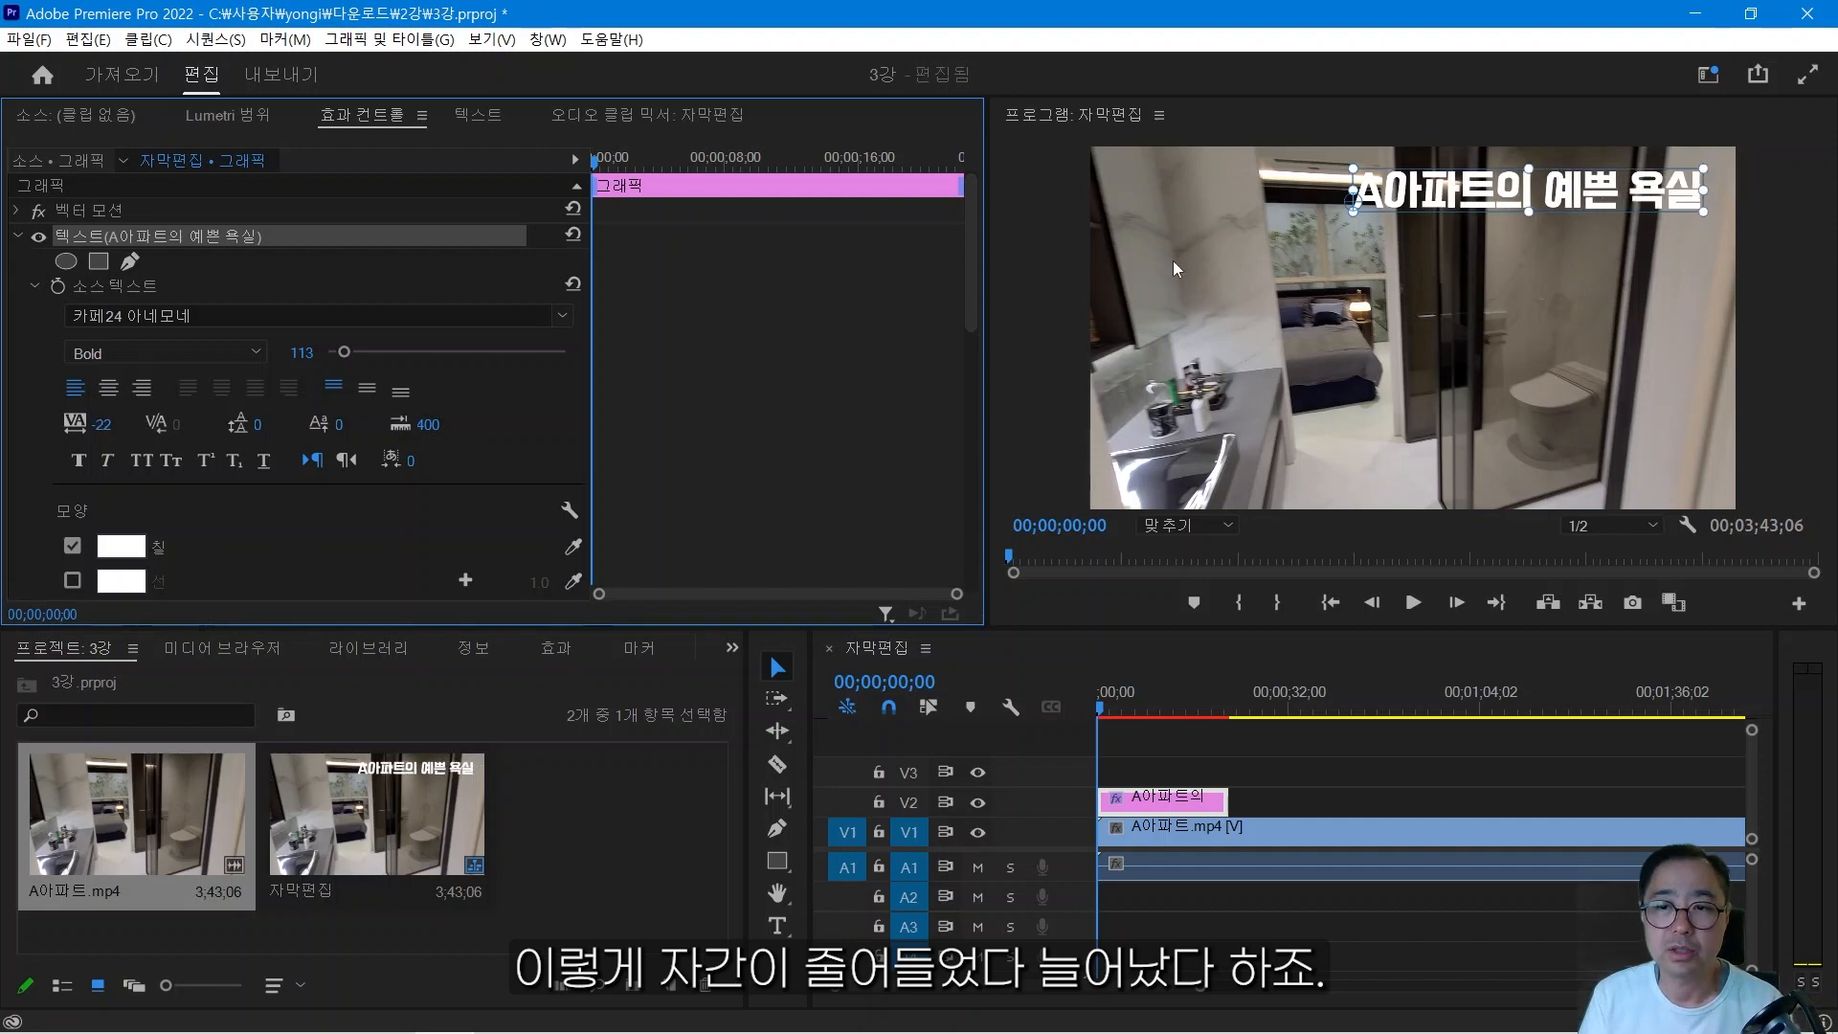
drag(1434, 201, 1312, 297)
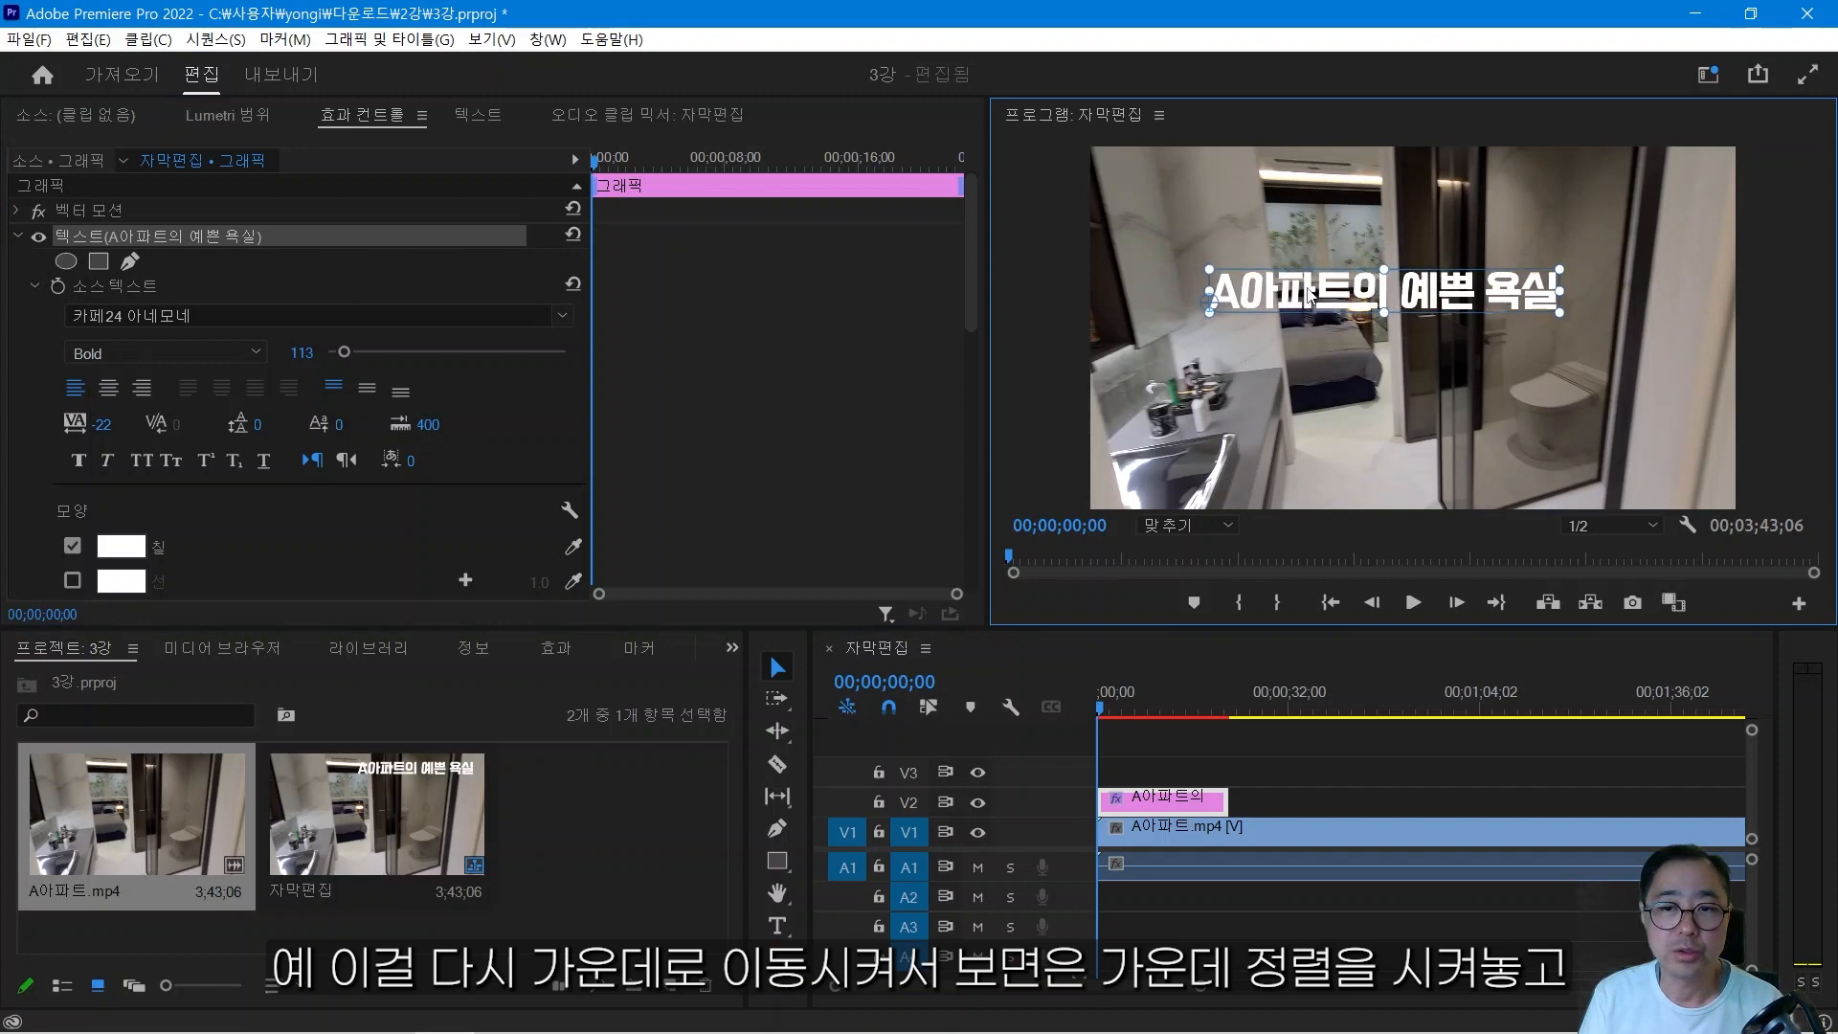
click(107, 389)
drag(1187, 288, 1331, 289)
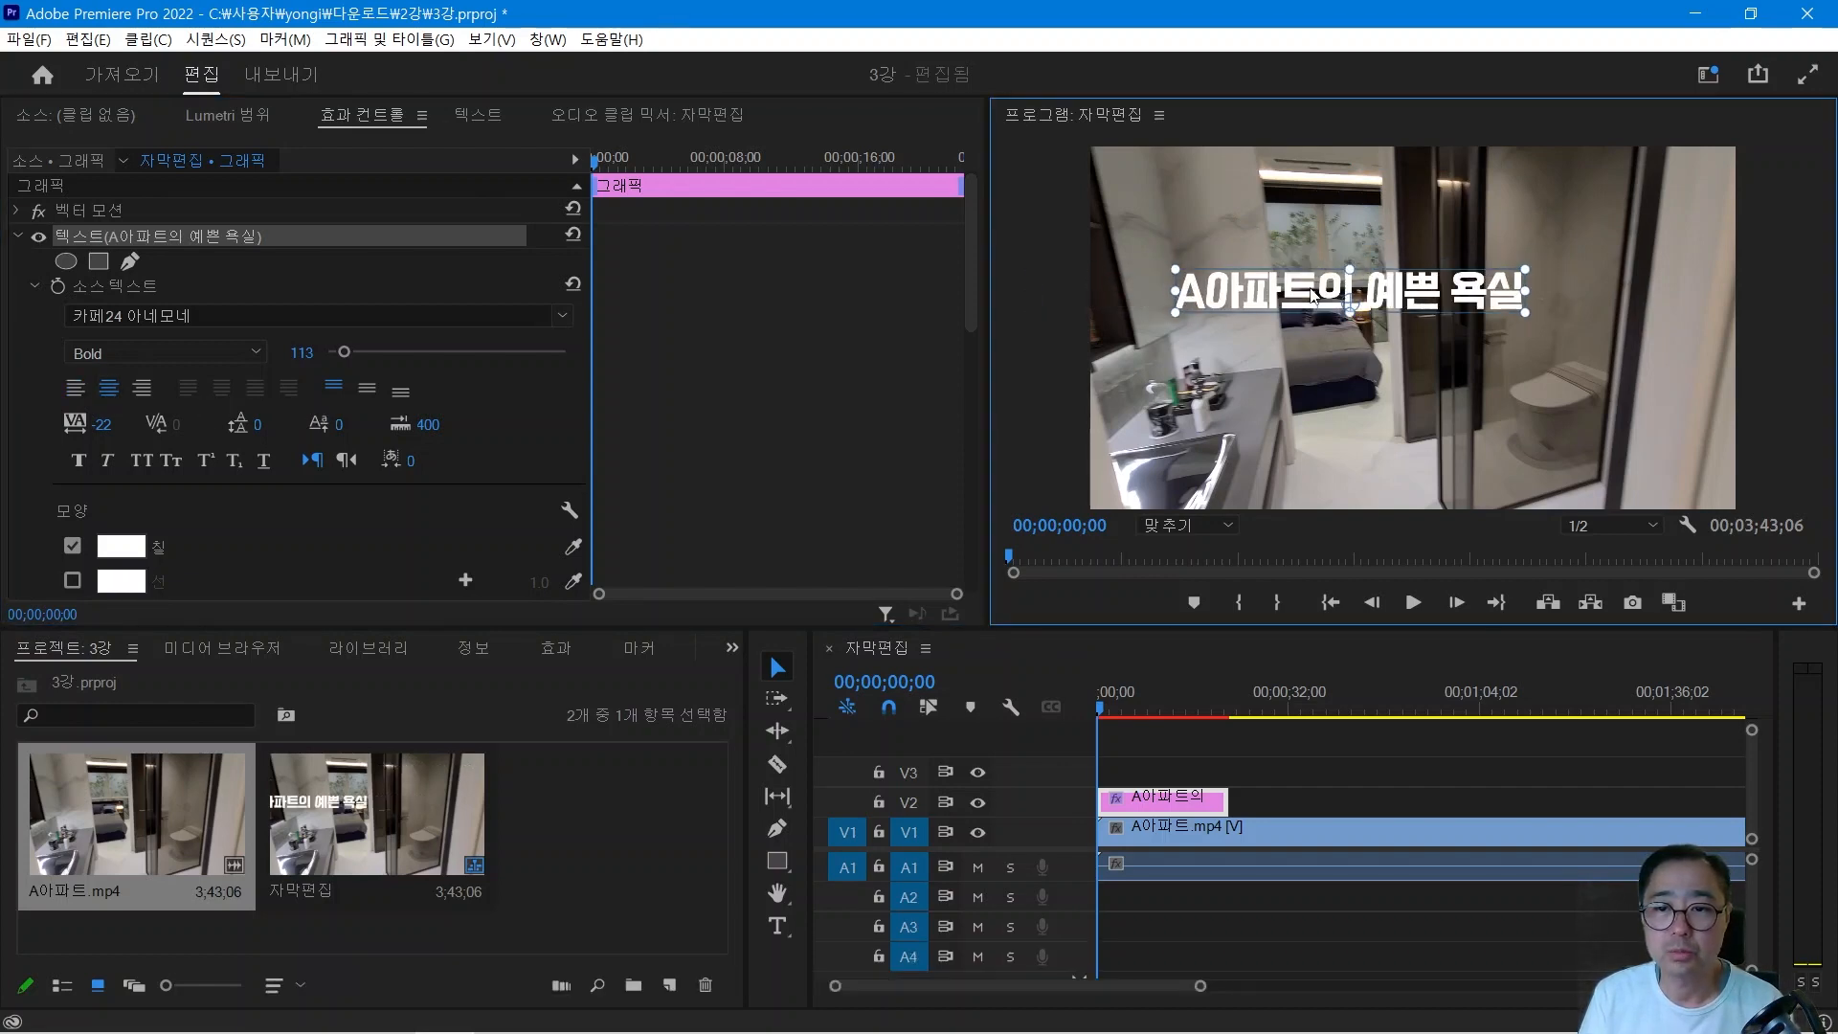
Right-align the title text and set its tracking to 162.
click(104, 425)
mouse_move(103, 424)
mouse_down()
mouse_move(52, 424)
mouse_move(171, 428)
mouse_up()
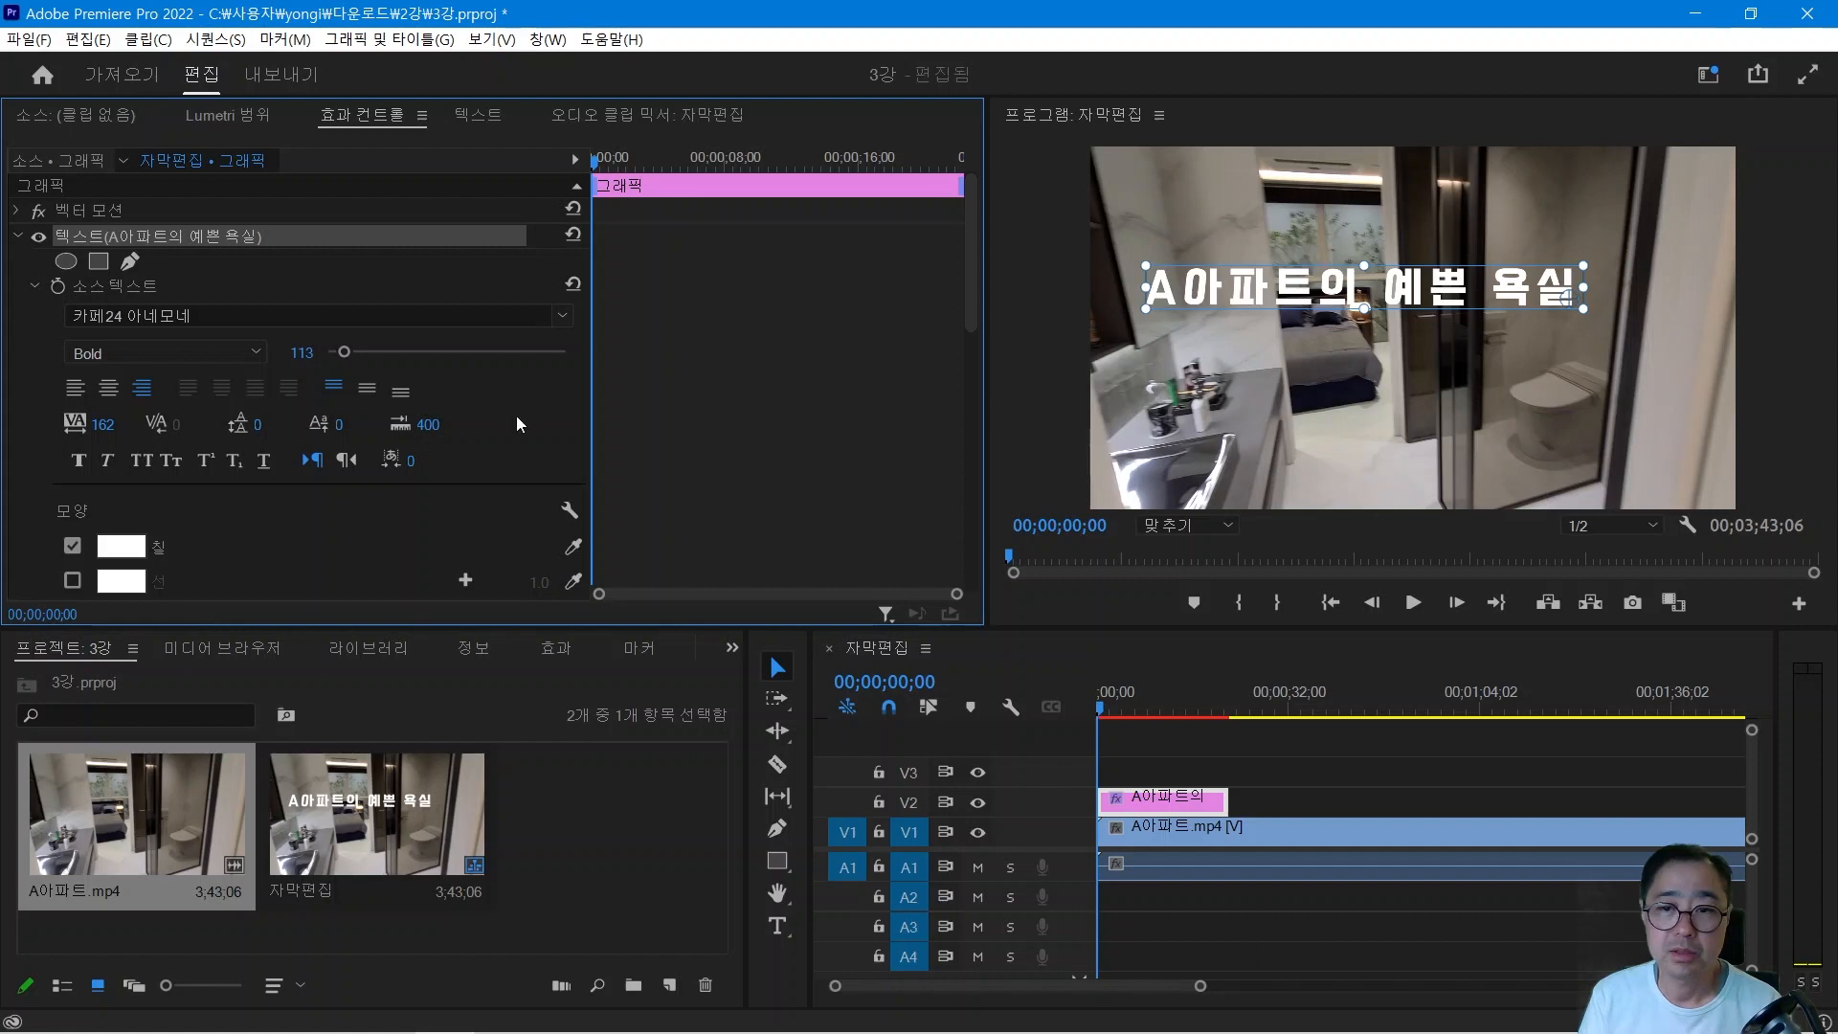
Try the kerning at a point inside the title text, and its line spacing with the title split over two lines.
click(1386, 291)
key(t)
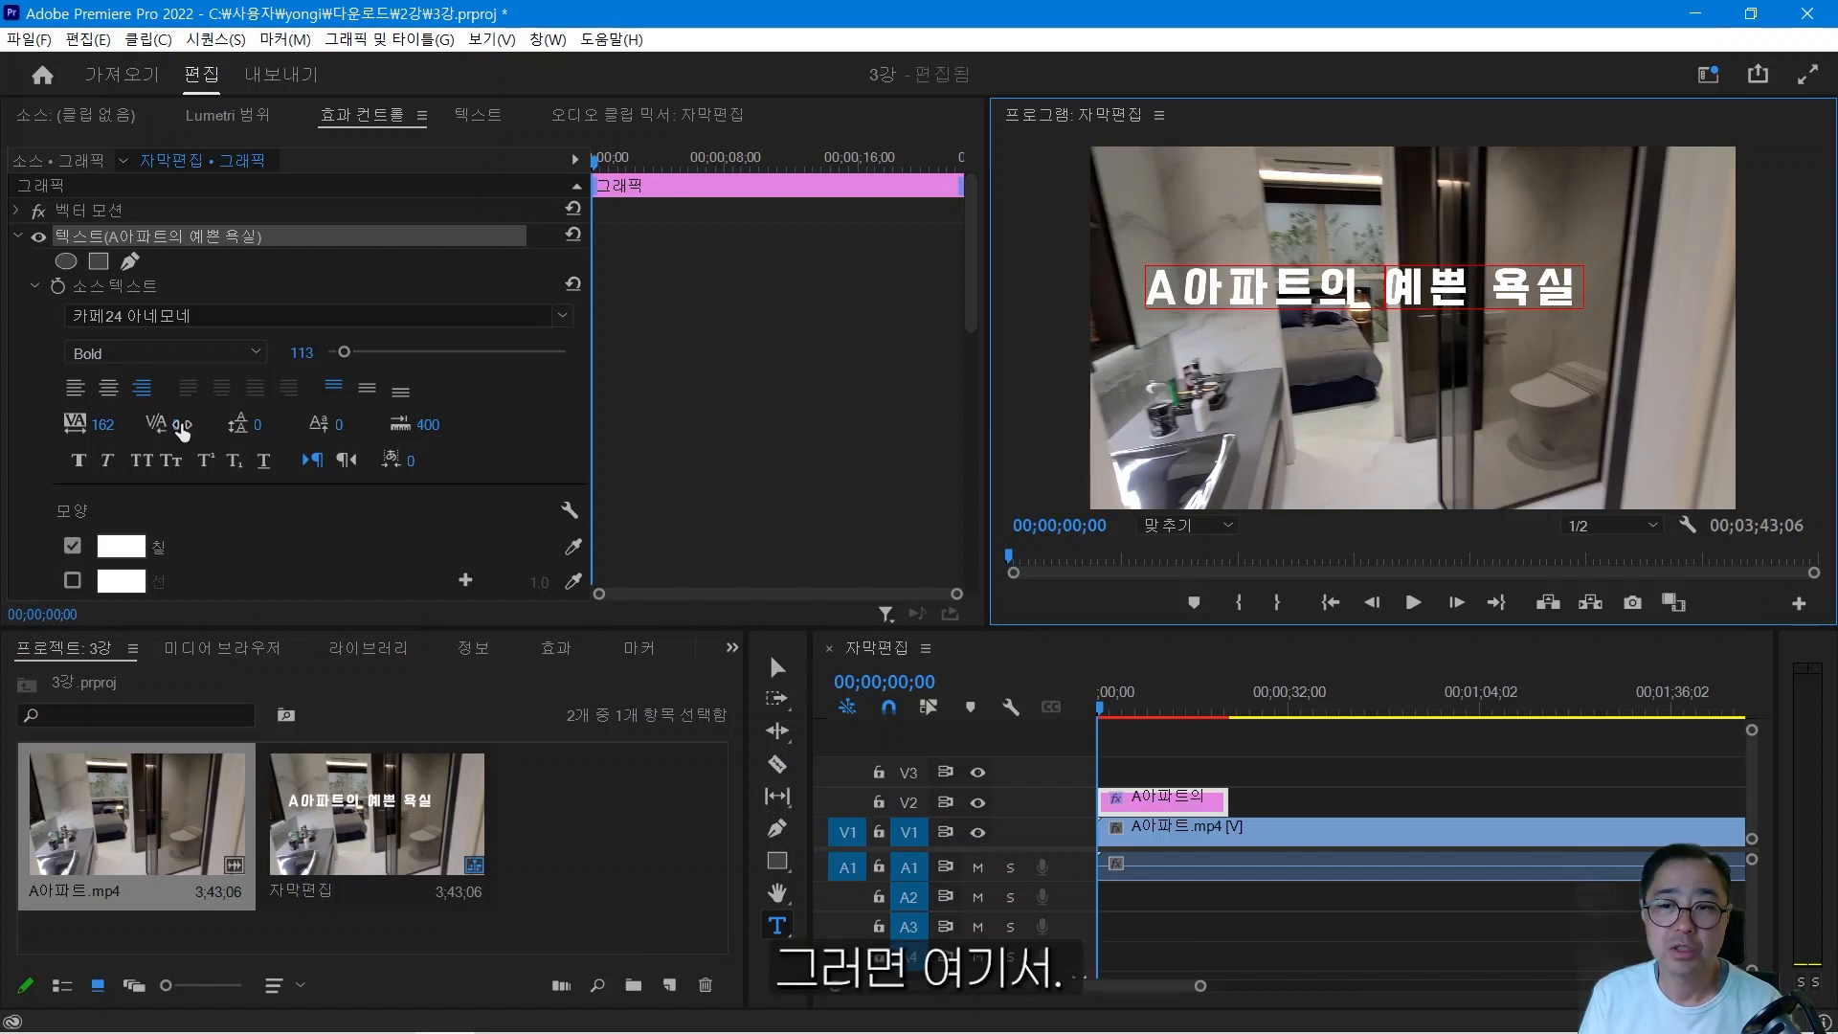
click(180, 428)
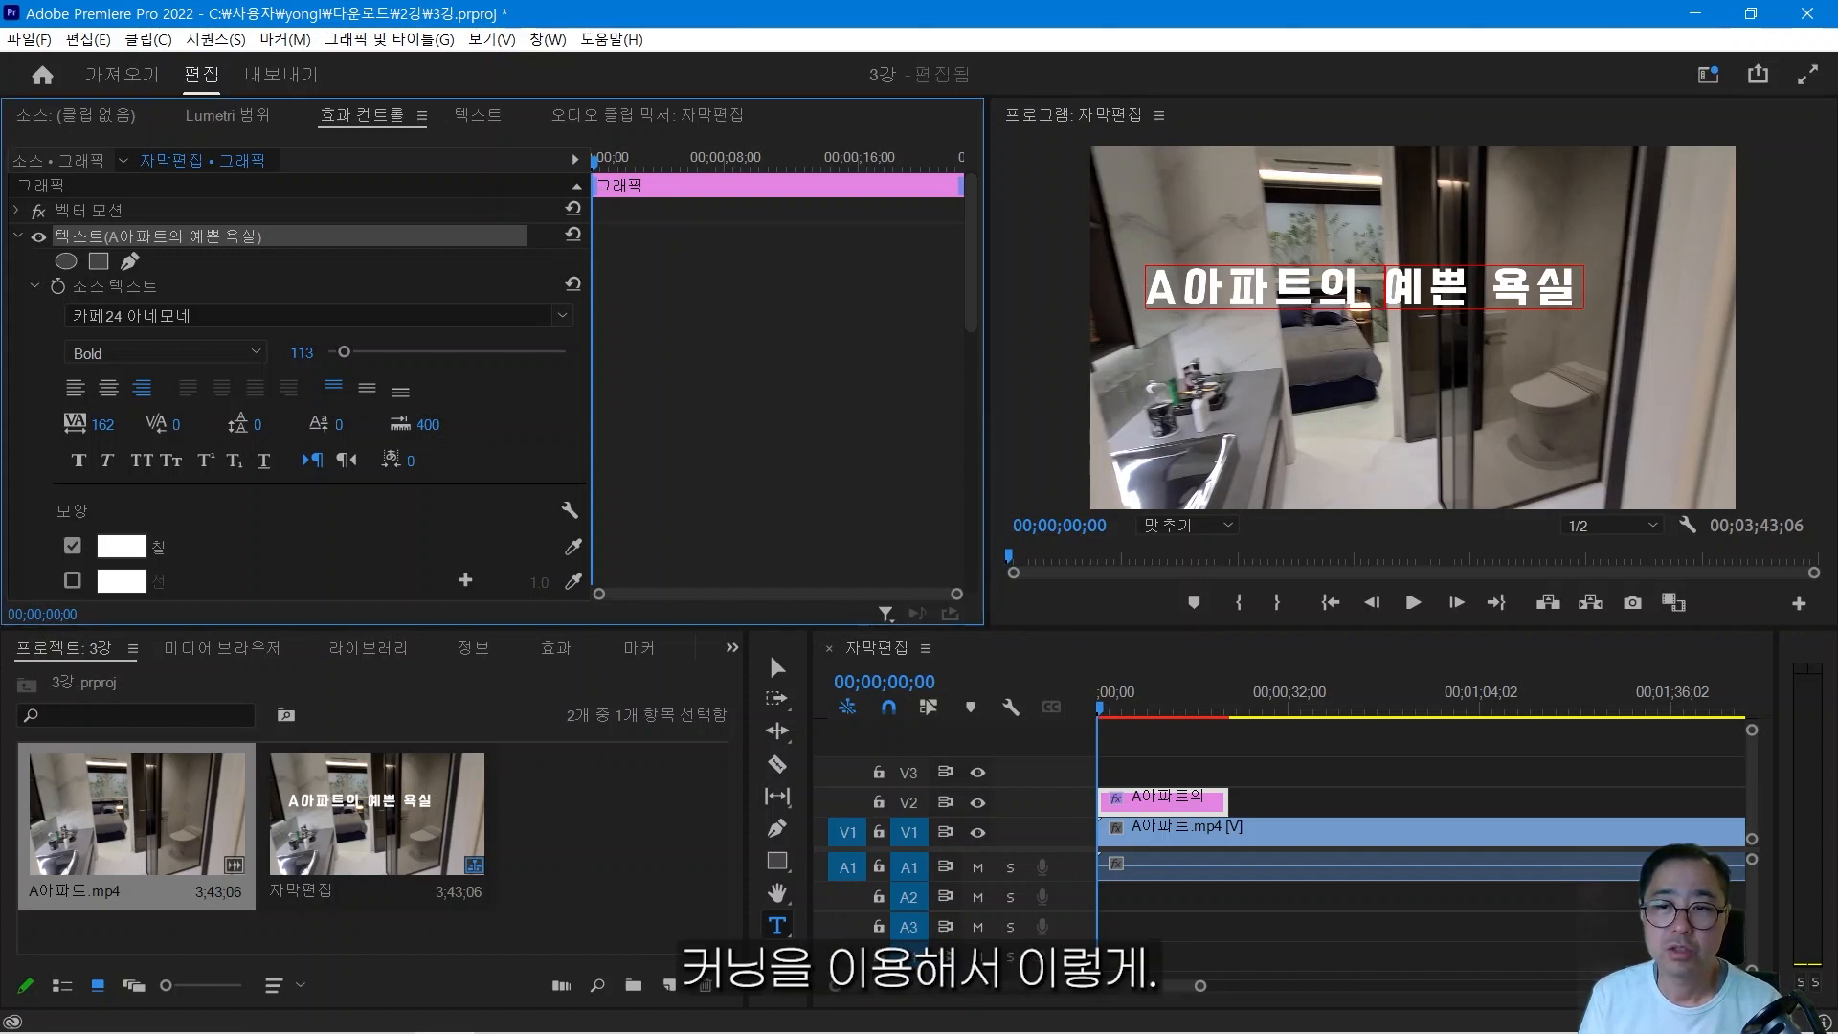
mouse_move(180, 428)
mouse_down()
mouse_move(507, 428)
mouse_move(182, 428)
mouse_up()
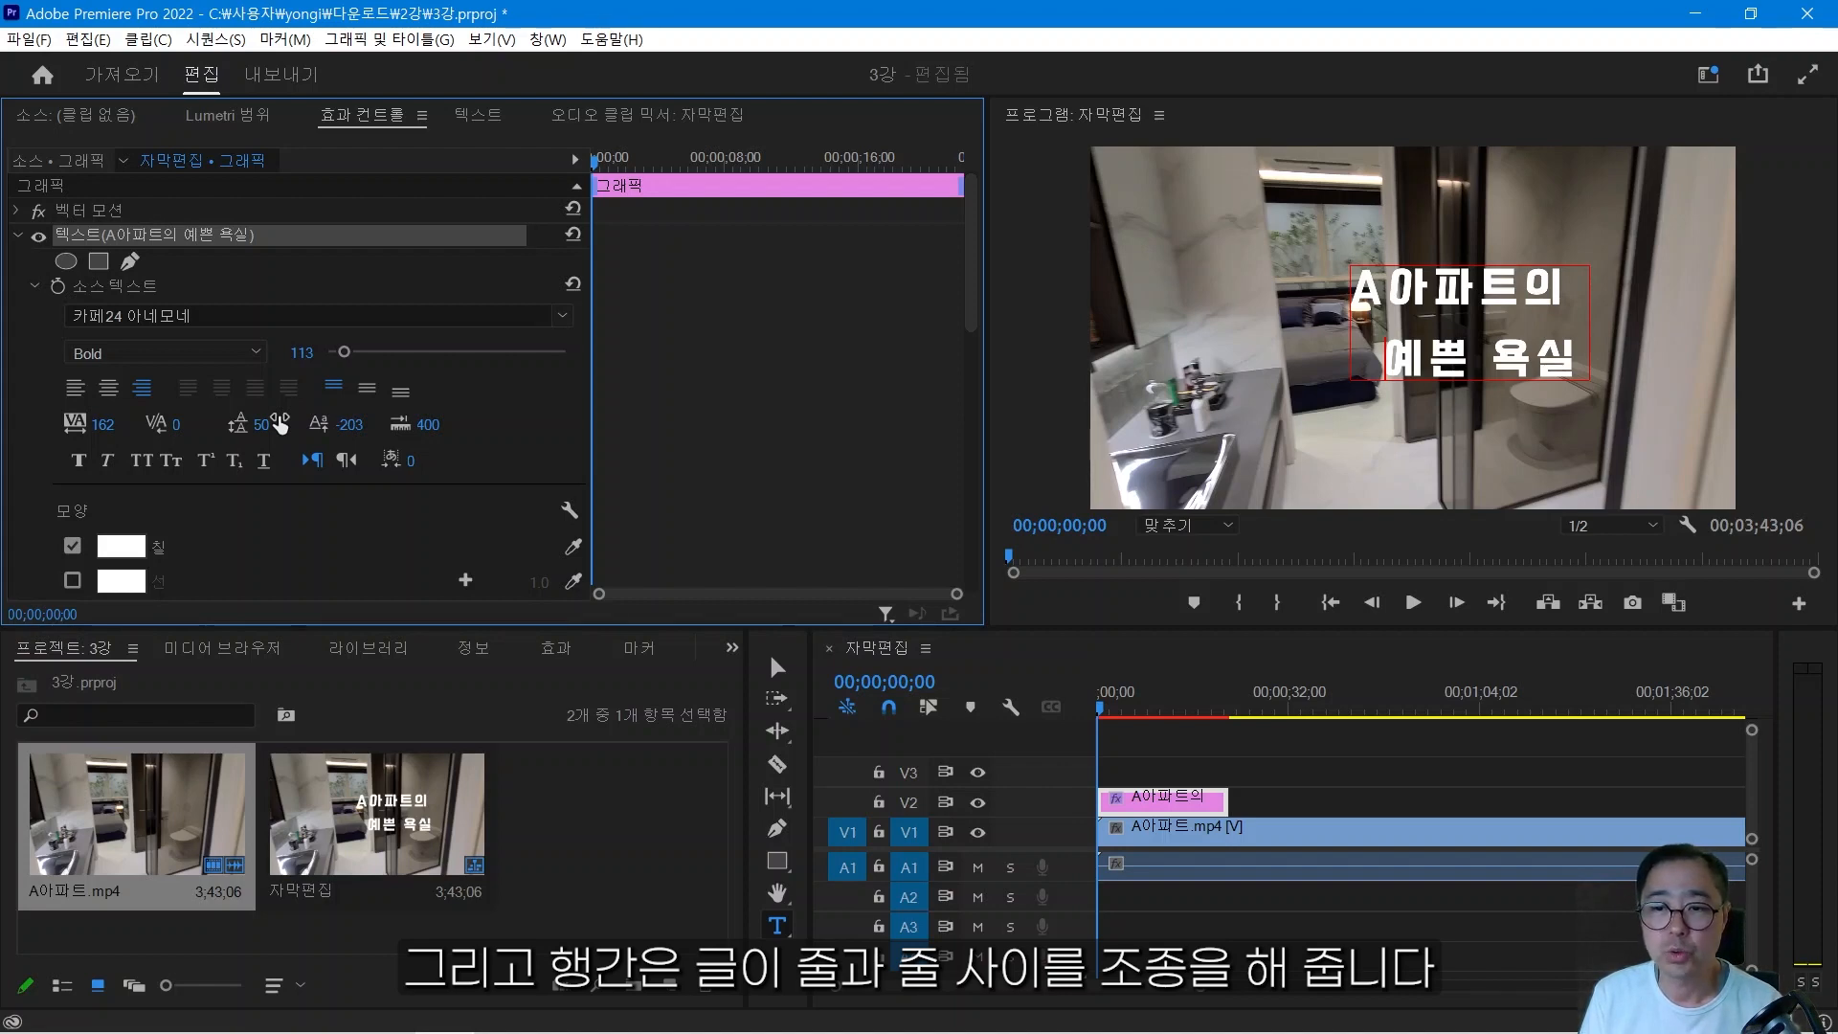
drag(259, 424, 364, 424)
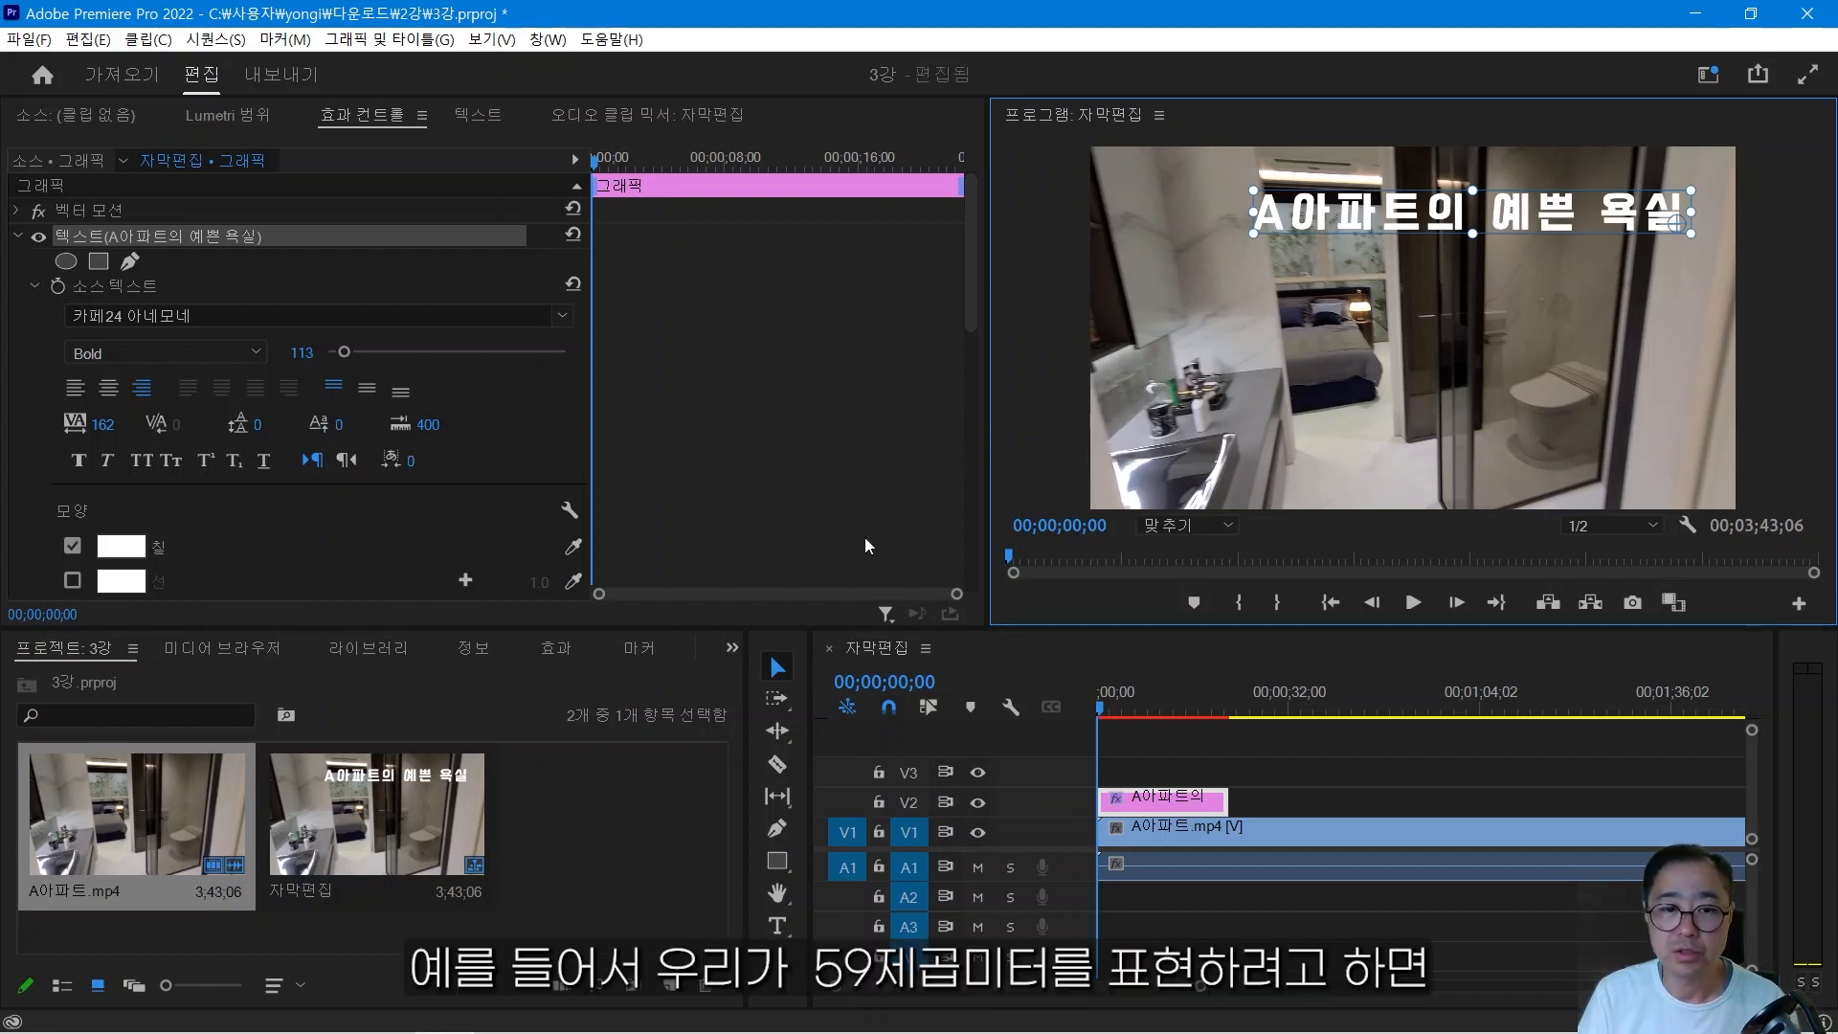
Add a second text layer reading 59m2 below the title, over the shower area of the frame.
click(777, 926)
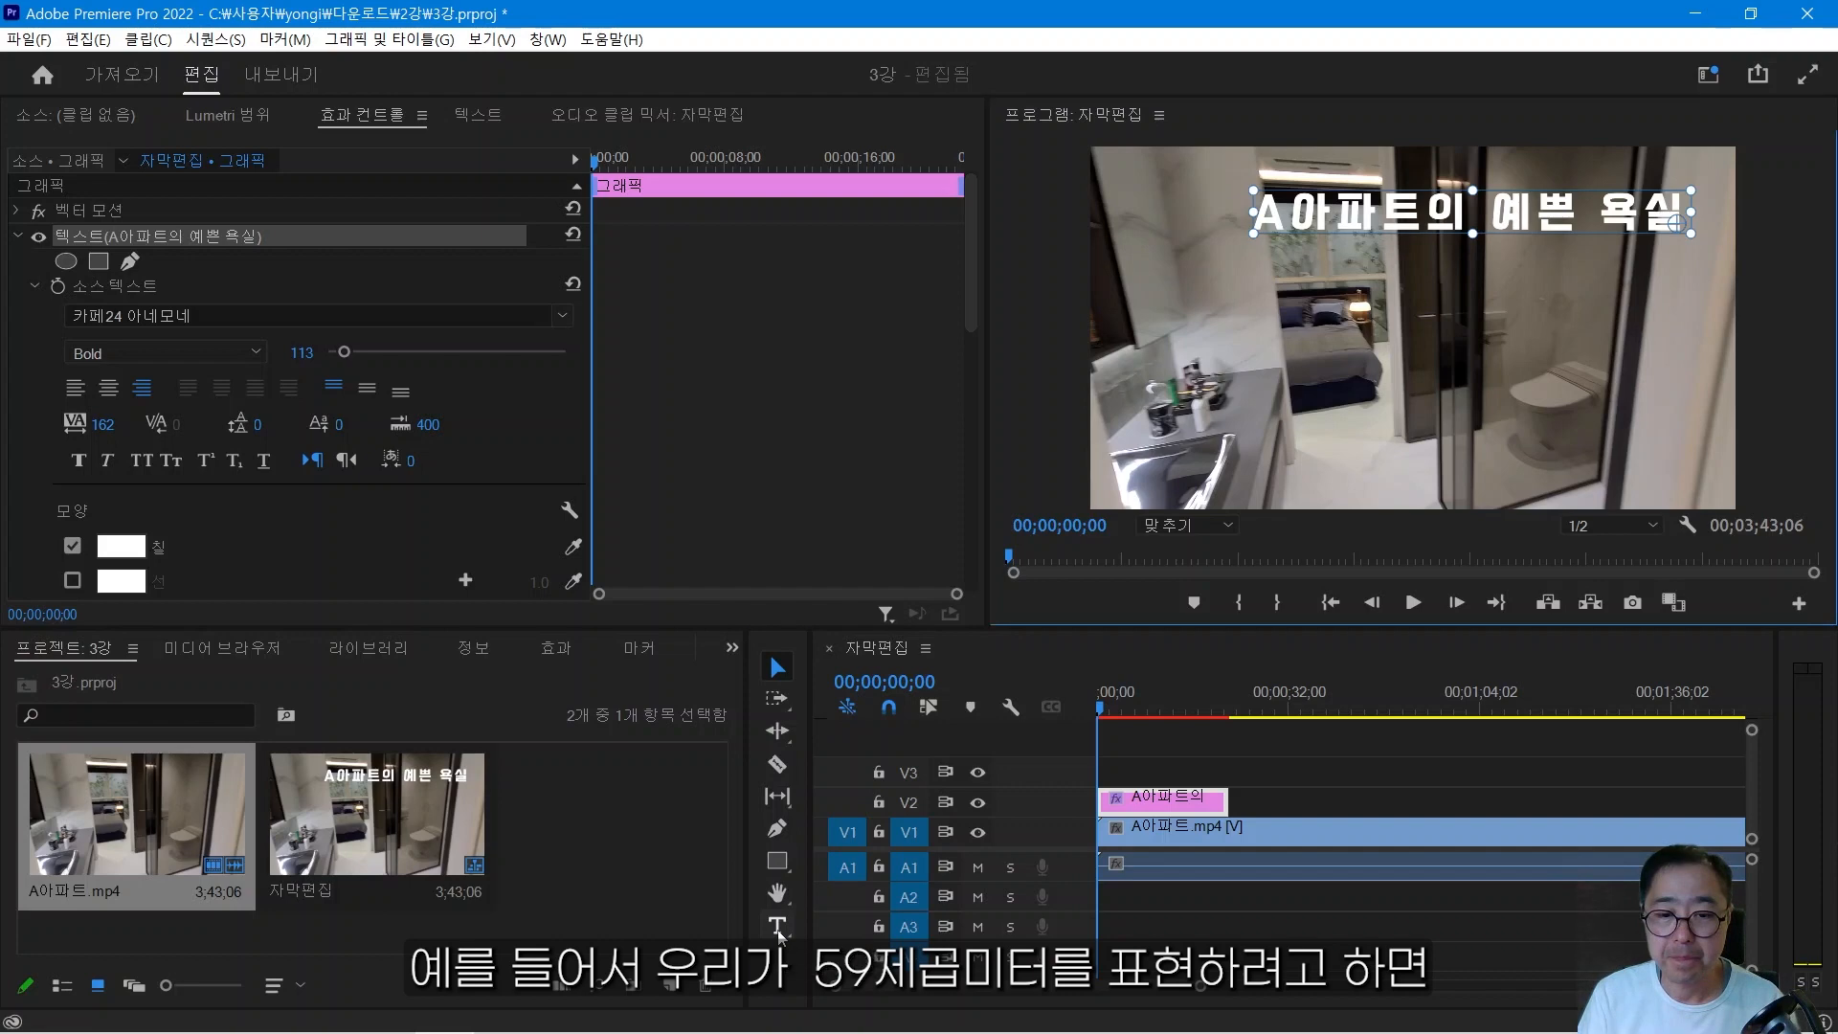
click(1539, 364)
text(59)
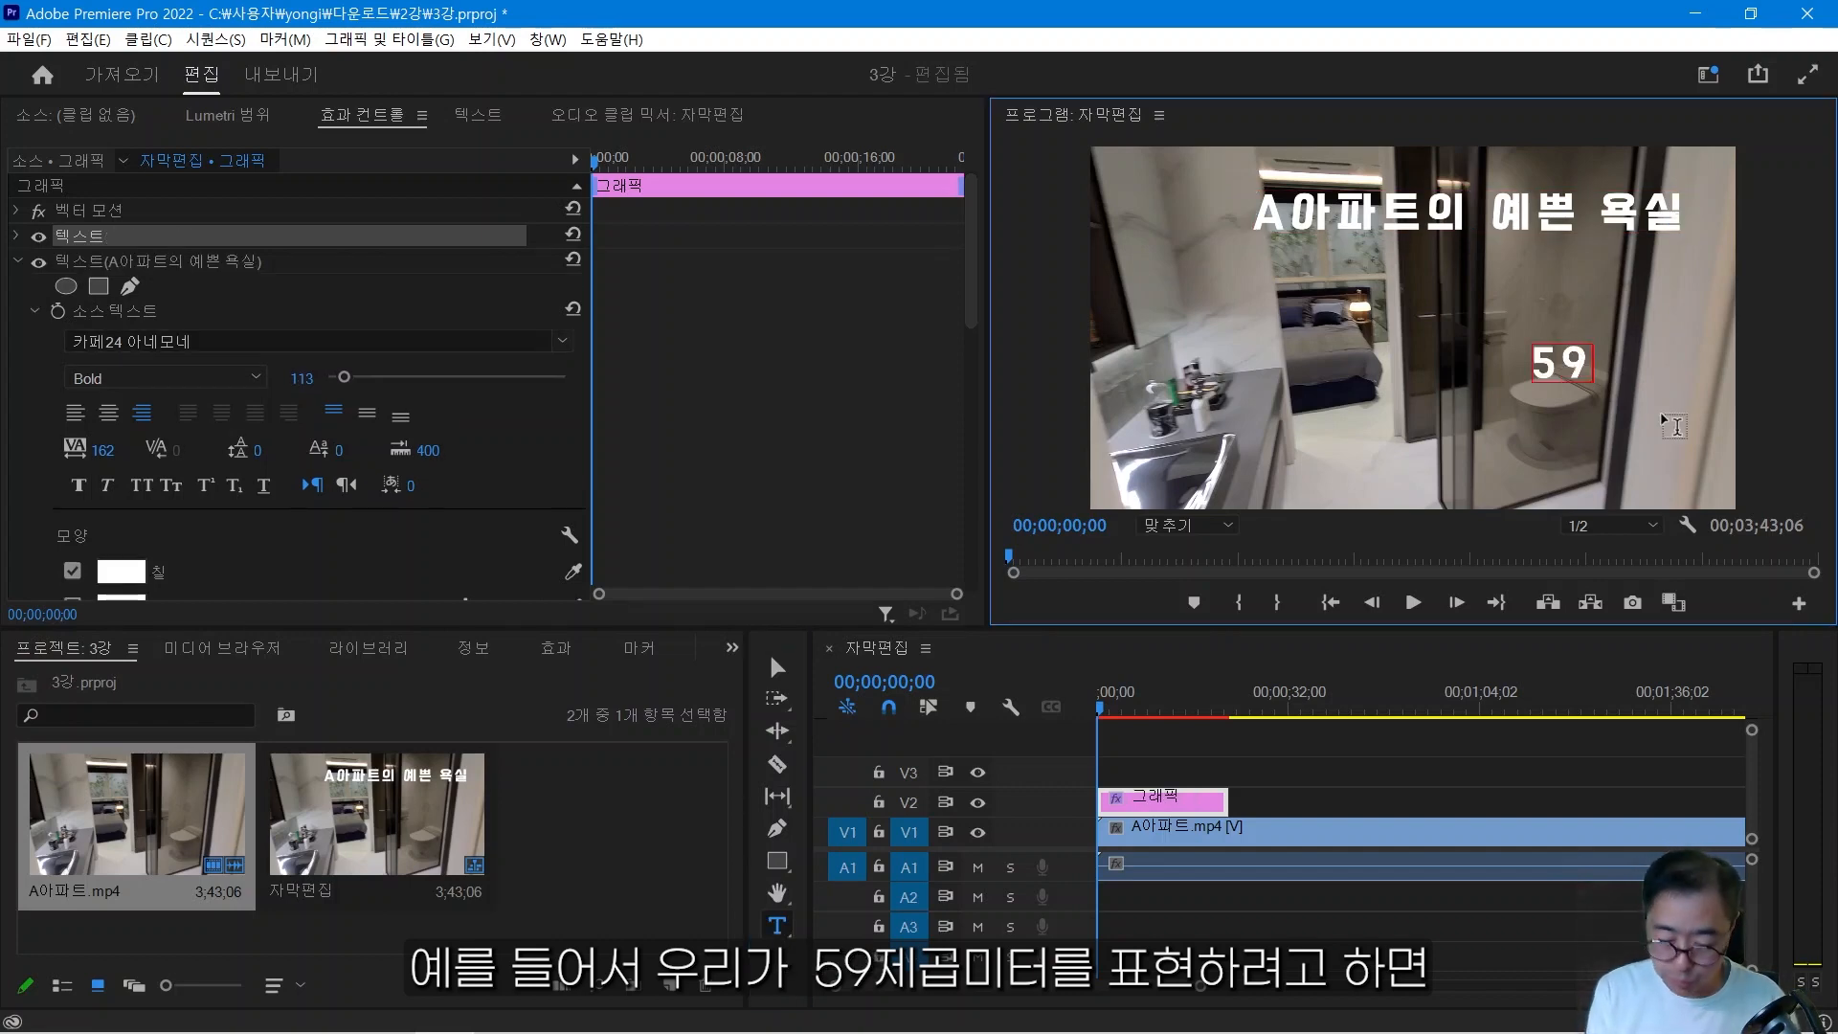
text(M)
key(BackSpace)
key(Caps_Lock)
text(m2)
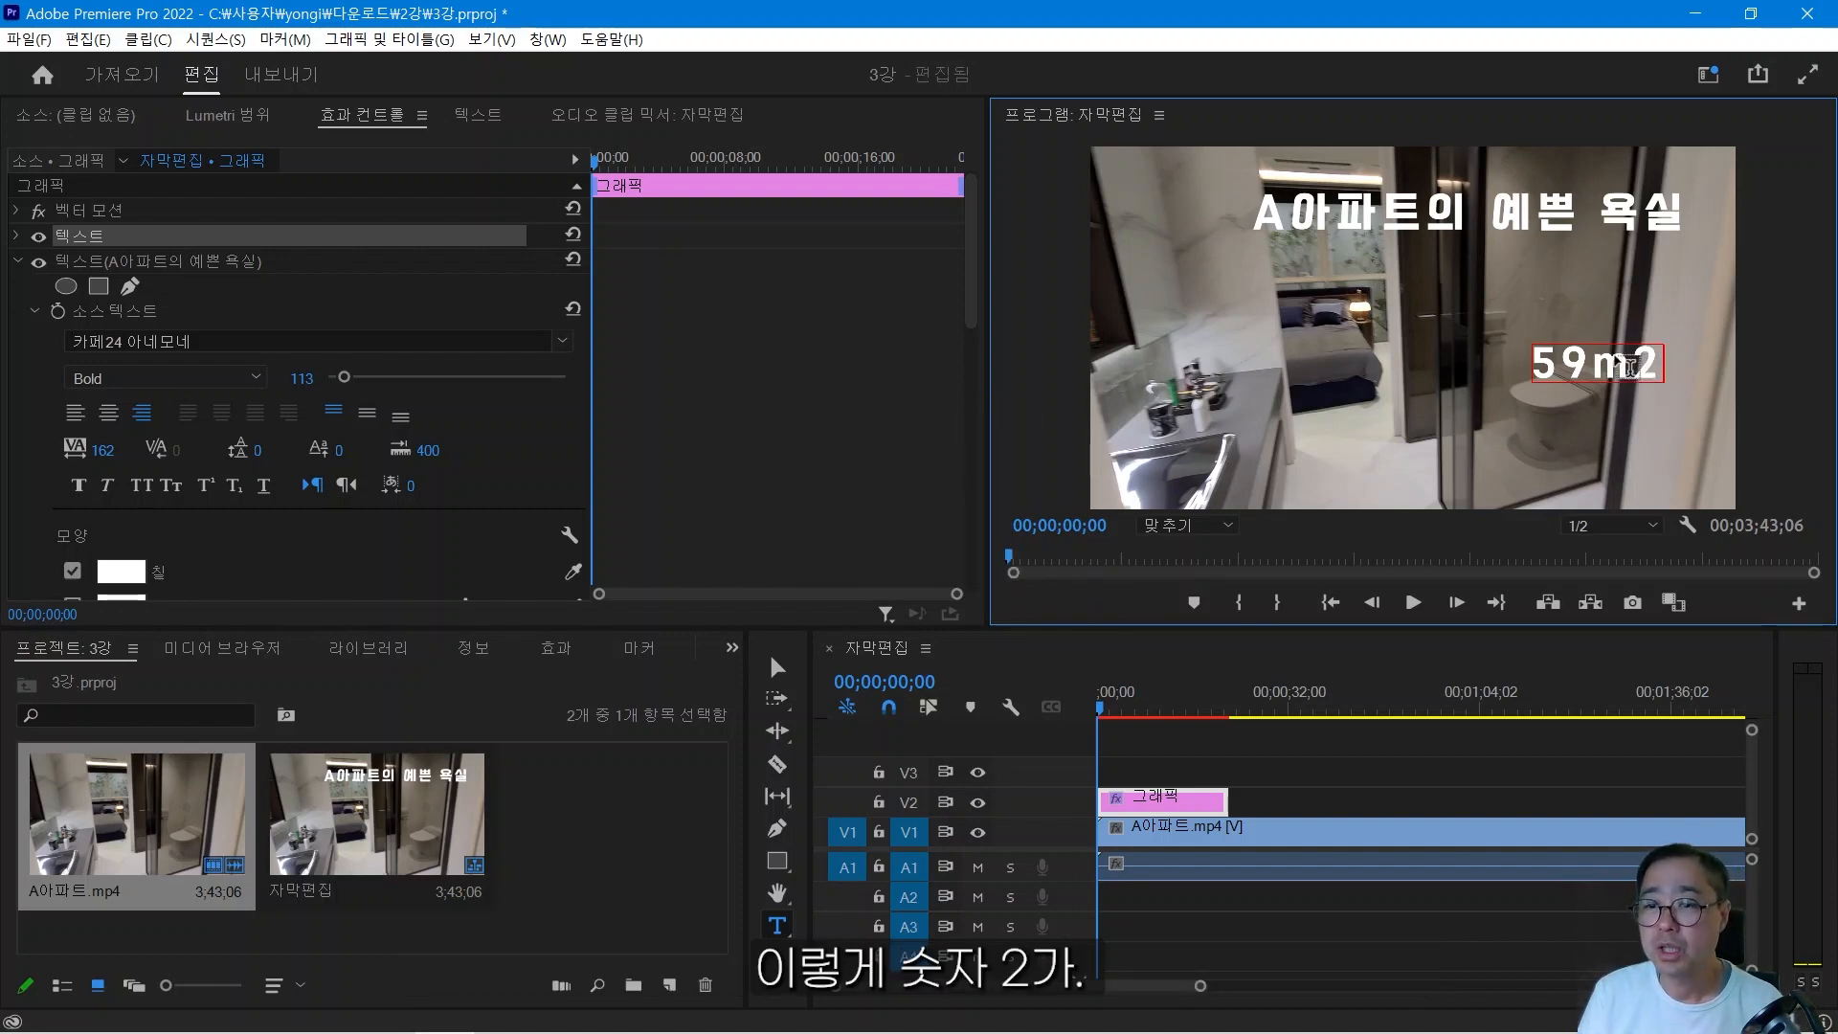
Make the 2 in the 59m2 text a superscript with a baseline shift of 42 and a font size of 65.
drag(1630, 367, 1667, 369)
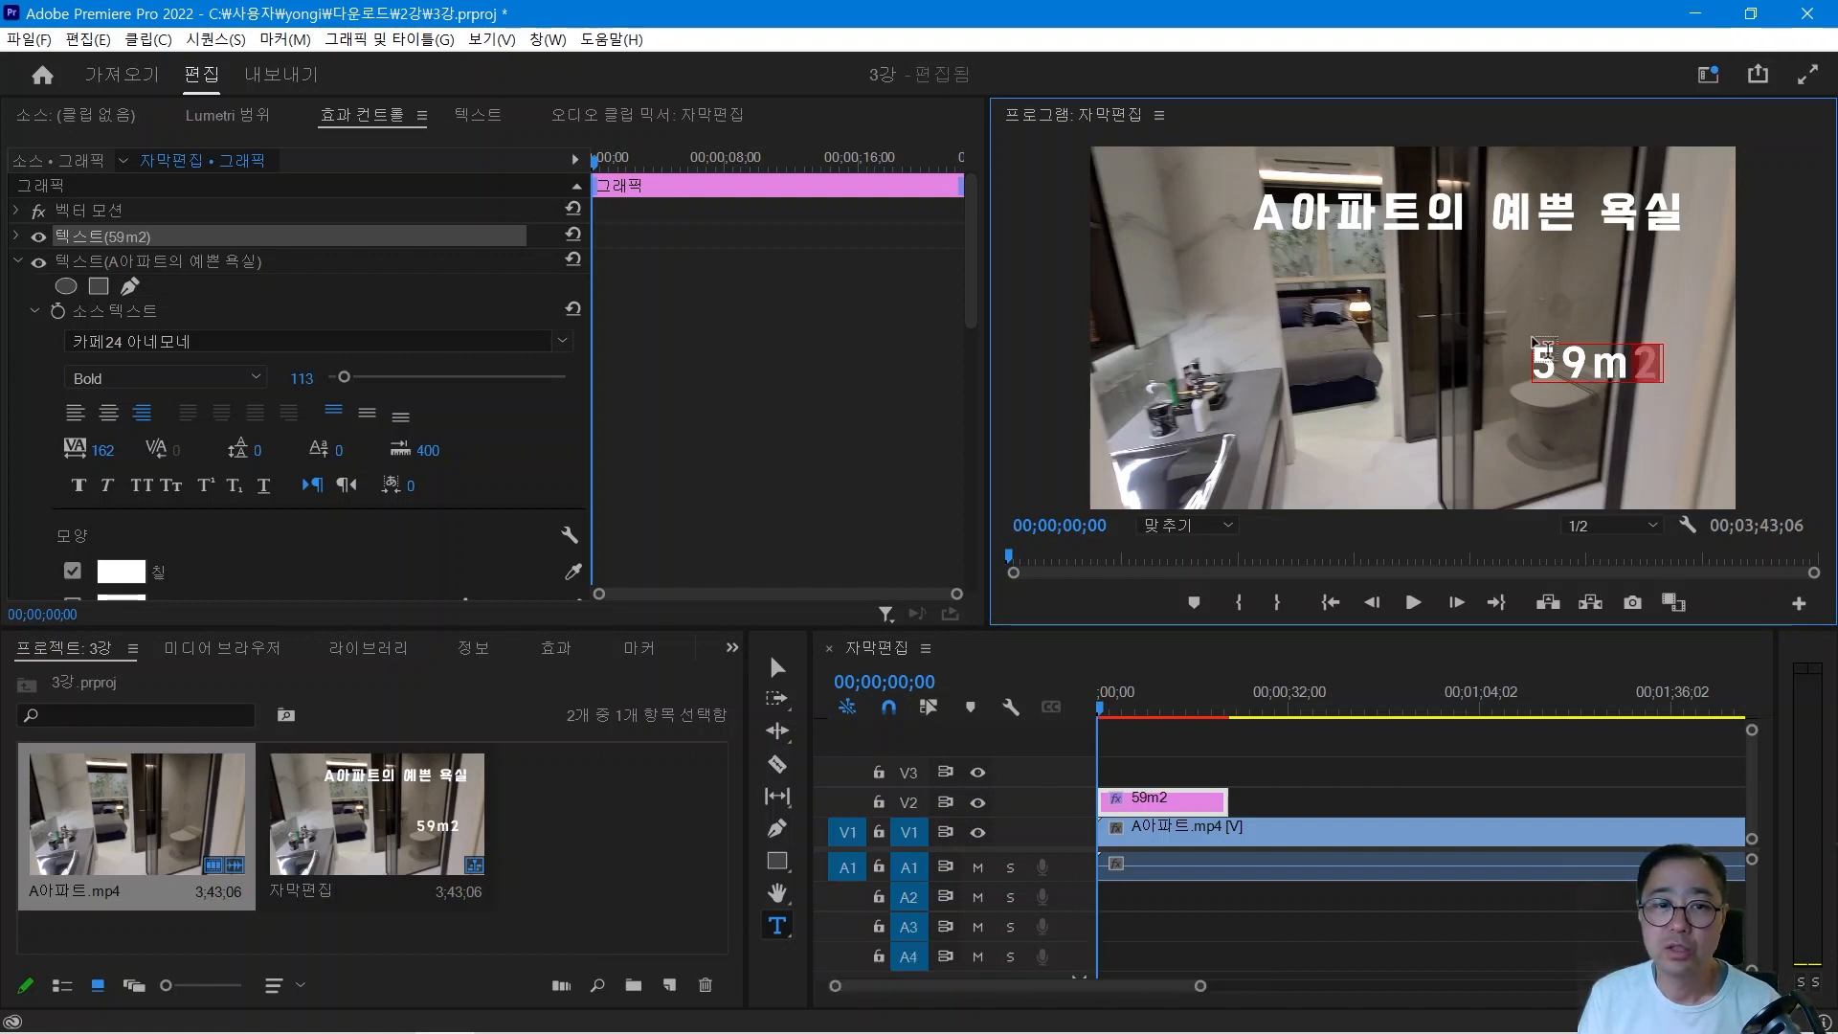
click(342, 430)
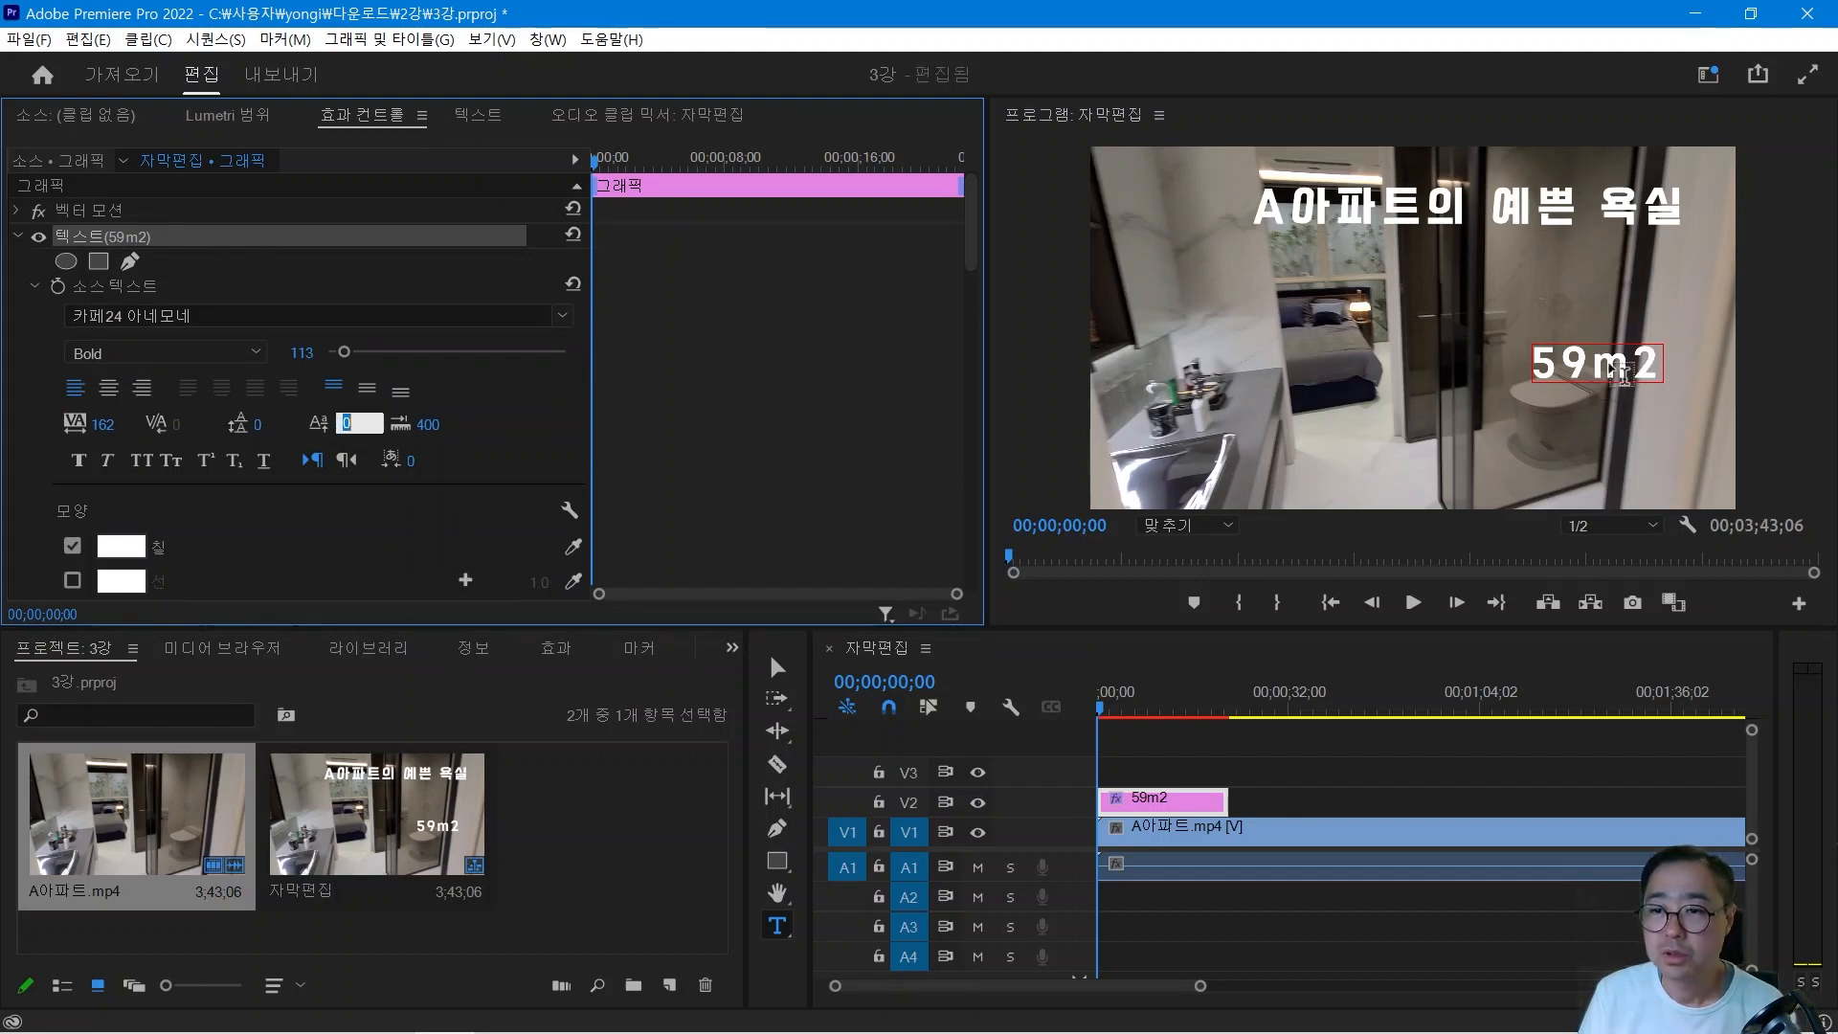
click(1660, 359)
drag(1659, 359, 1635, 361)
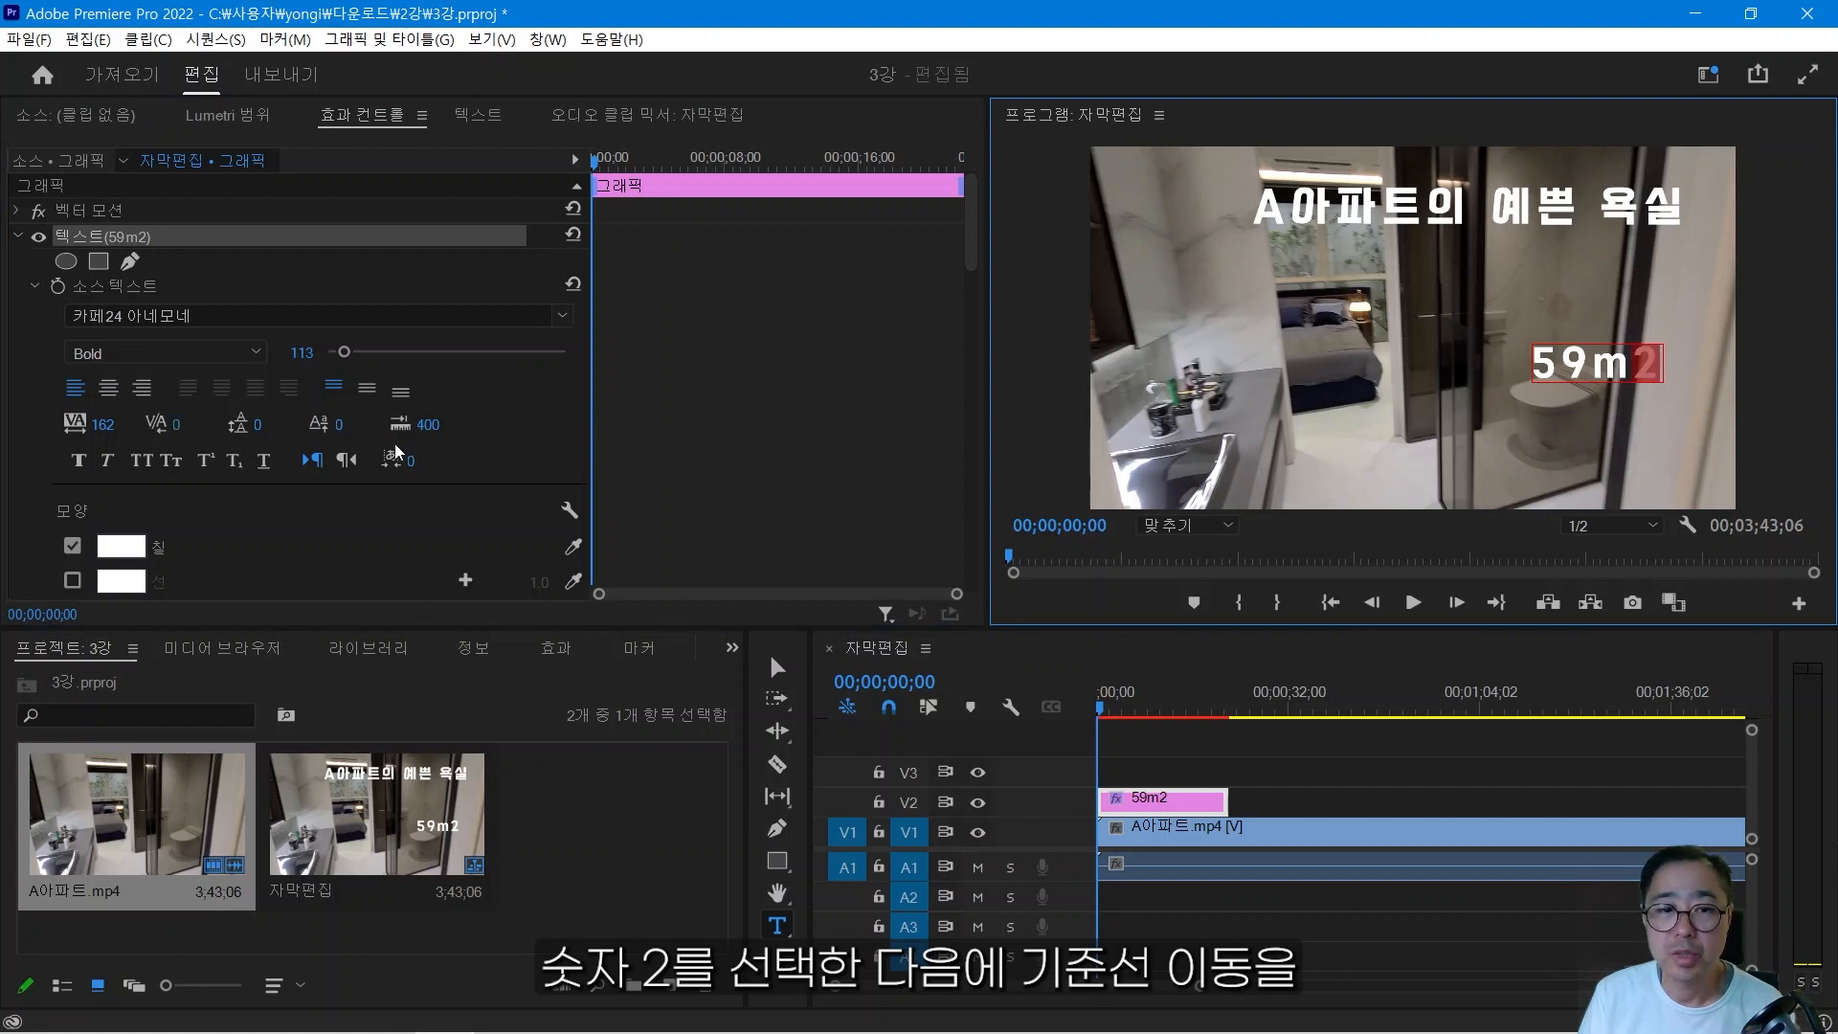
drag(337, 424, 387, 424)
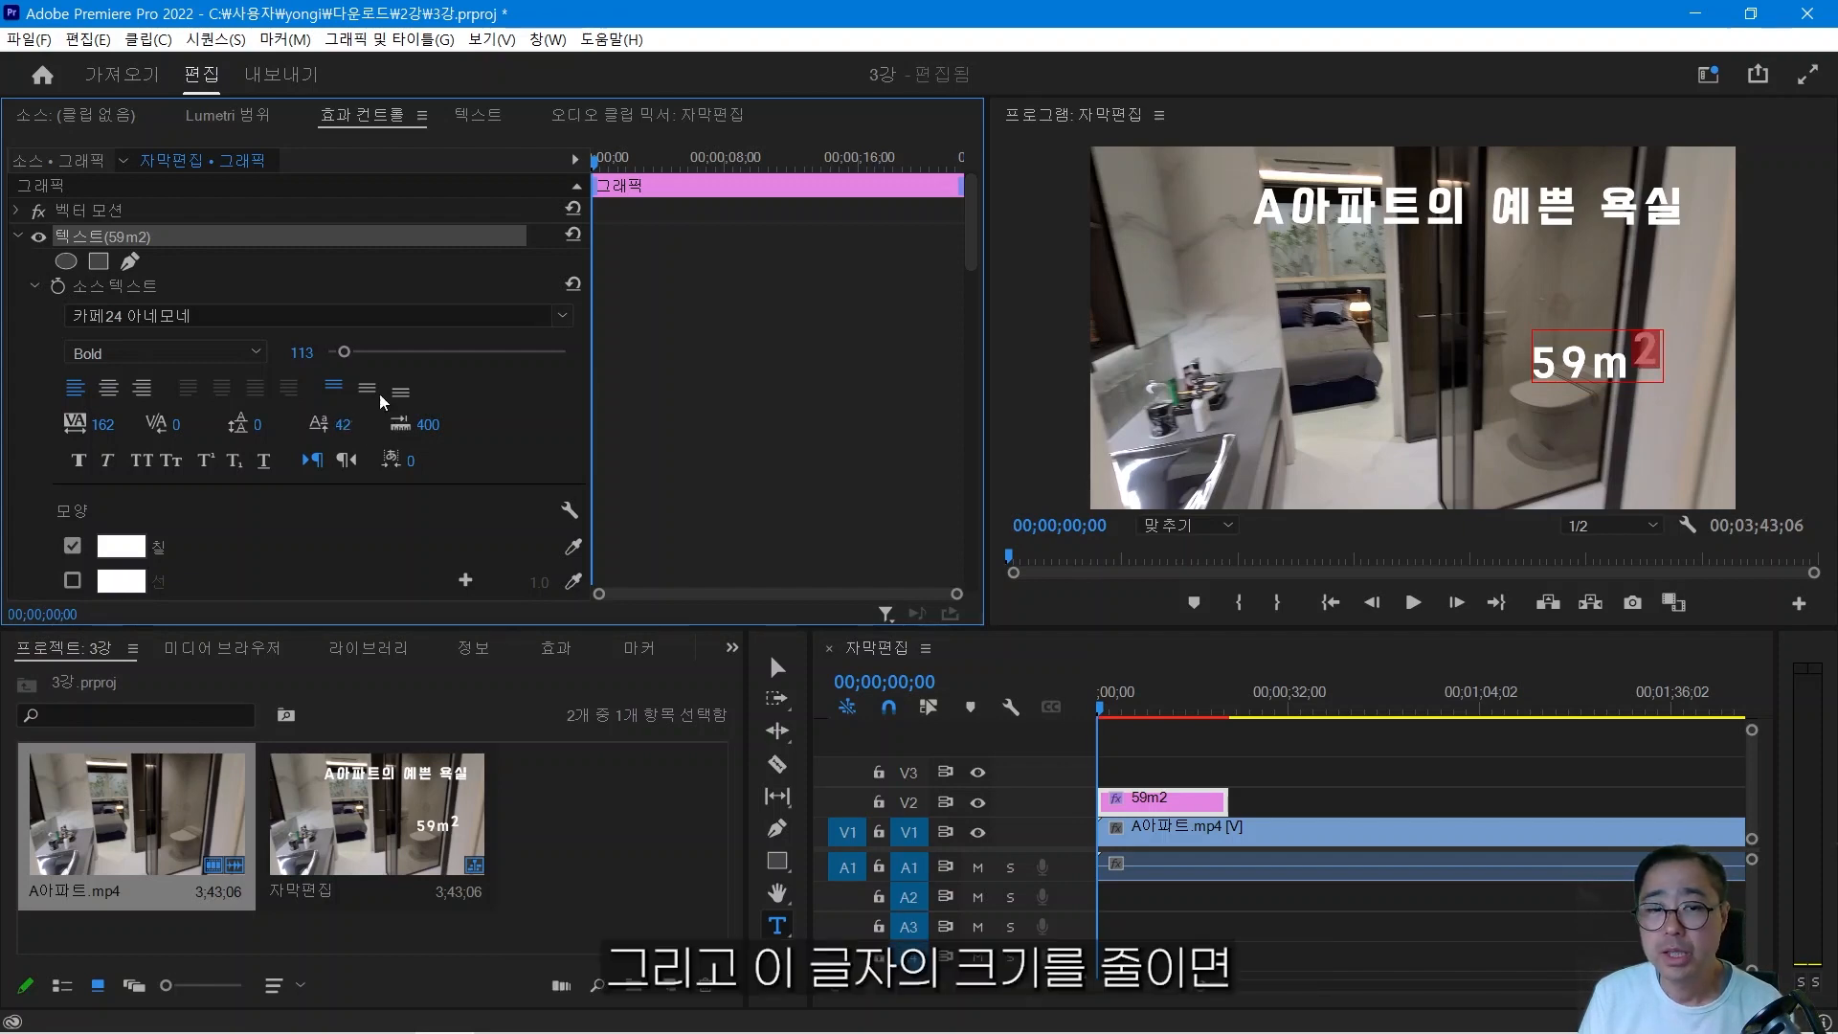
drag(341, 357, 336, 357)
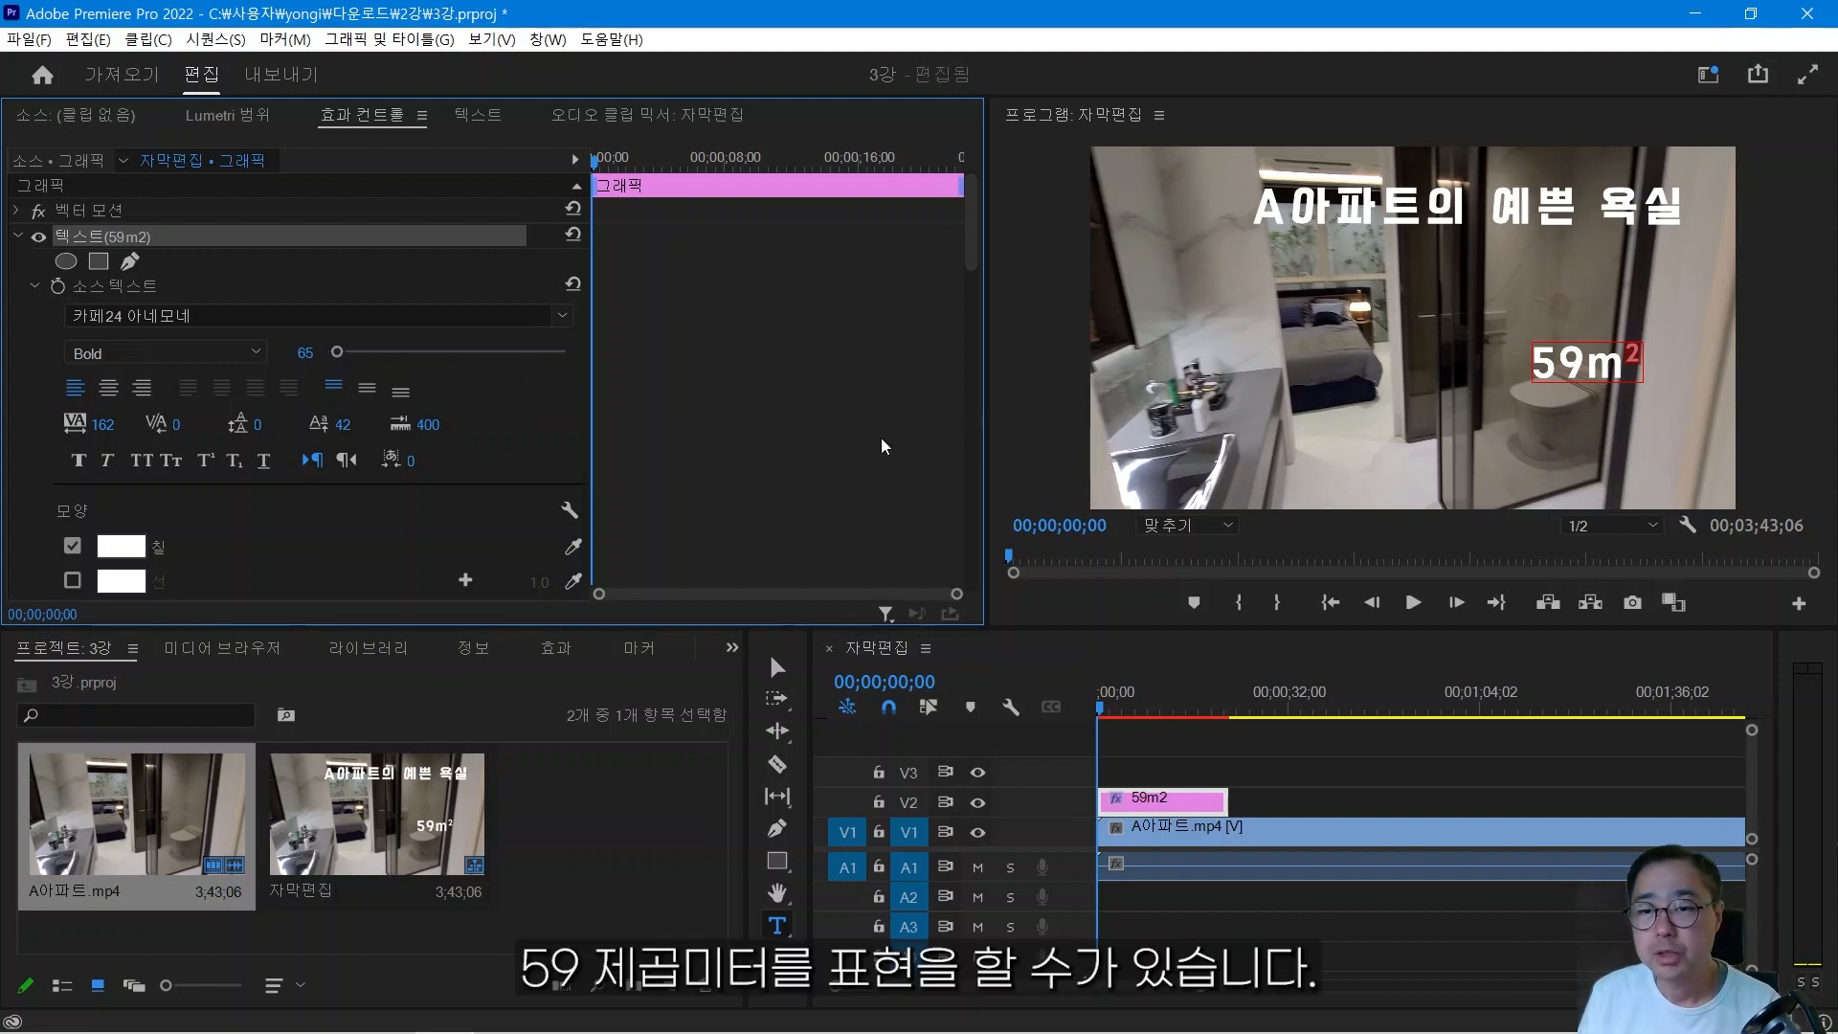
click(997, 457)
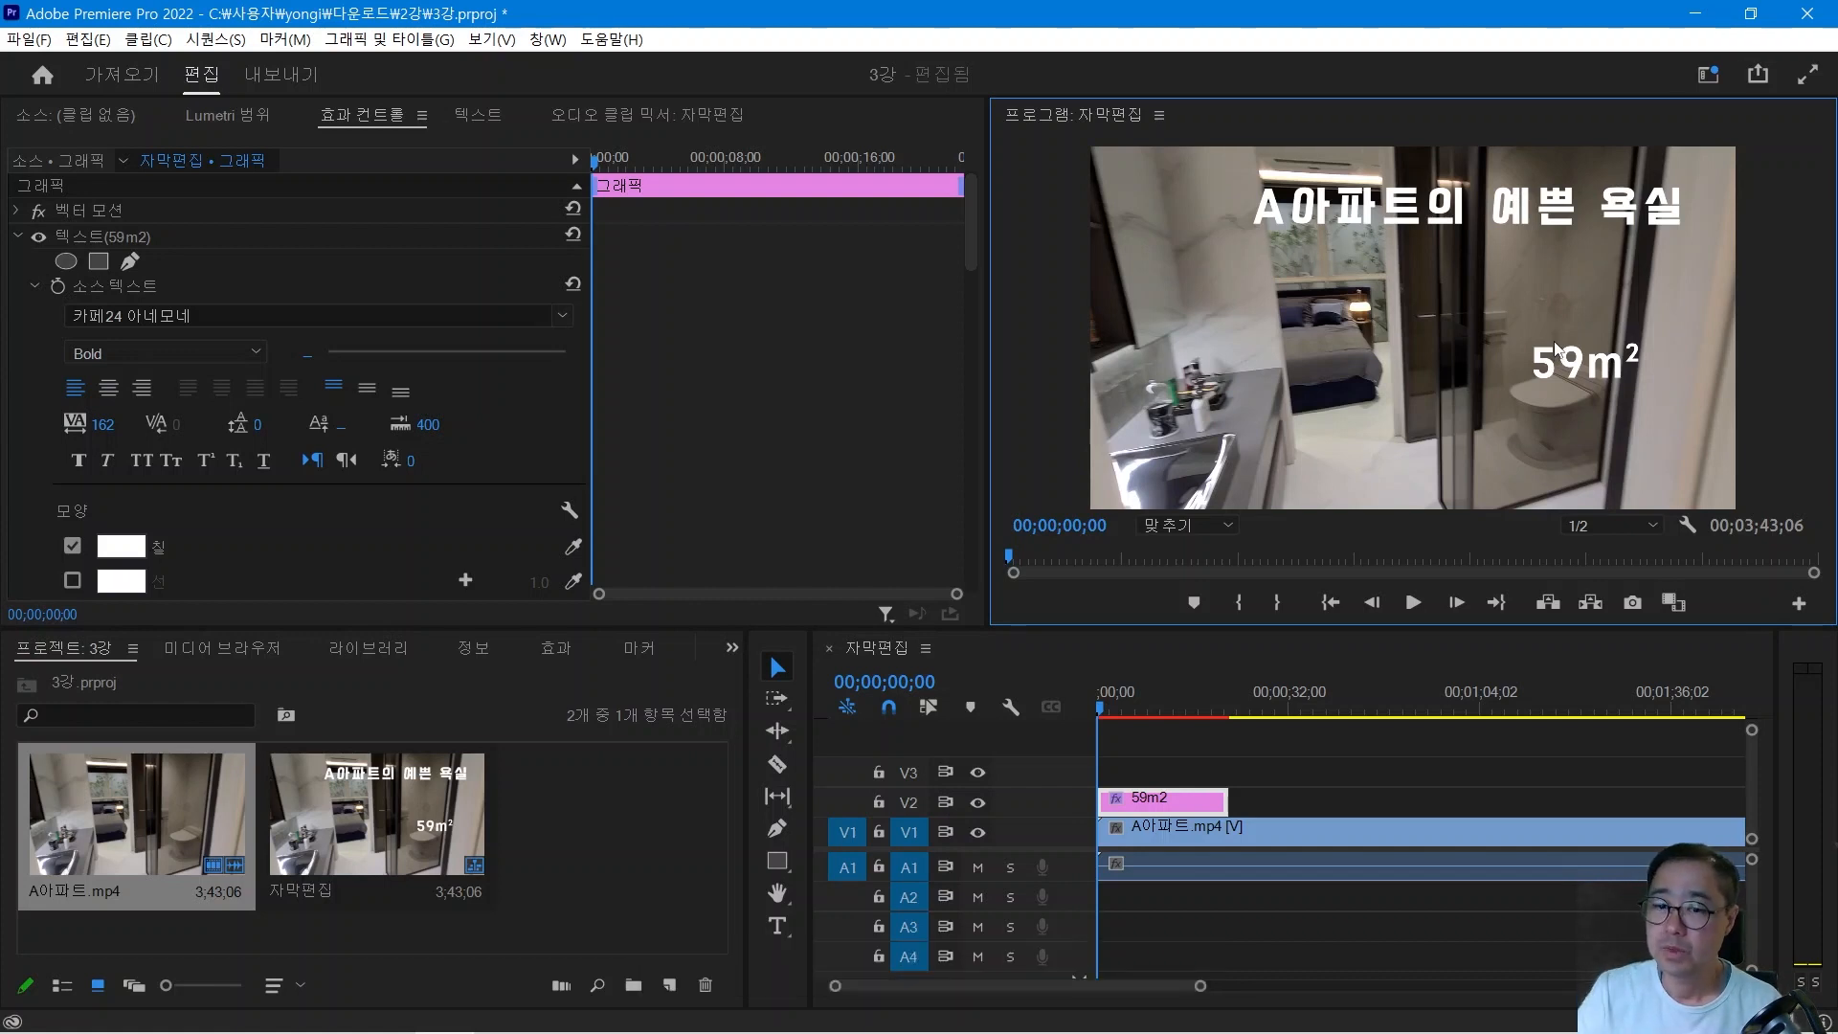
Open the V2 graphic clip for editing and centre its title layer vertically and horizontally in the frame.
click(1187, 804)
double_click(1156, 804)
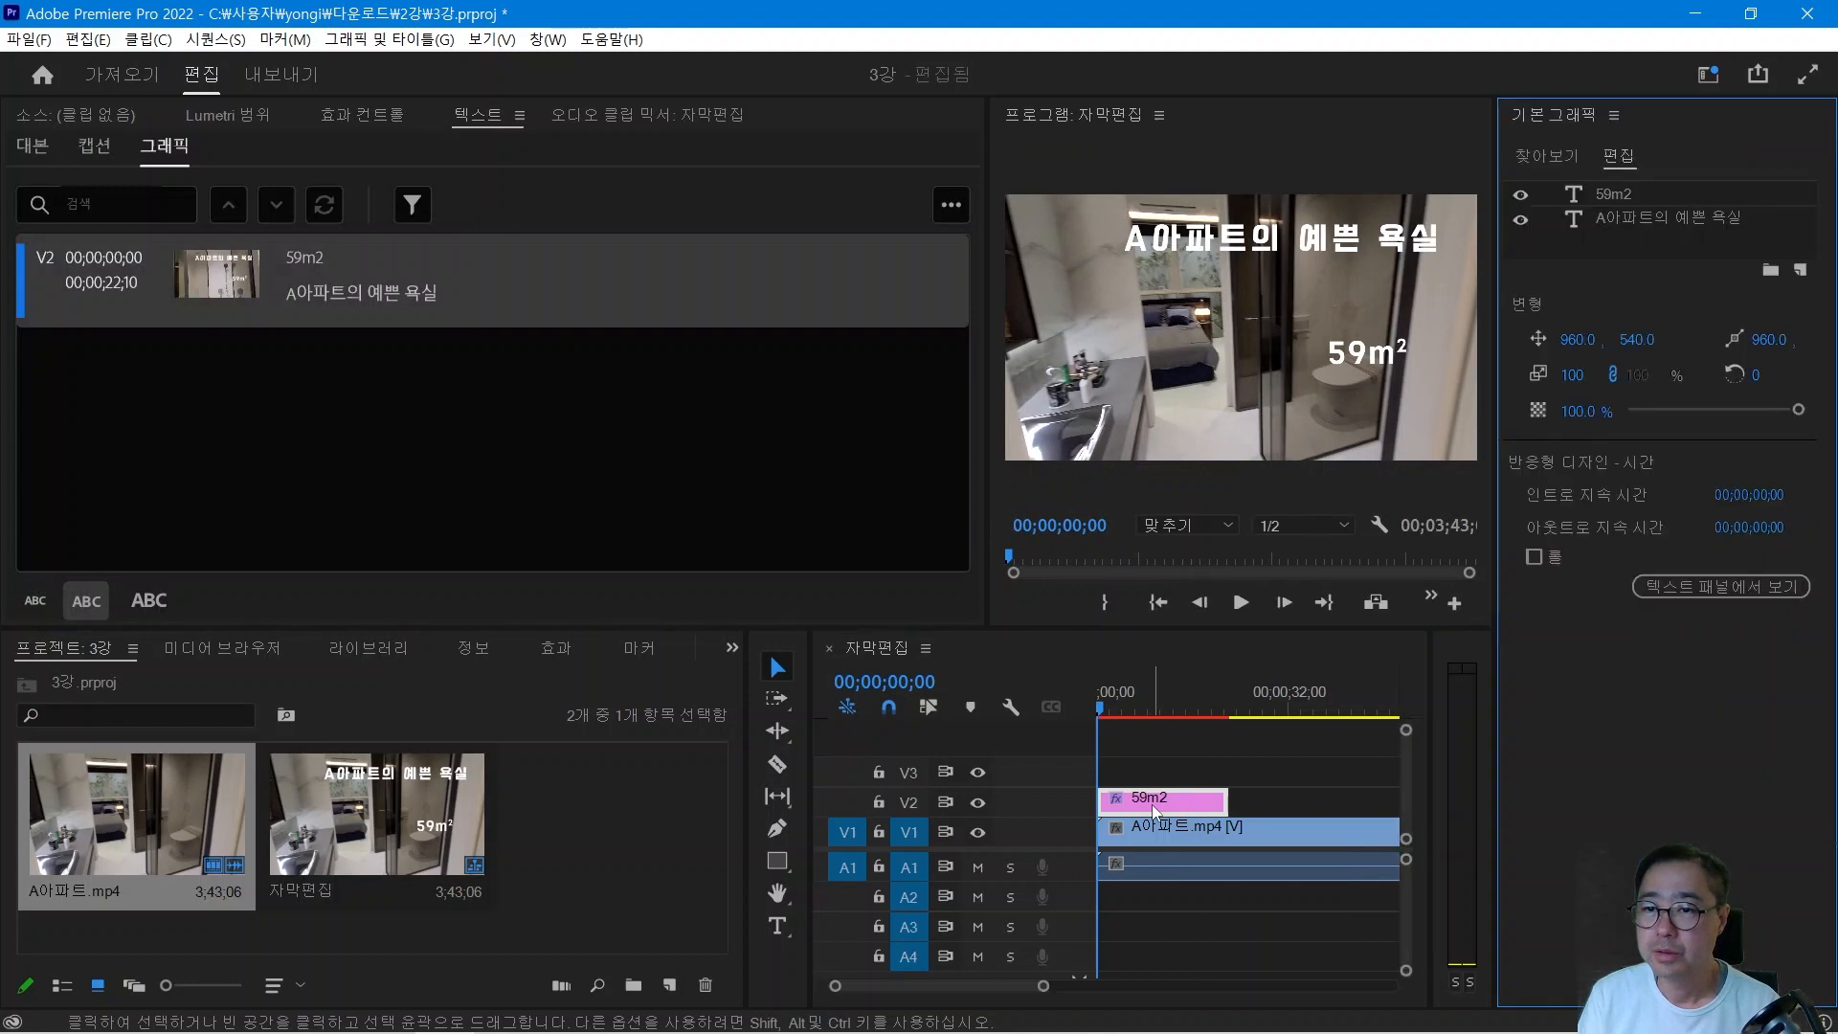
click(1639, 216)
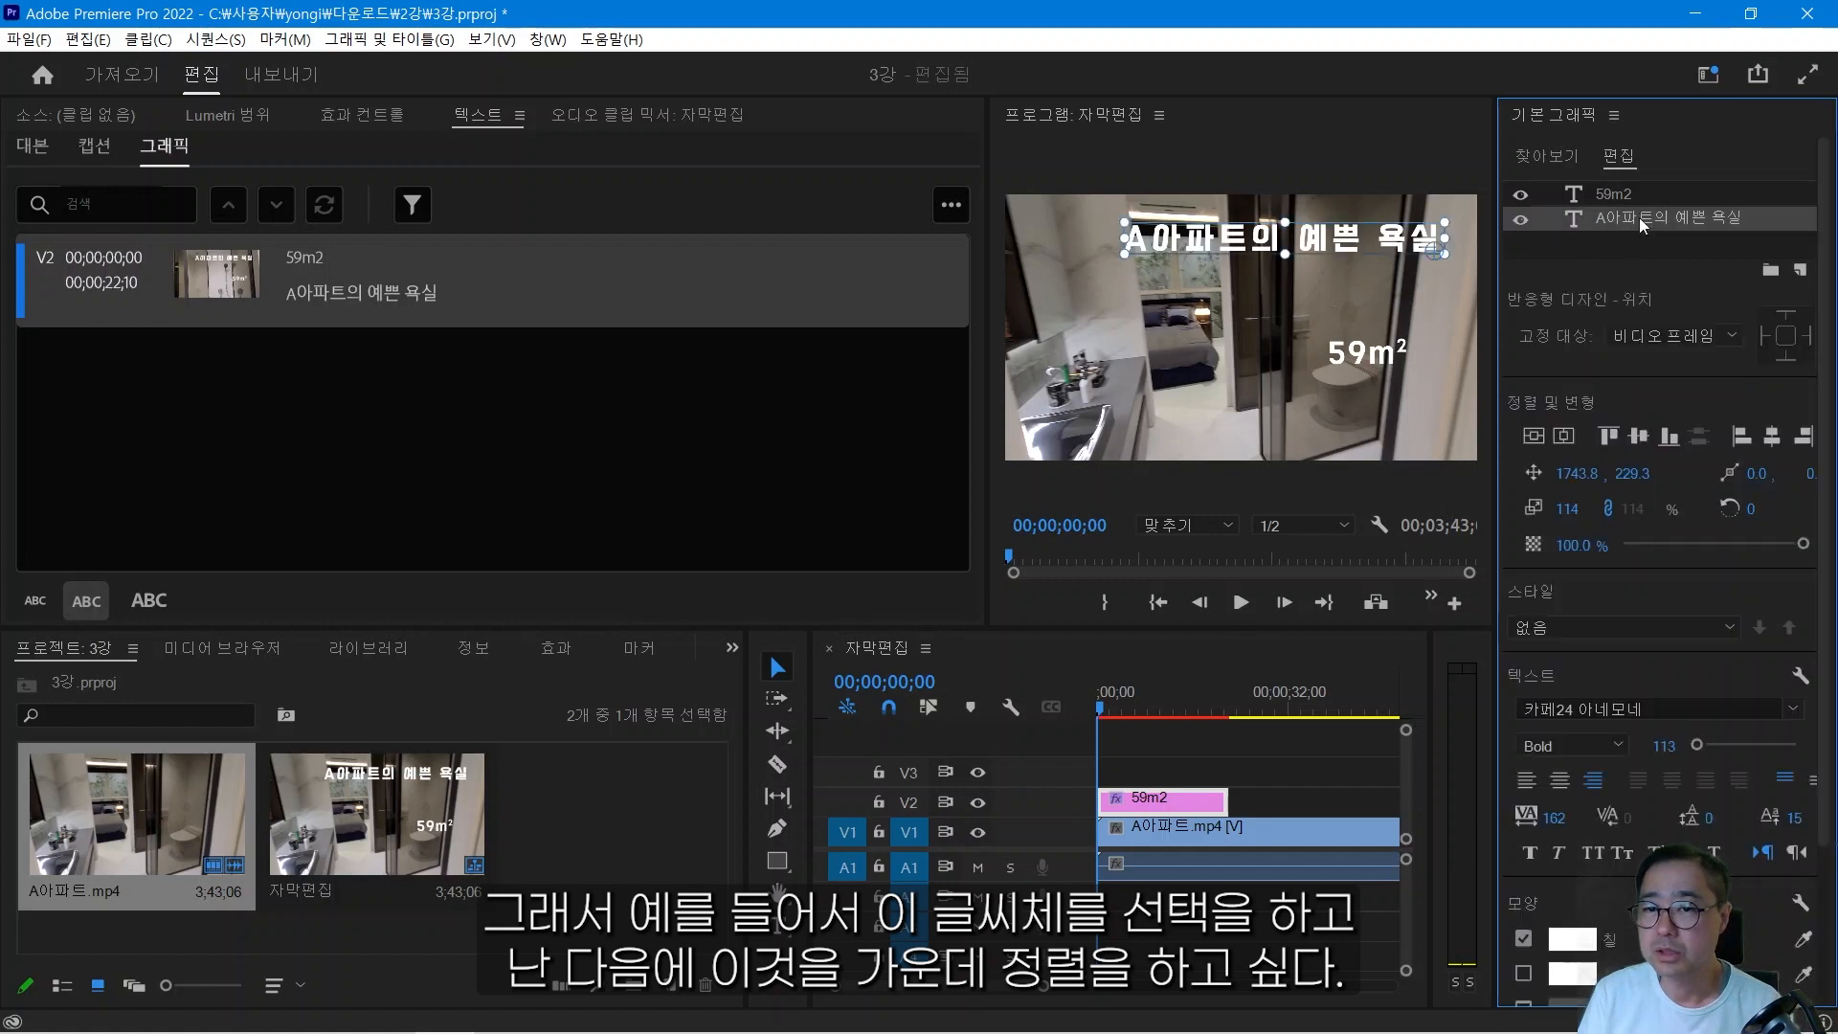
click(1535, 436)
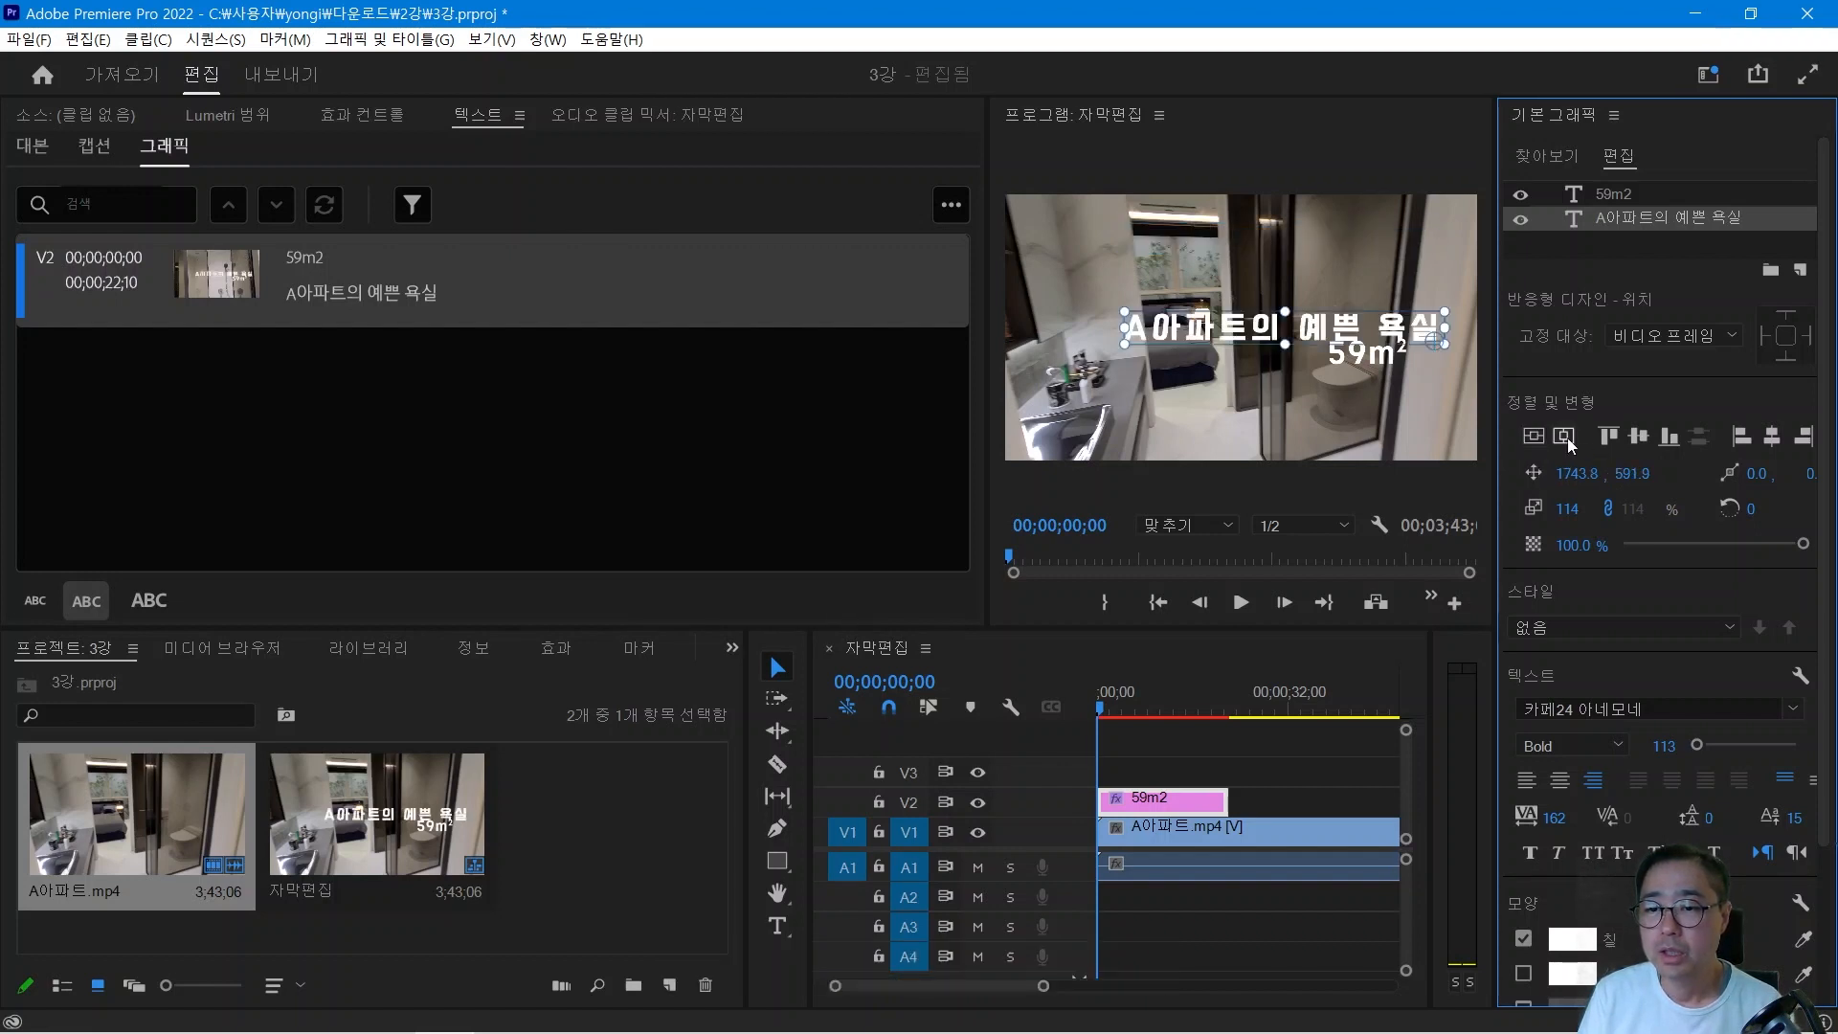
click(1567, 439)
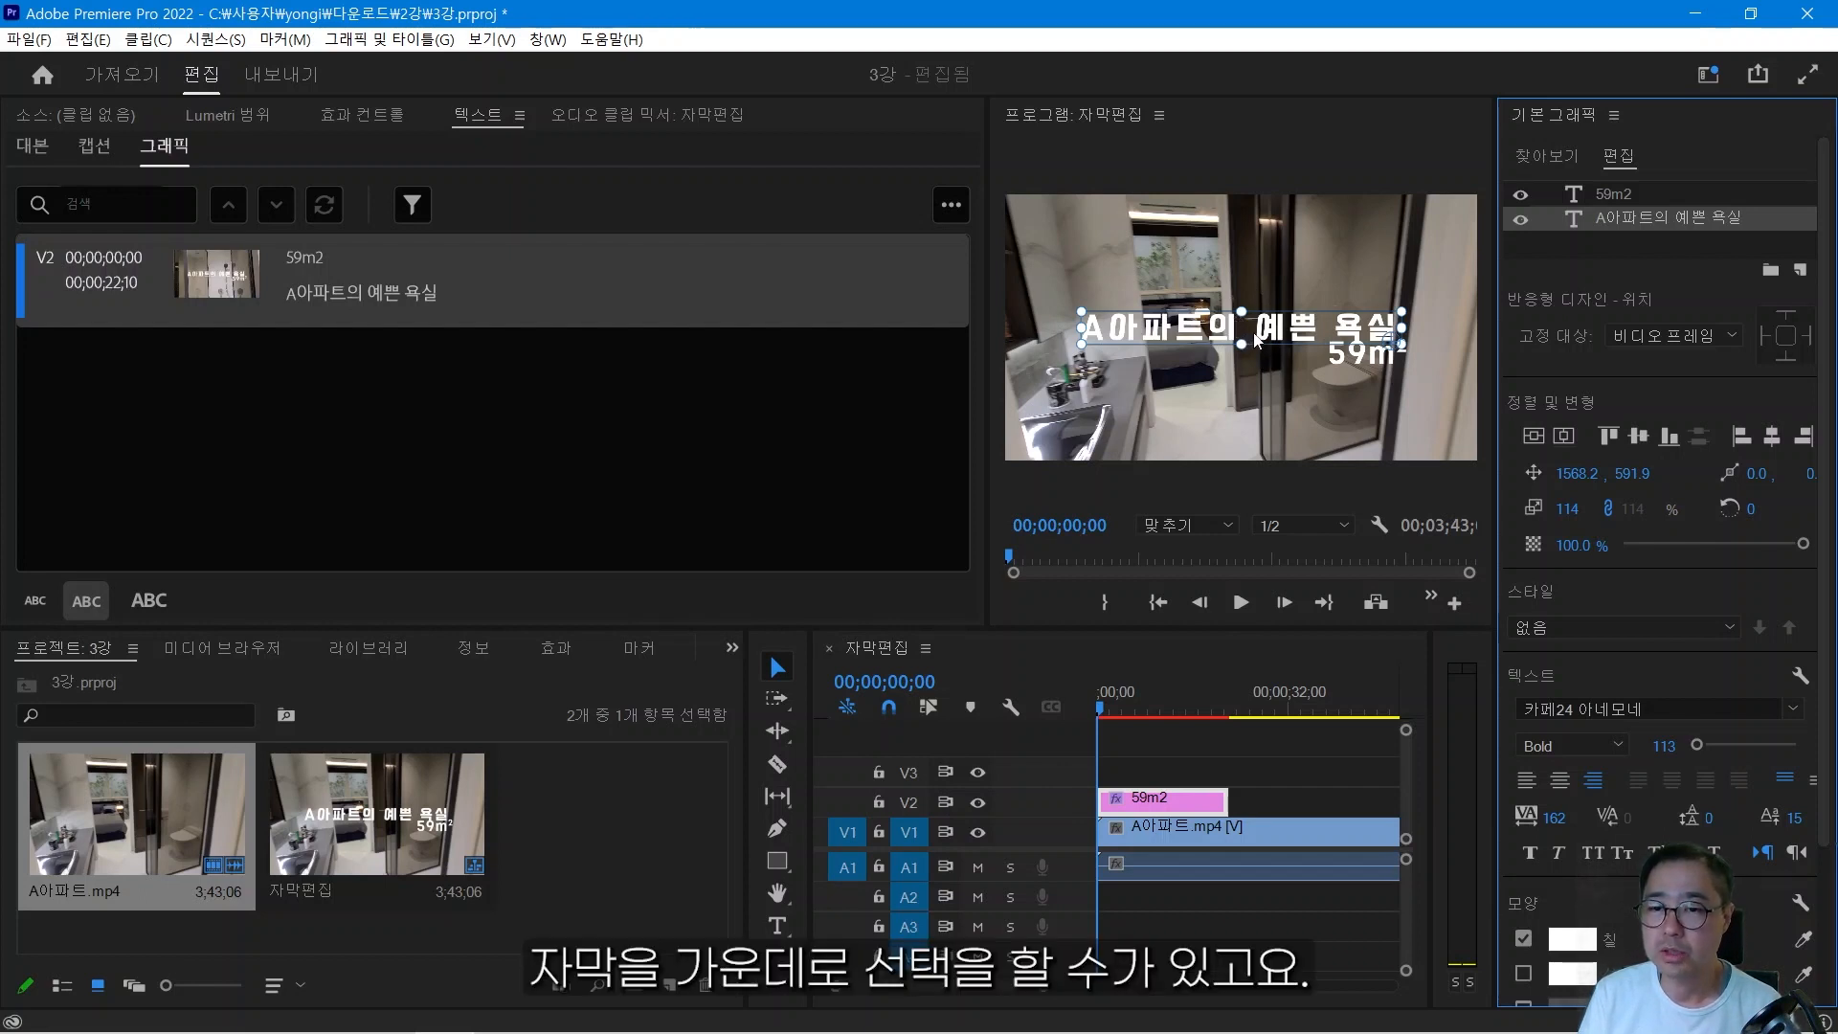
Reposition the title freely within the frame and leave it horizontally centred near the upper edge, at about 1568, 256.
drag(1257, 337, 1220, 422)
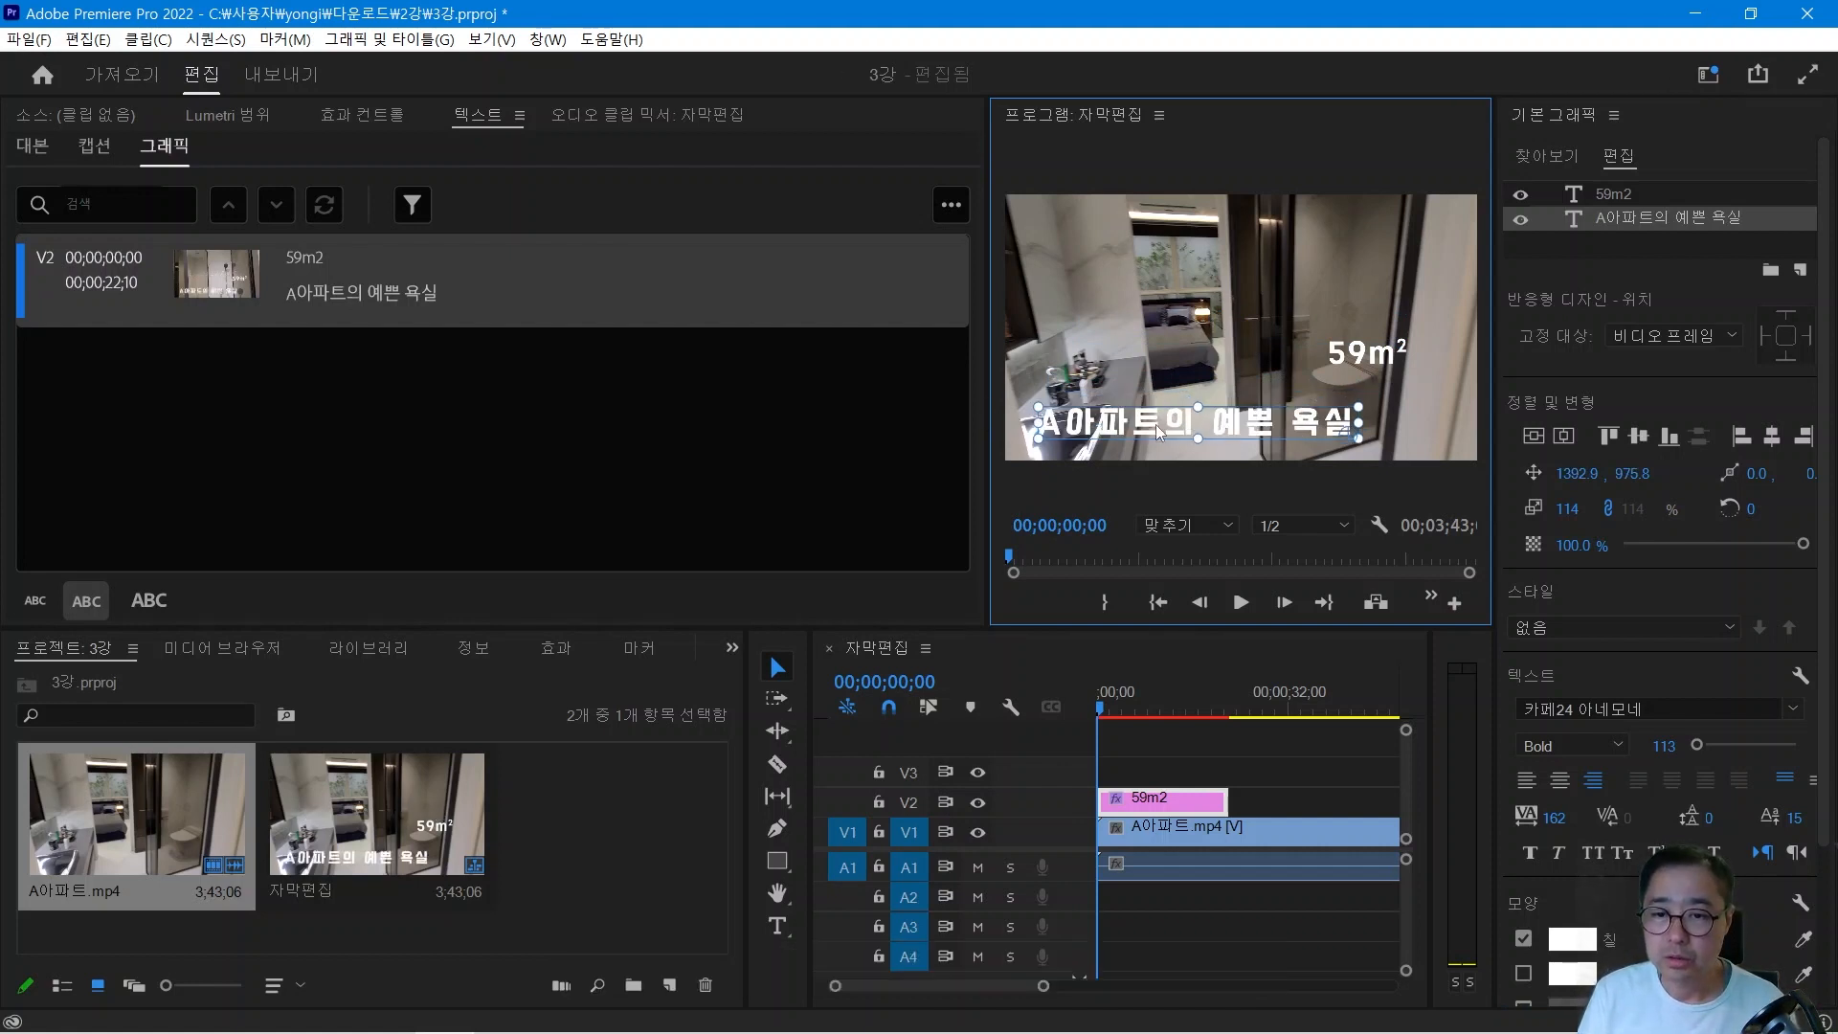
drag(1172, 425, 1202, 337)
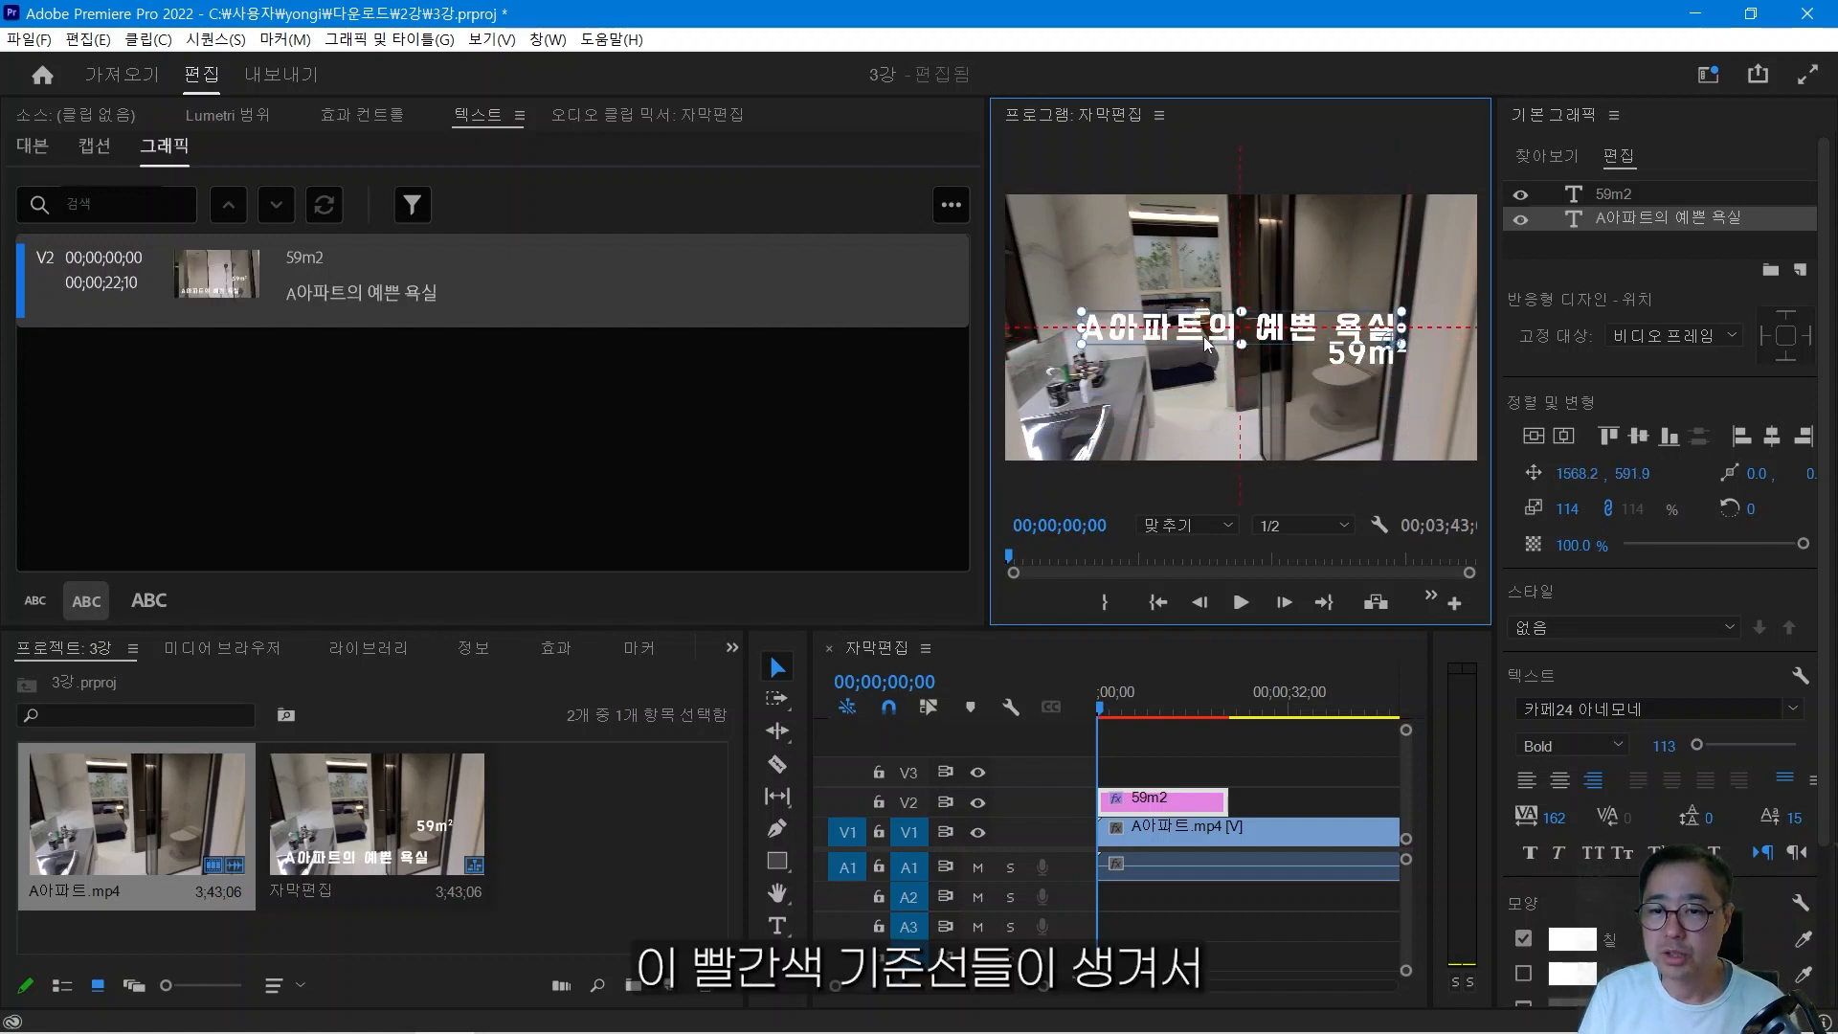
drag(1204, 336, 1209, 249)
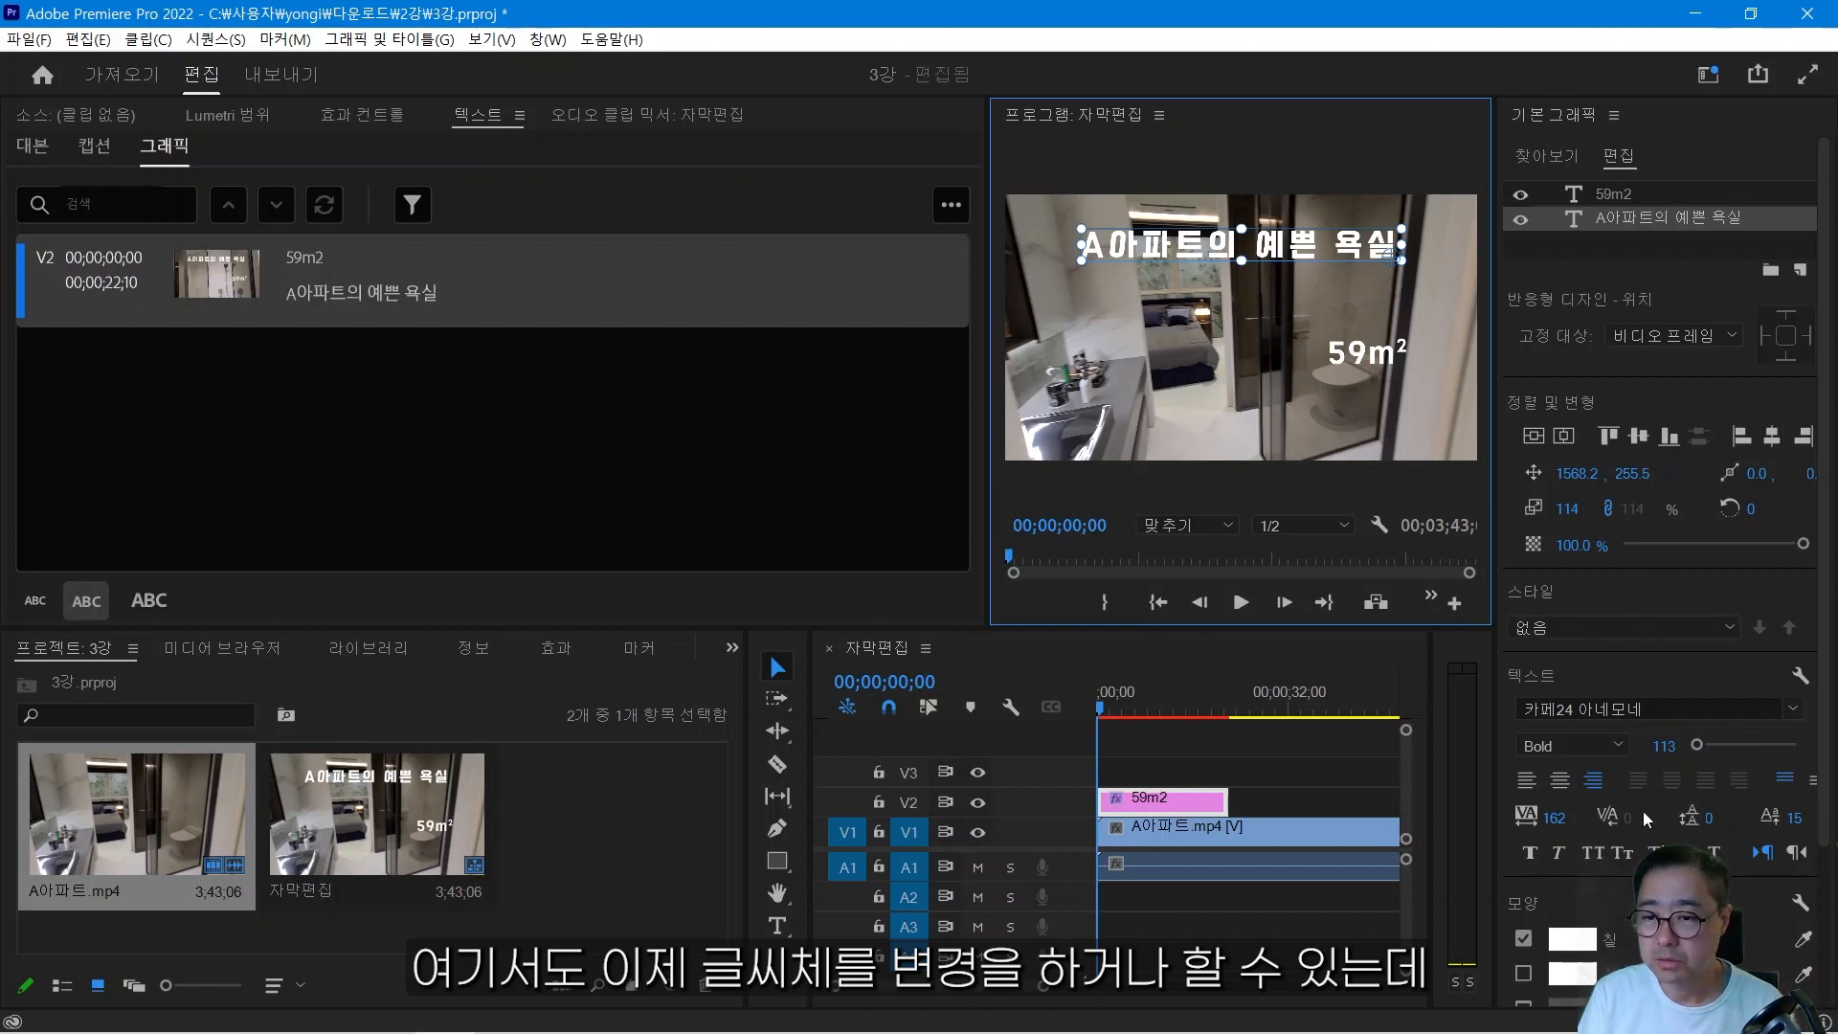
Enable a stroke of width 5 on the title text and enlarge the title to a scale of 140.
scroll(1643, 812, down, 2)
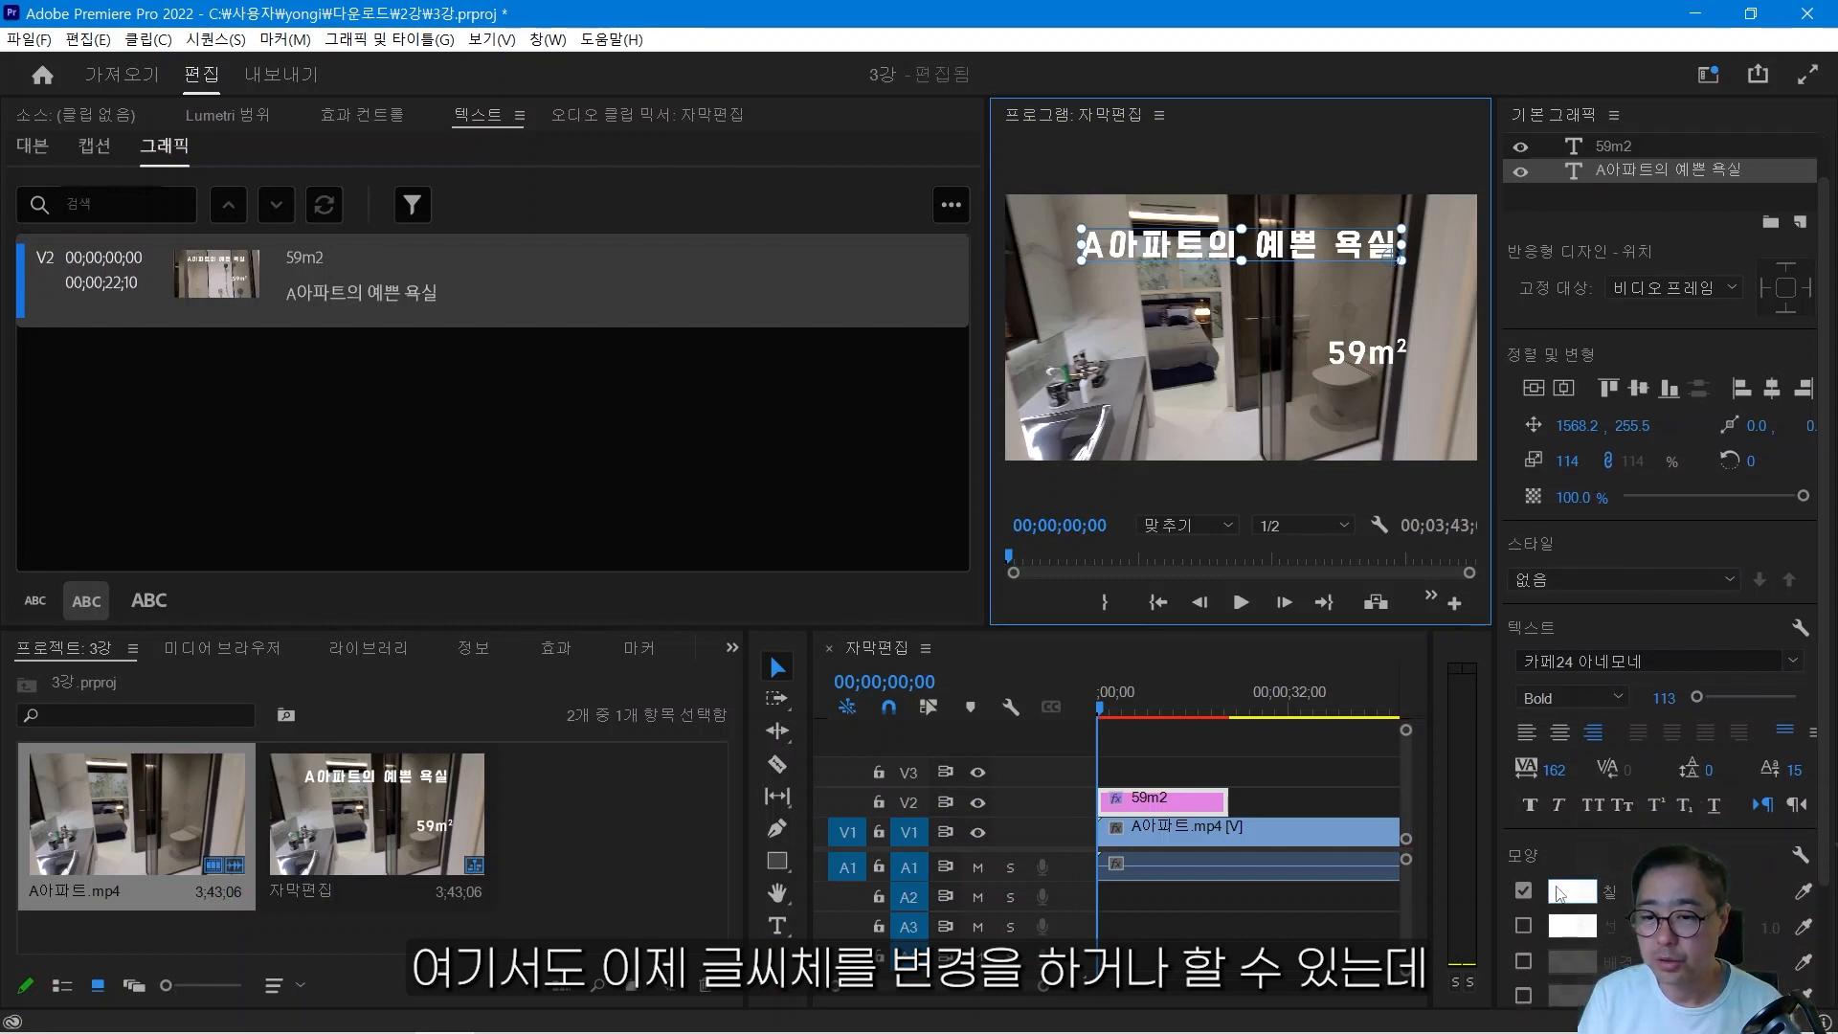
click(1524, 926)
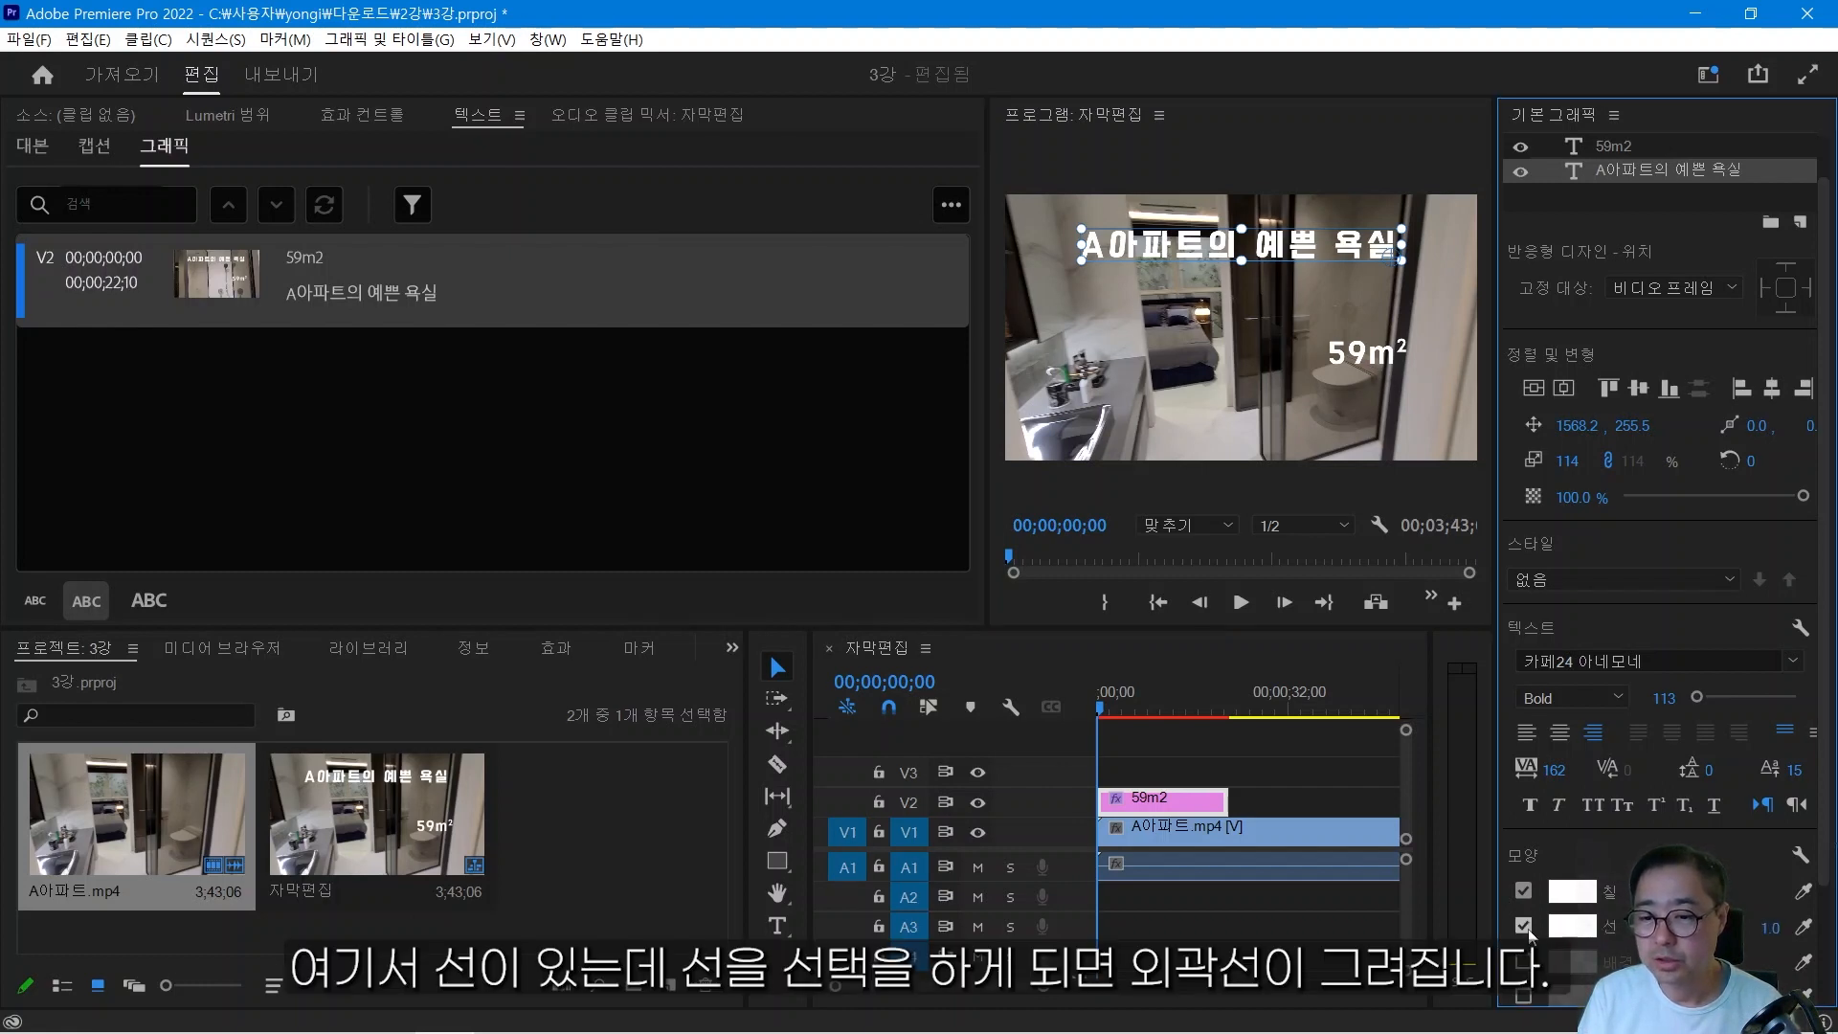
click(1773, 930)
text(5)
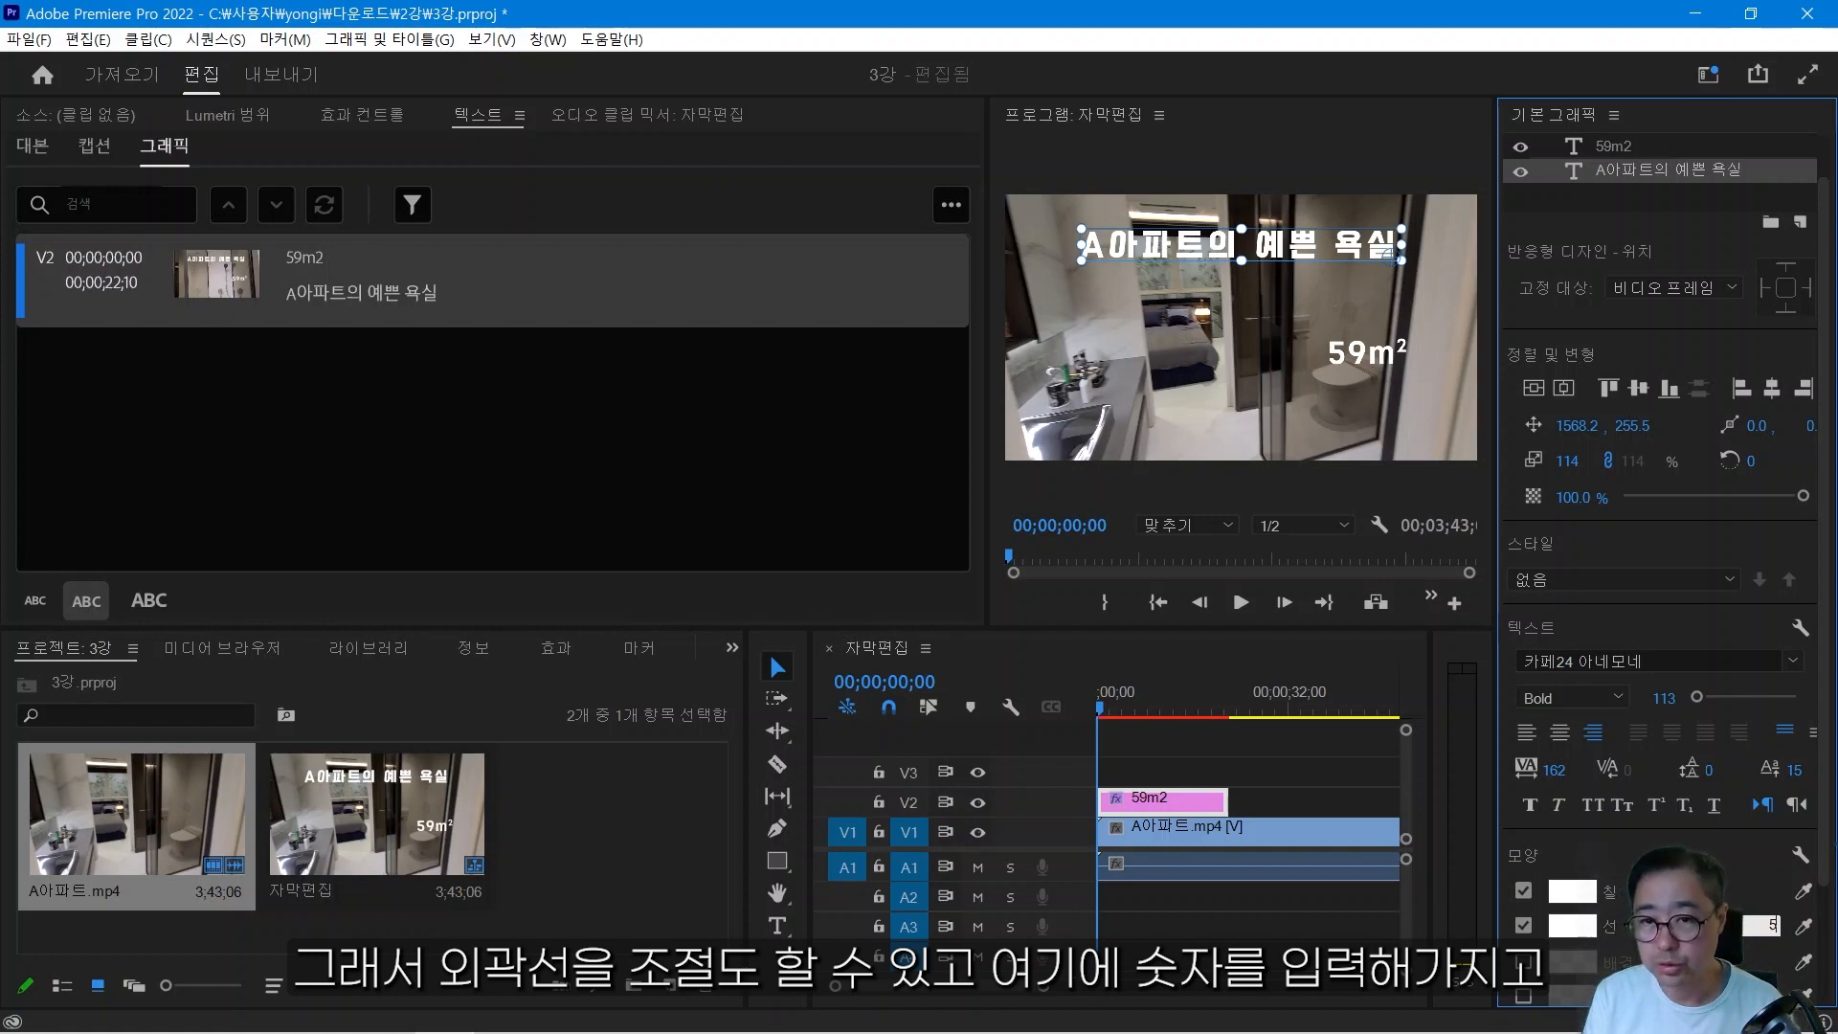
key(Return)
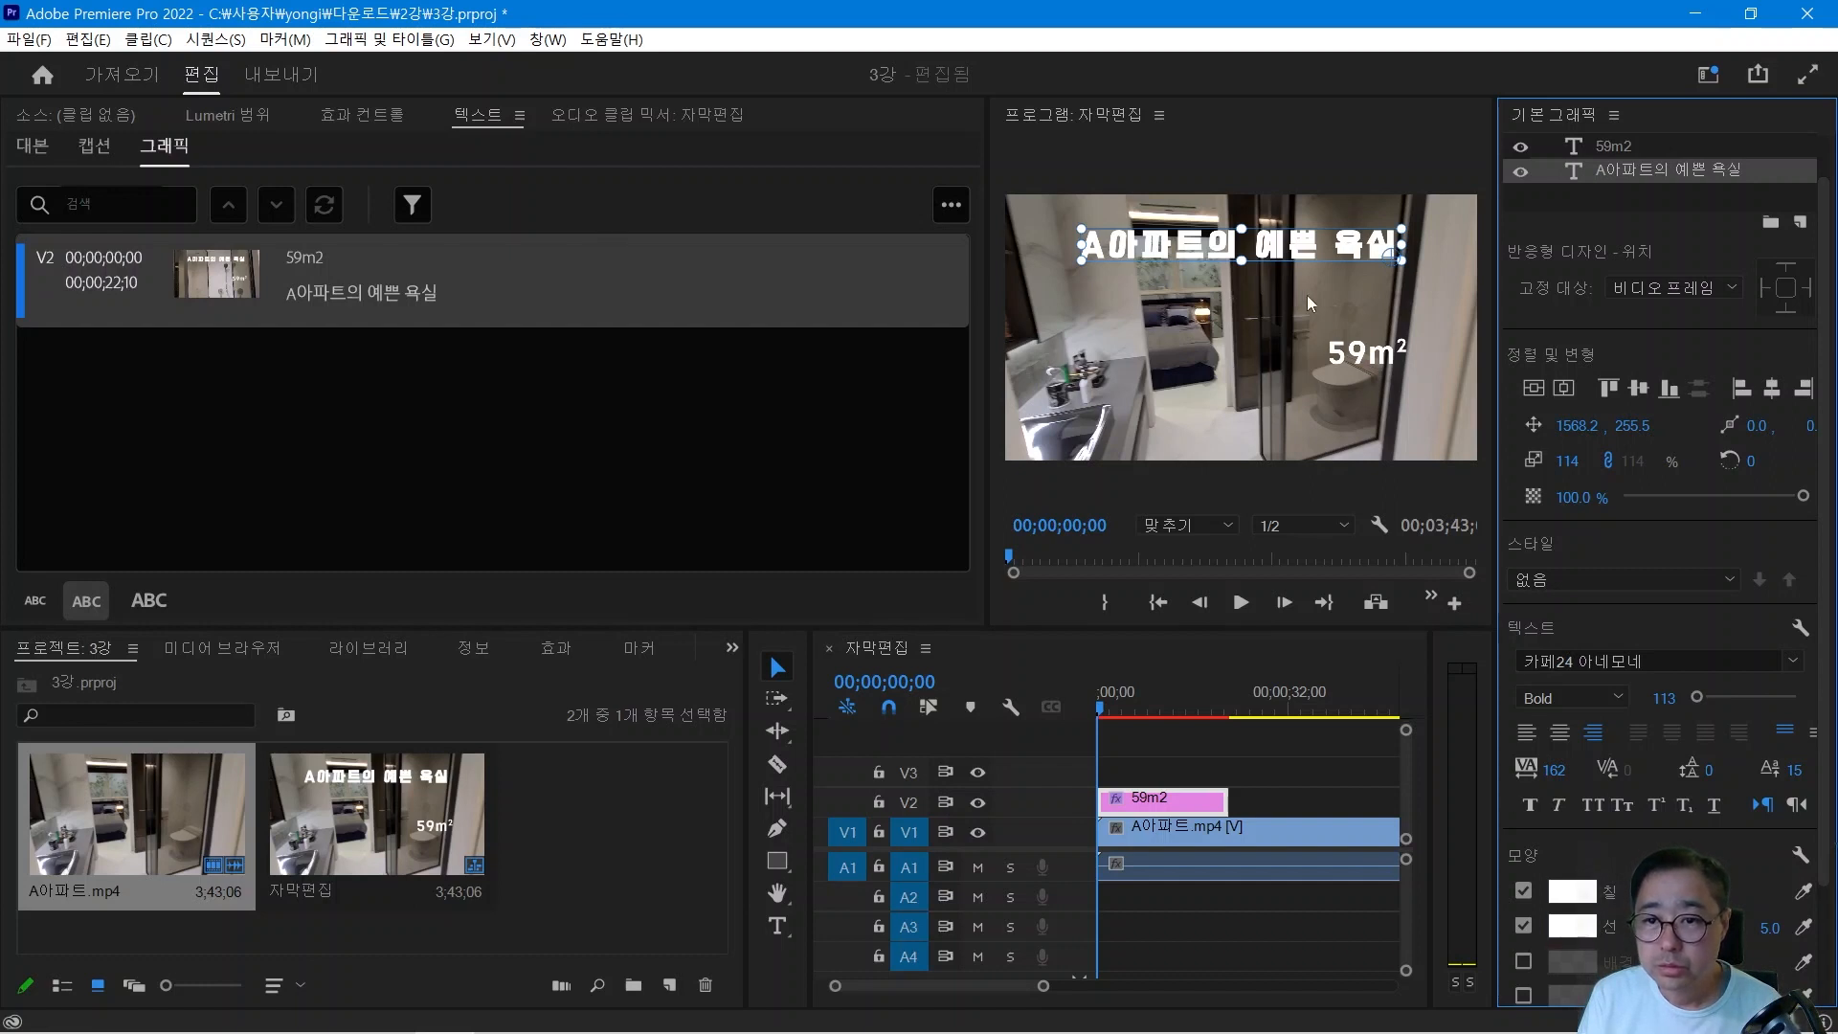
drag(1086, 261, 1011, 261)
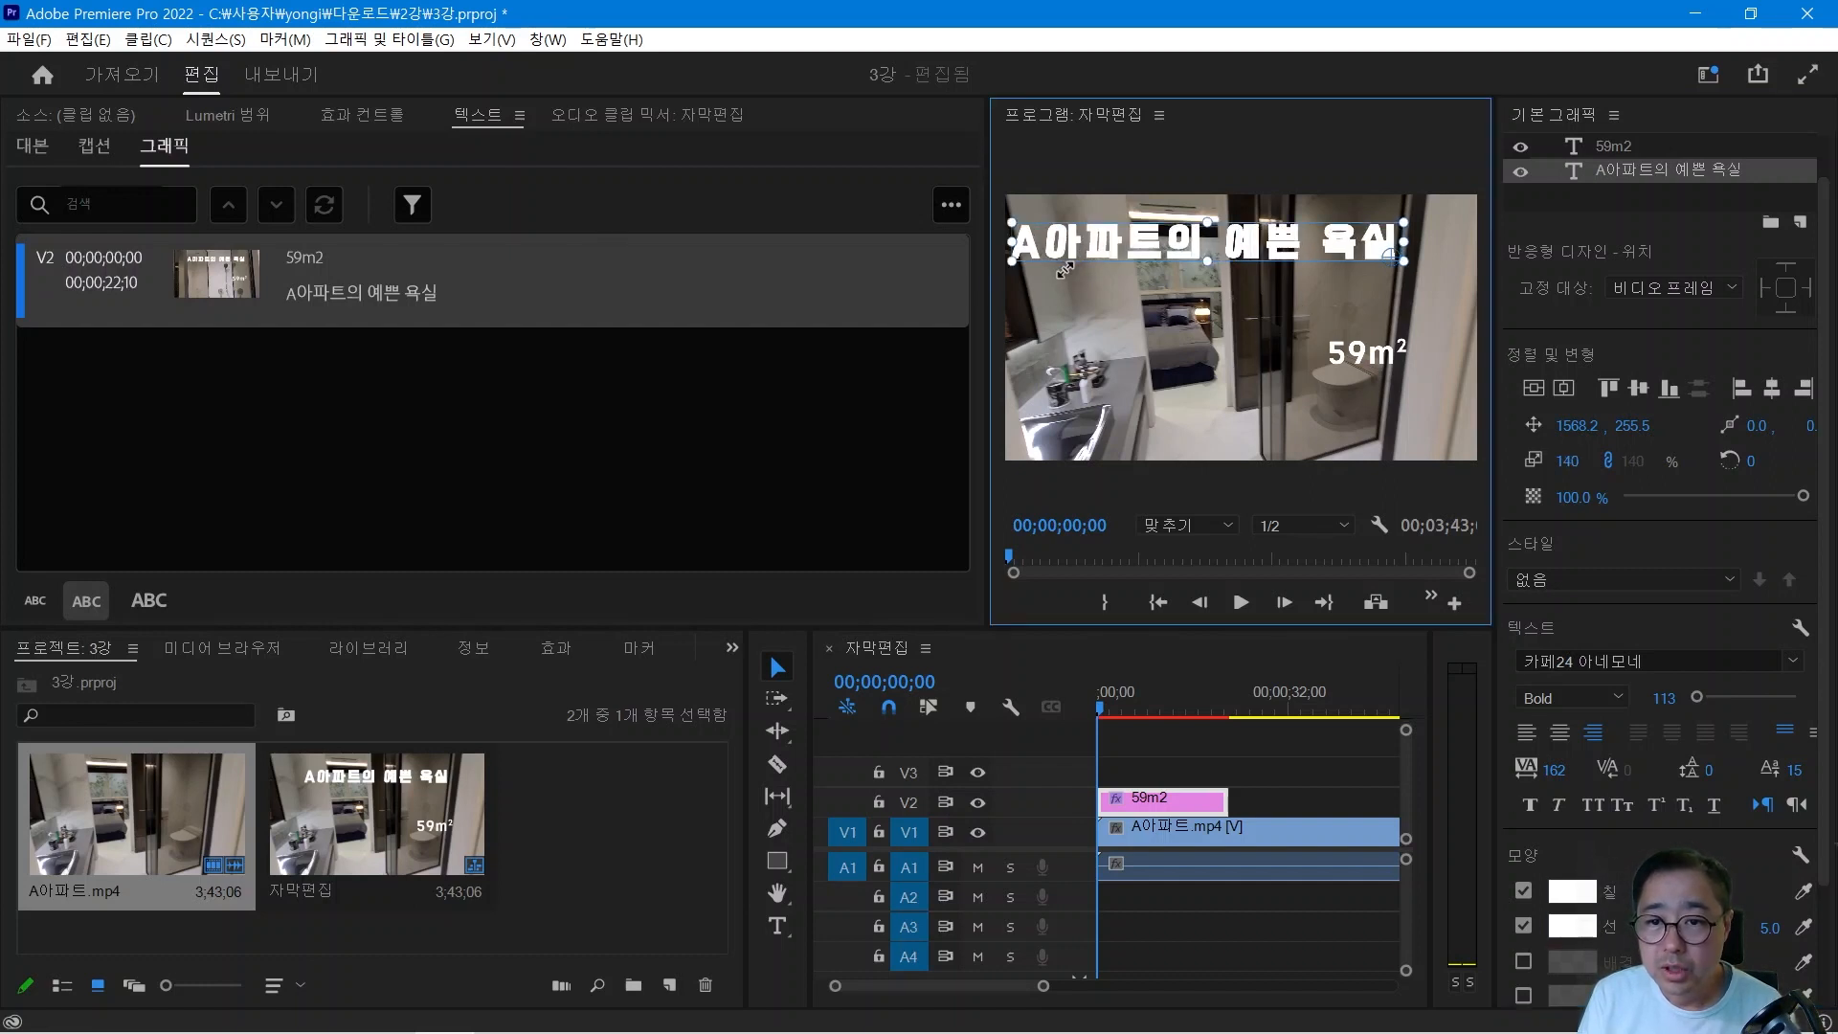
Change the title's stroke colour to near black and recentre the title near the frame's upper edge, at about 1704, 236.
click(1575, 926)
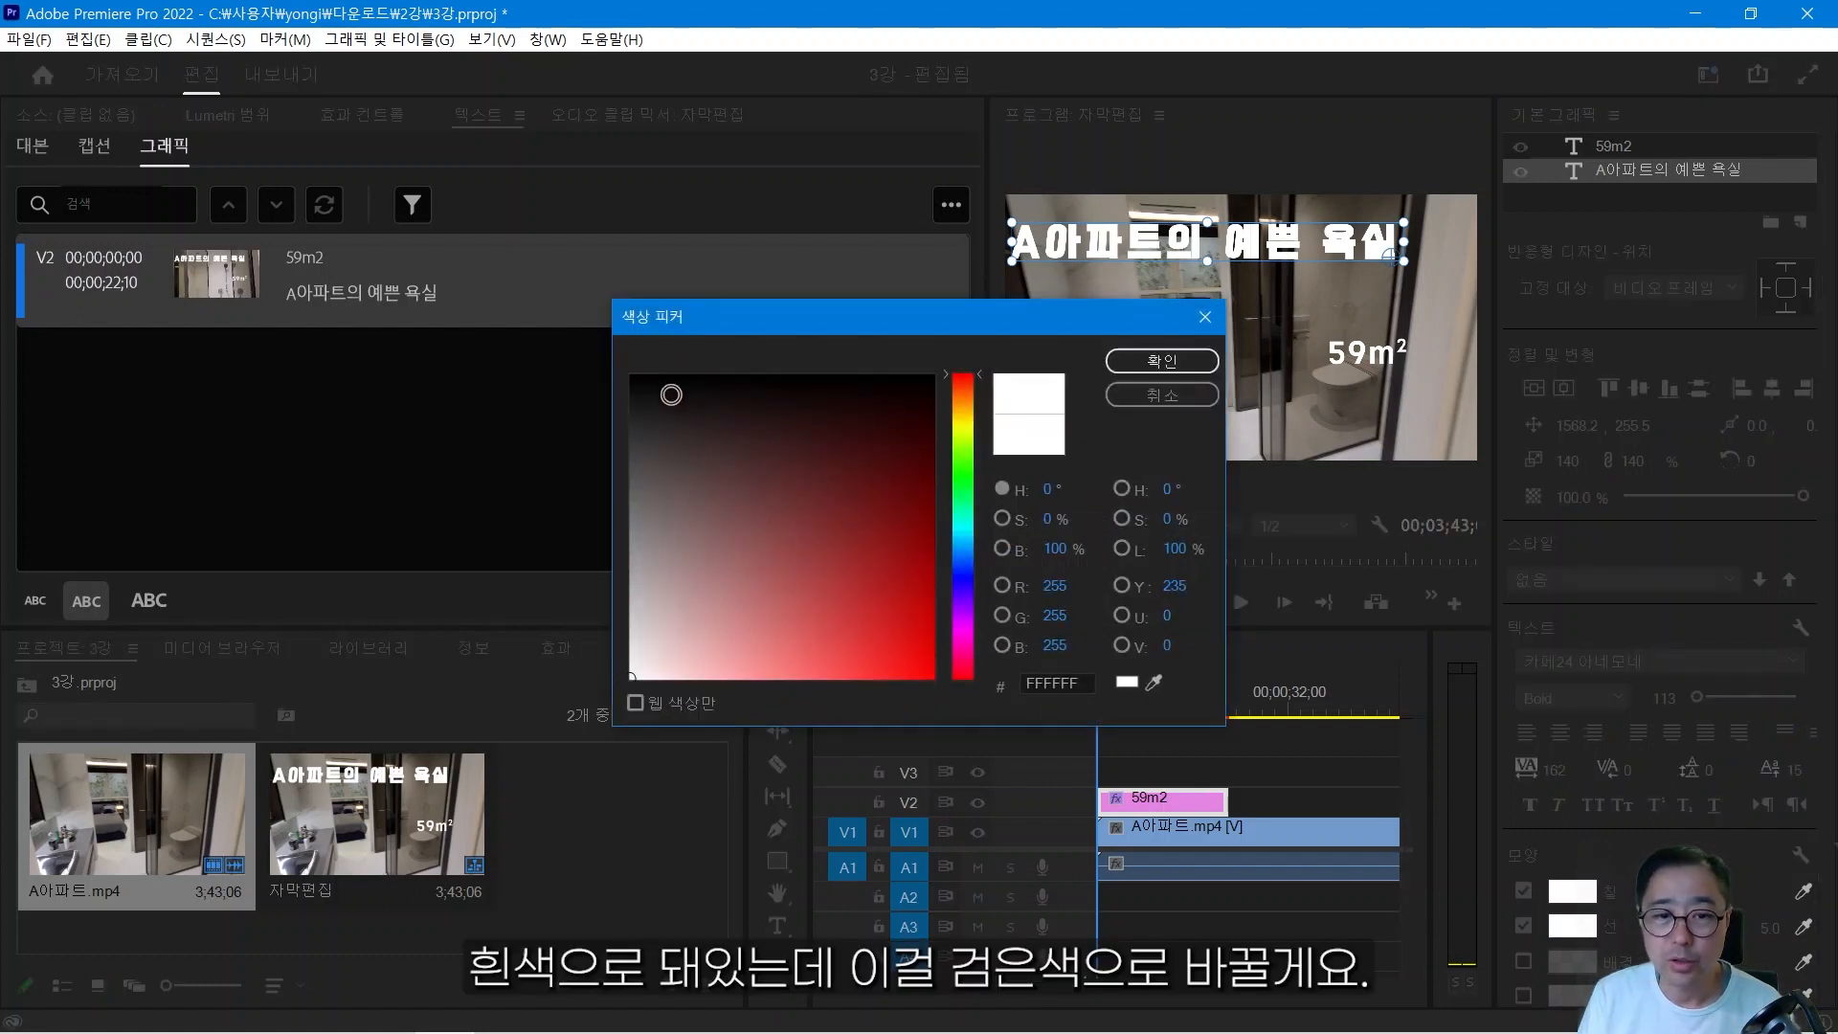
click(651, 388)
click(1162, 361)
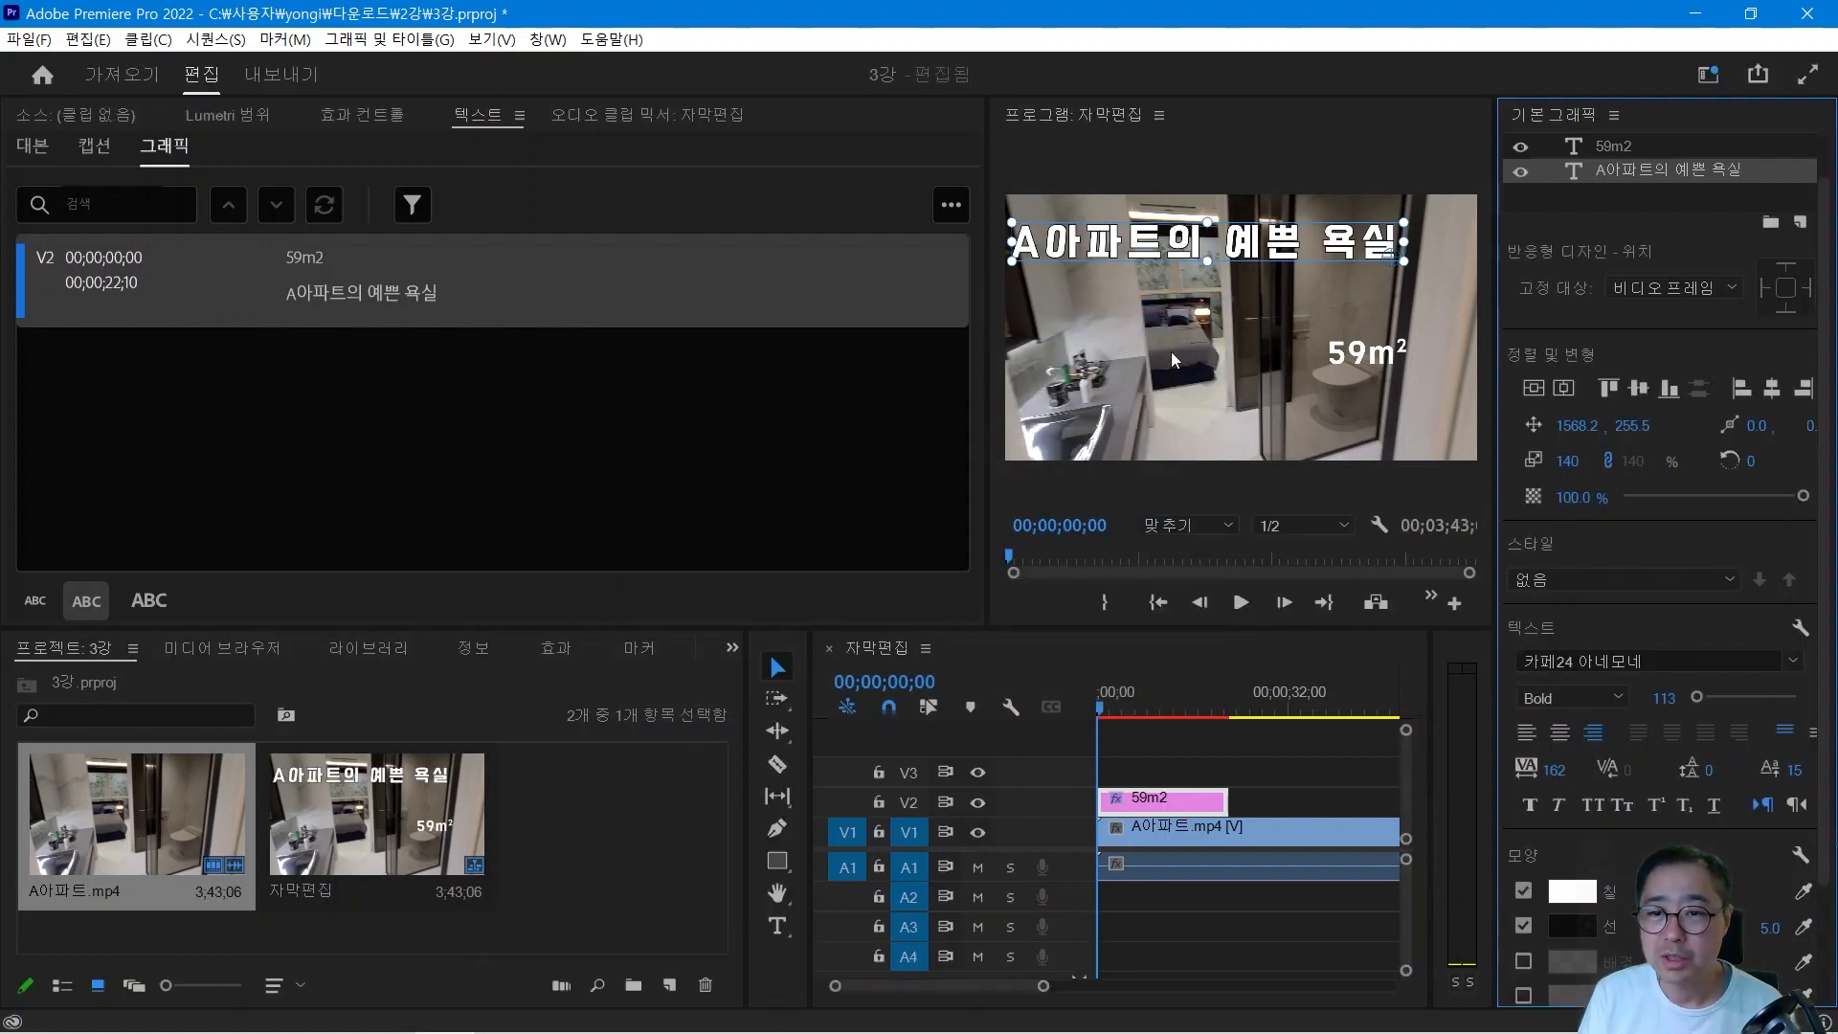
drag(1157, 255, 1191, 251)
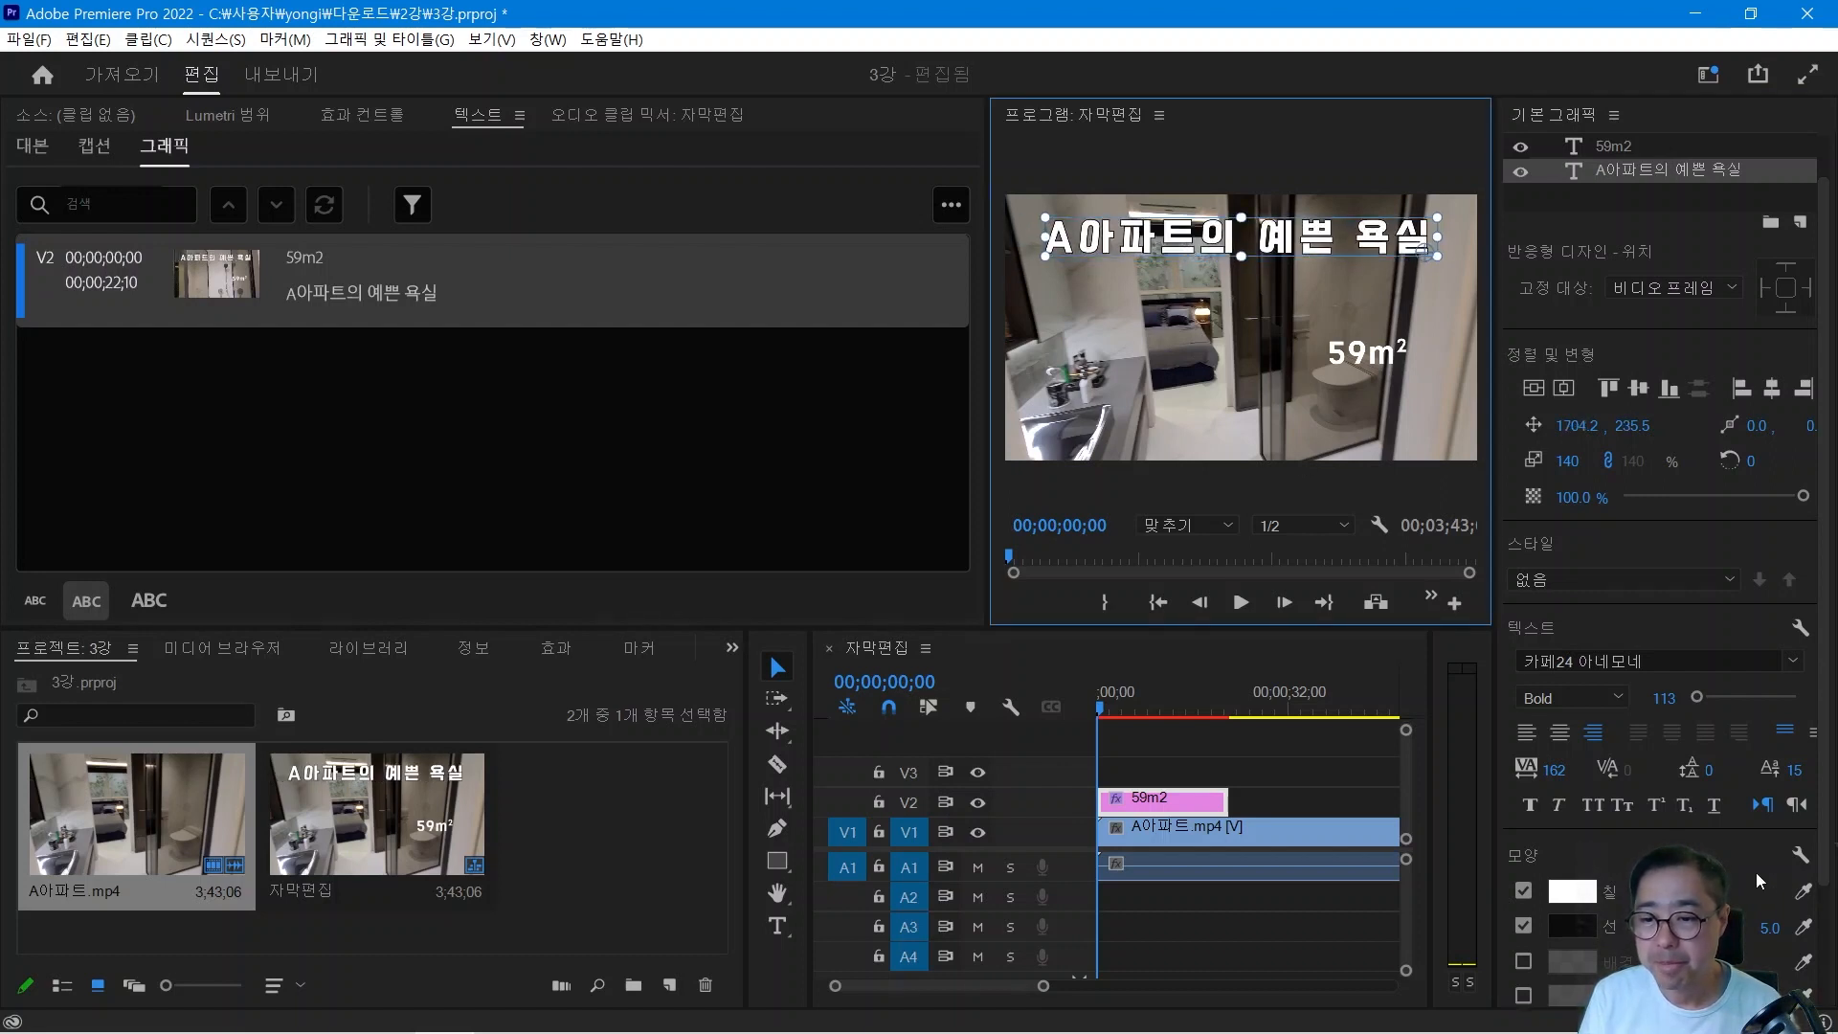
Enable a background behind the title text and keep its colour at dark grey 3F3F3F.
click(1524, 961)
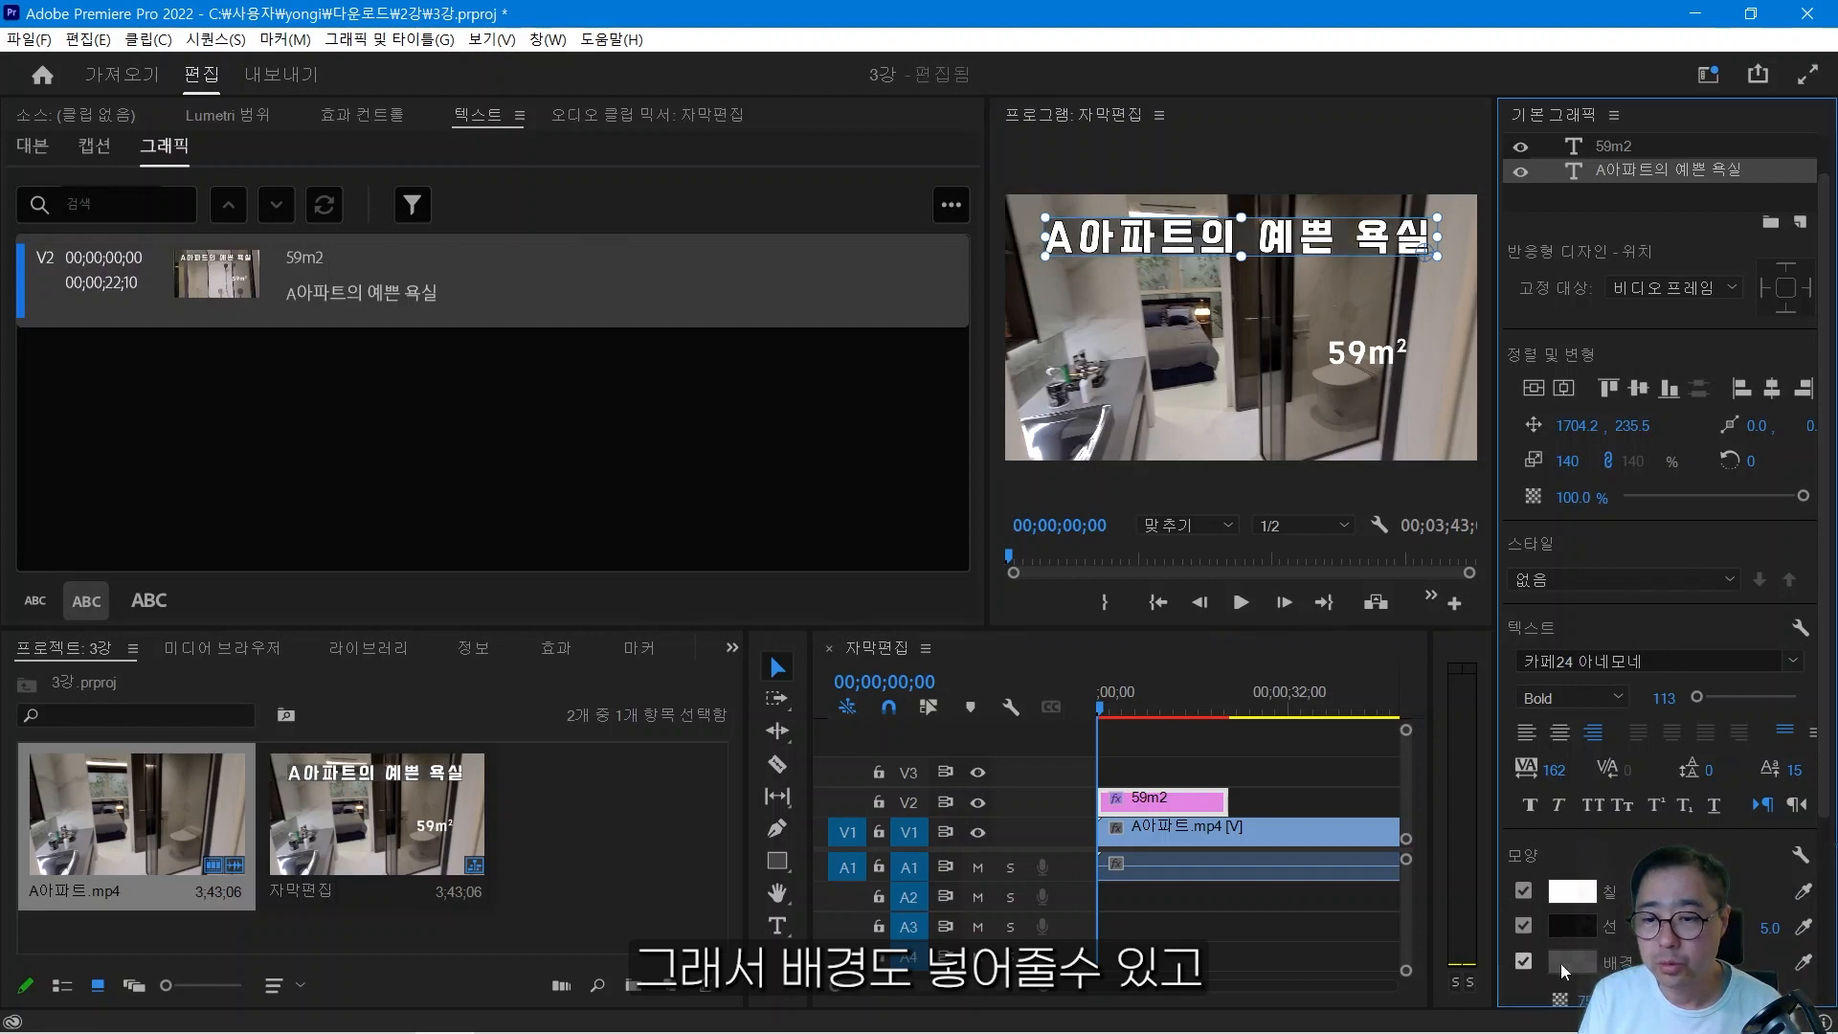
click(1553, 964)
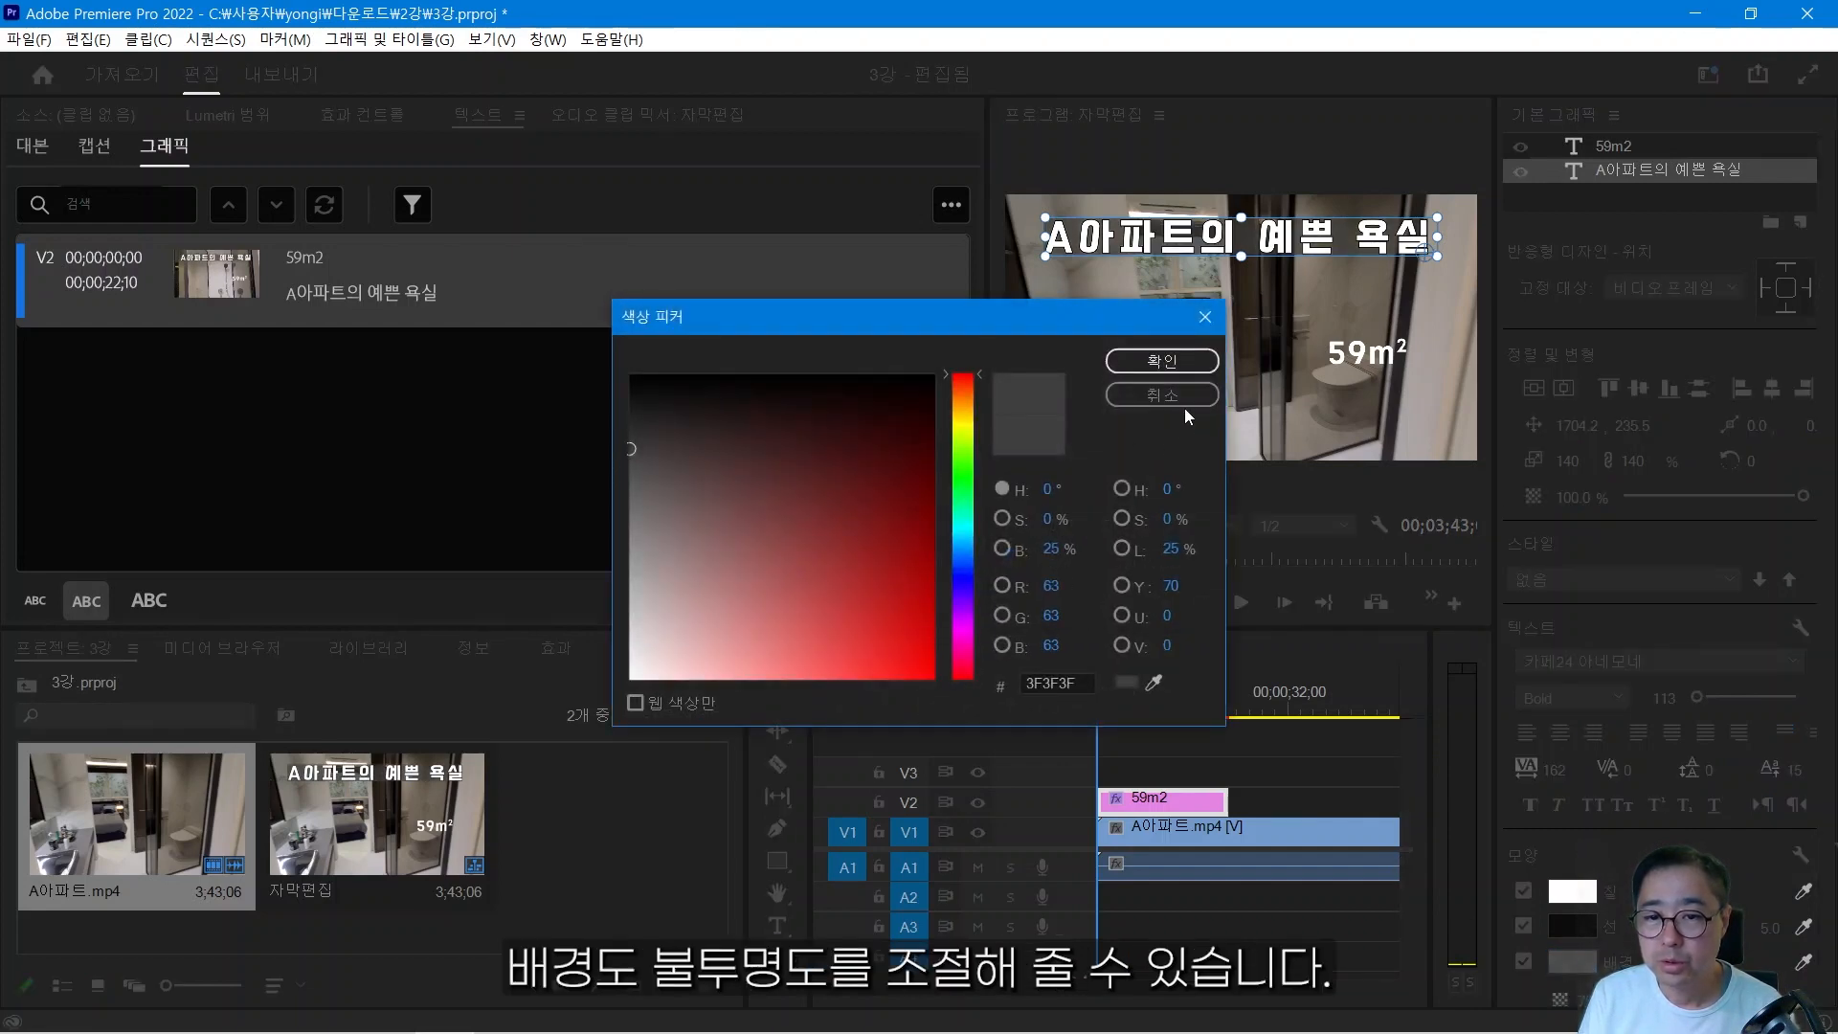
click(1174, 366)
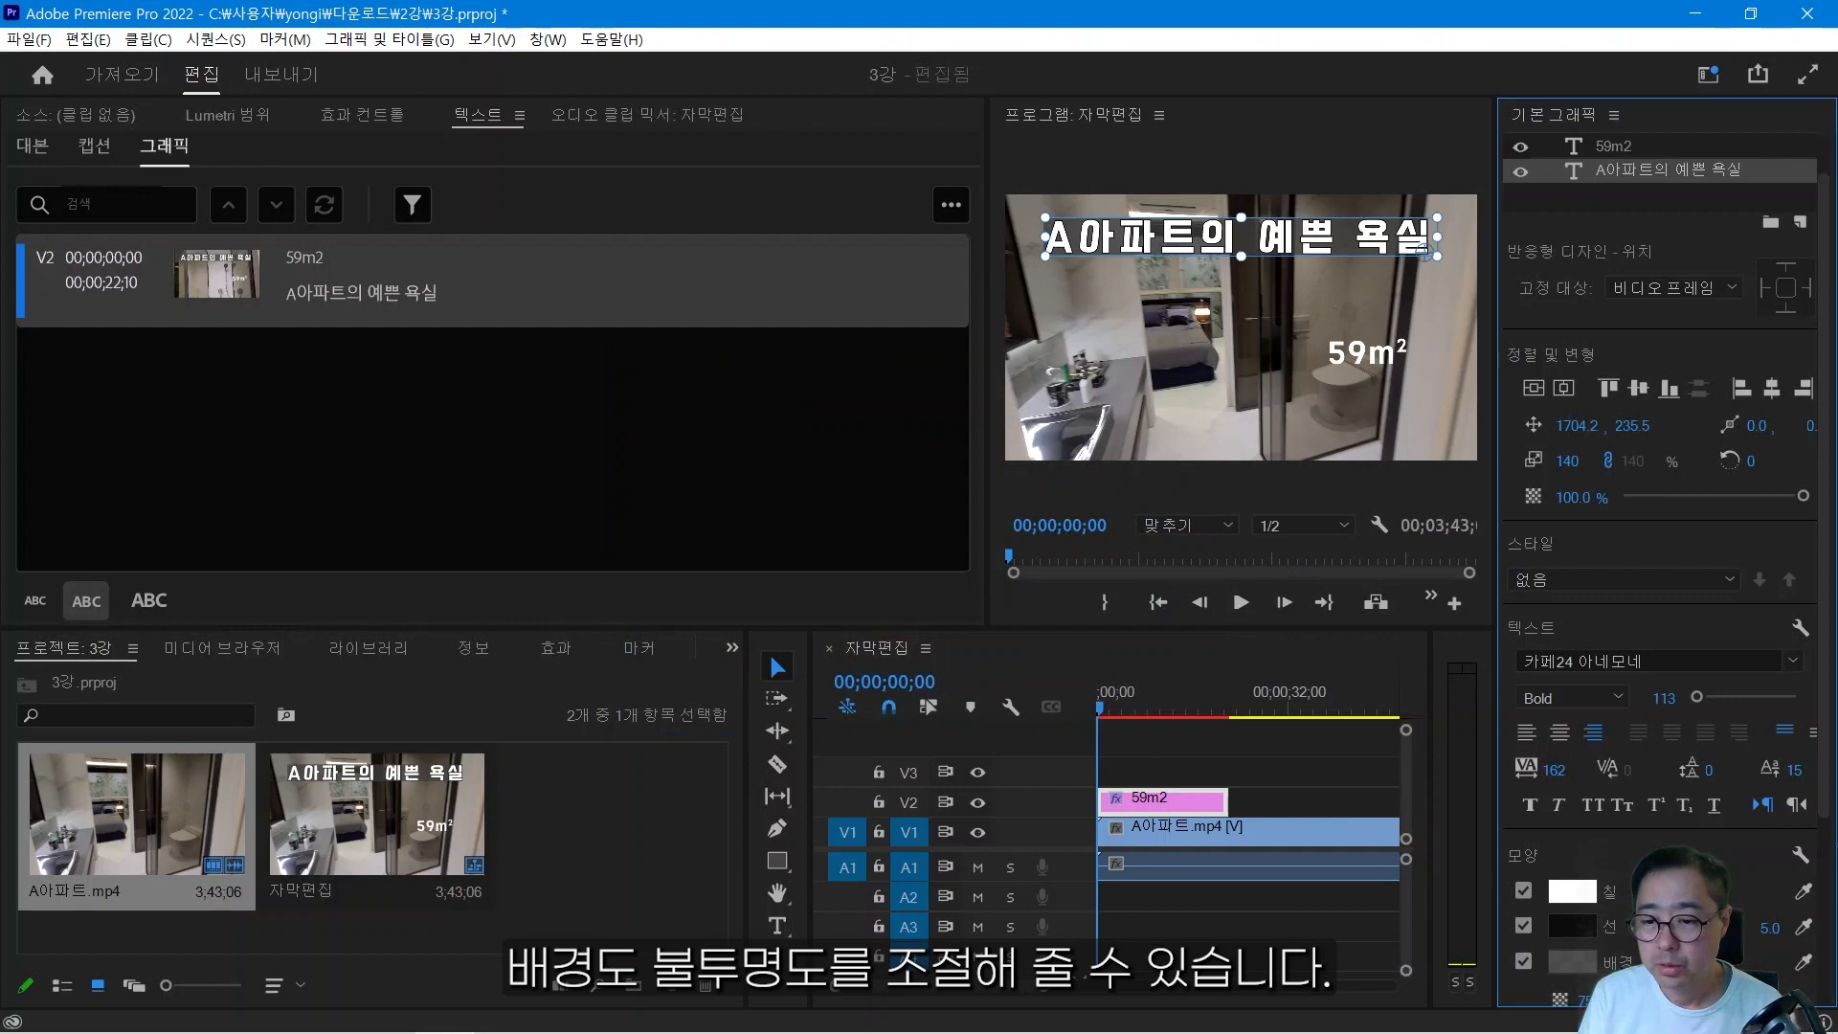
Set the title background's opacity to 97% and expand its size to 35.2.
scroll(1781, 953, down, 2)
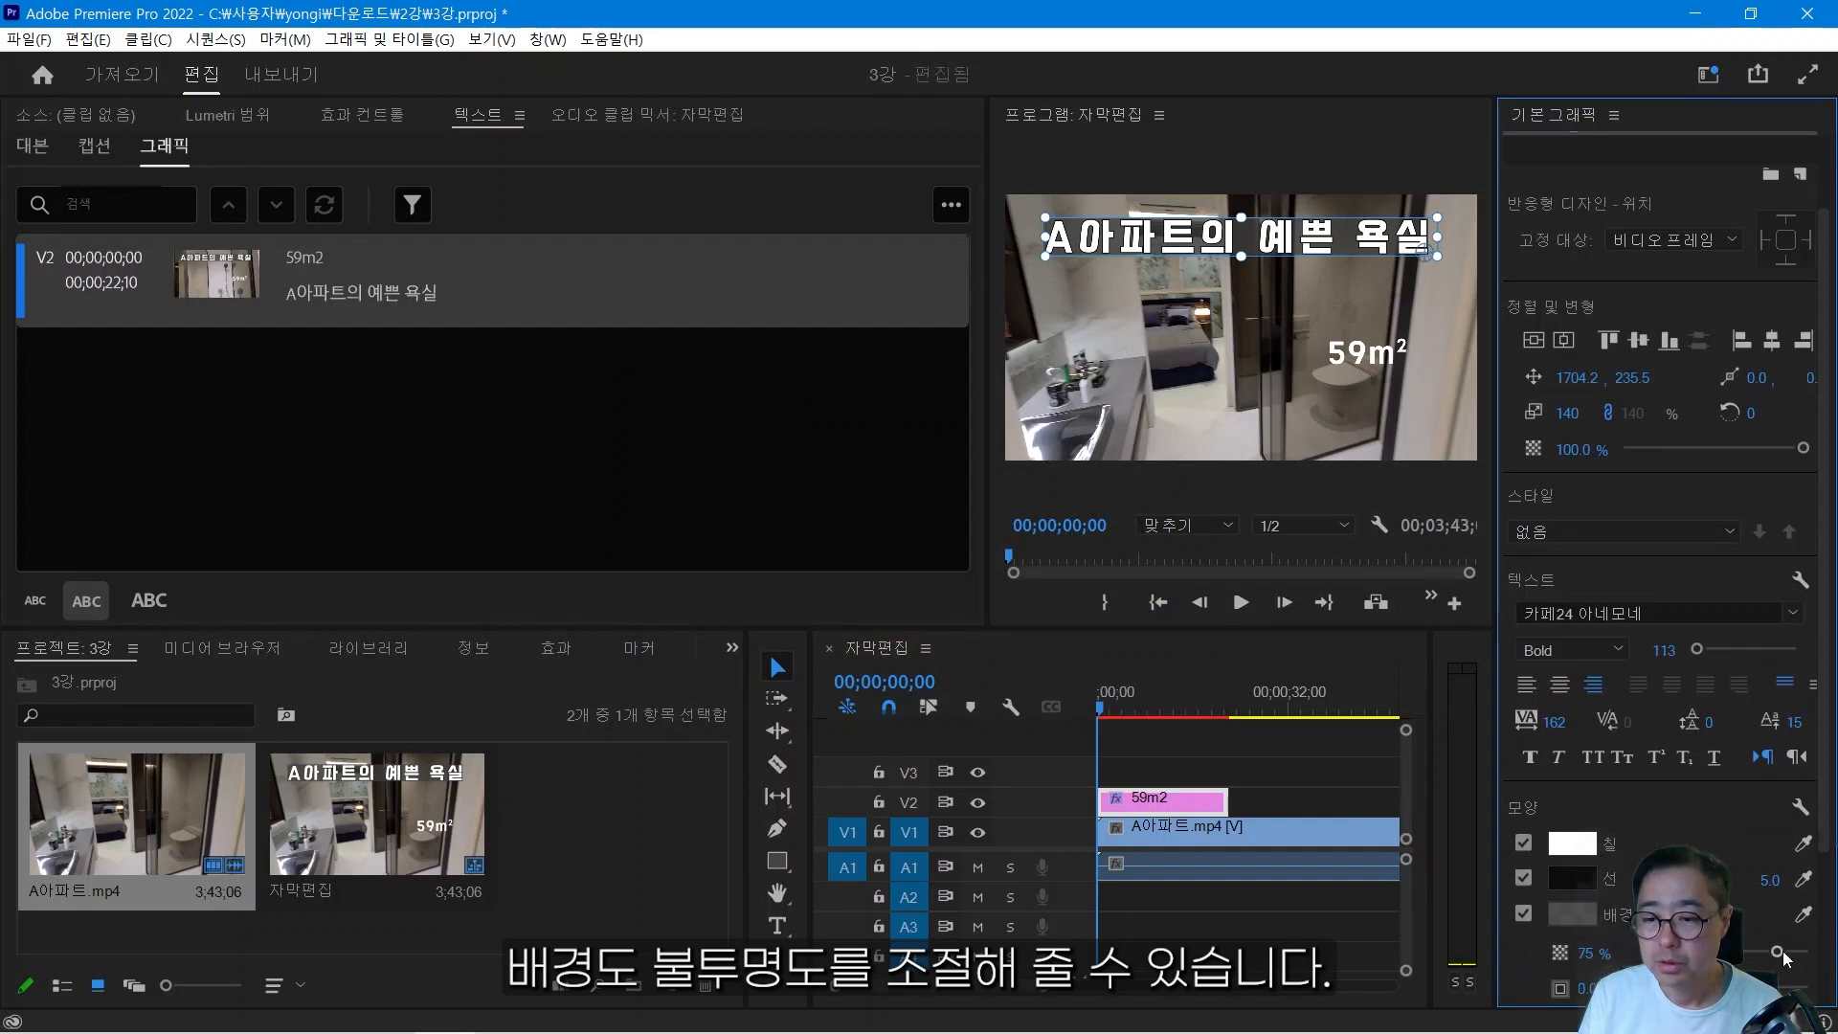
mouse_move(1781, 952)
mouse_down()
mouse_move(1806, 954)
mouse_move(1695, 954)
mouse_move(1803, 953)
mouse_up()
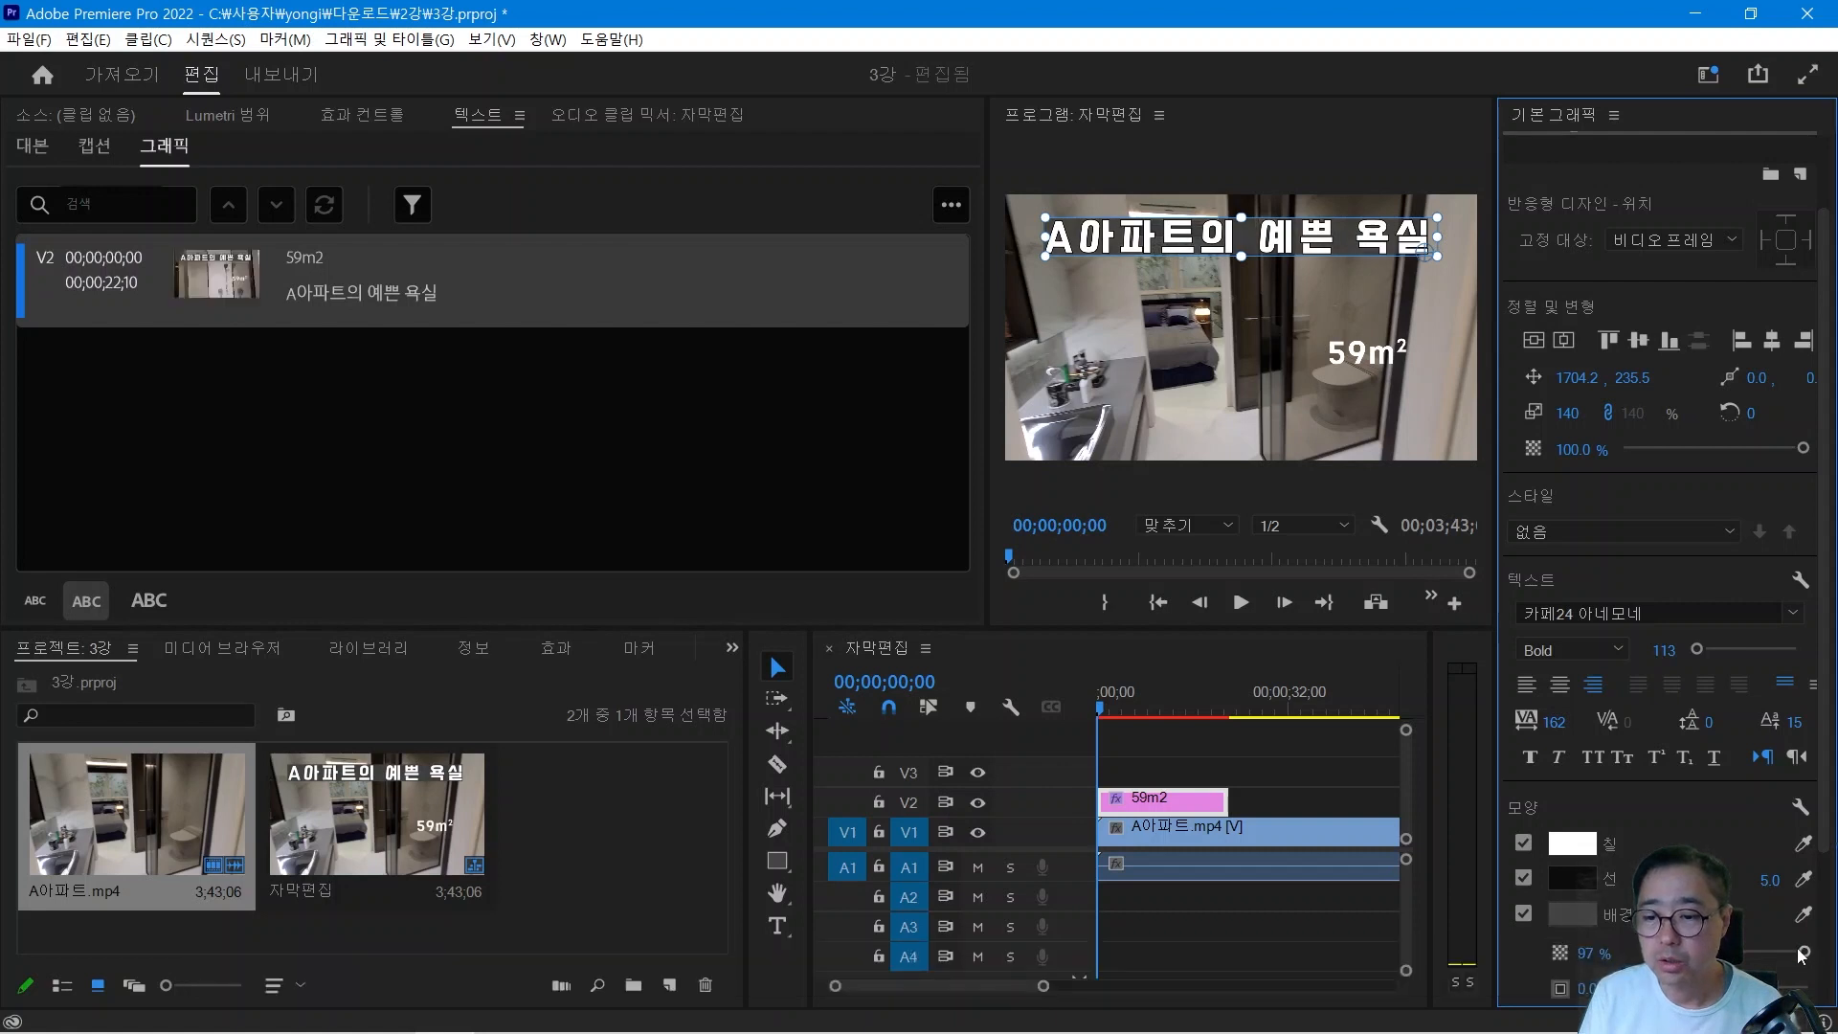
scroll(1742, 933, down, 2)
drag(1587, 916, 1542, 916)
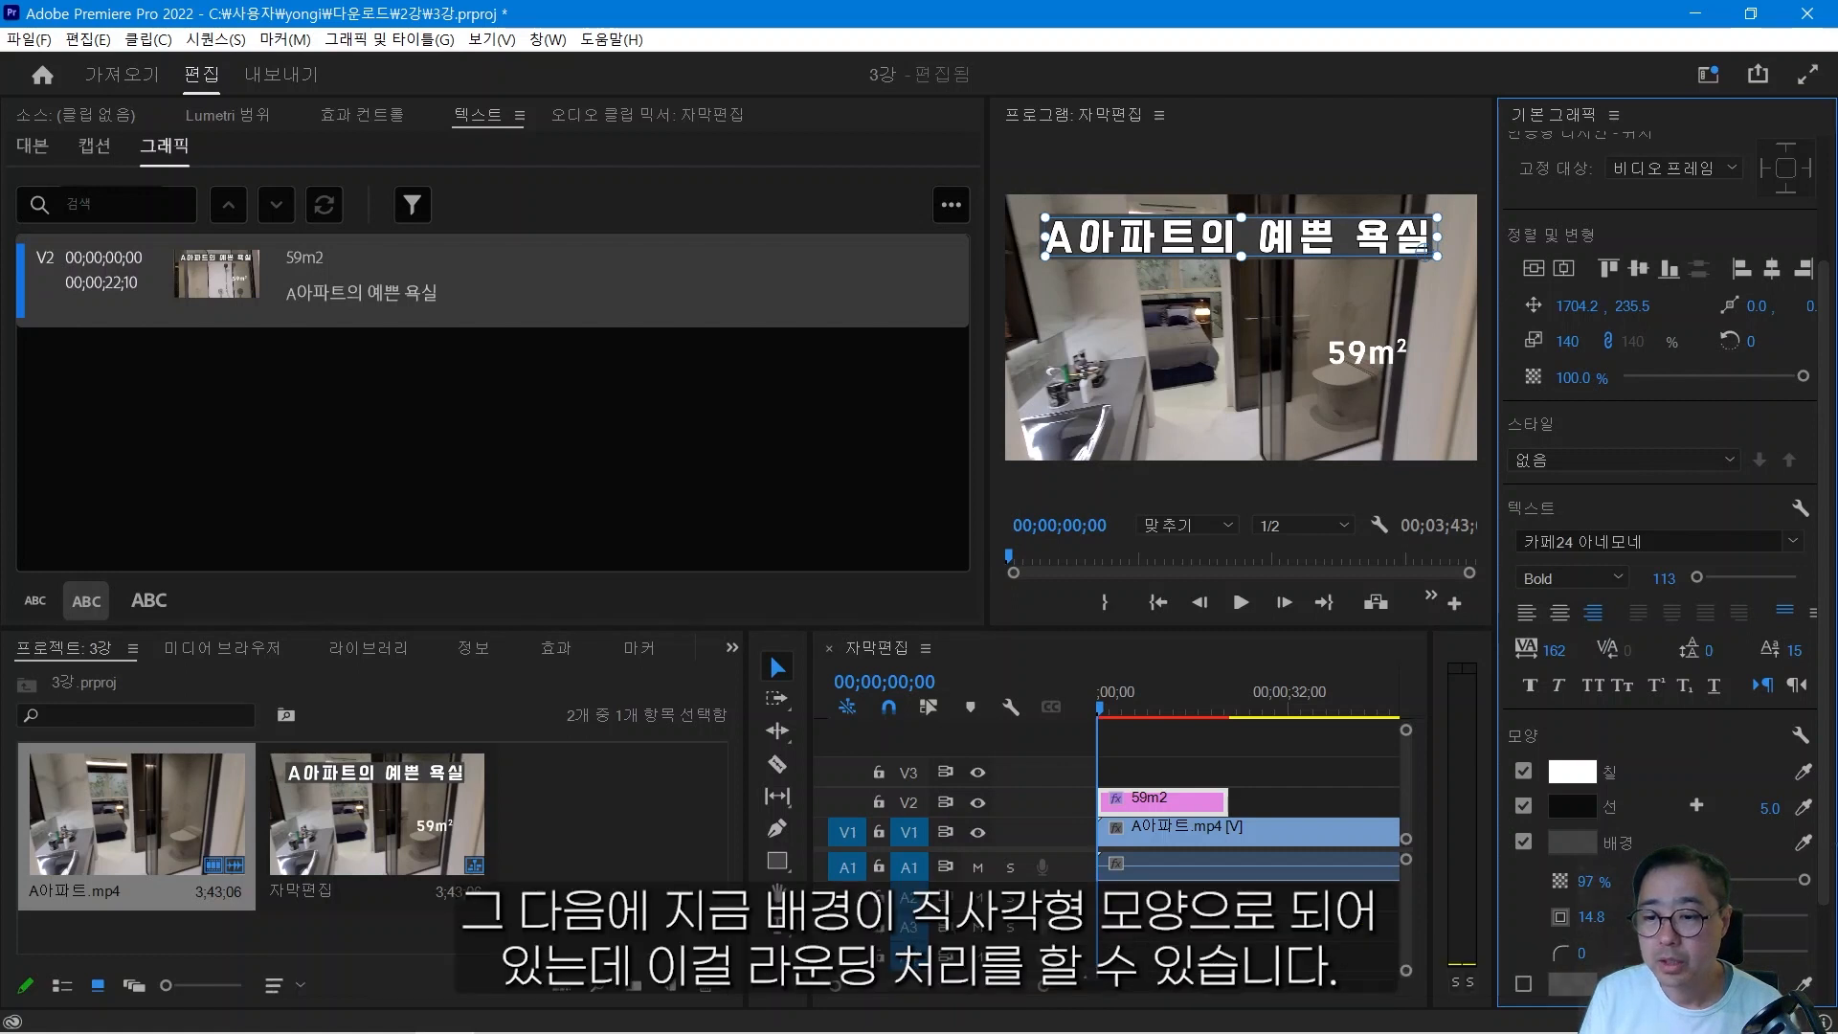
drag(1541, 916, 1637, 917)
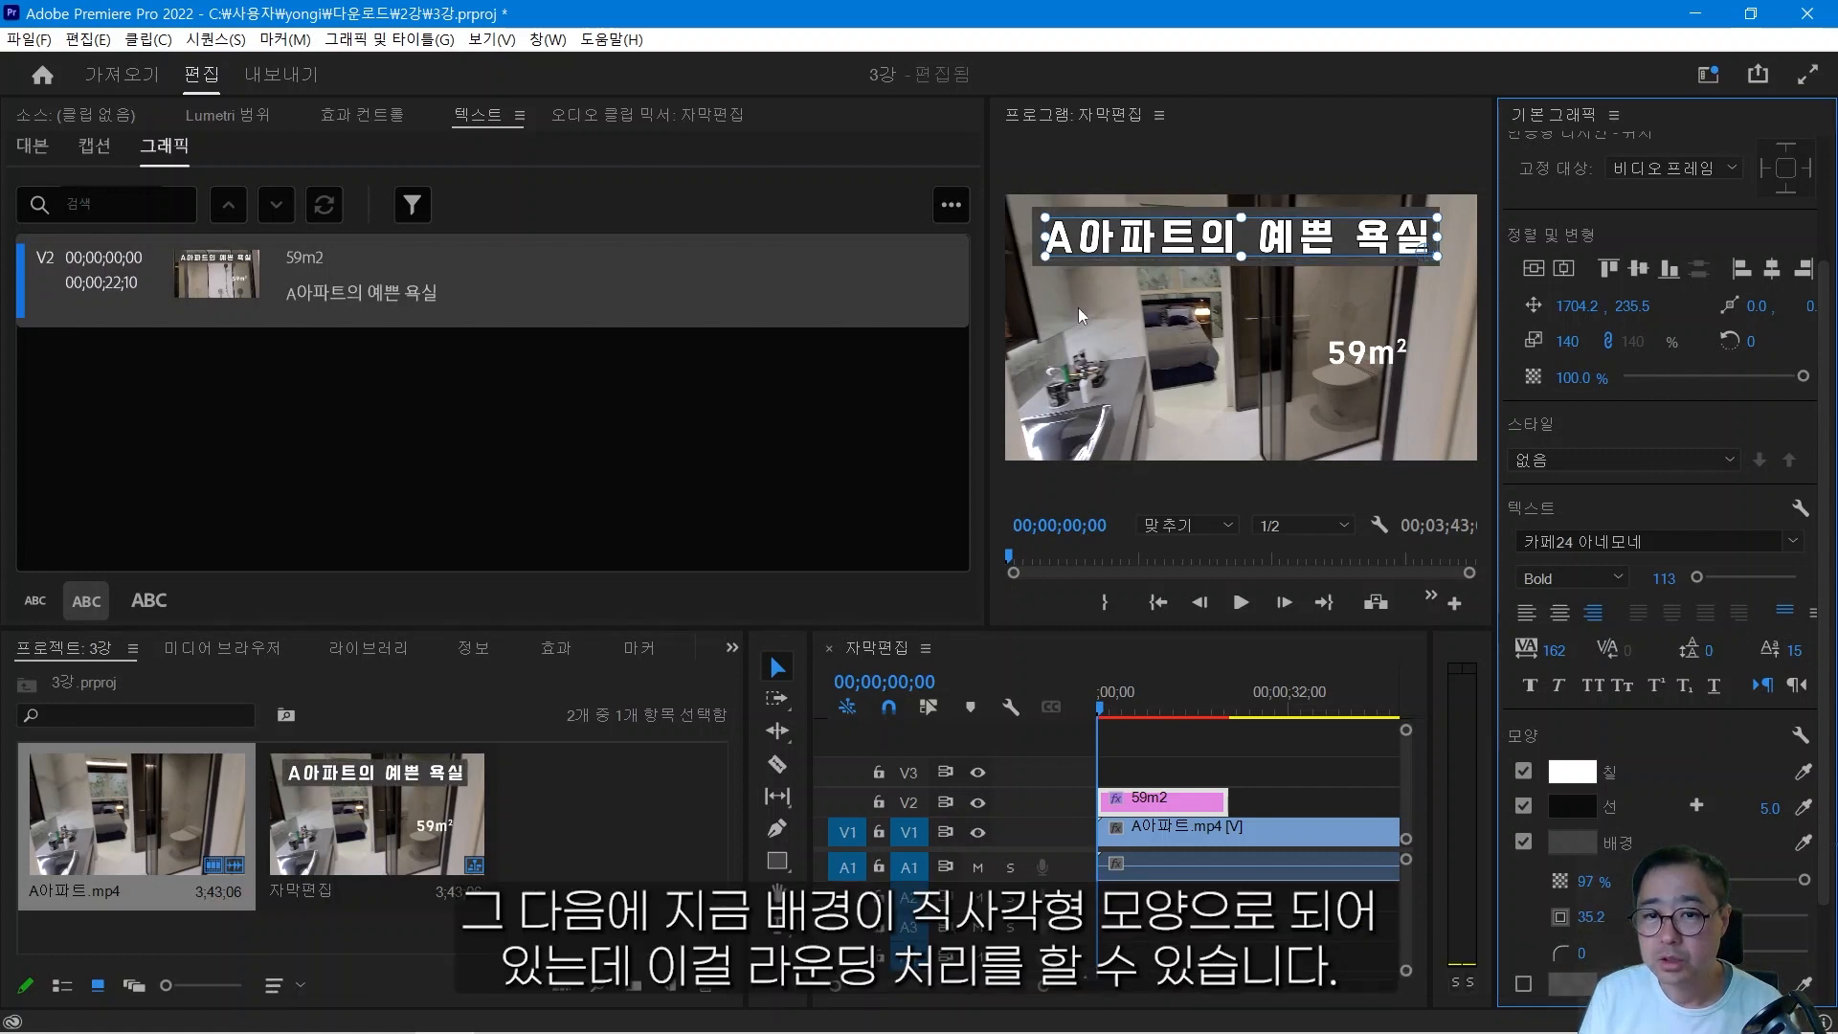
Round the corners of the title background slightly, reduce its size to about 22, and deselect the title.
drag(1582, 952, 1591, 953)
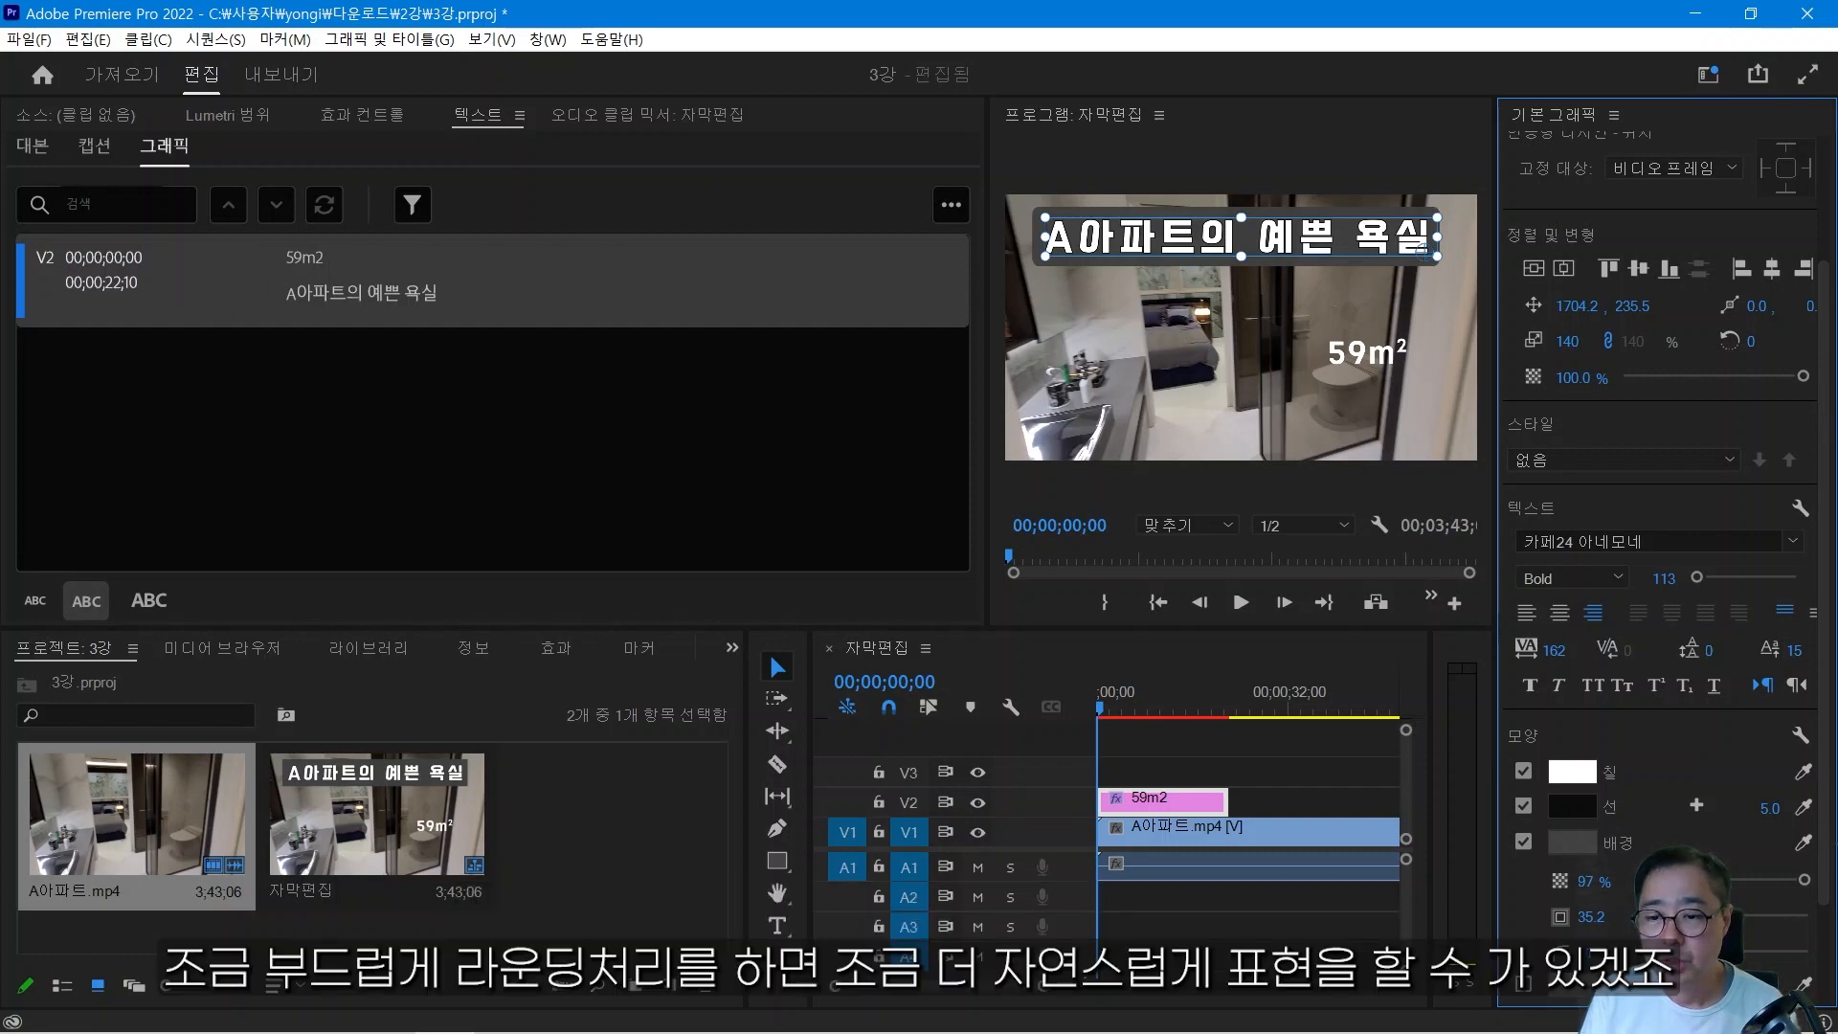
drag(1592, 916, 1563, 916)
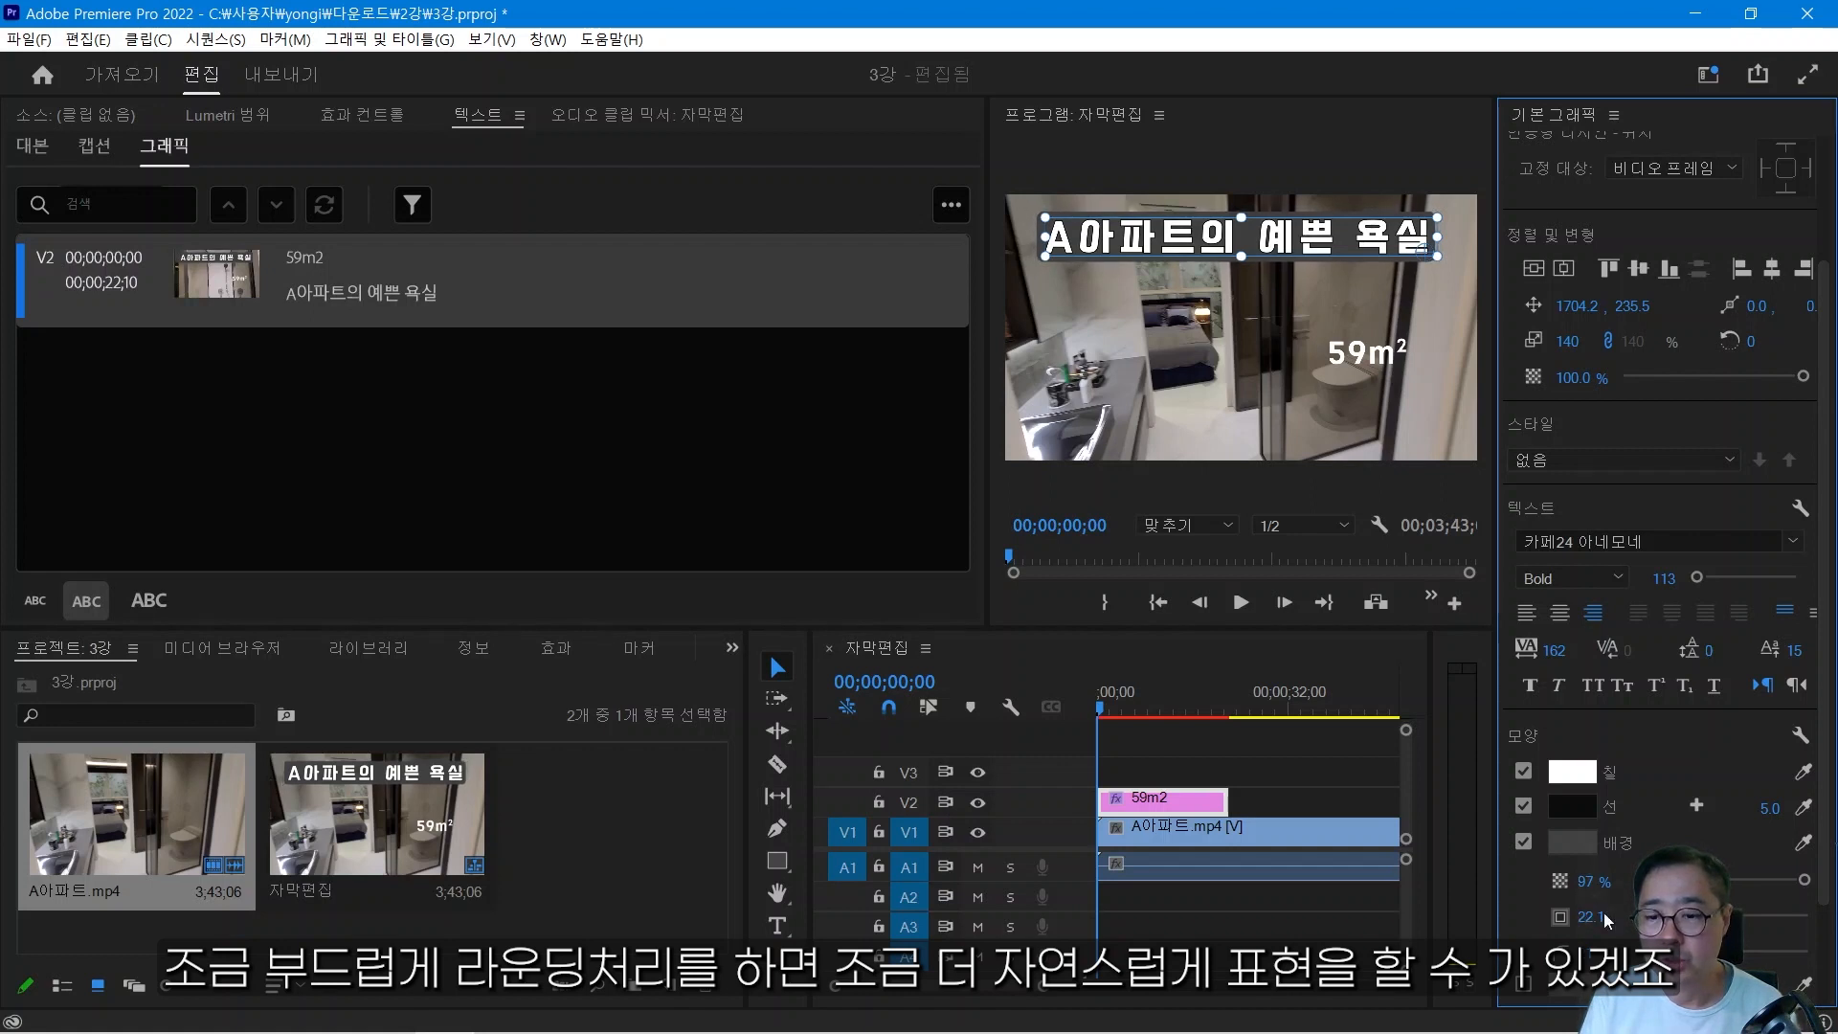
click(1390, 490)
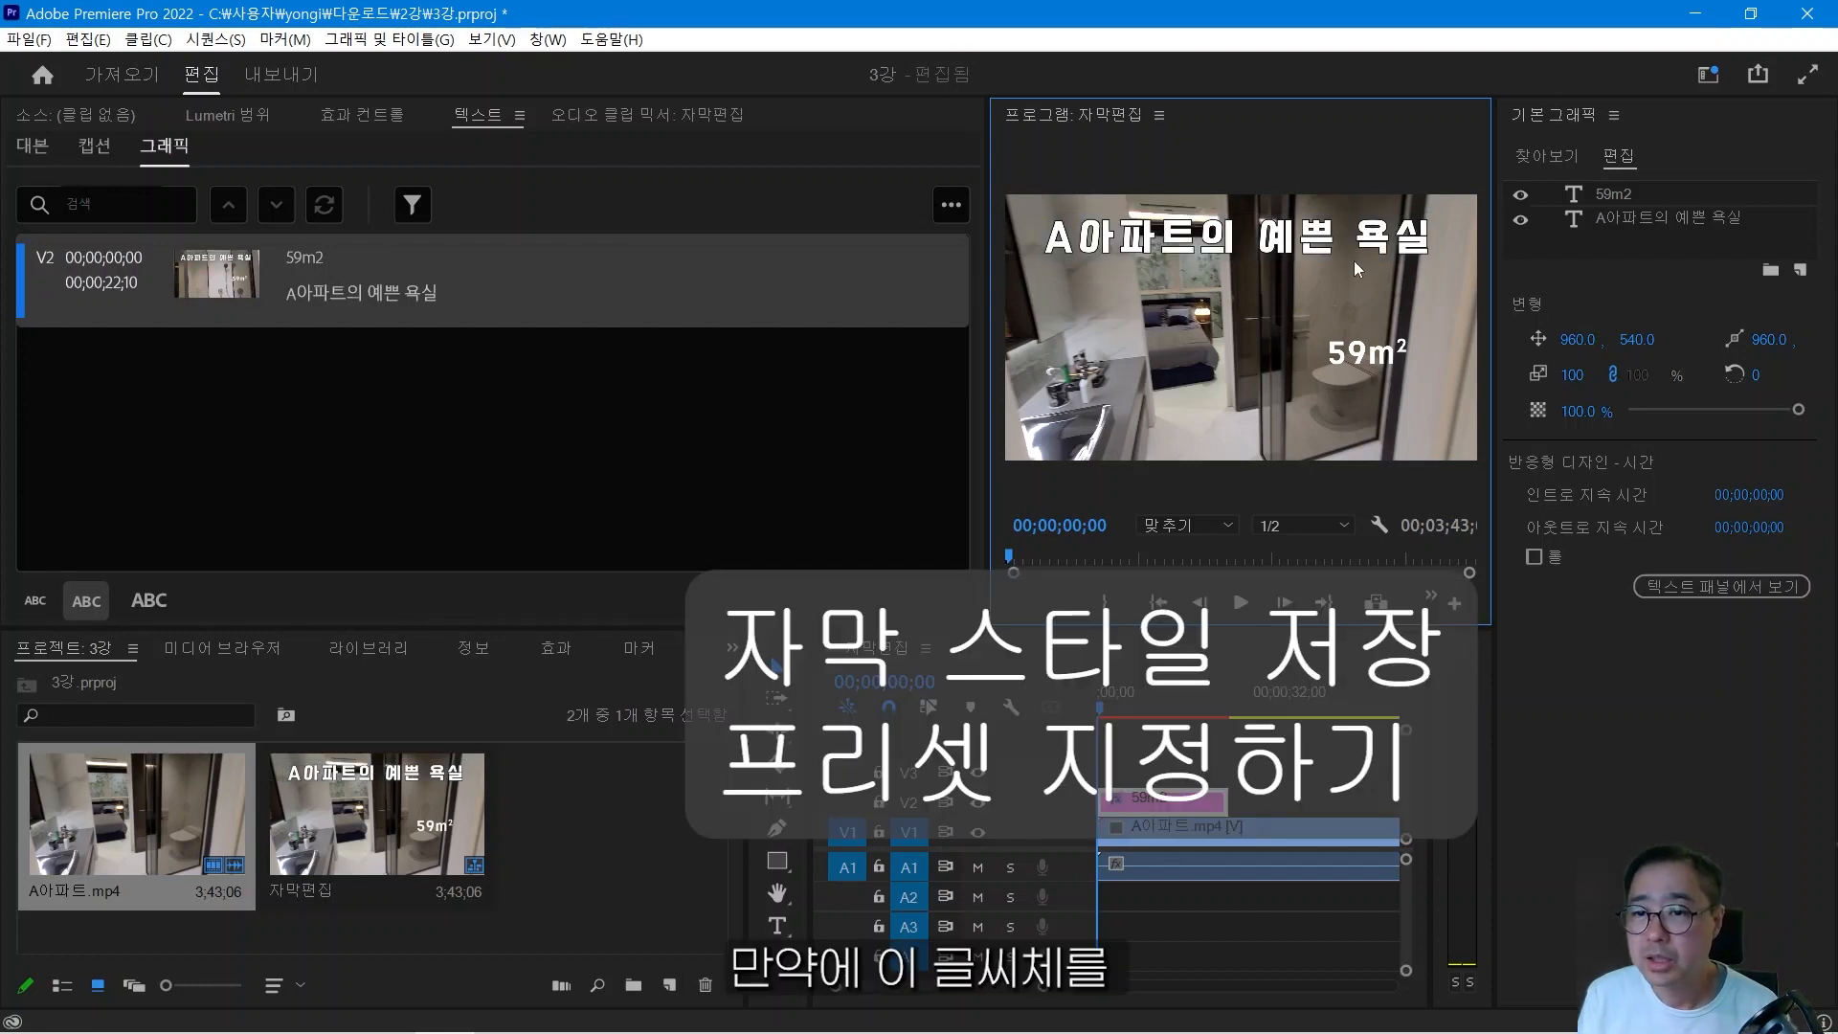
Create a new text style named 공간자막 from the A아파트의 예쁜 욕실 title layer.
click(1624, 217)
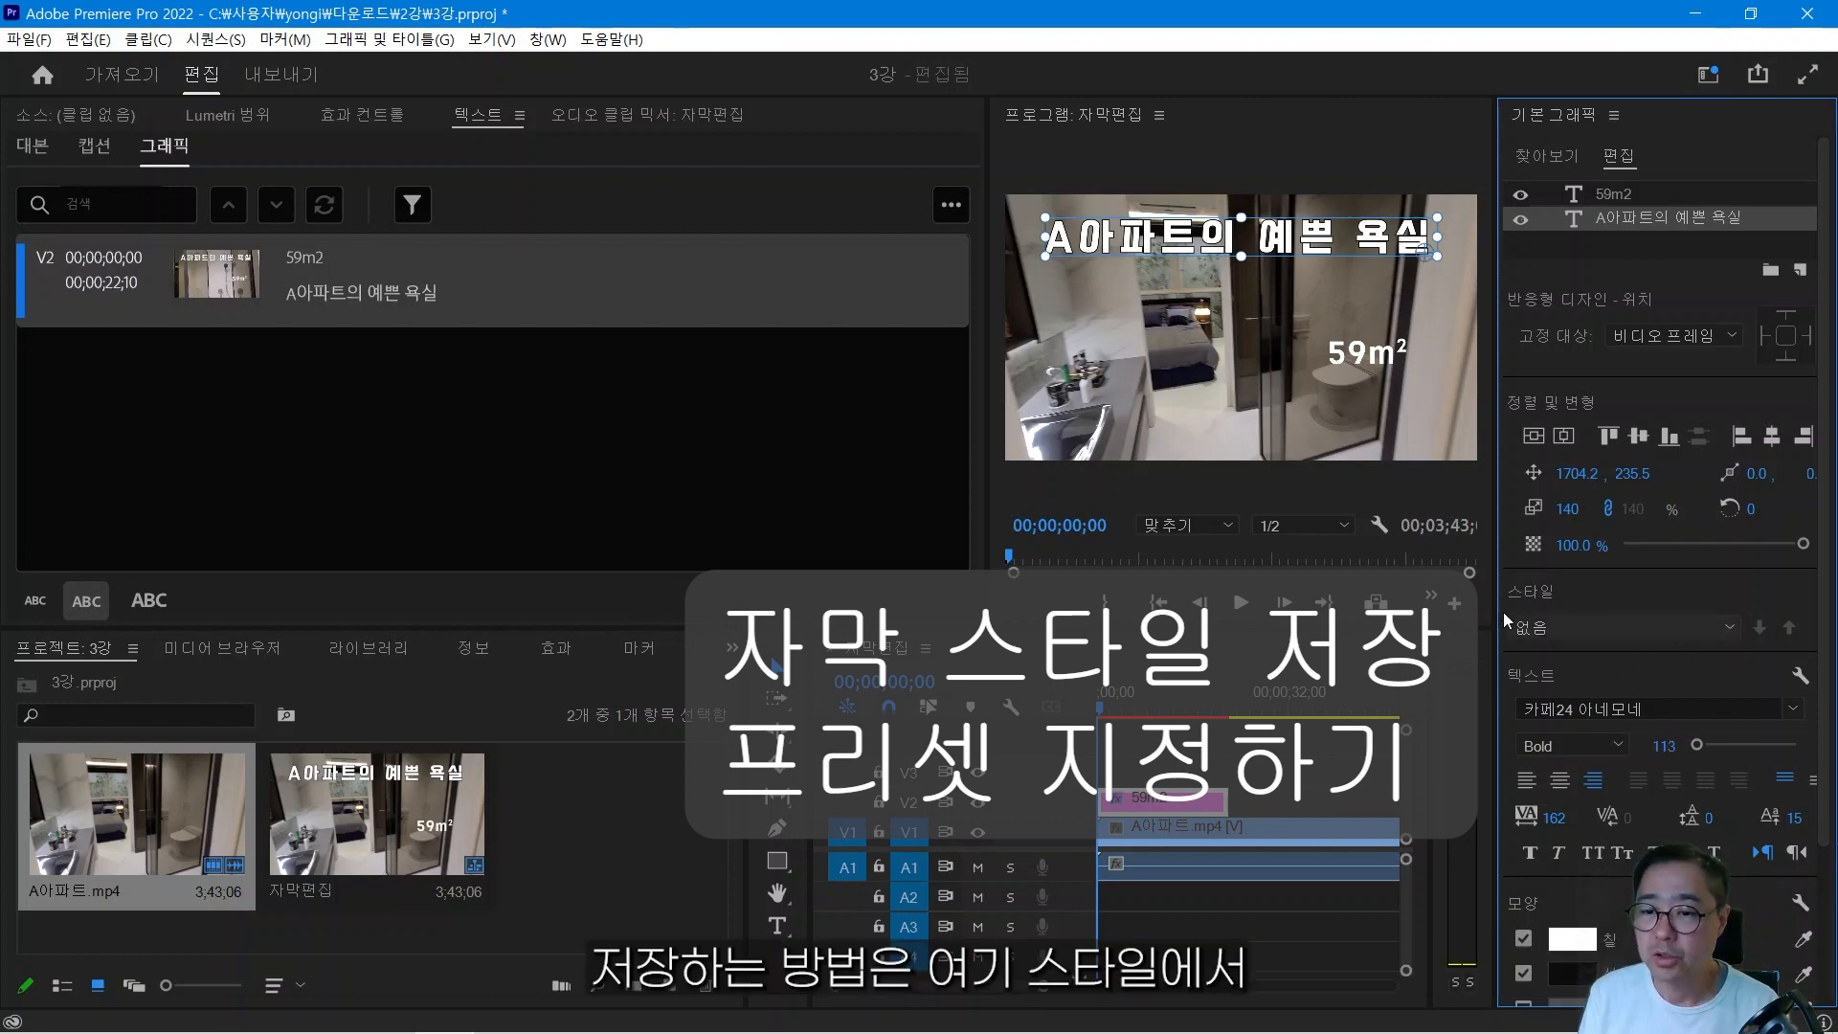
click(1574, 629)
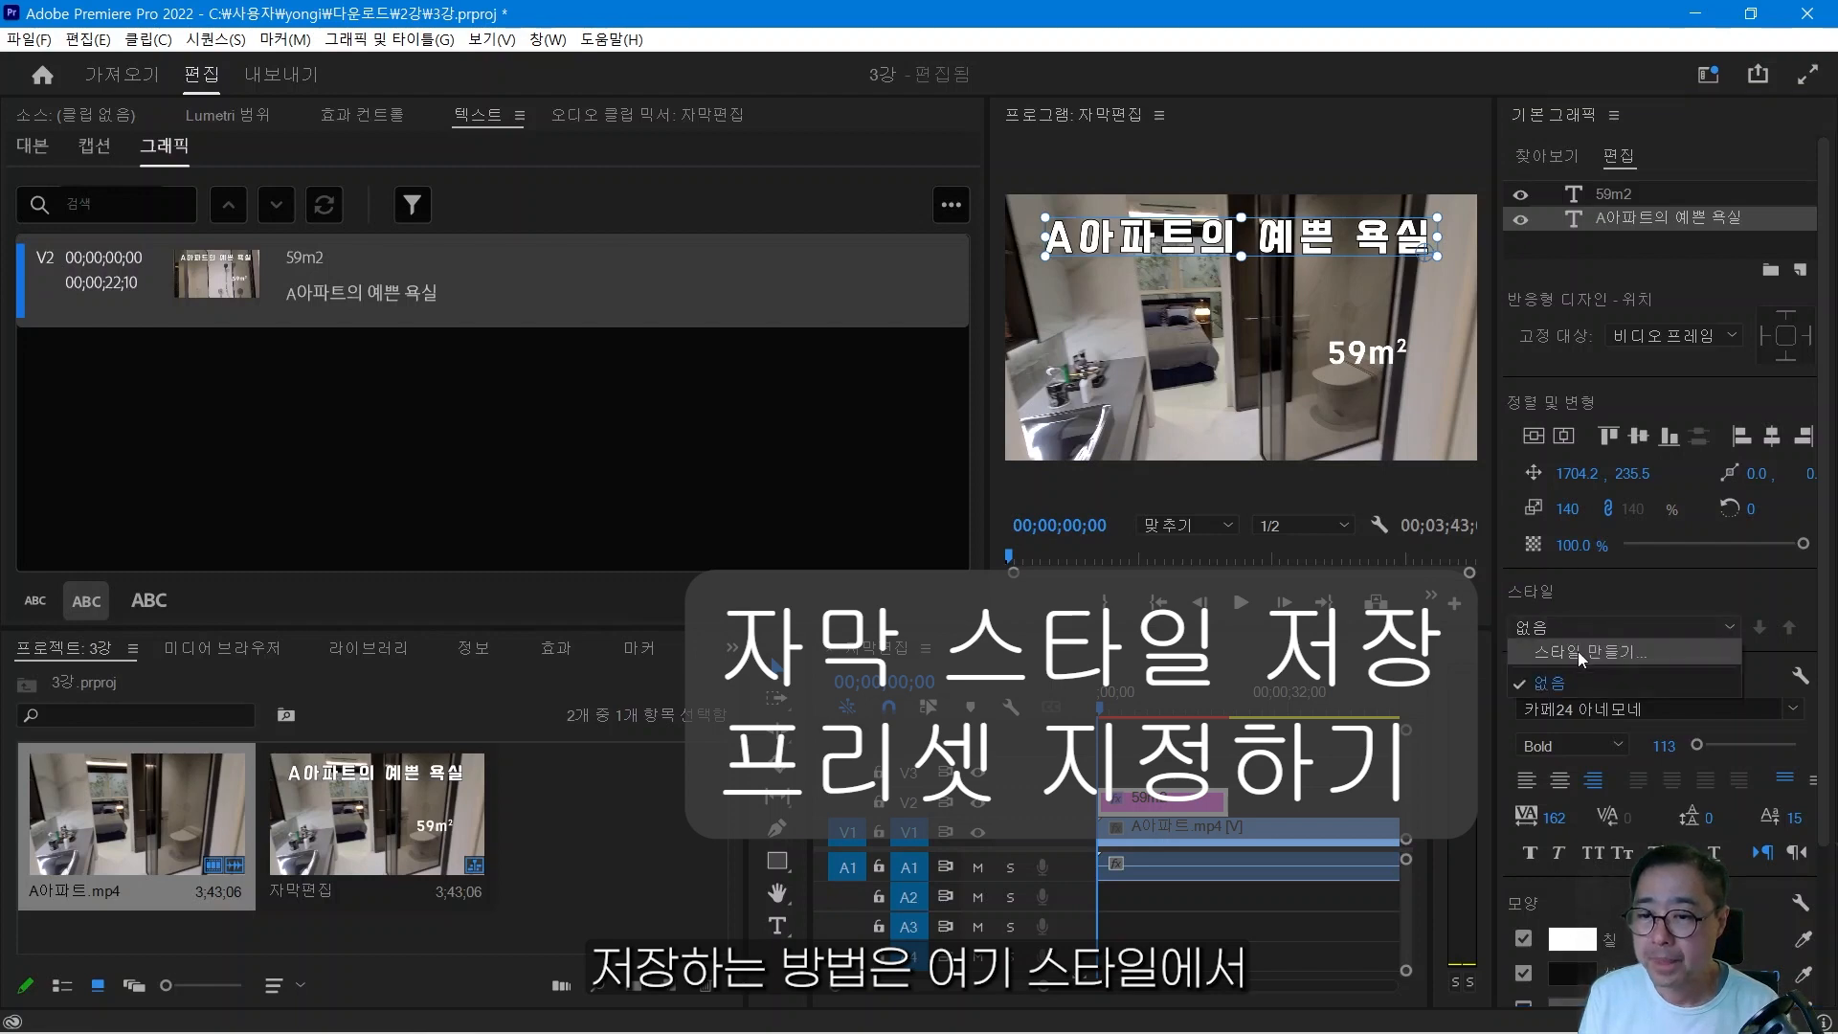
click(1578, 651)
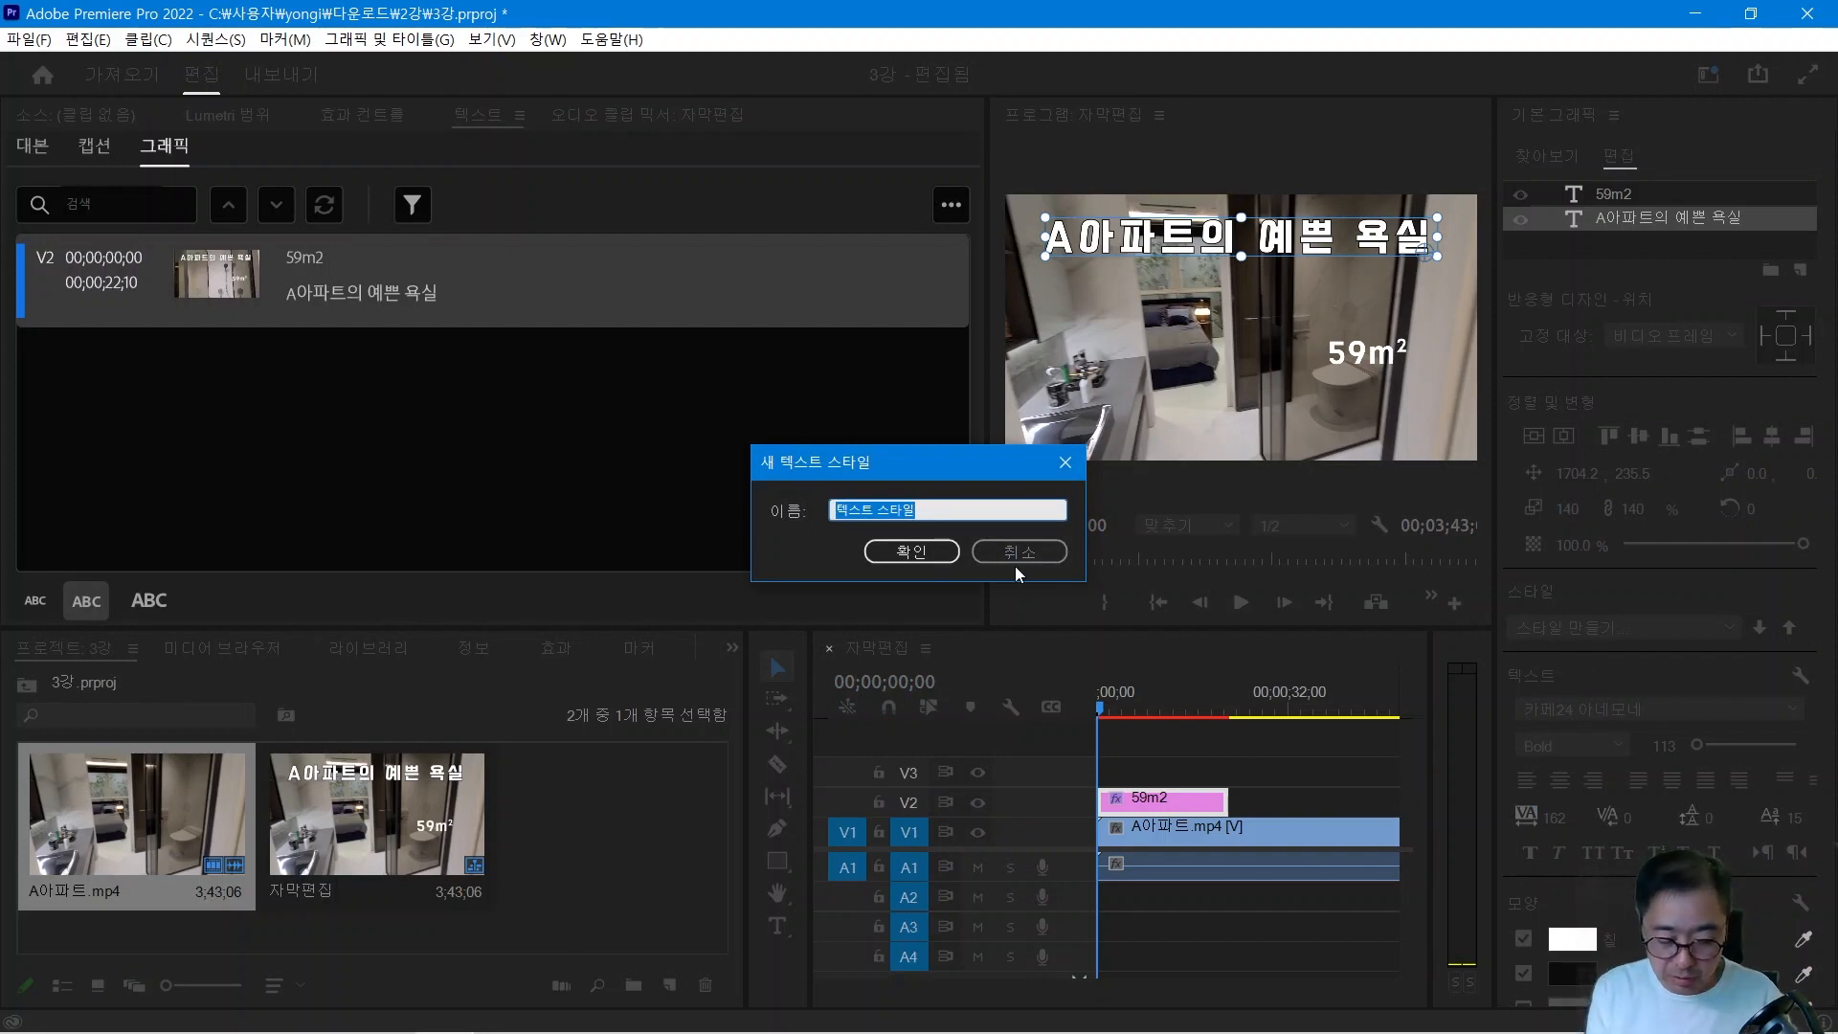
text(rhd)
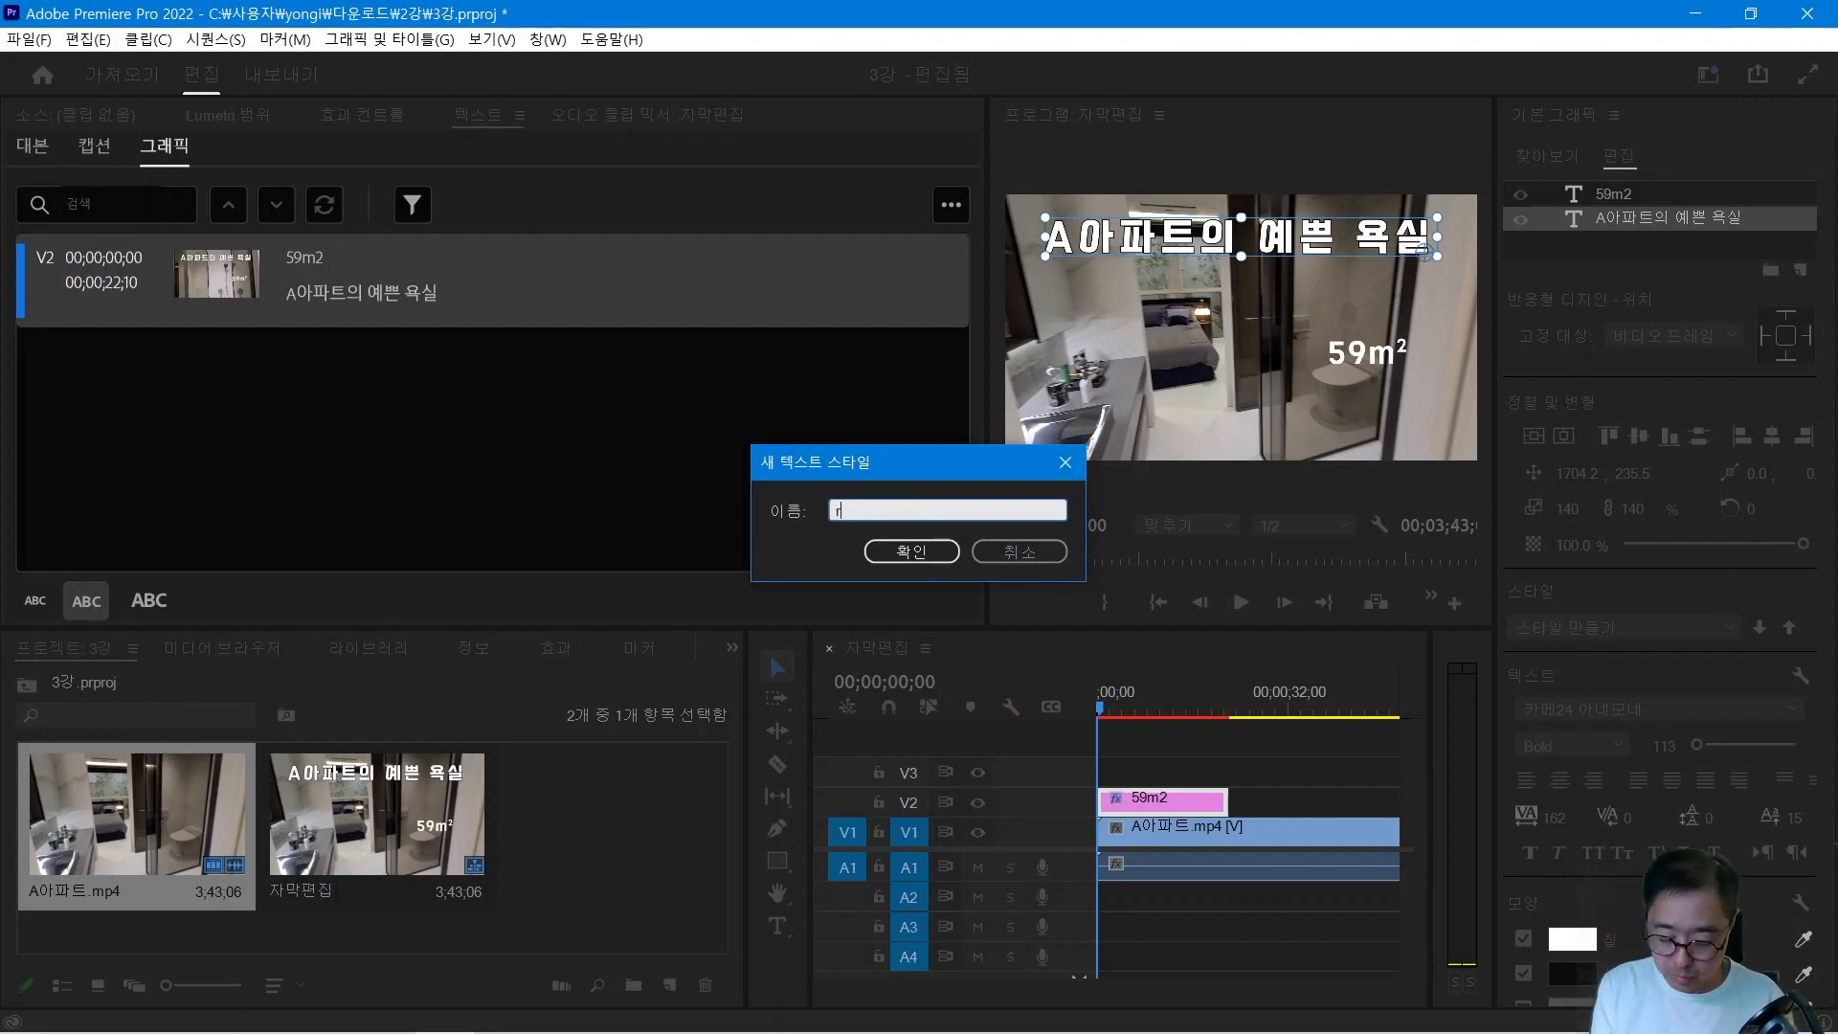
text(경기)
key(BackSpace)
key(BackSpace)
key(BackSpace)
text(공간자막)
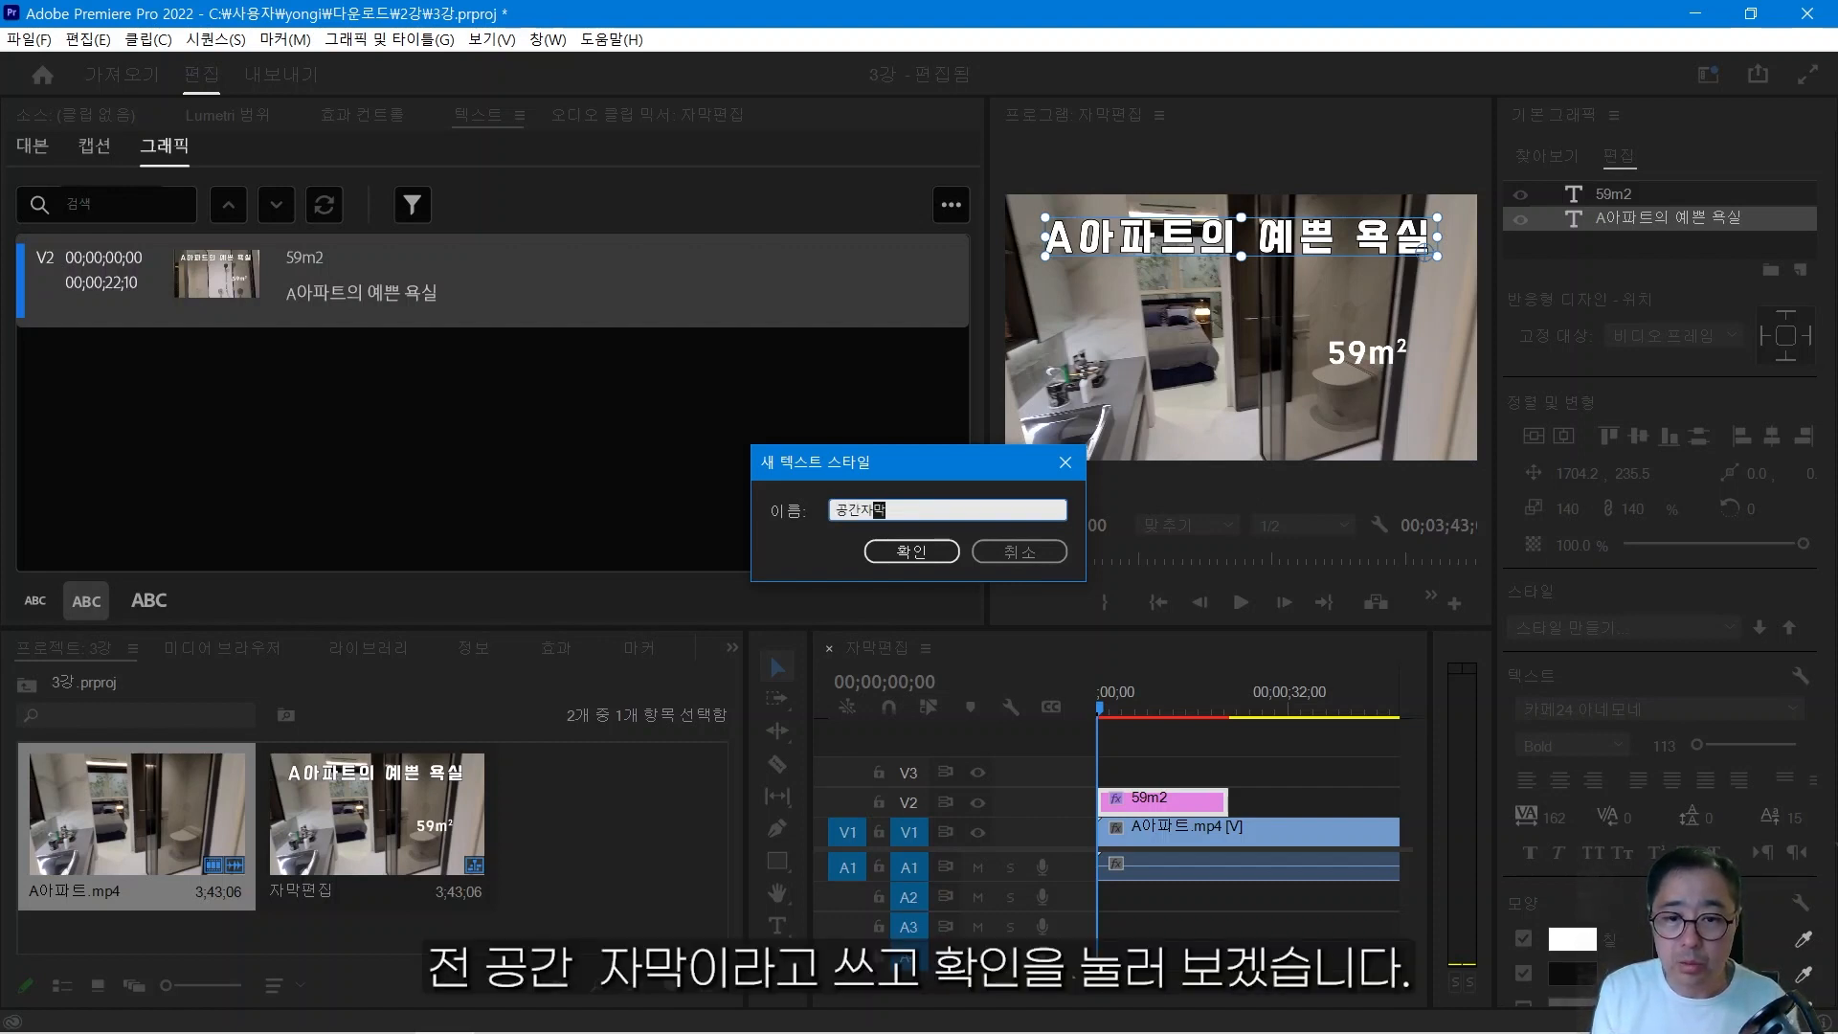
key(Return)
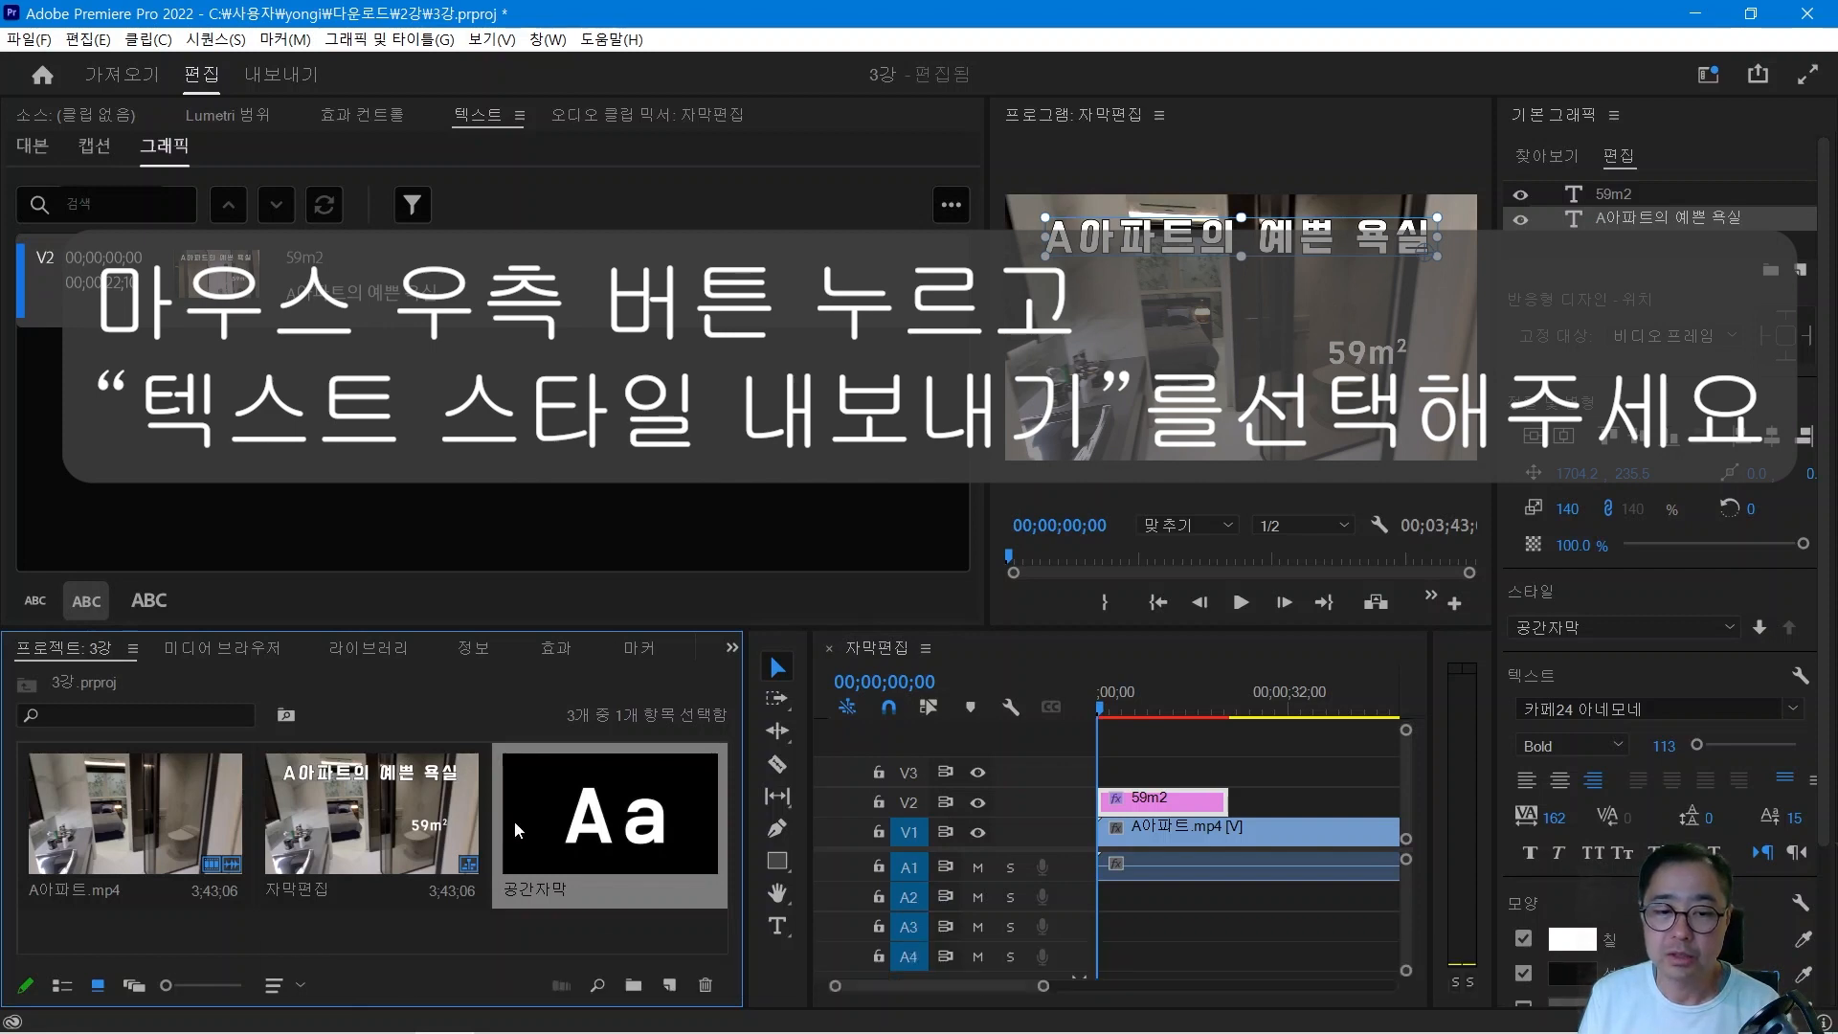
Export the 공간자막 text style as 공간자막.prtextstyle into the 3강 folder in 다운로드.
right_click(620, 831)
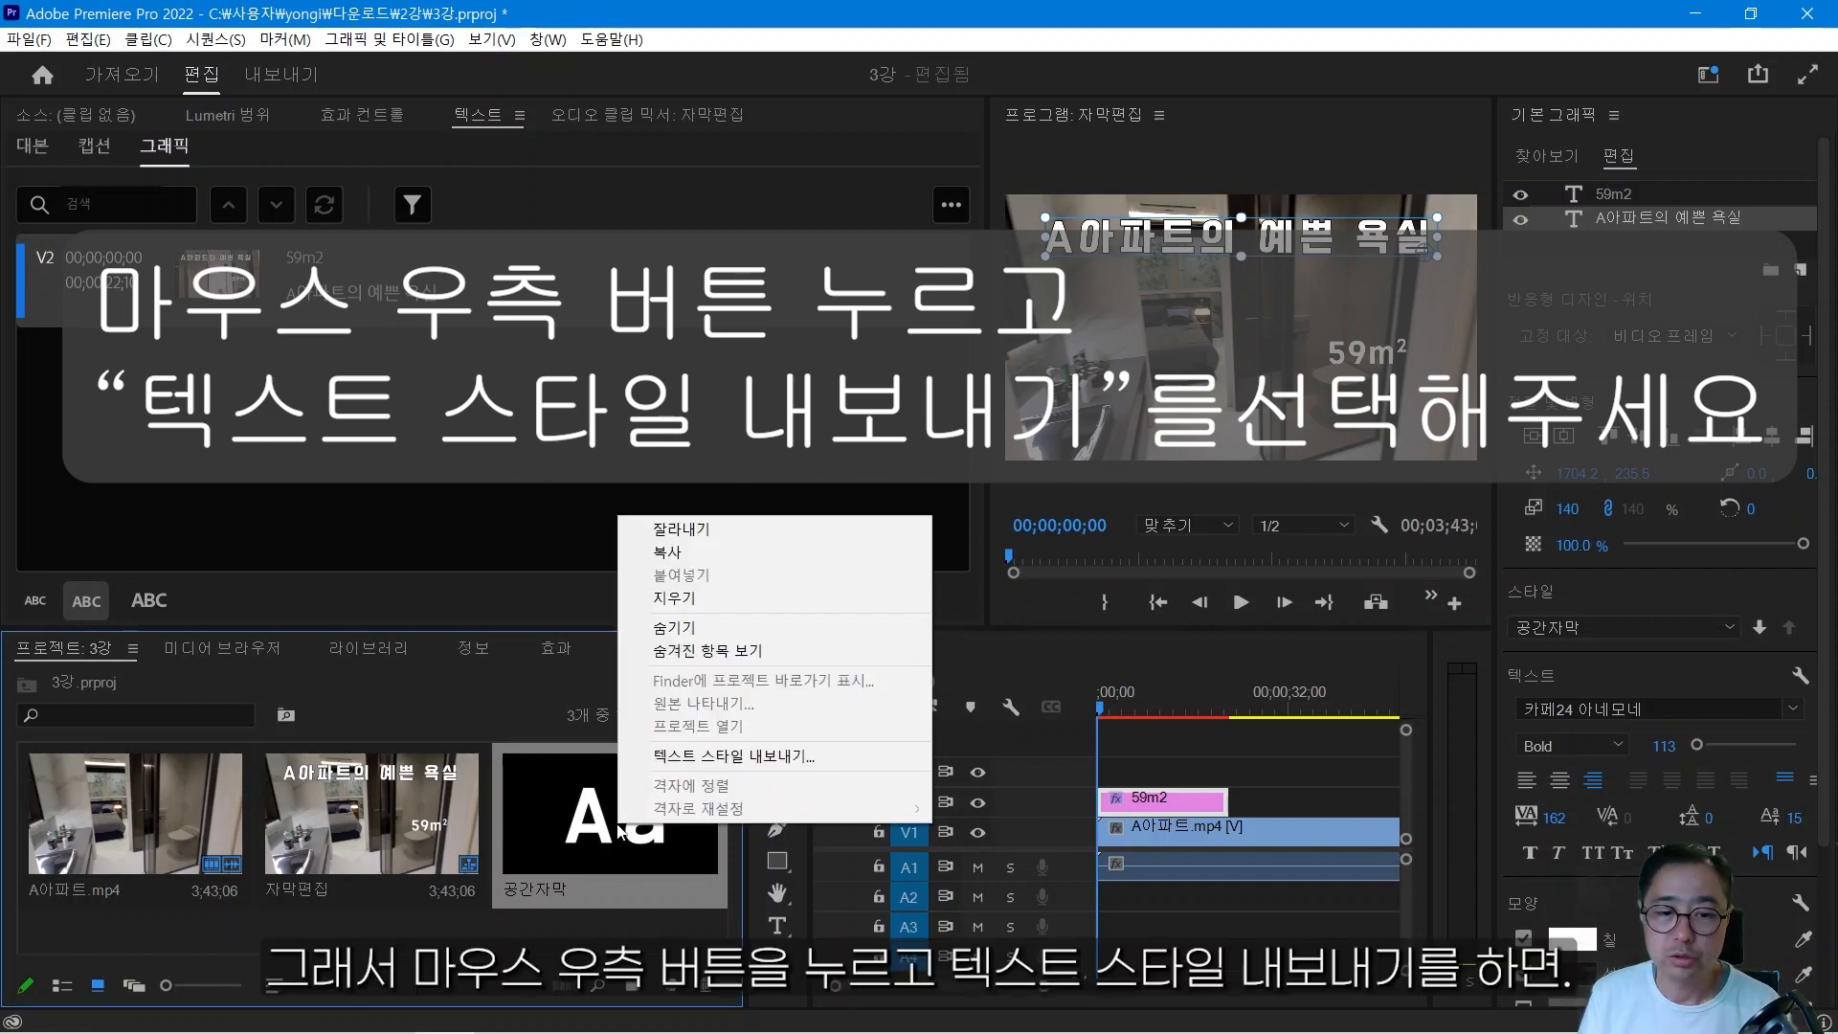
click(771, 756)
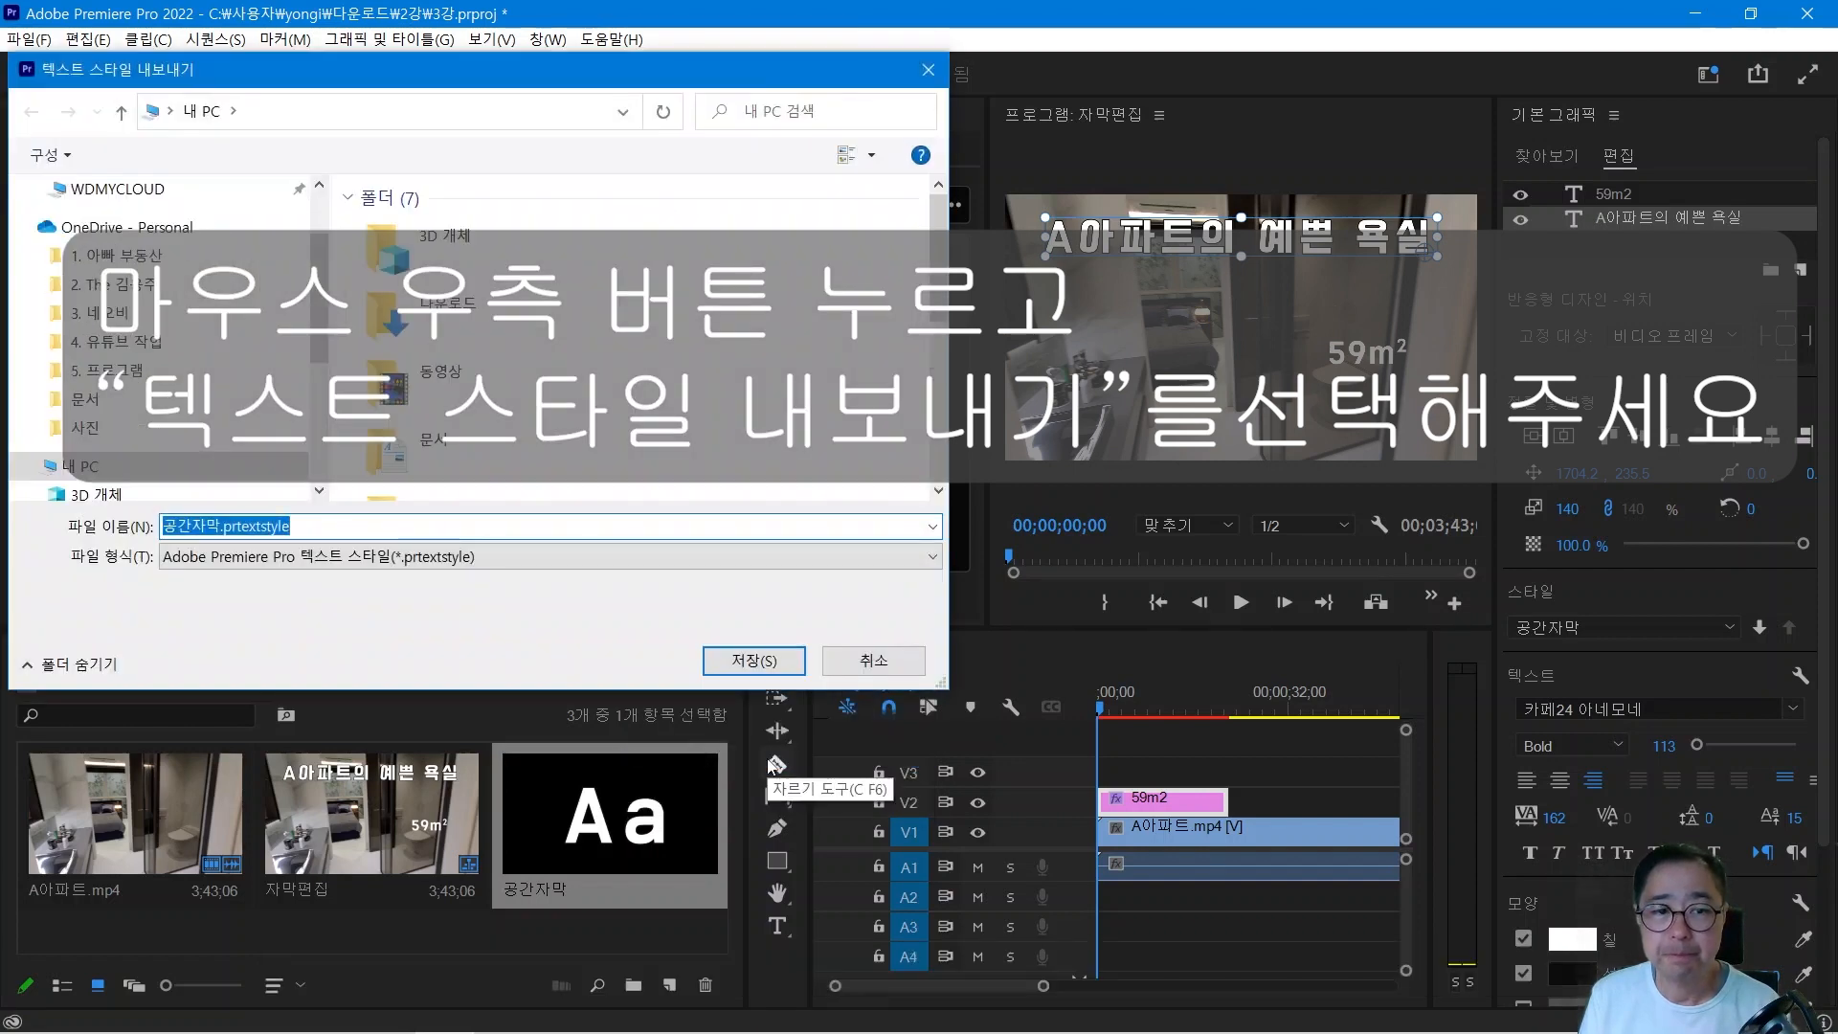
double_click(450, 316)
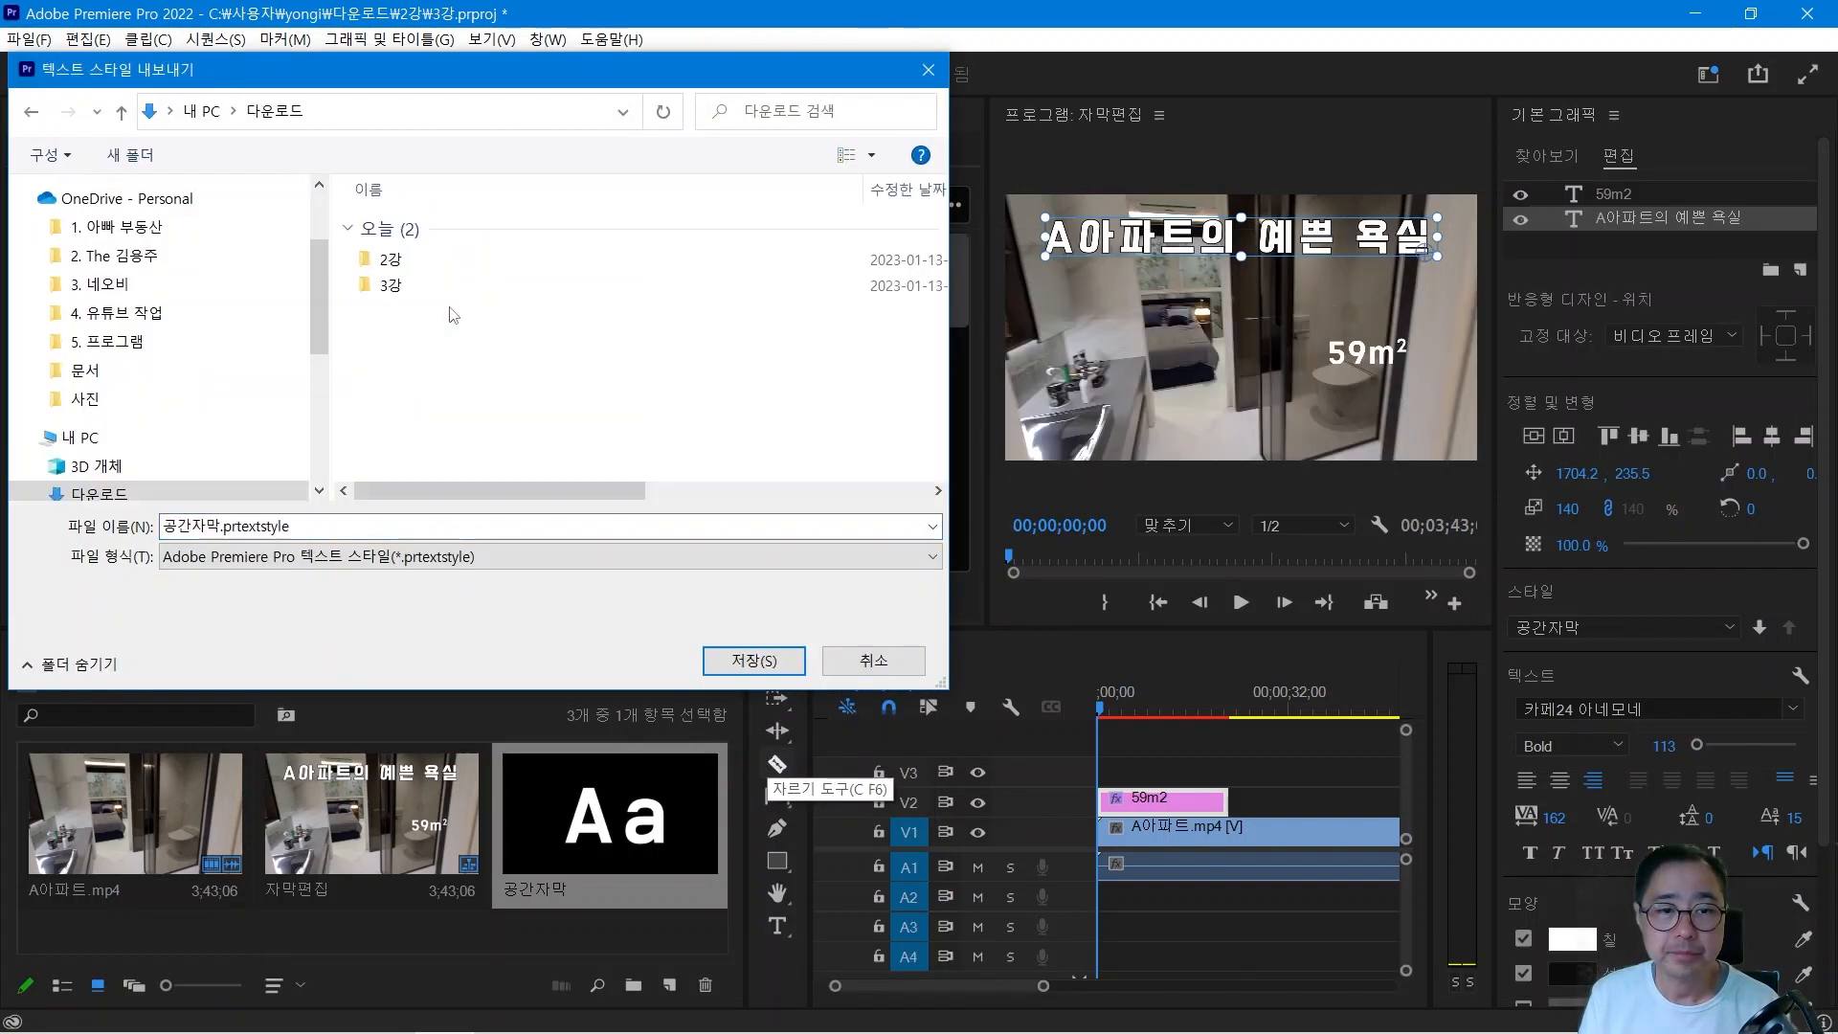
double_click(390, 286)
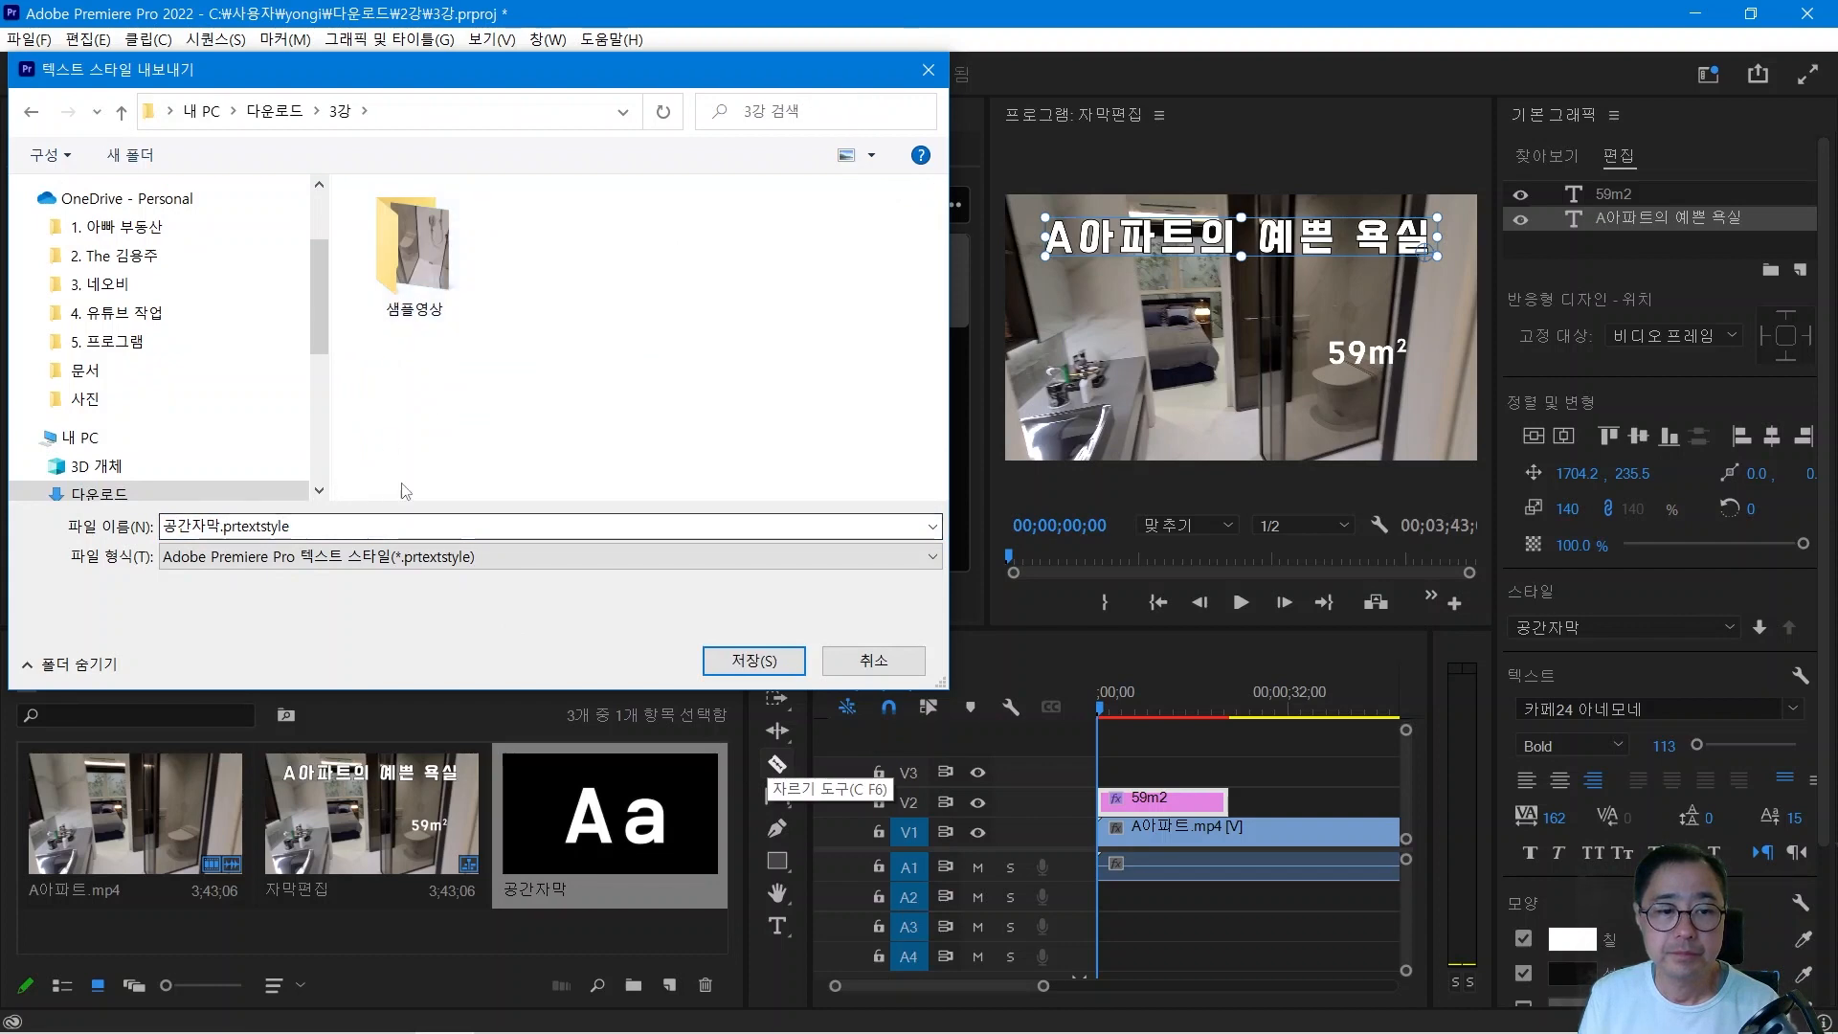
click(738, 665)
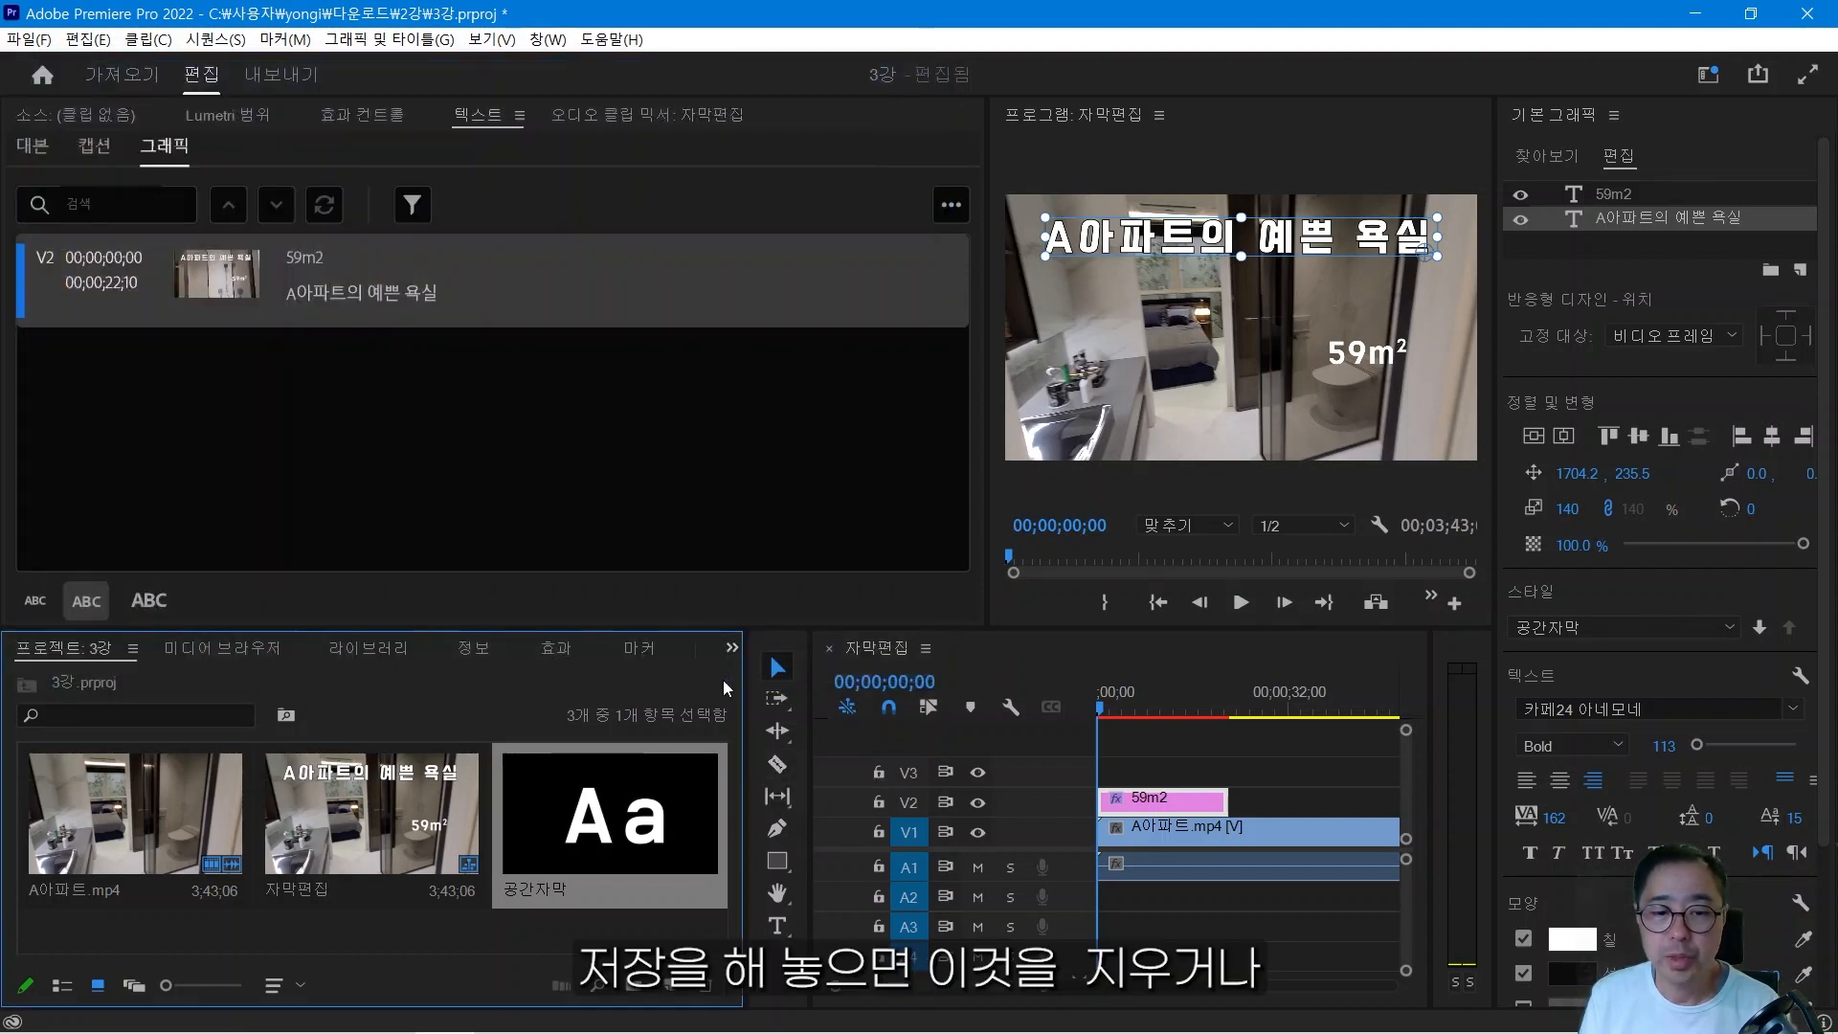
Delete the 공간자막 text style from the project.
click(676, 948)
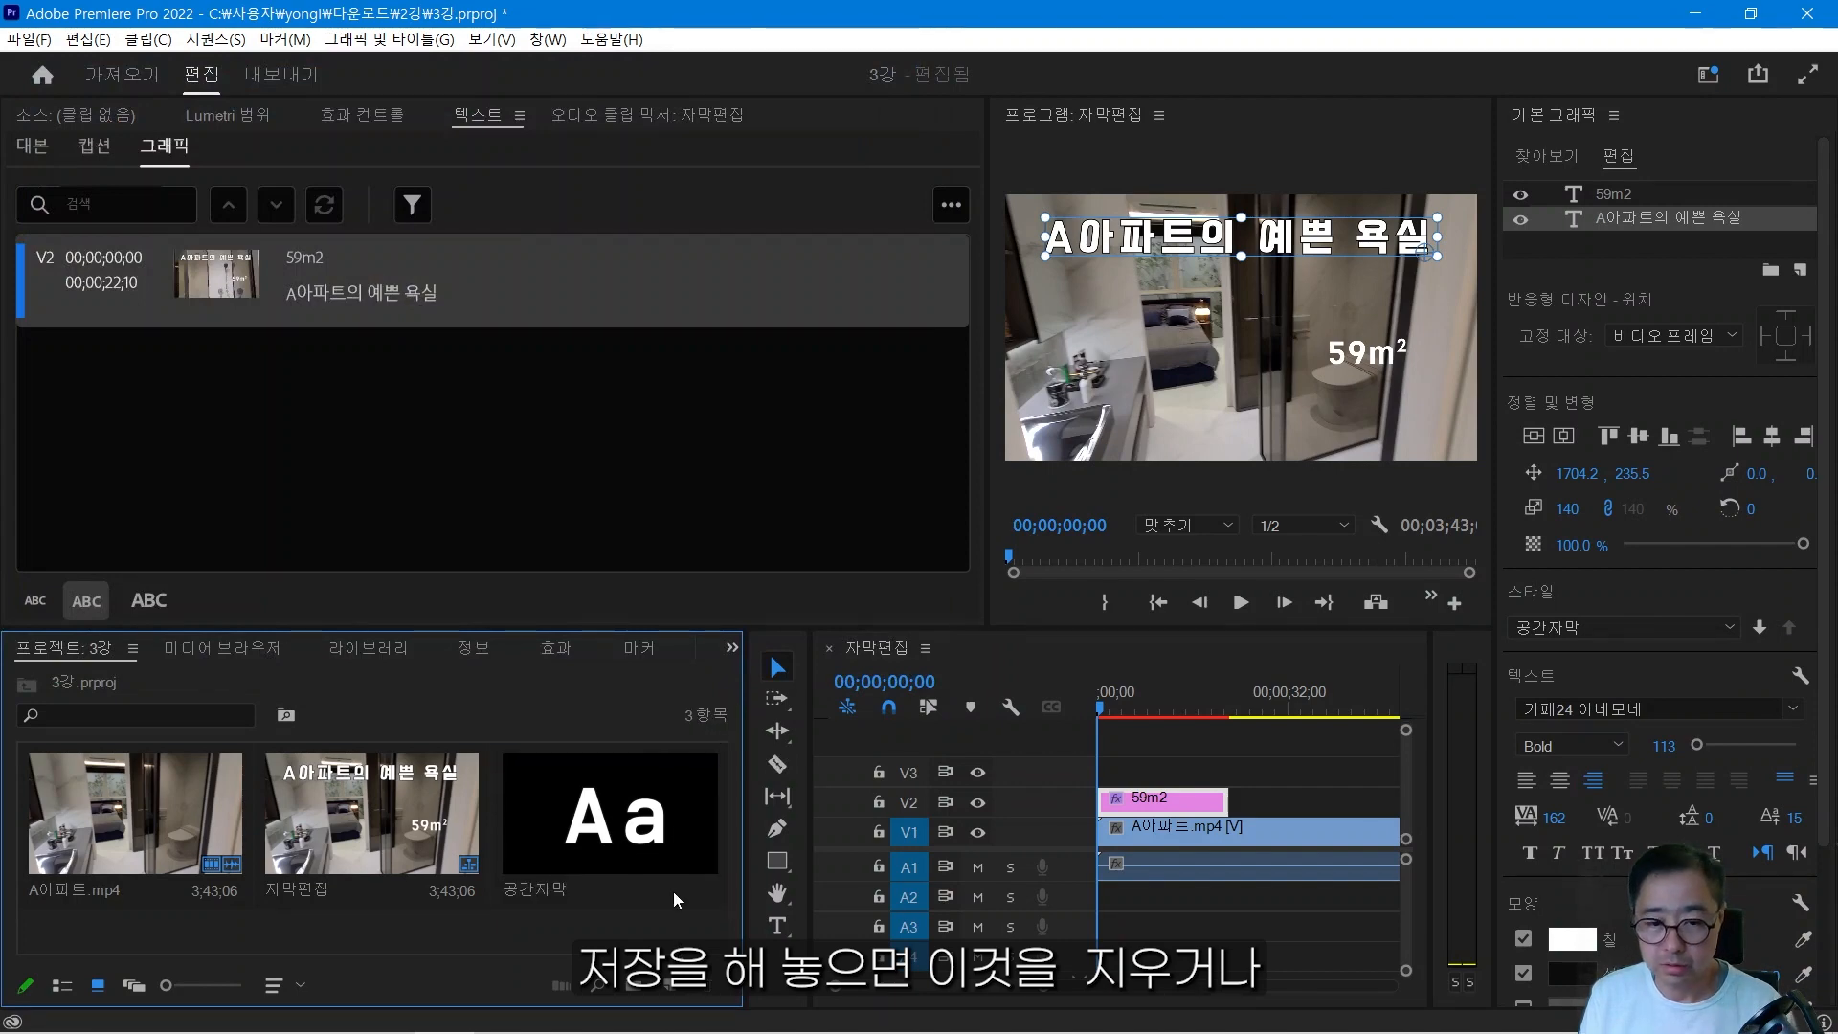
click(565, 843)
key(Delete)
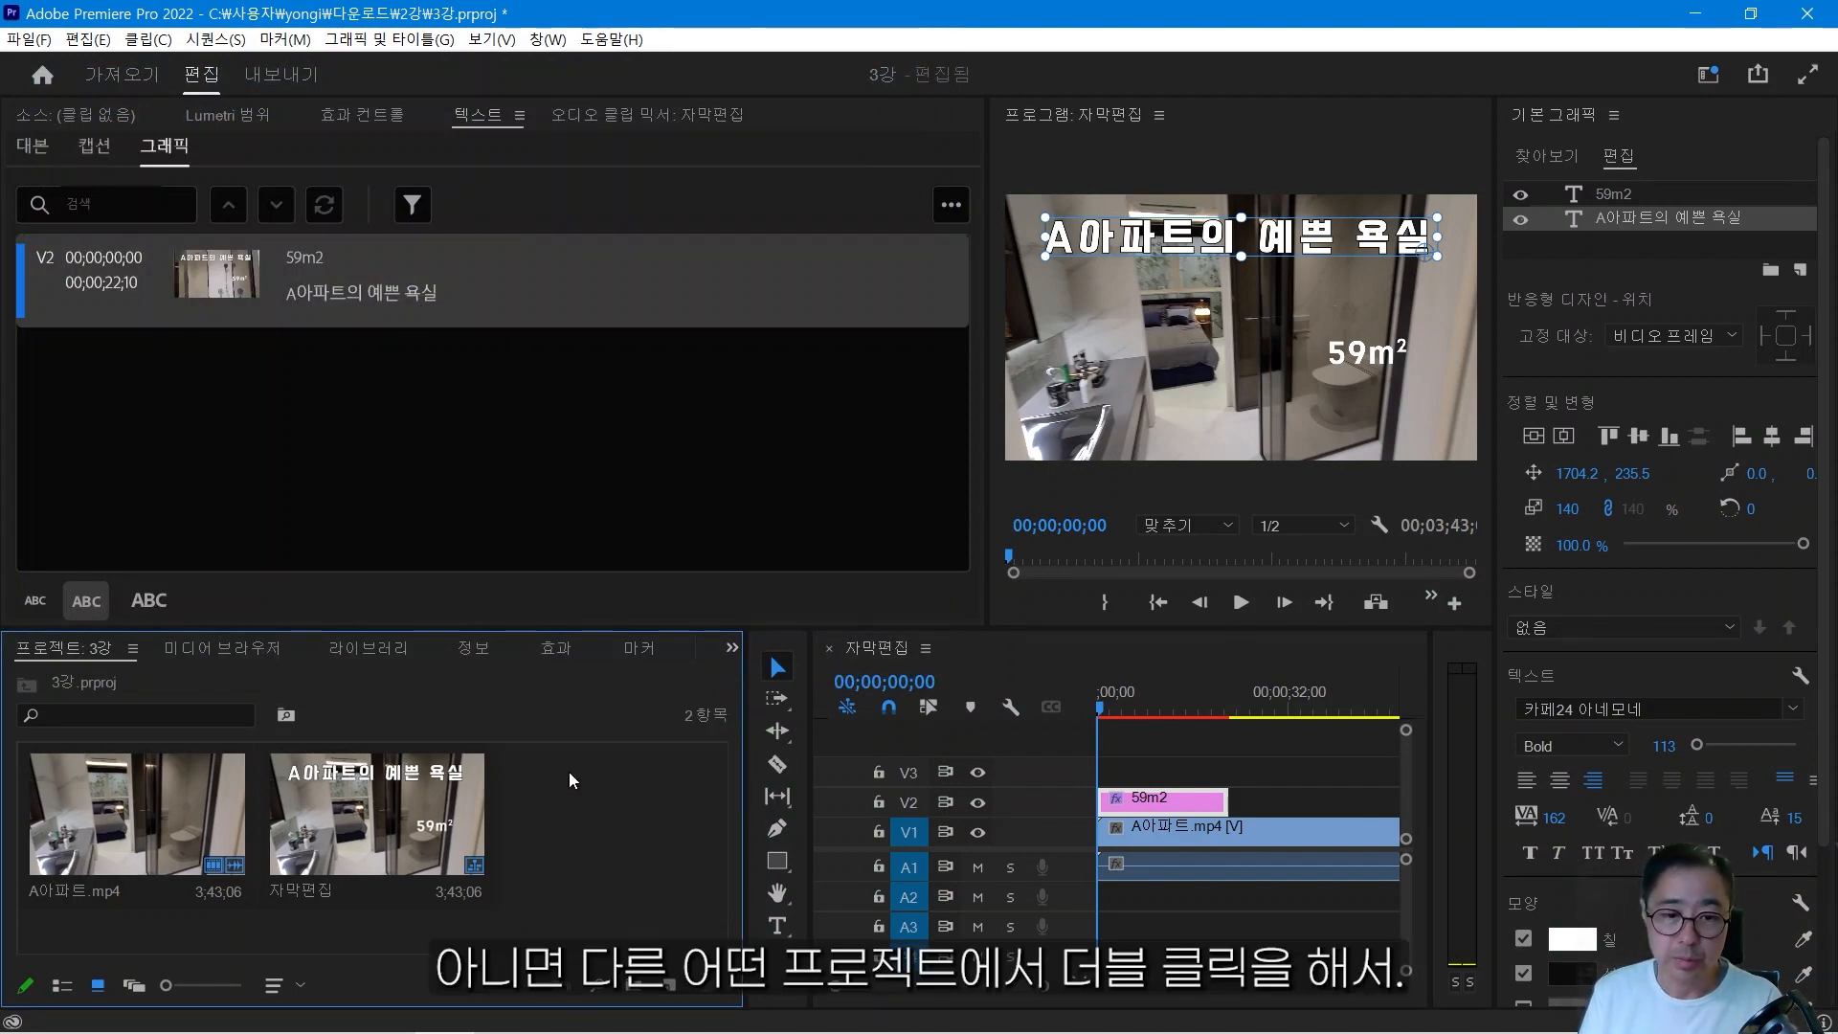
Import the 공간자막.prtextstyle file from the 3강 folder into the project.
double_click(638, 804)
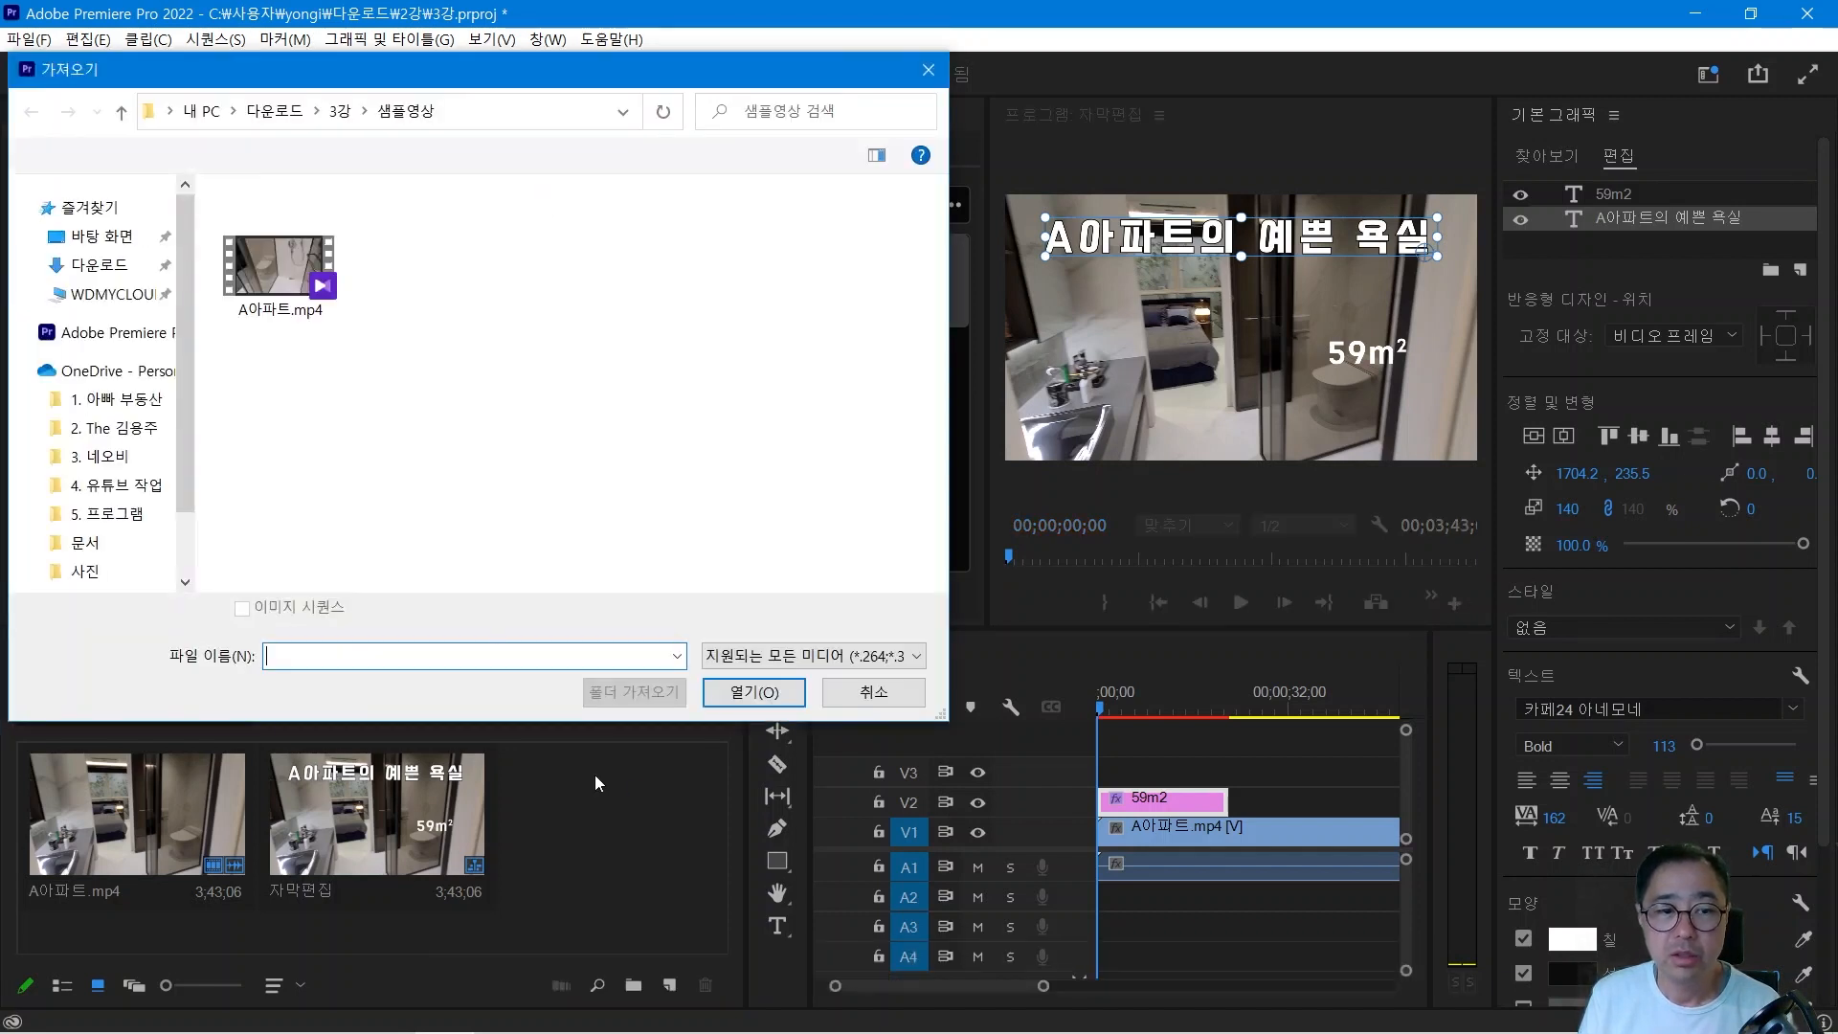
click(340, 111)
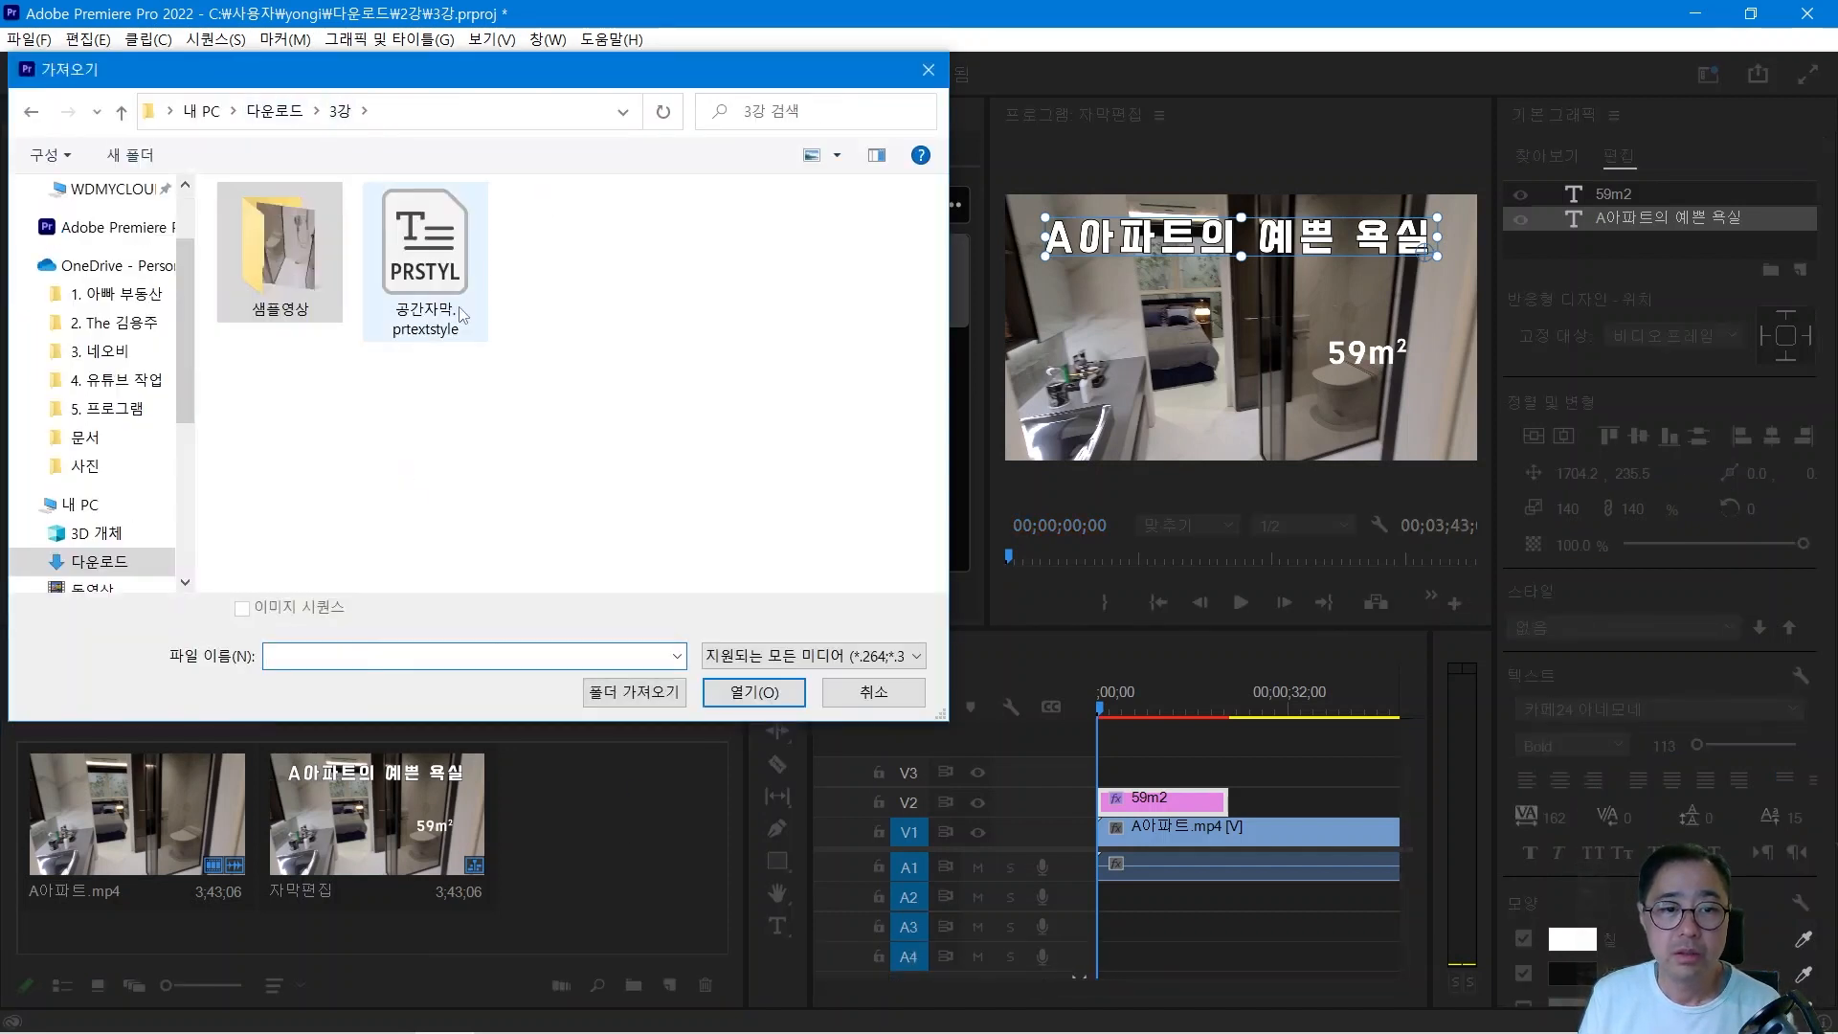
click(426, 260)
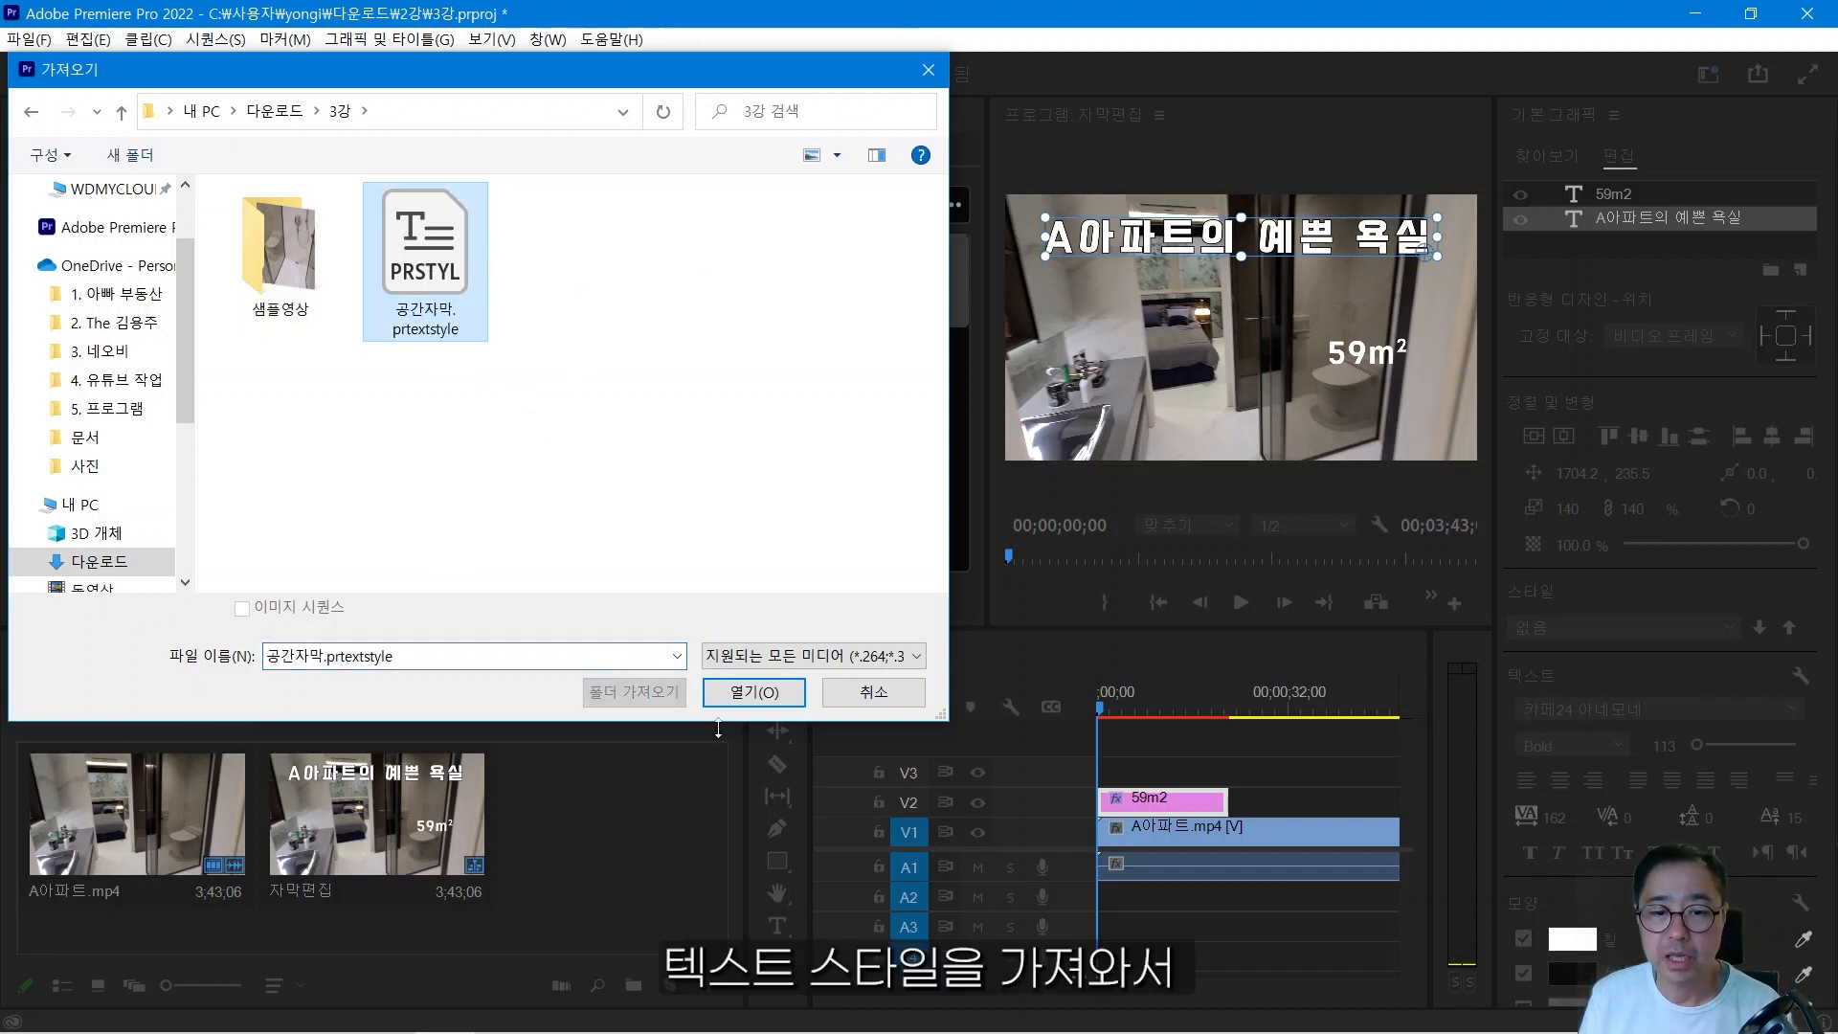
click(755, 692)
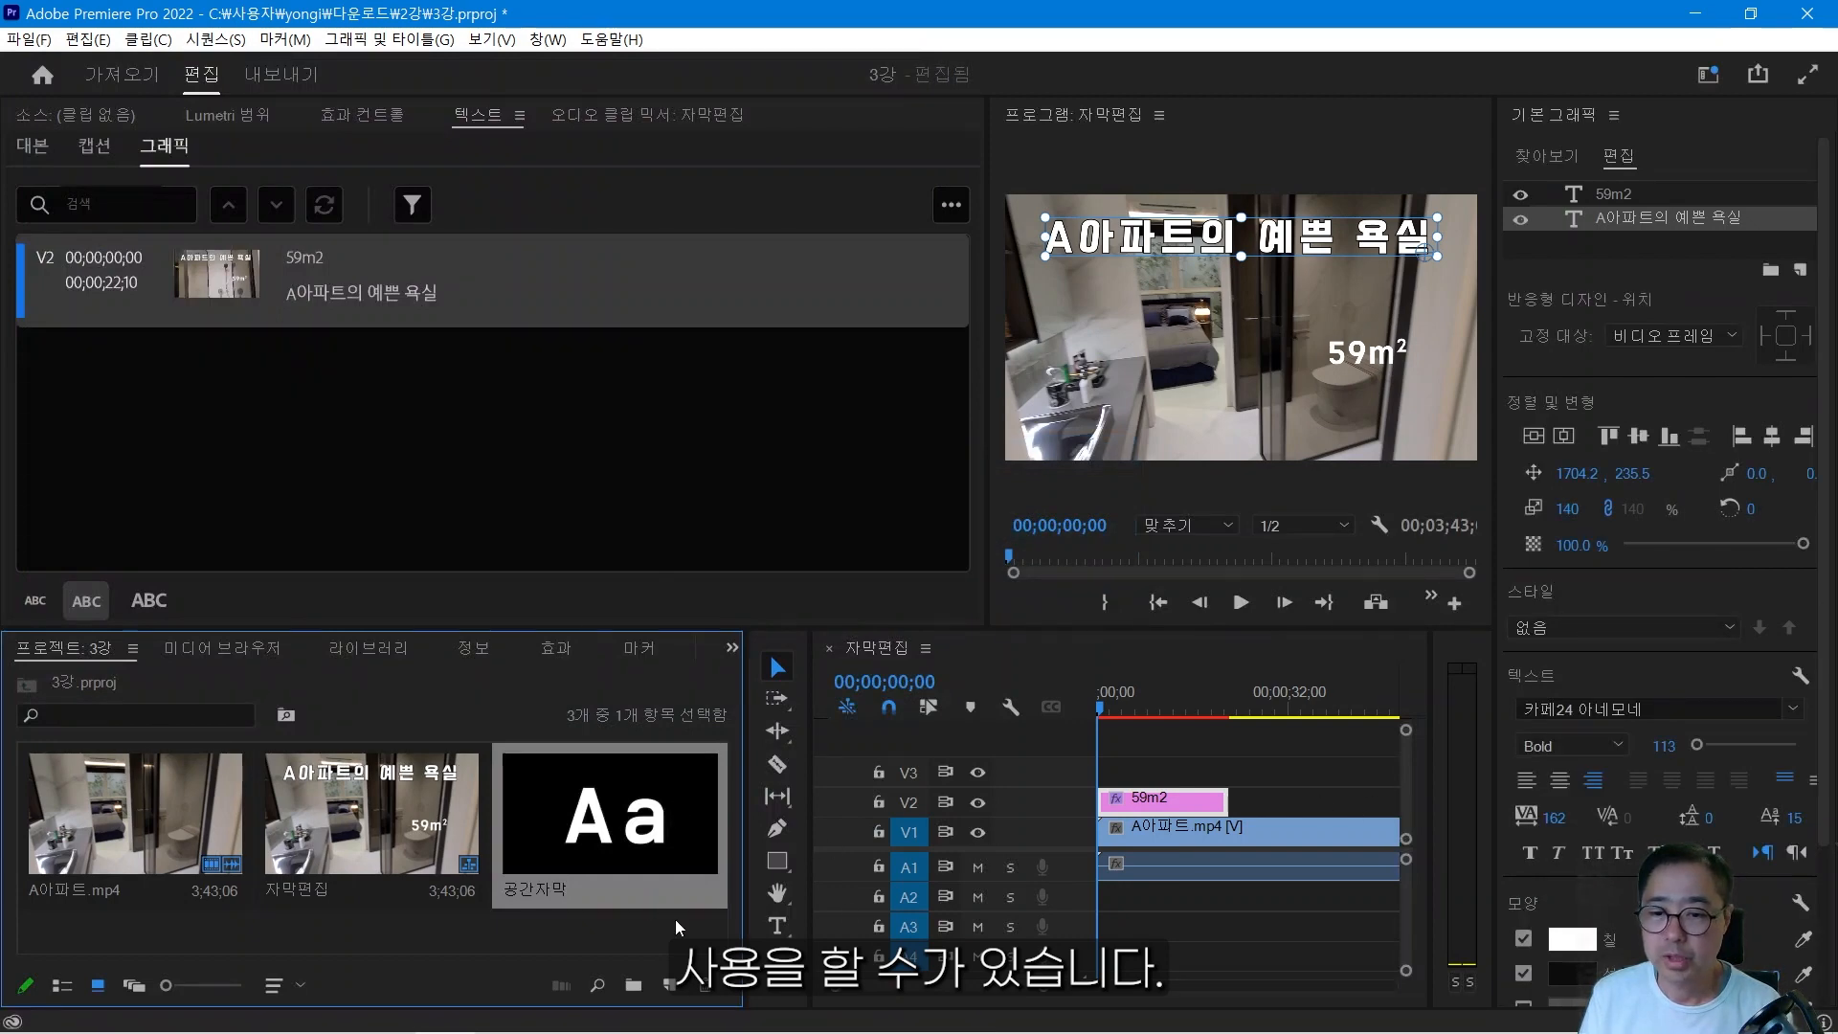
Add a new text graphic reading 욕실 on the empty part of V2 at 00;00;32;29, with Effect Controls displayed.
click(1310, 713)
drag(1297, 744, 1293, 745)
click(1359, 800)
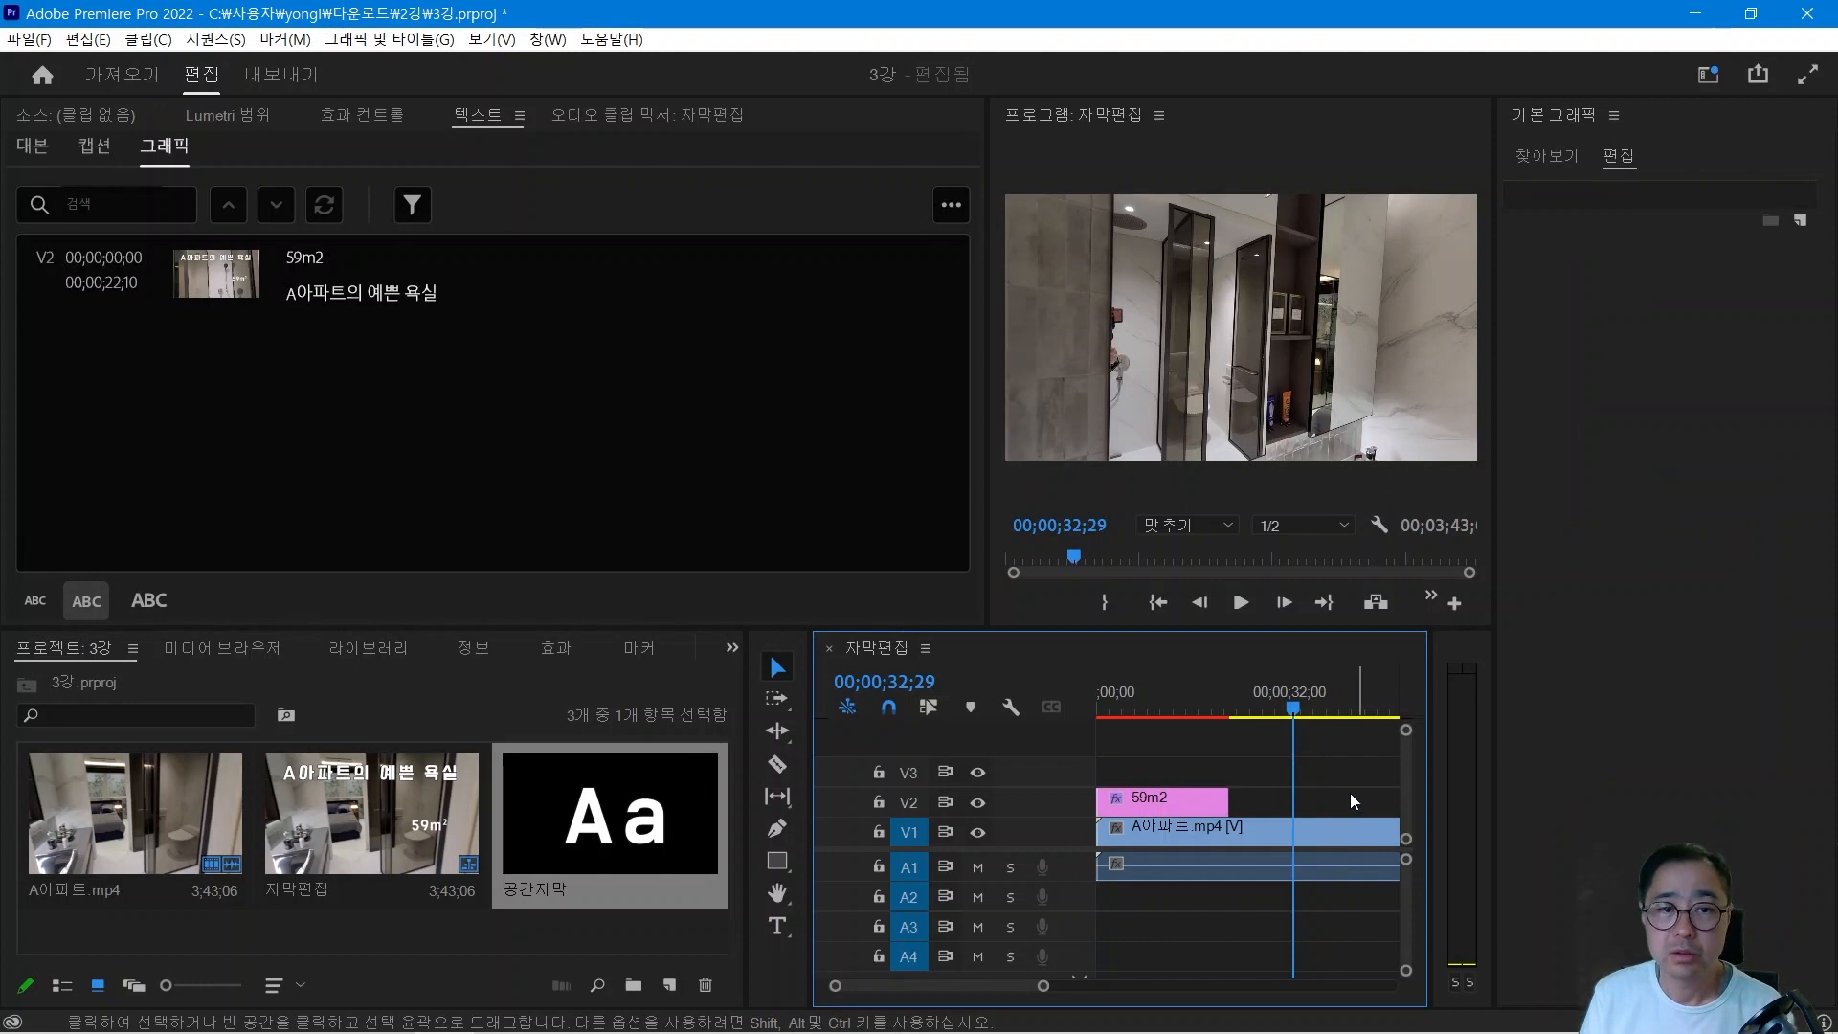
key(shift+5)
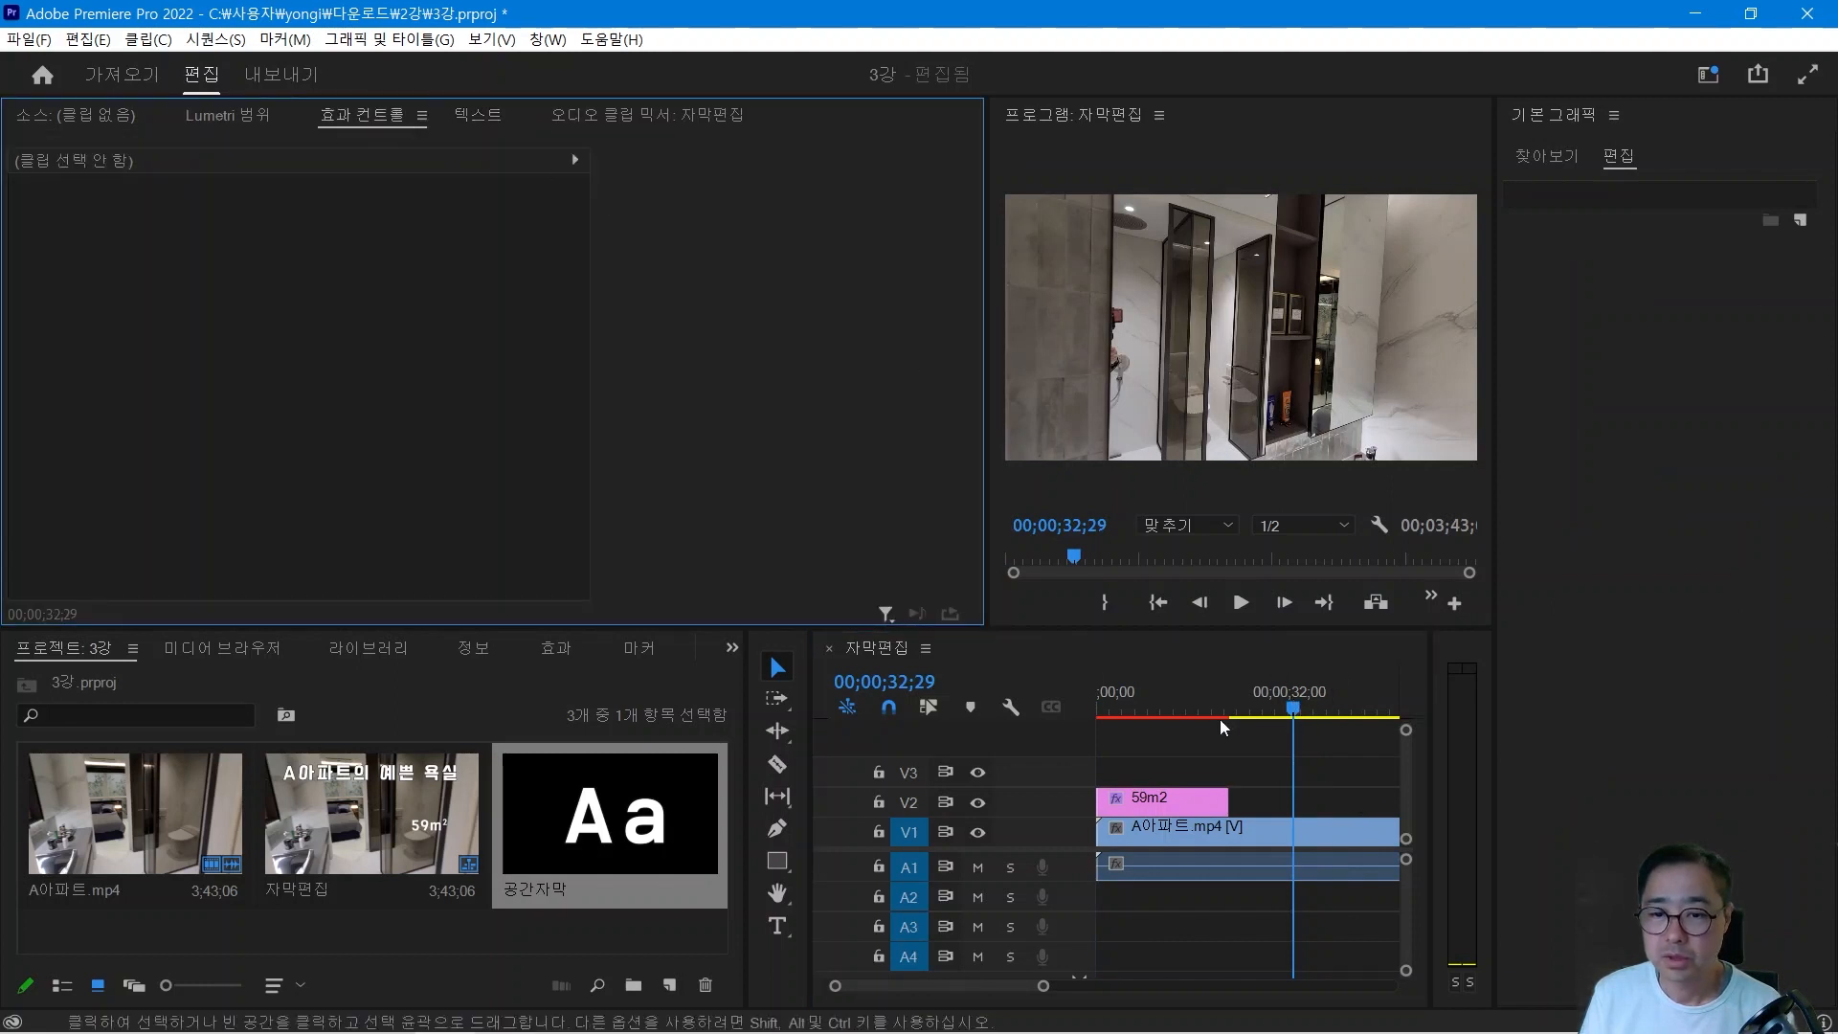
click(778, 926)
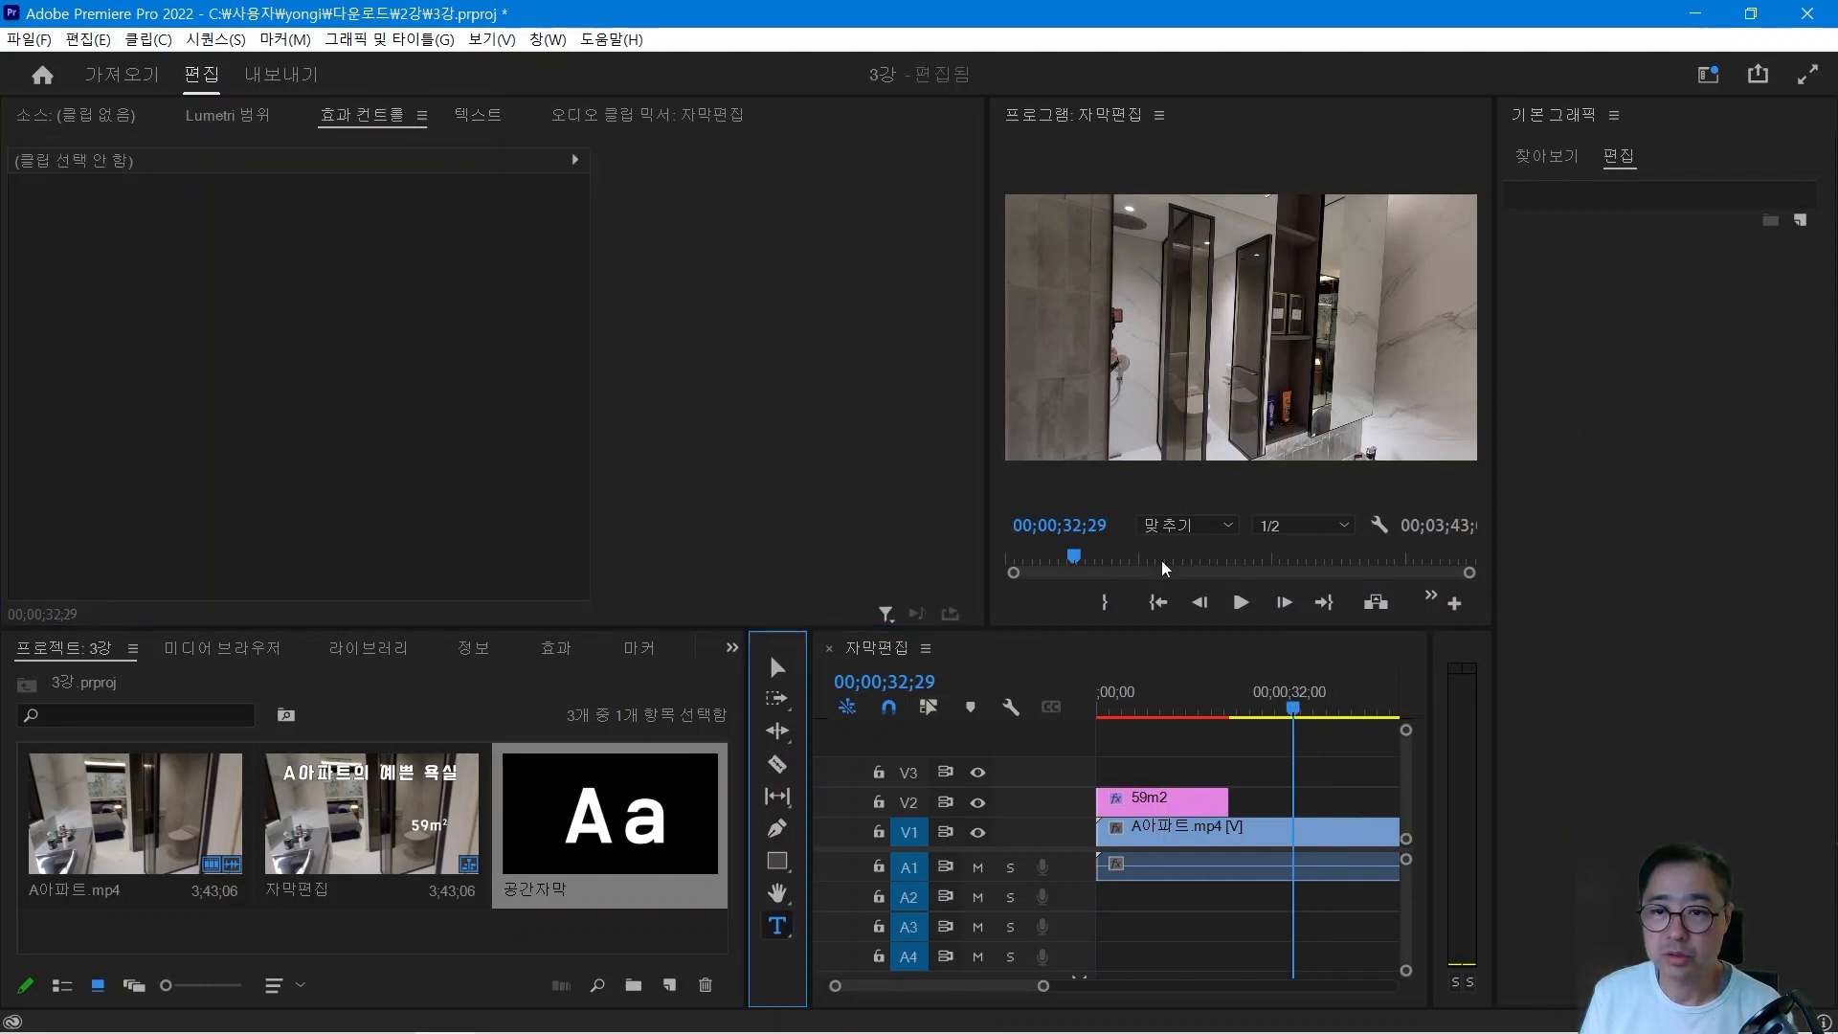
click(1379, 285)
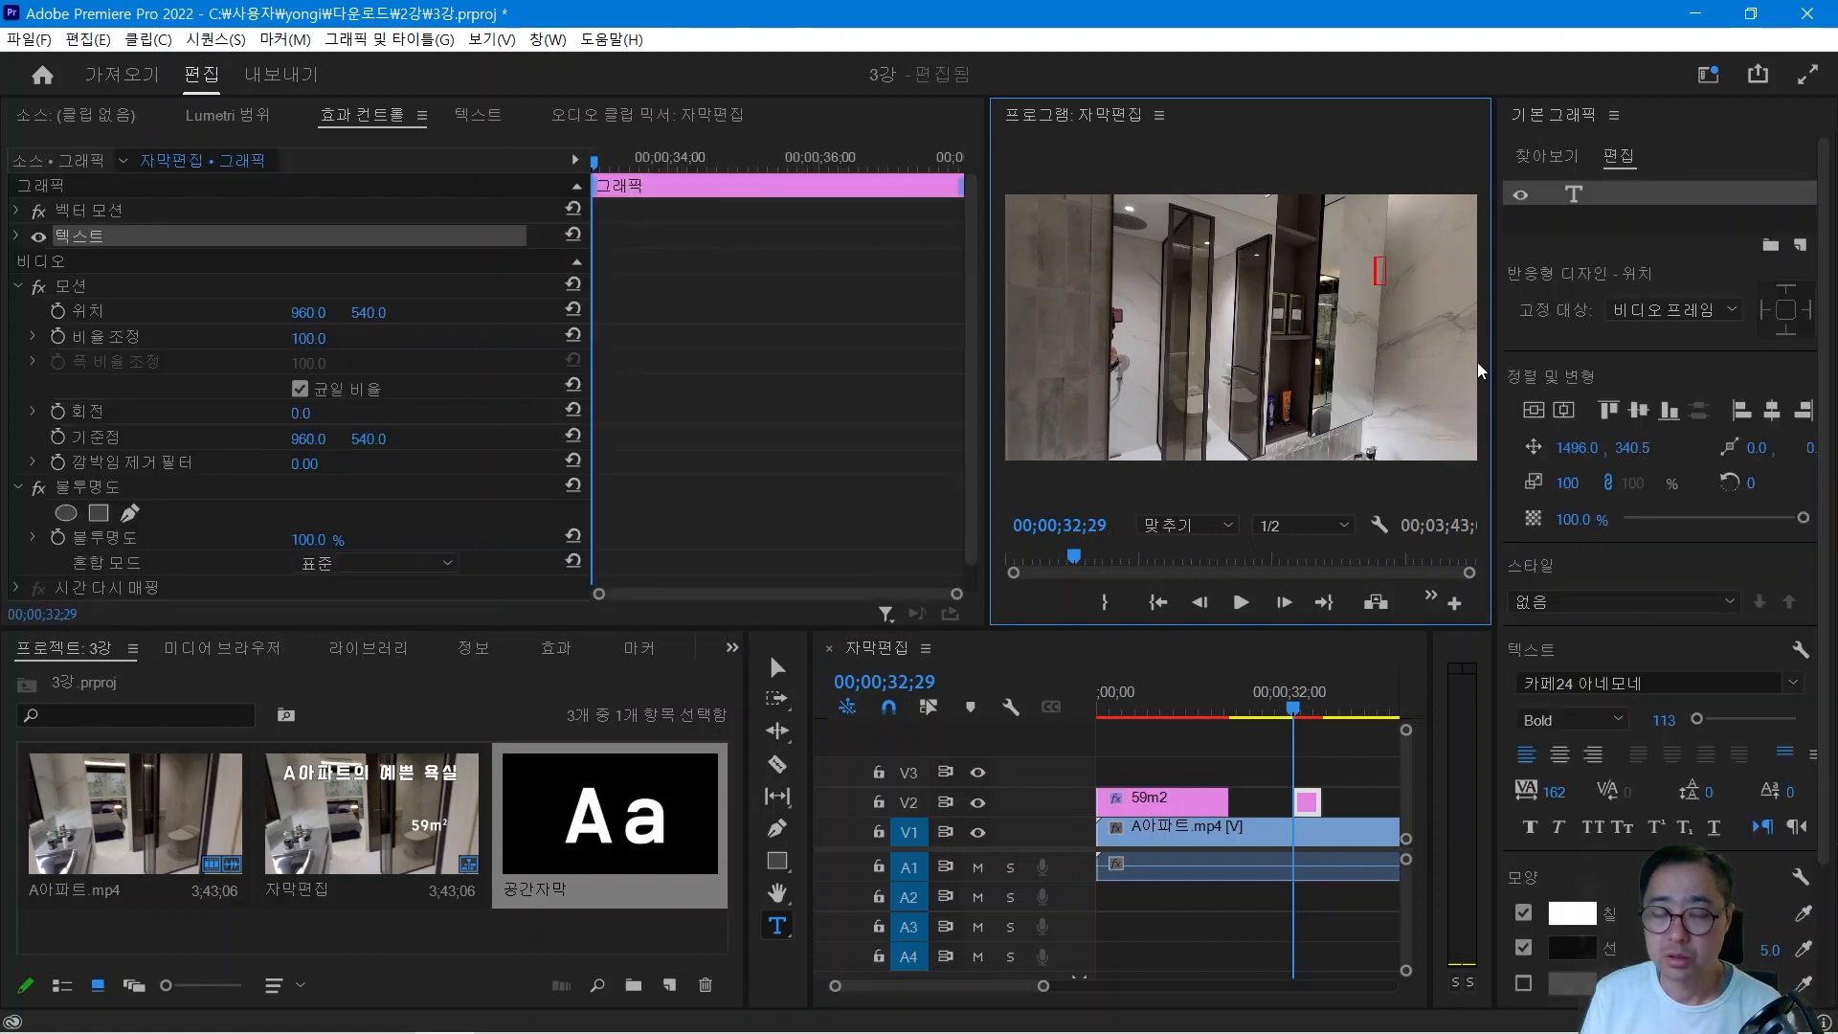
text(욕실)
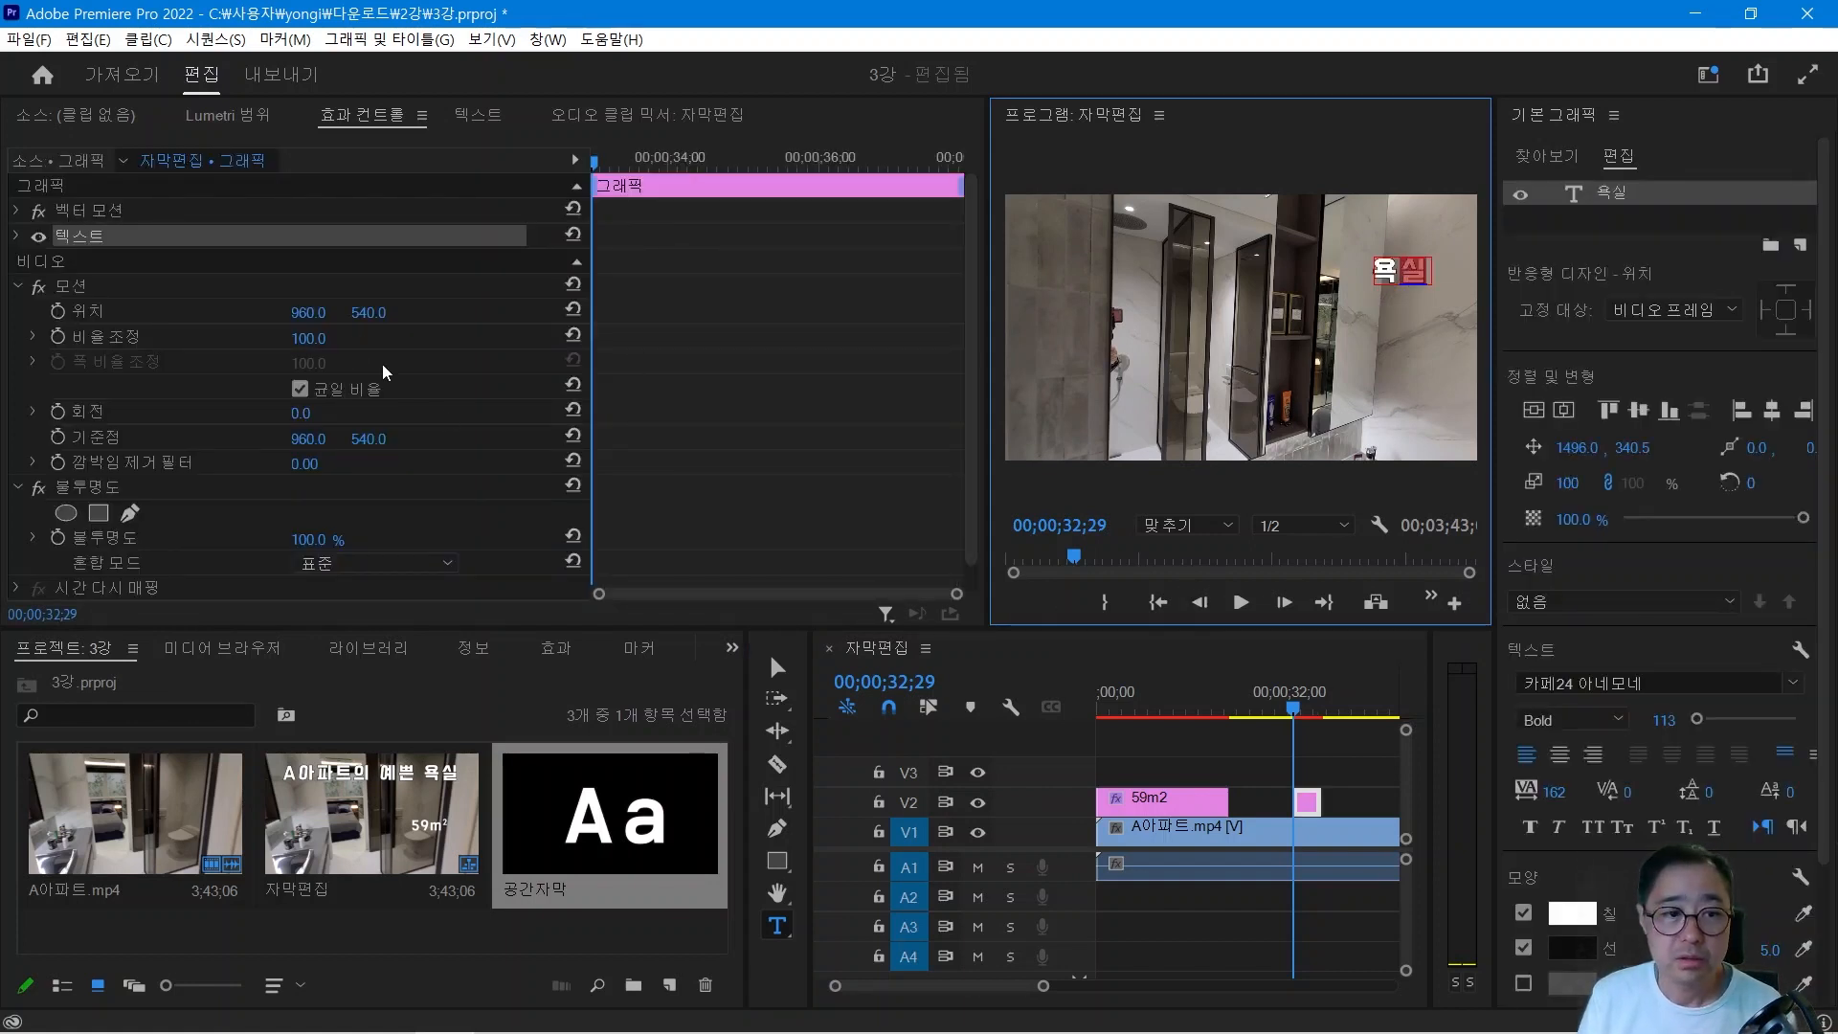
Reset the 욕실 text's attributes, enlarge it to a scale of 222, and move it to the frame's upper right area.
click(573, 235)
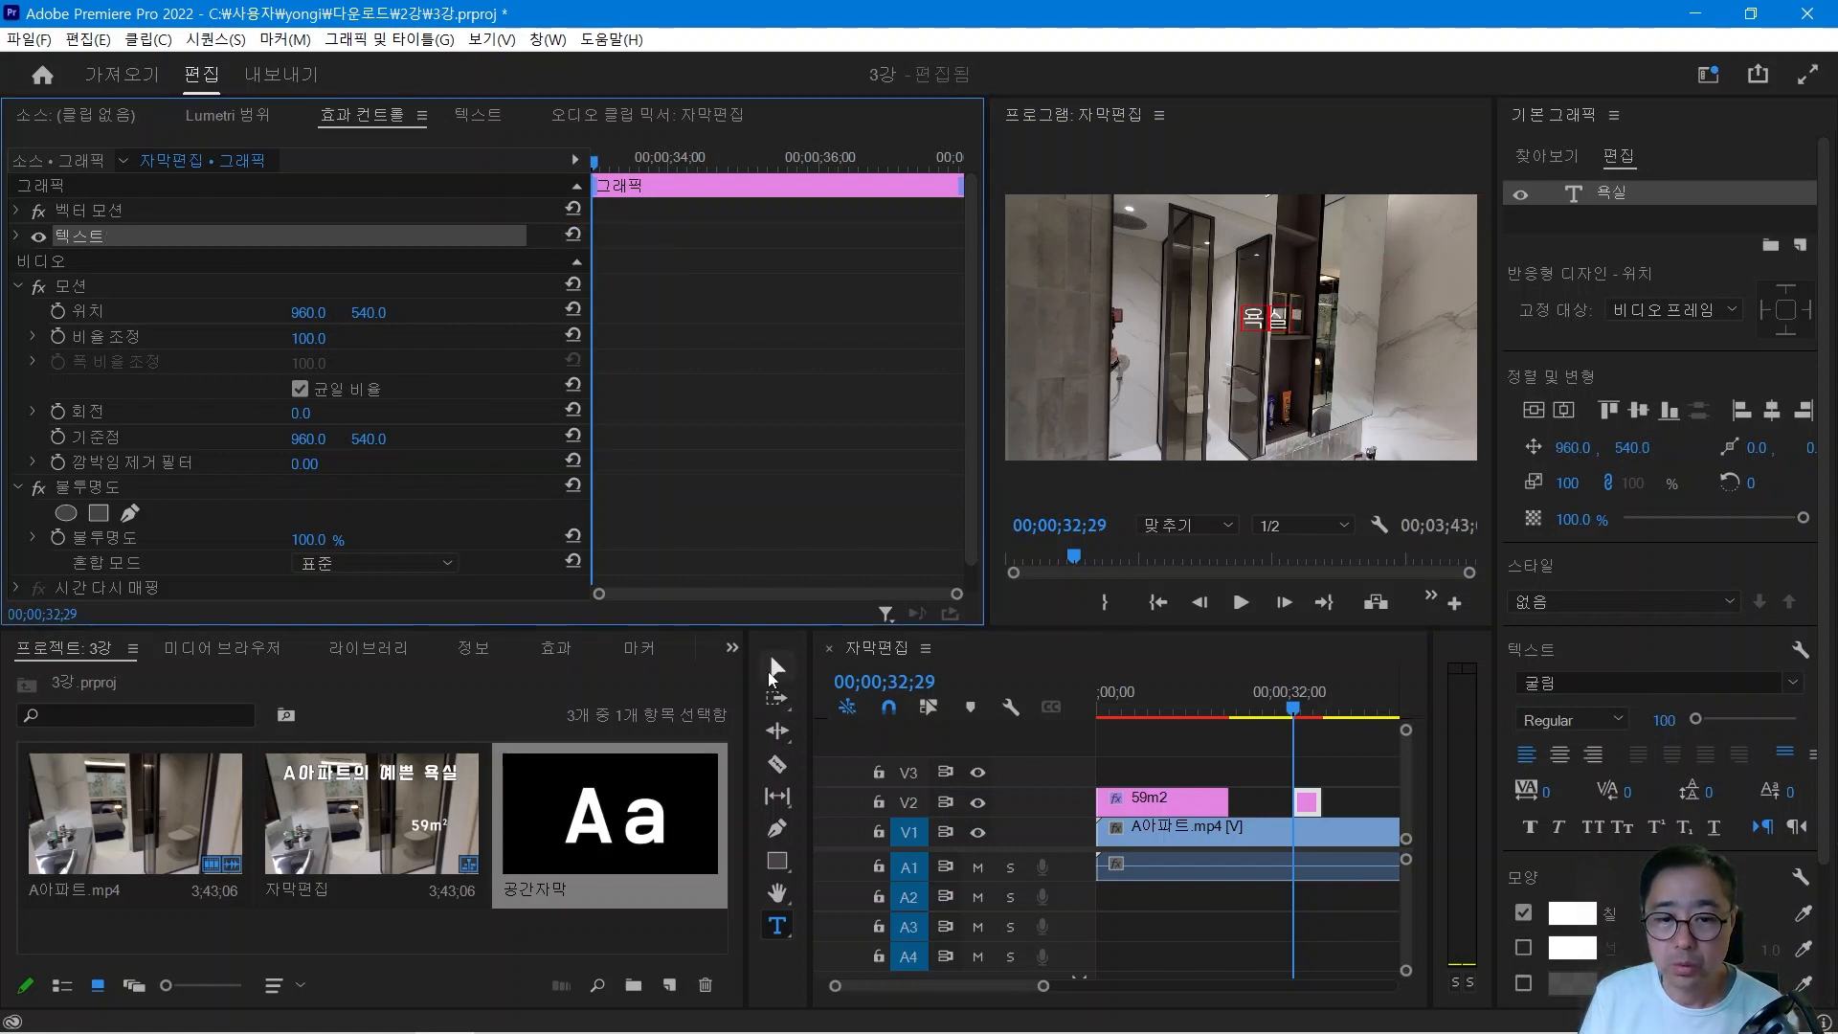
key(v)
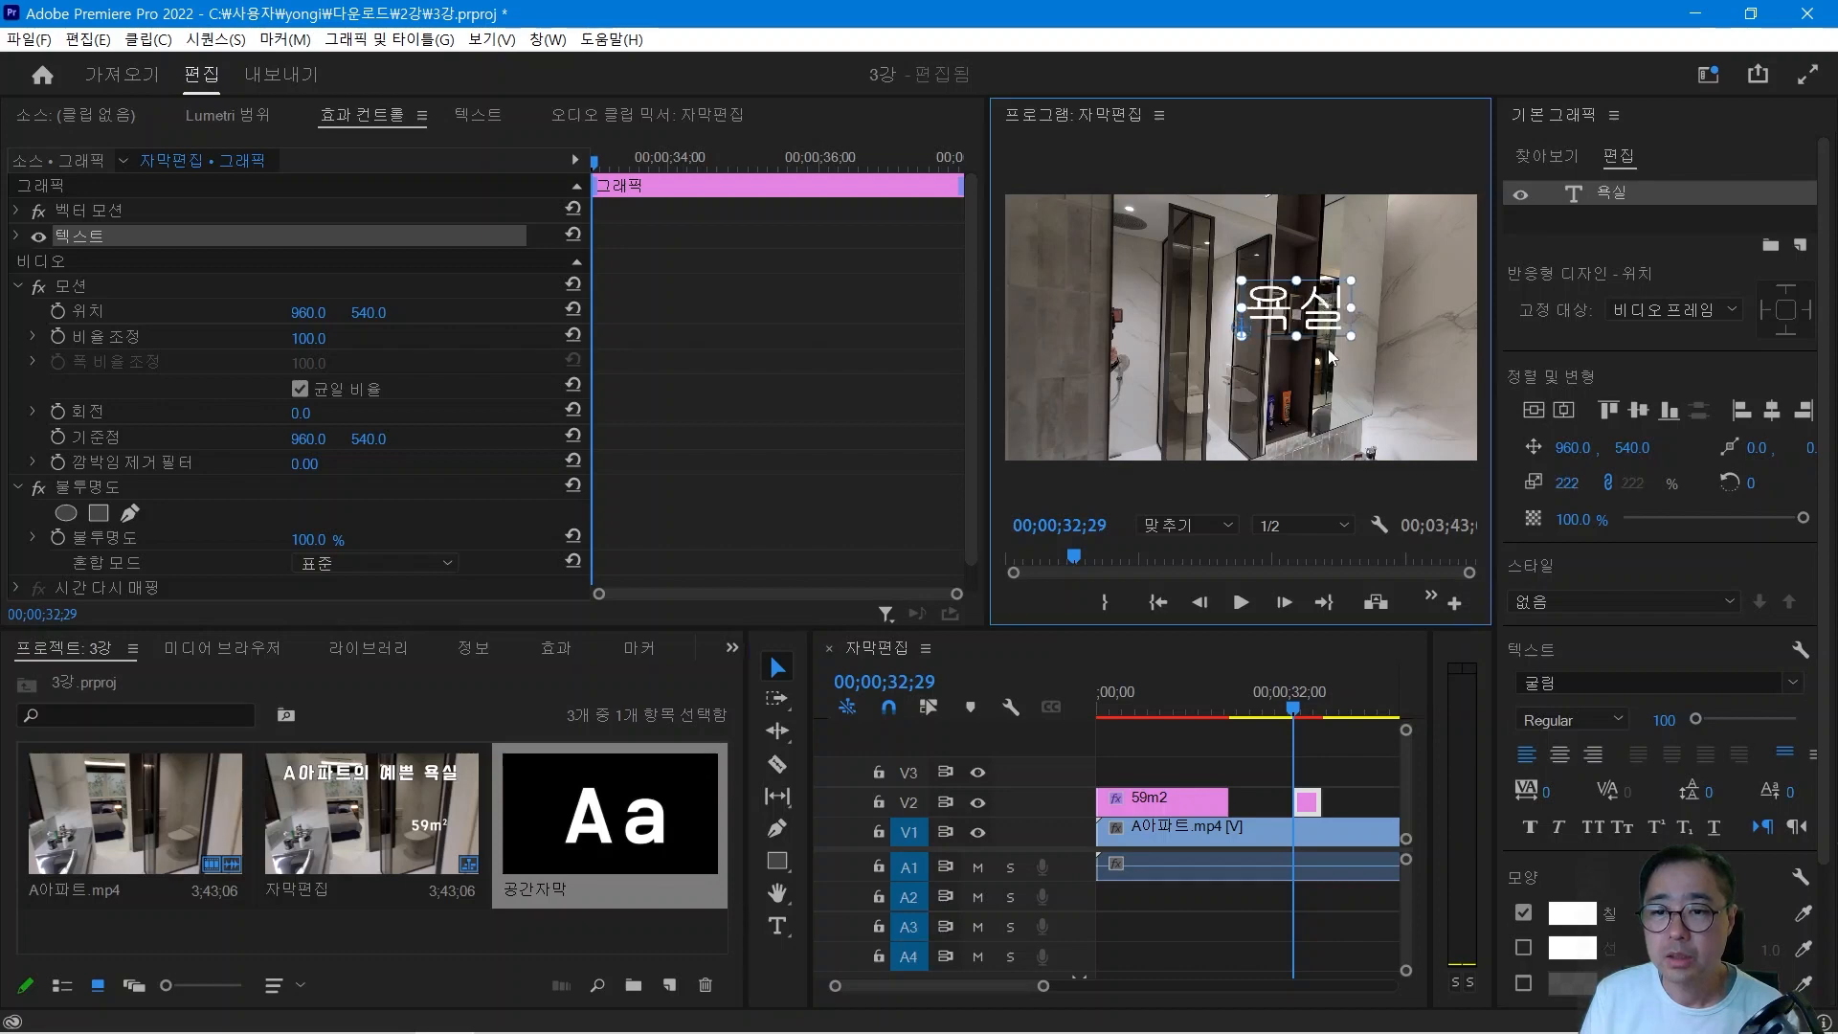
drag(1293, 330, 1420, 264)
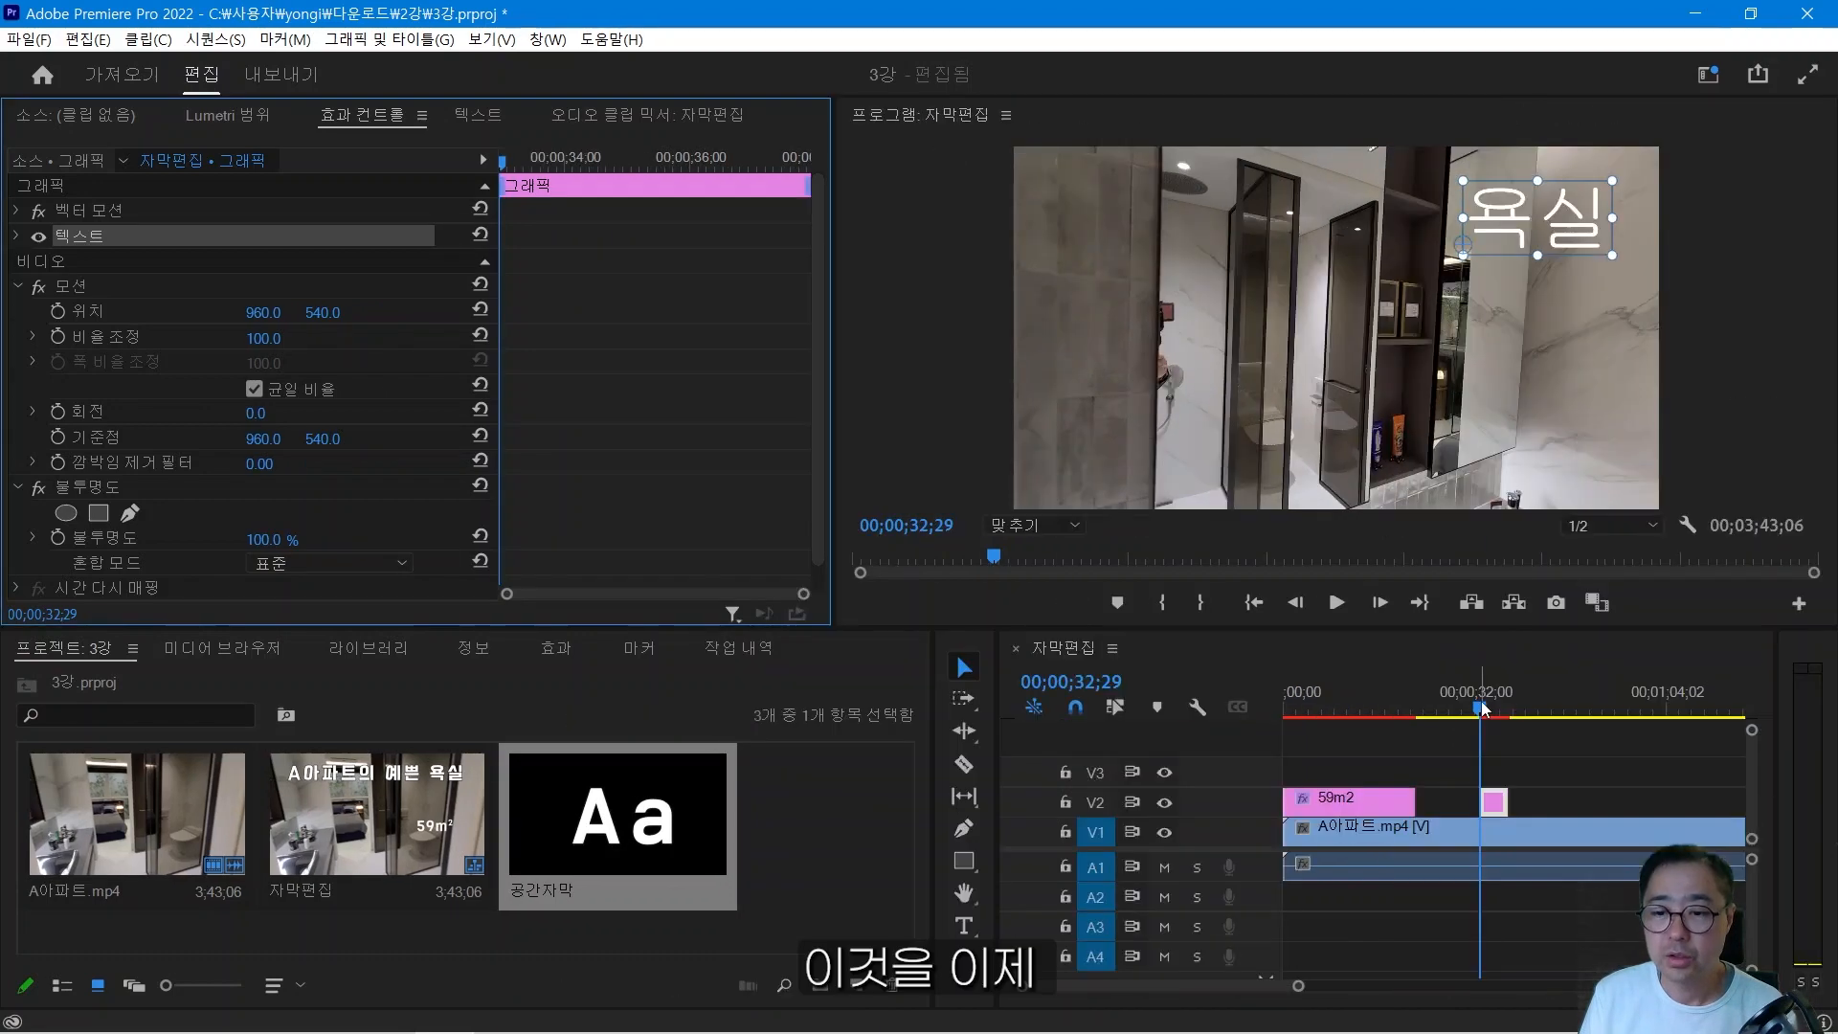
Move the playhead to 00;00;33;23 and apply the 공간자막 text style to the 욕실 graphic clip on V2.
drag(1482, 709, 1486, 708)
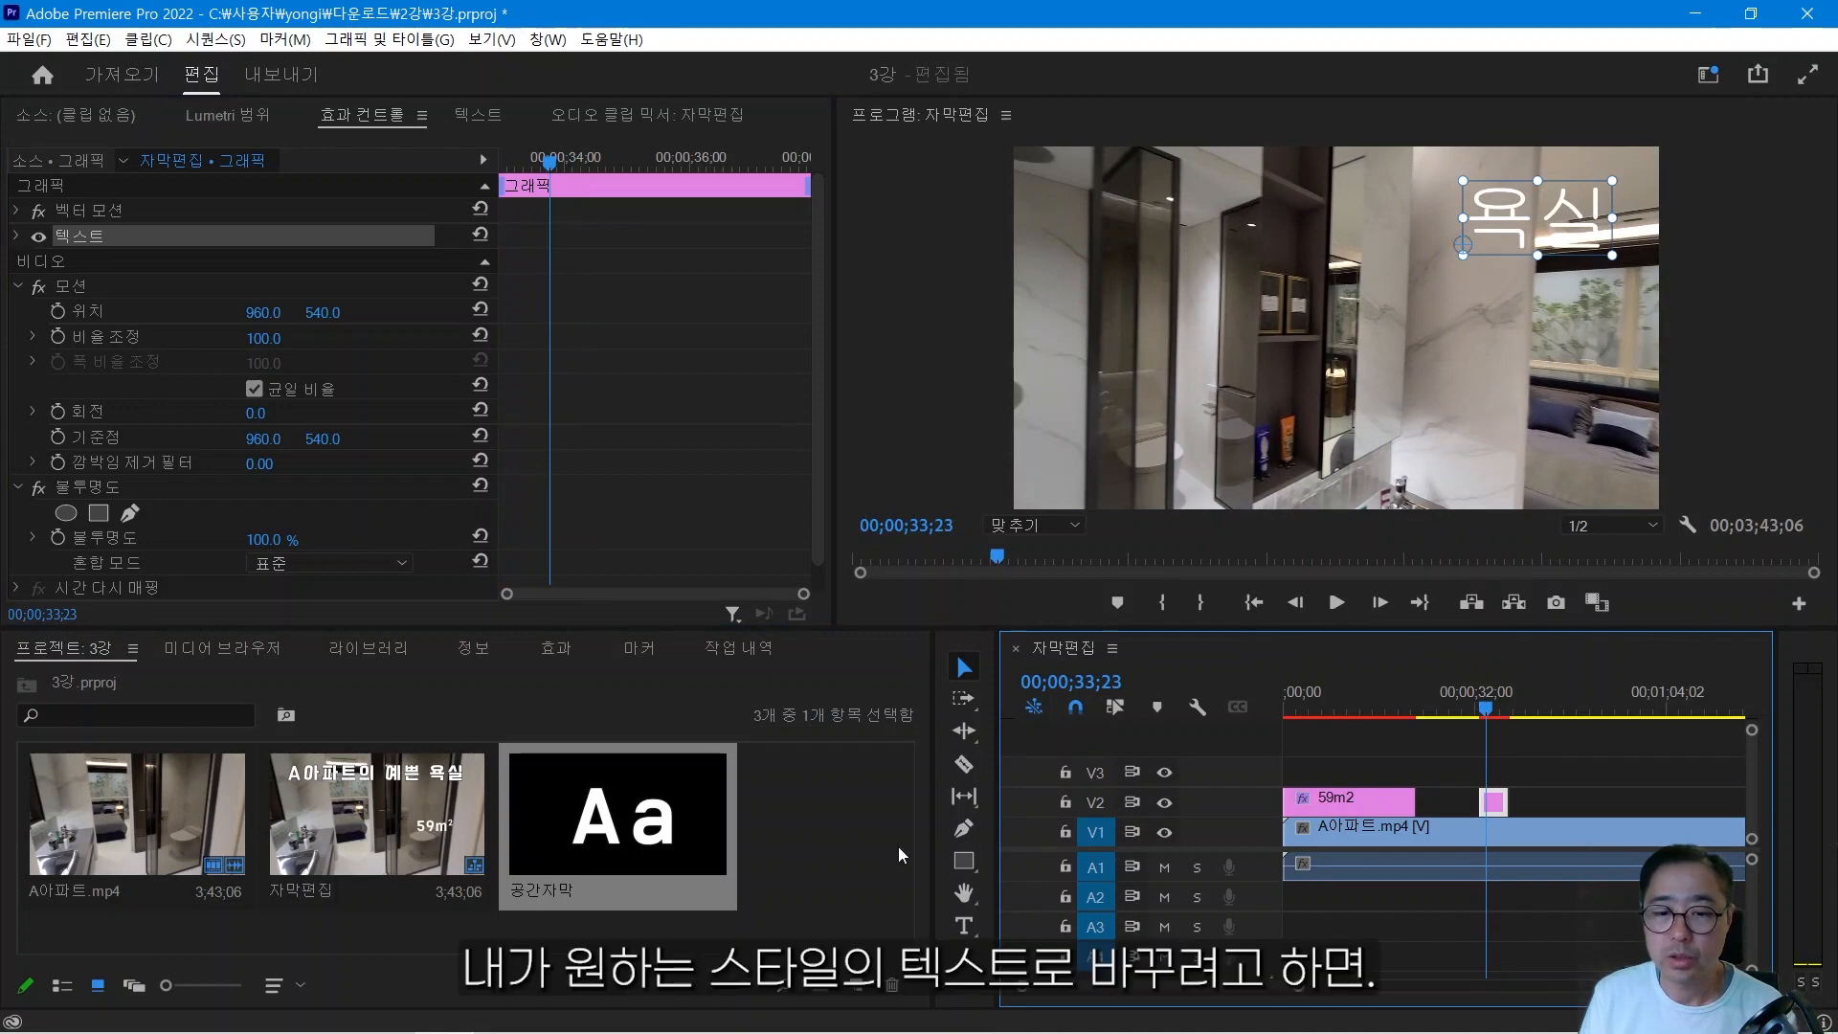
click(620, 819)
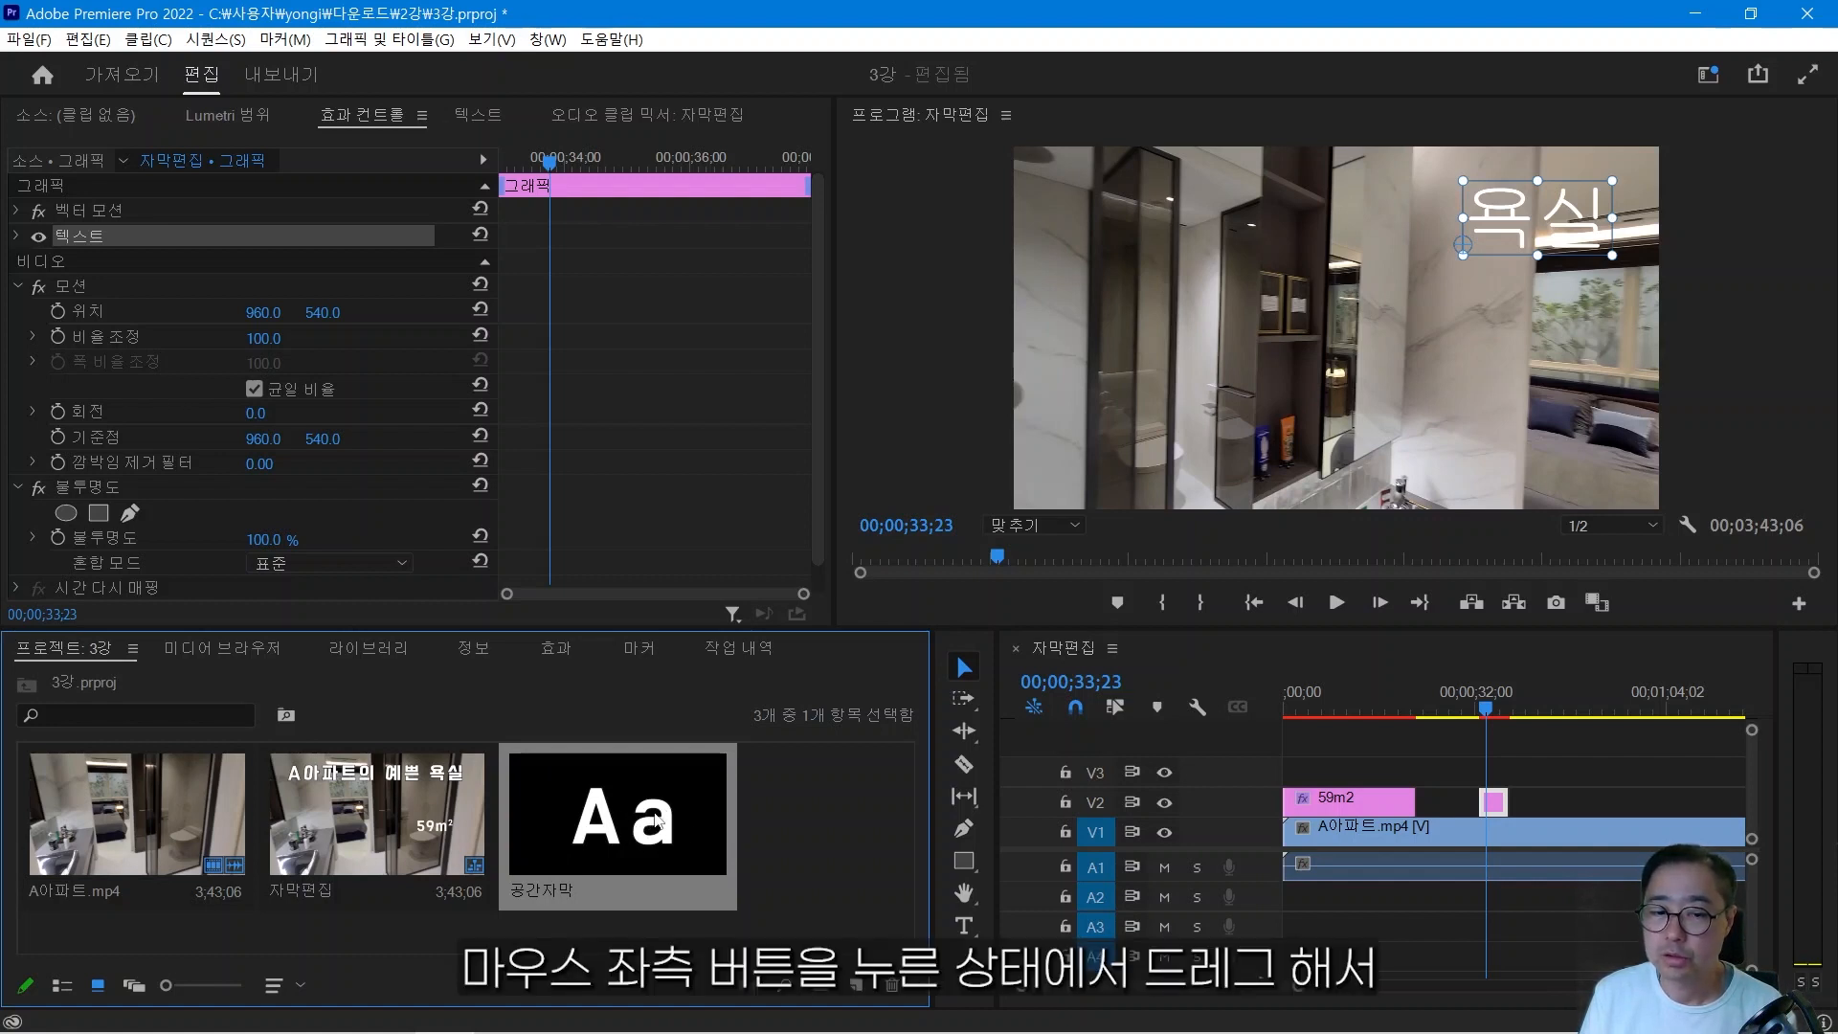
drag(647, 829, 1492, 804)
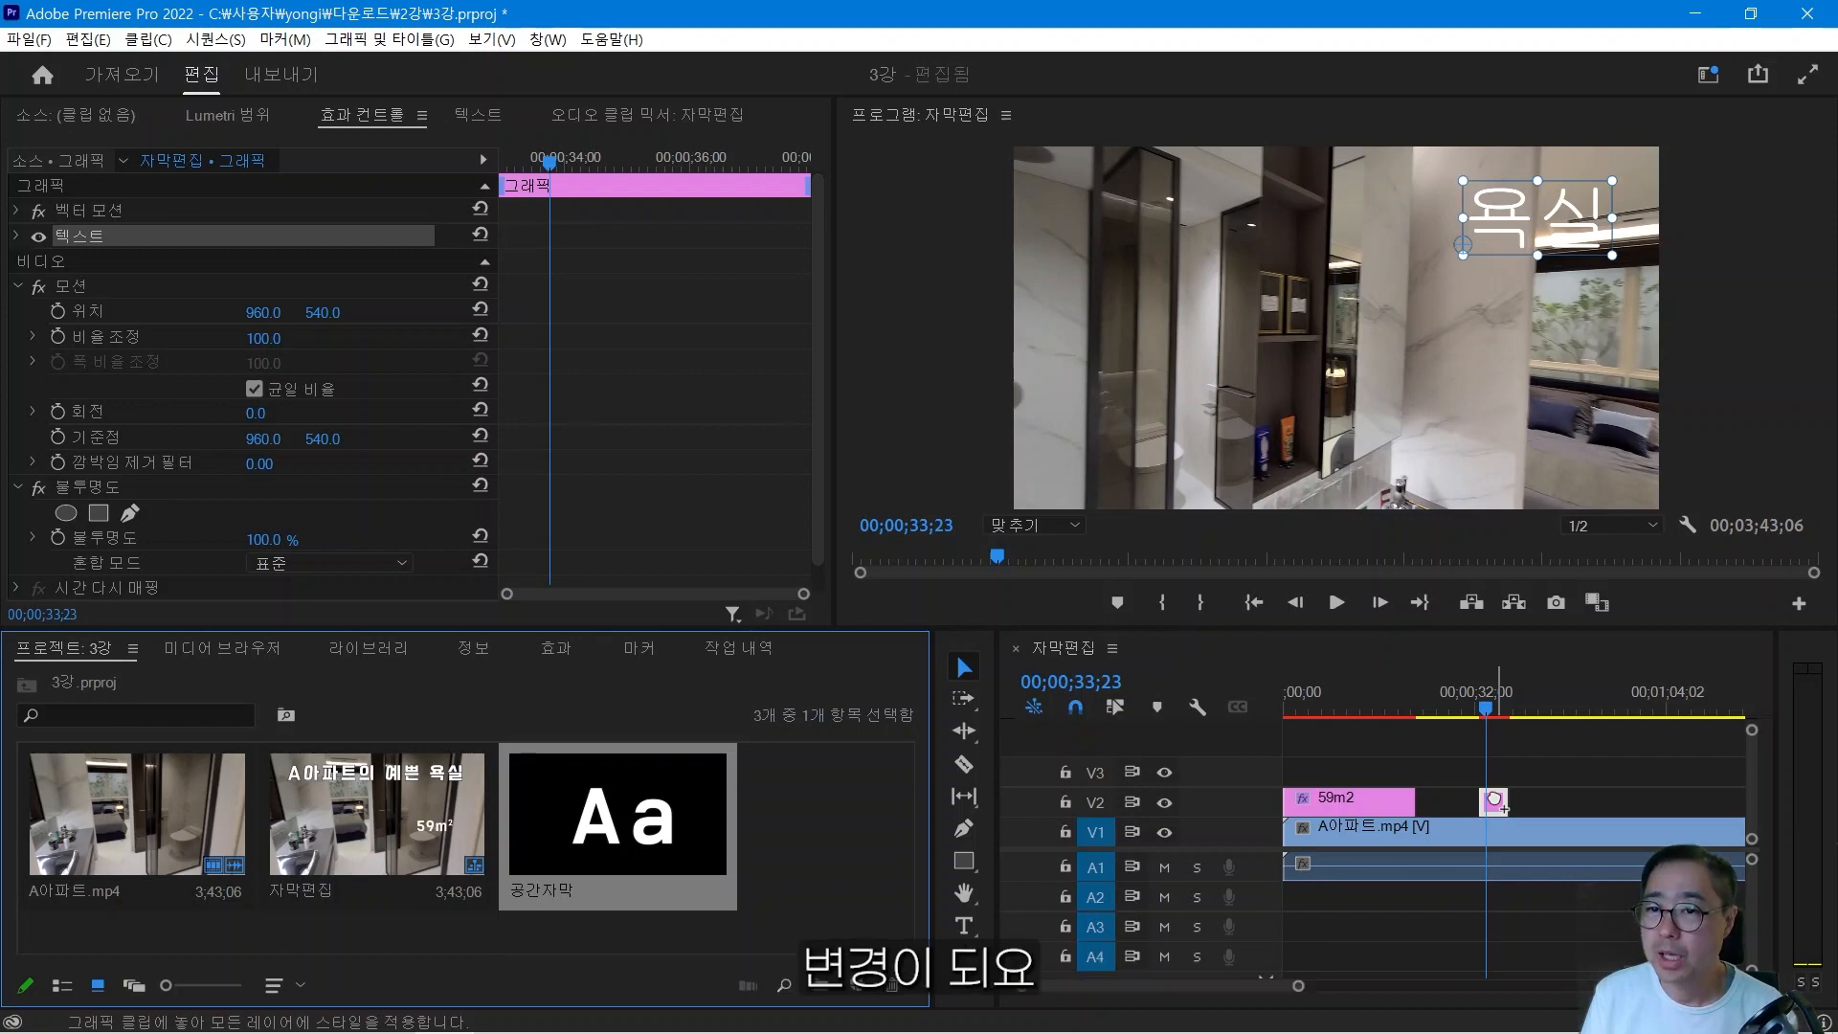
Apply the 공간자막 style to the 욕실 graphic on V2 and examine its source text font, fill and stroke settings.
drag(1495, 800, 1495, 801)
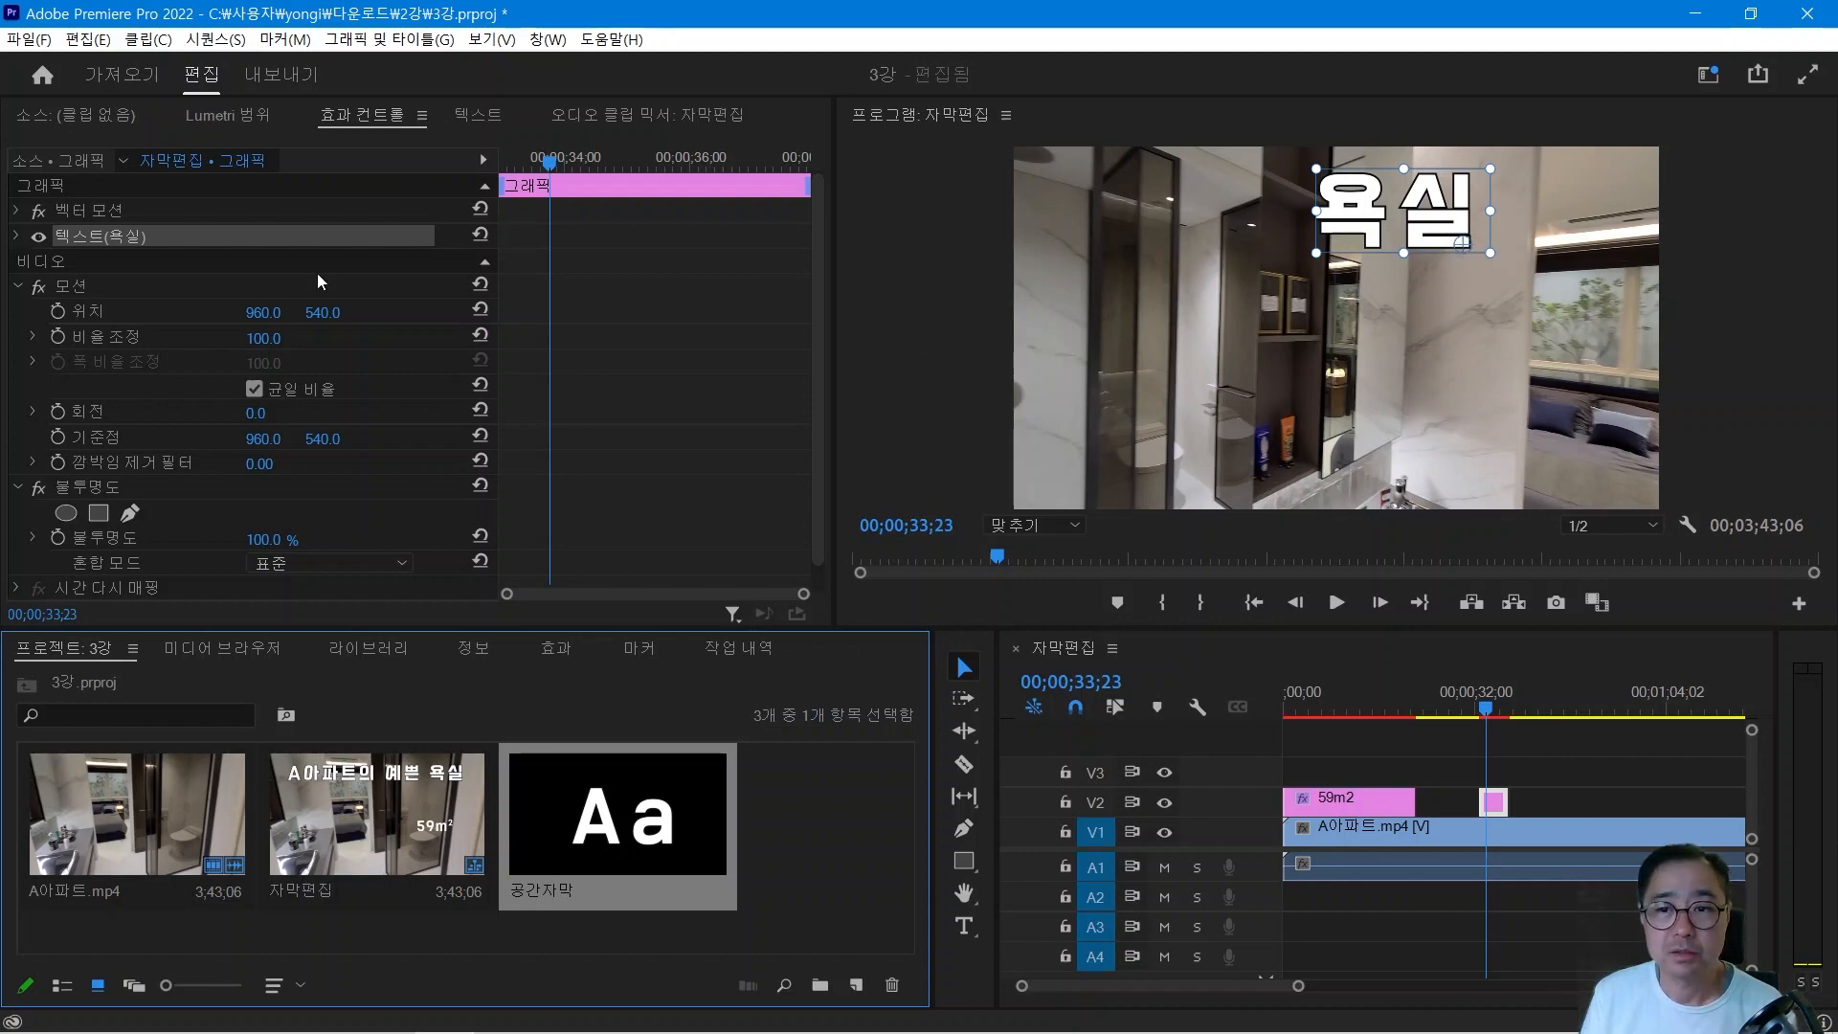
click(12, 247)
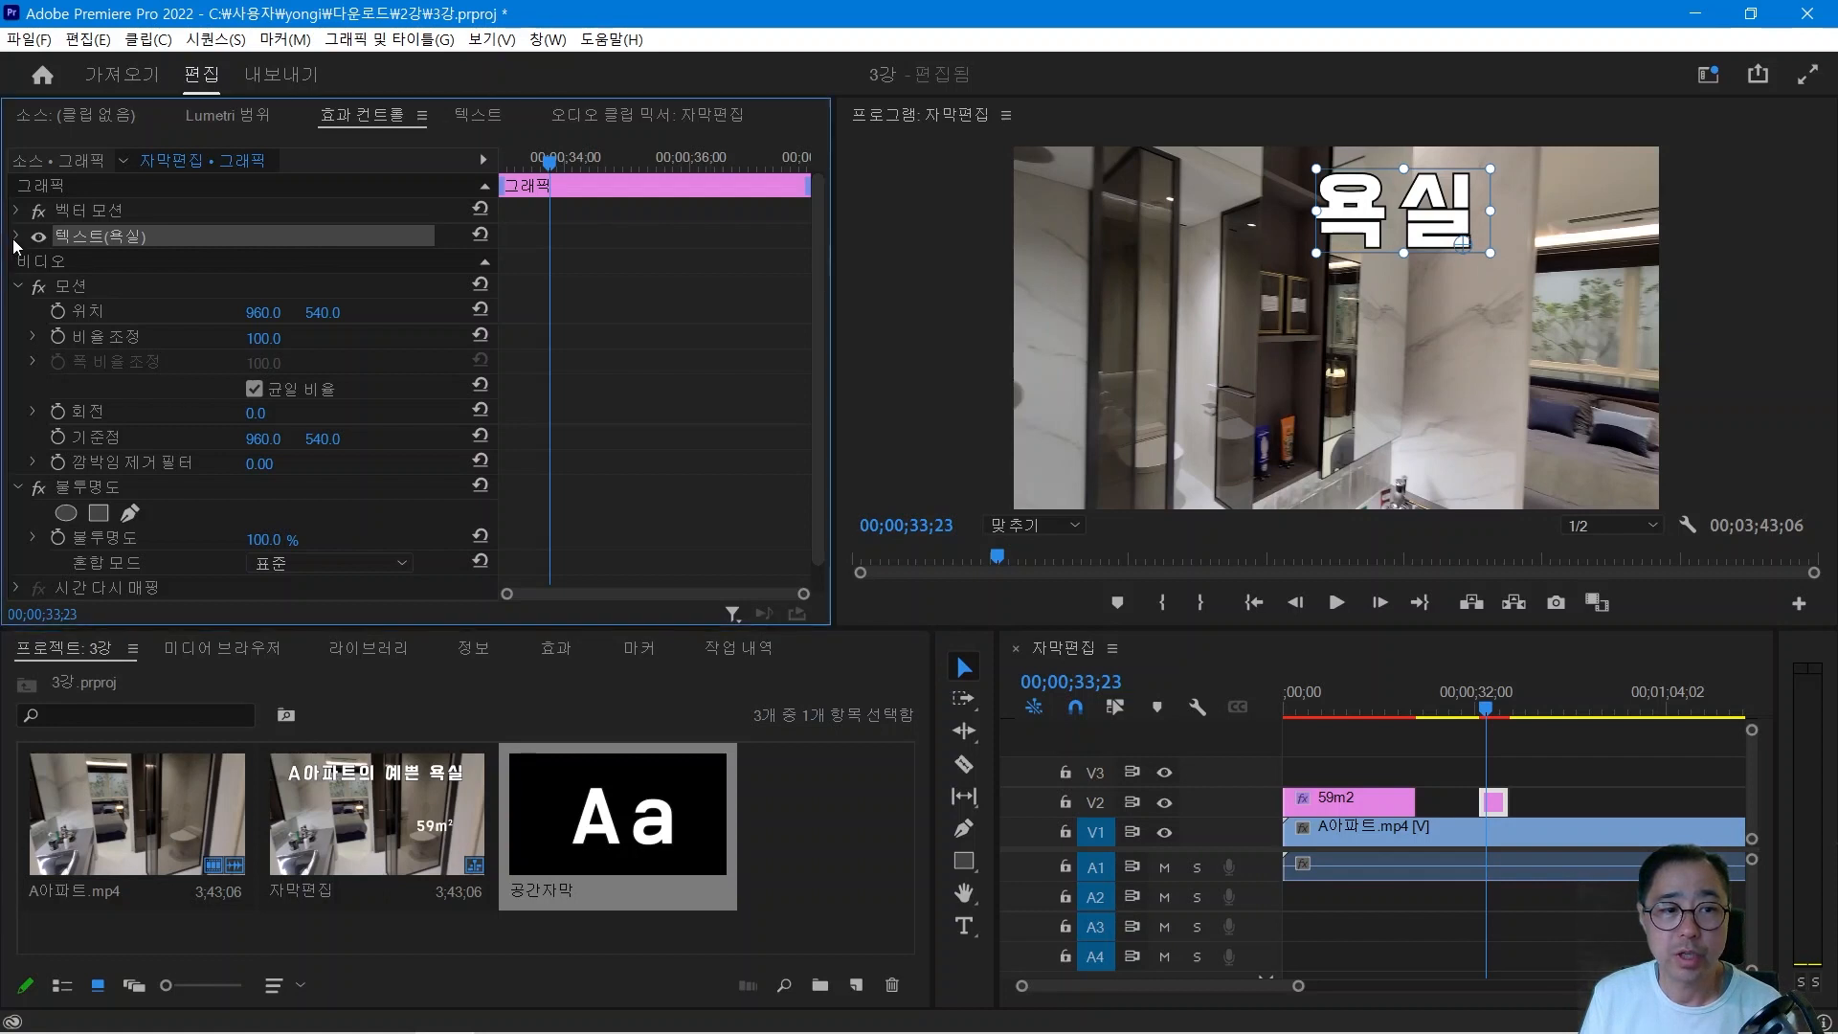
click(18, 237)
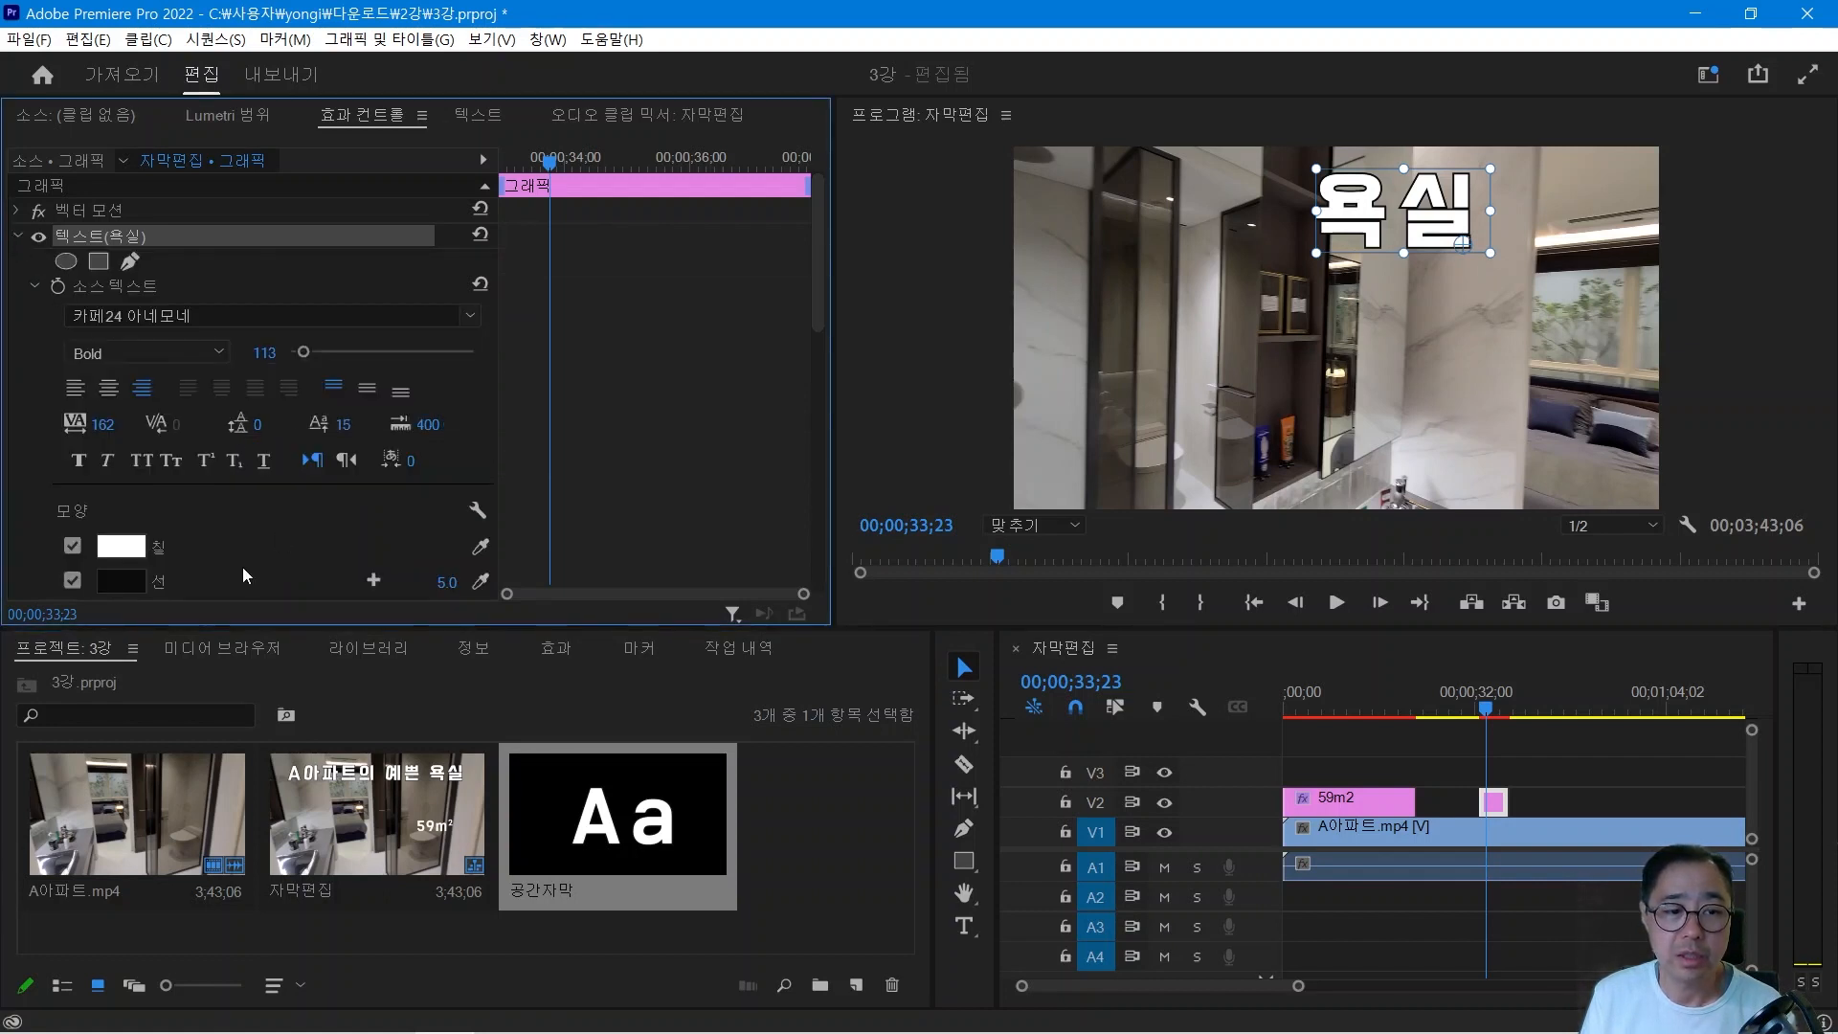
scroll(255, 498, down, 3)
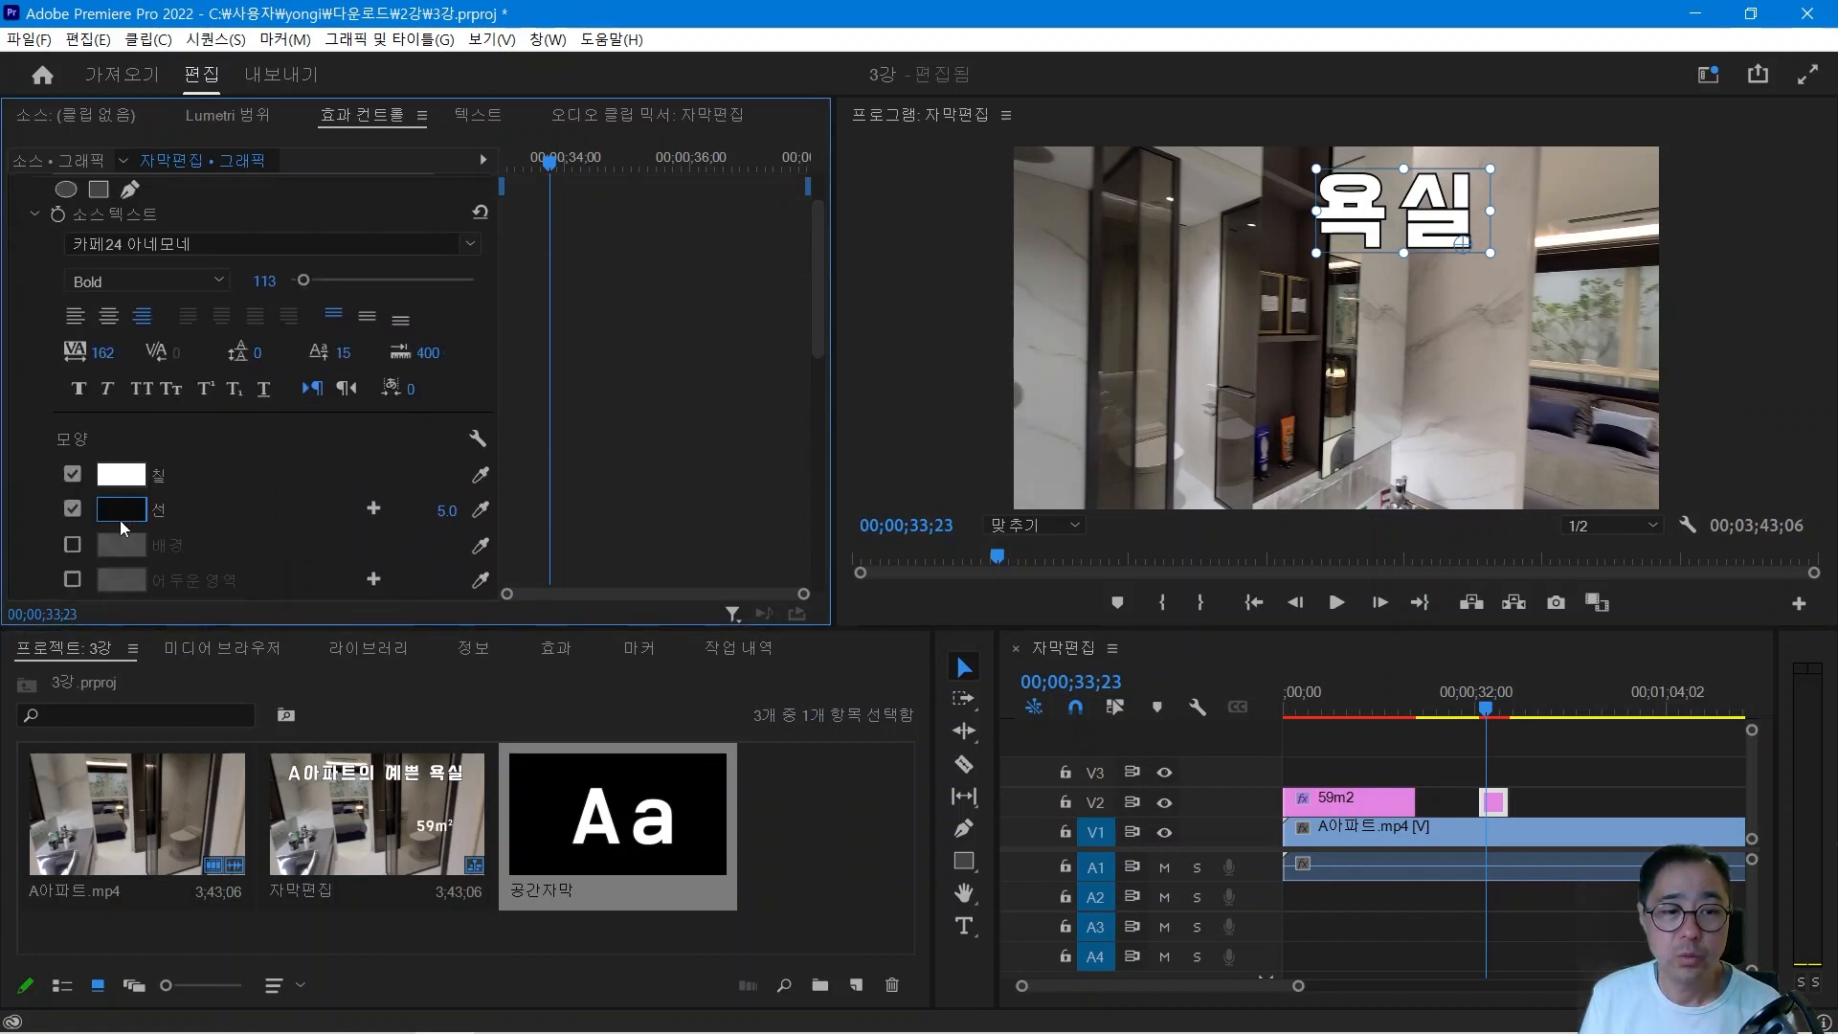
scroll(439, 496, down, 4)
scroll(433, 498, up, 4)
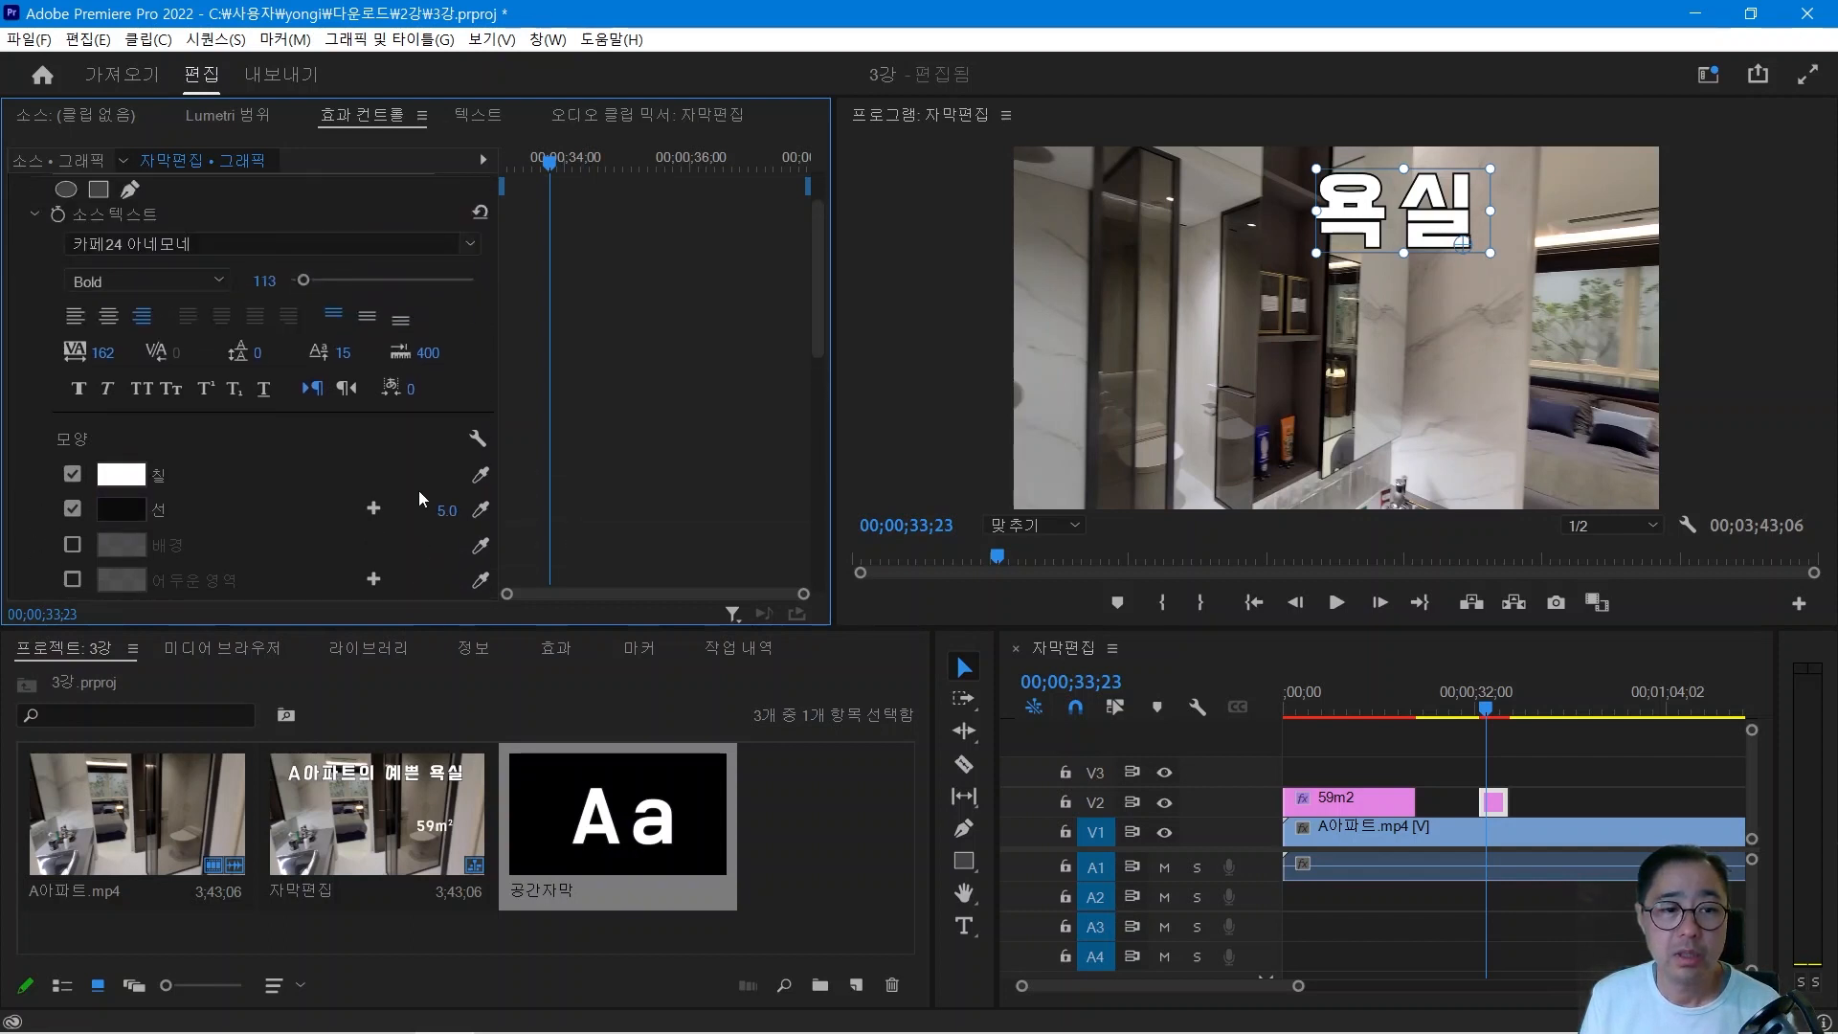
scroll(417, 491, up, 2)
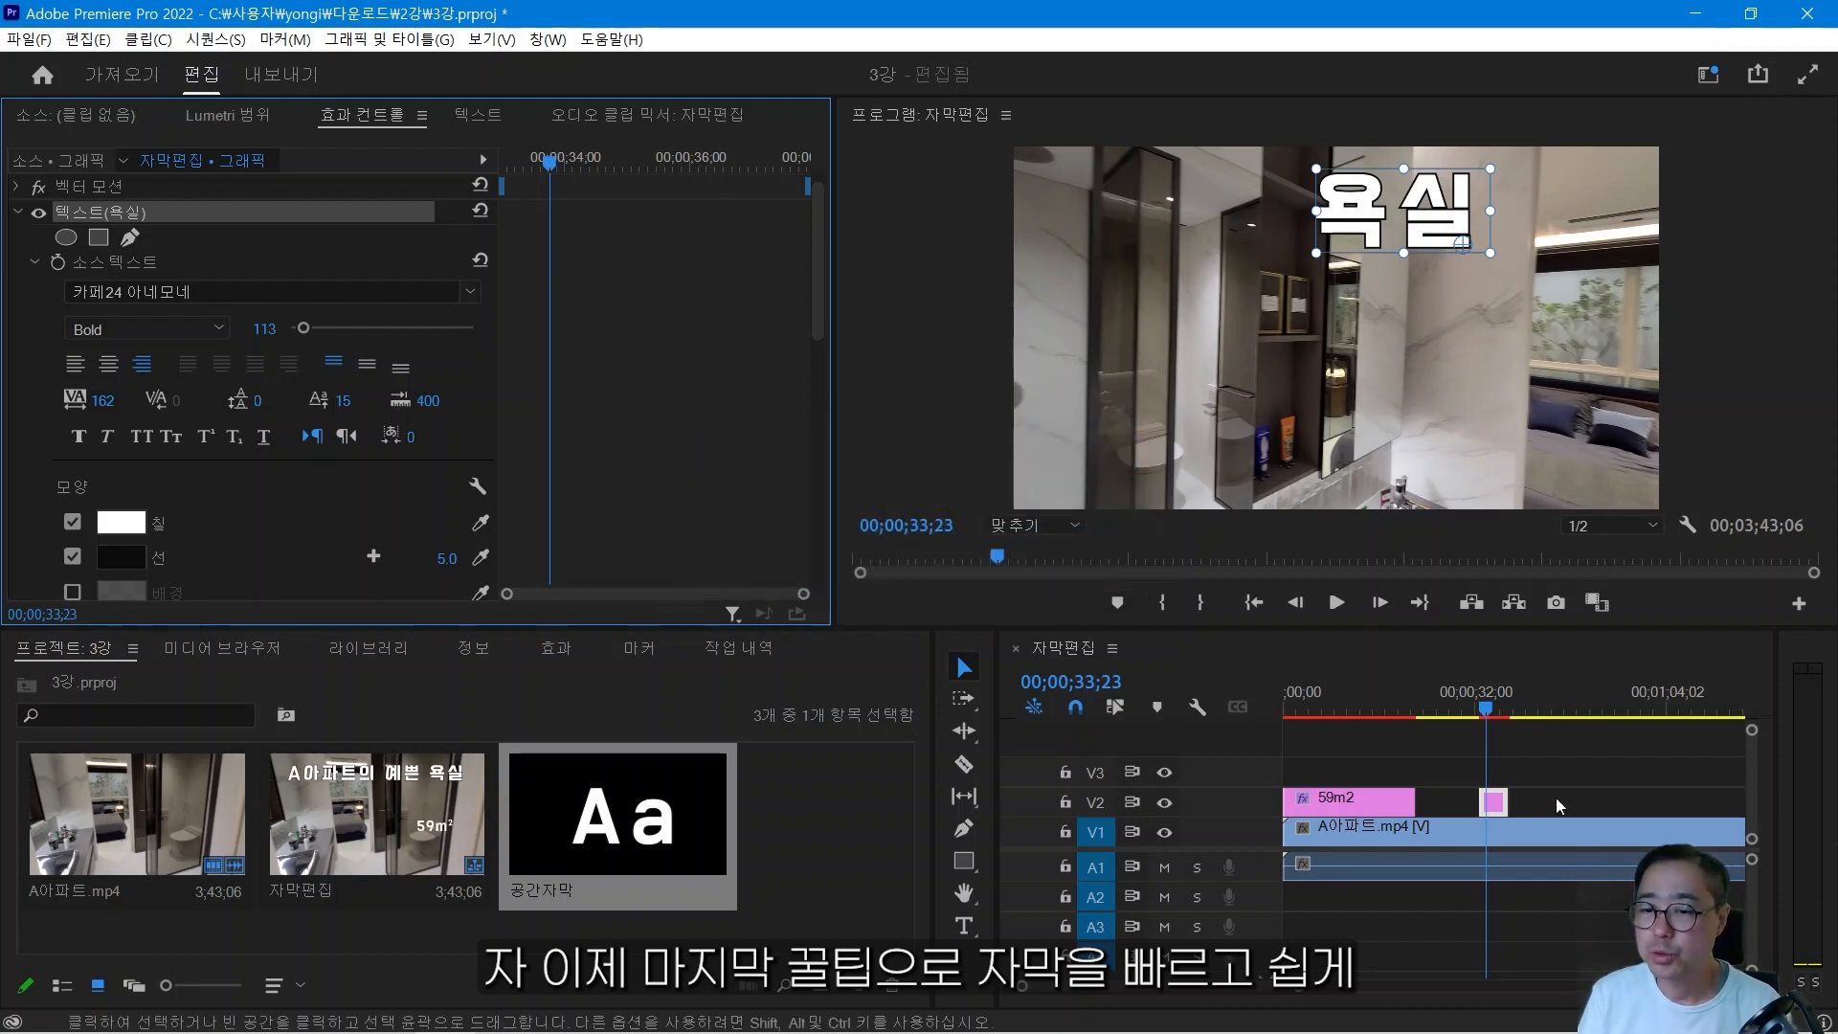
Delete all graphics and video clips from the sequence, and remove the 공간자막 style from the project.
drag(1583, 796, 1408, 787)
key(Delete)
drag(1530, 965, 1287, 767)
key(Delete)
click(861, 926)
drag(861, 926, 664, 846)
key(Delete)
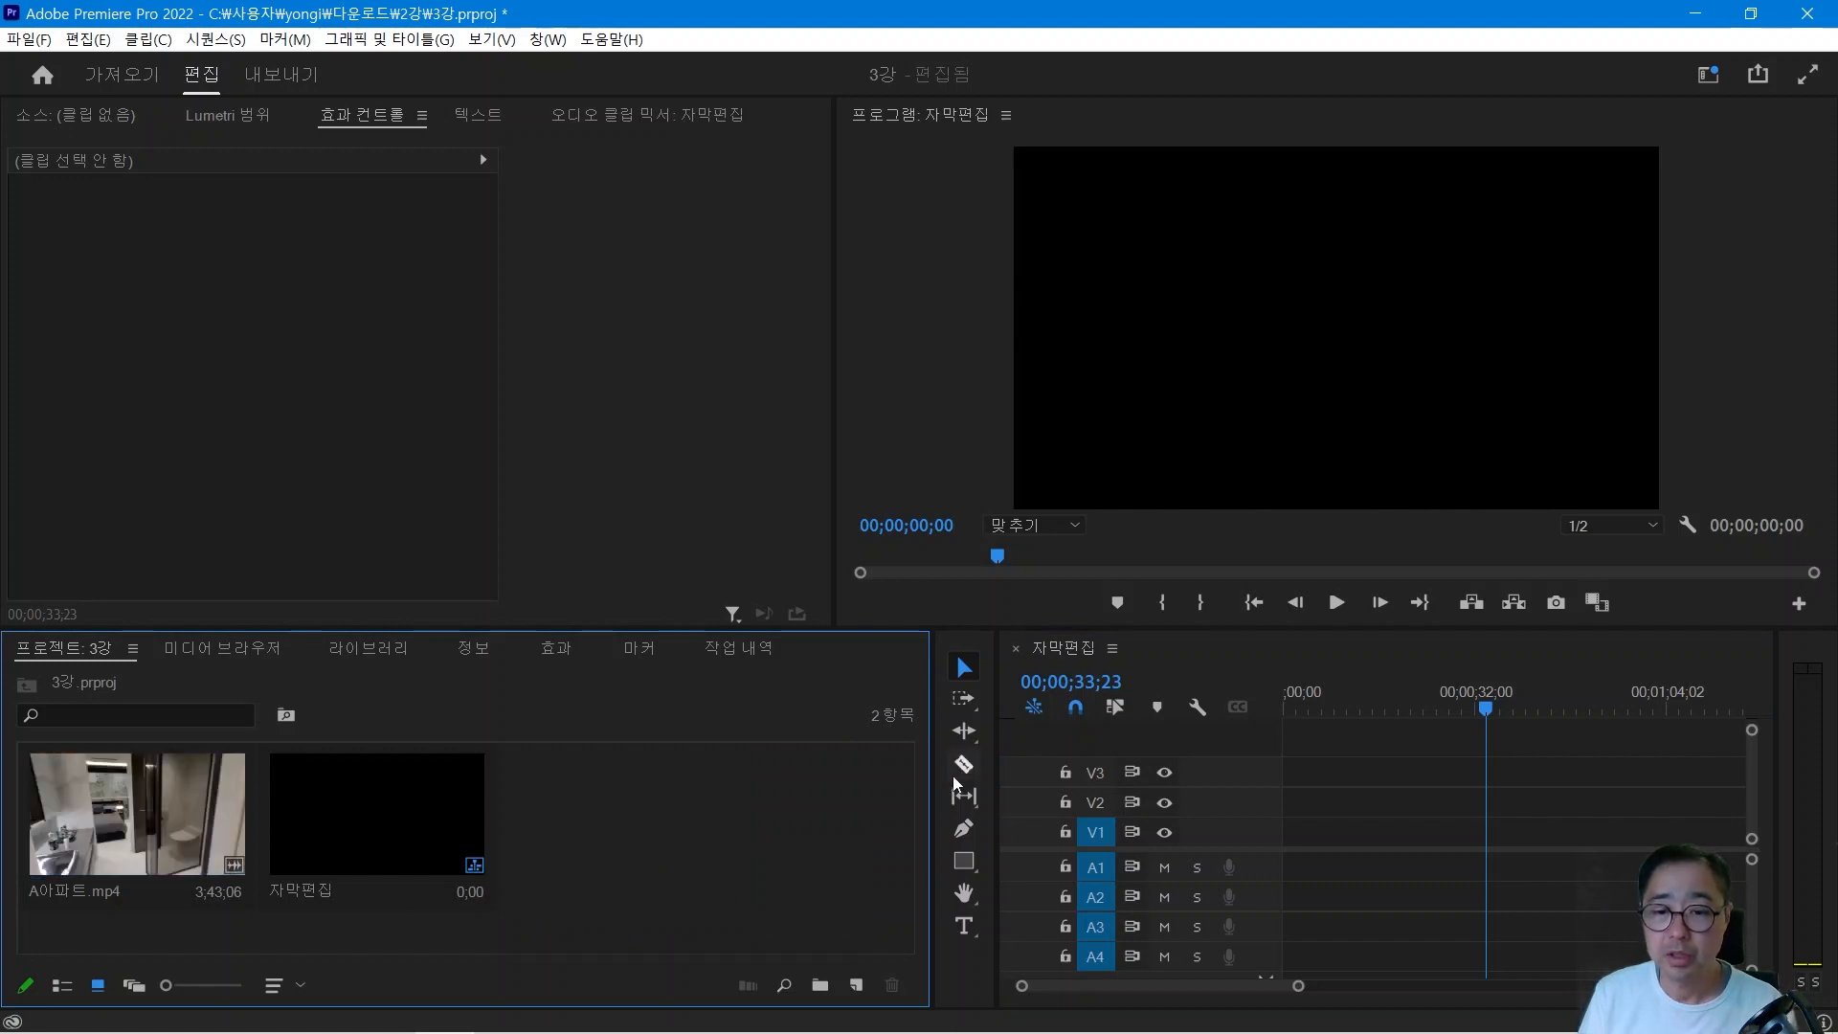
Widen the timeline area, place A아파트.mp4 at the start of the 자막편집 sequence on V1, and return the playhead to 00;00;00;00.
drag(932, 778, 649, 792)
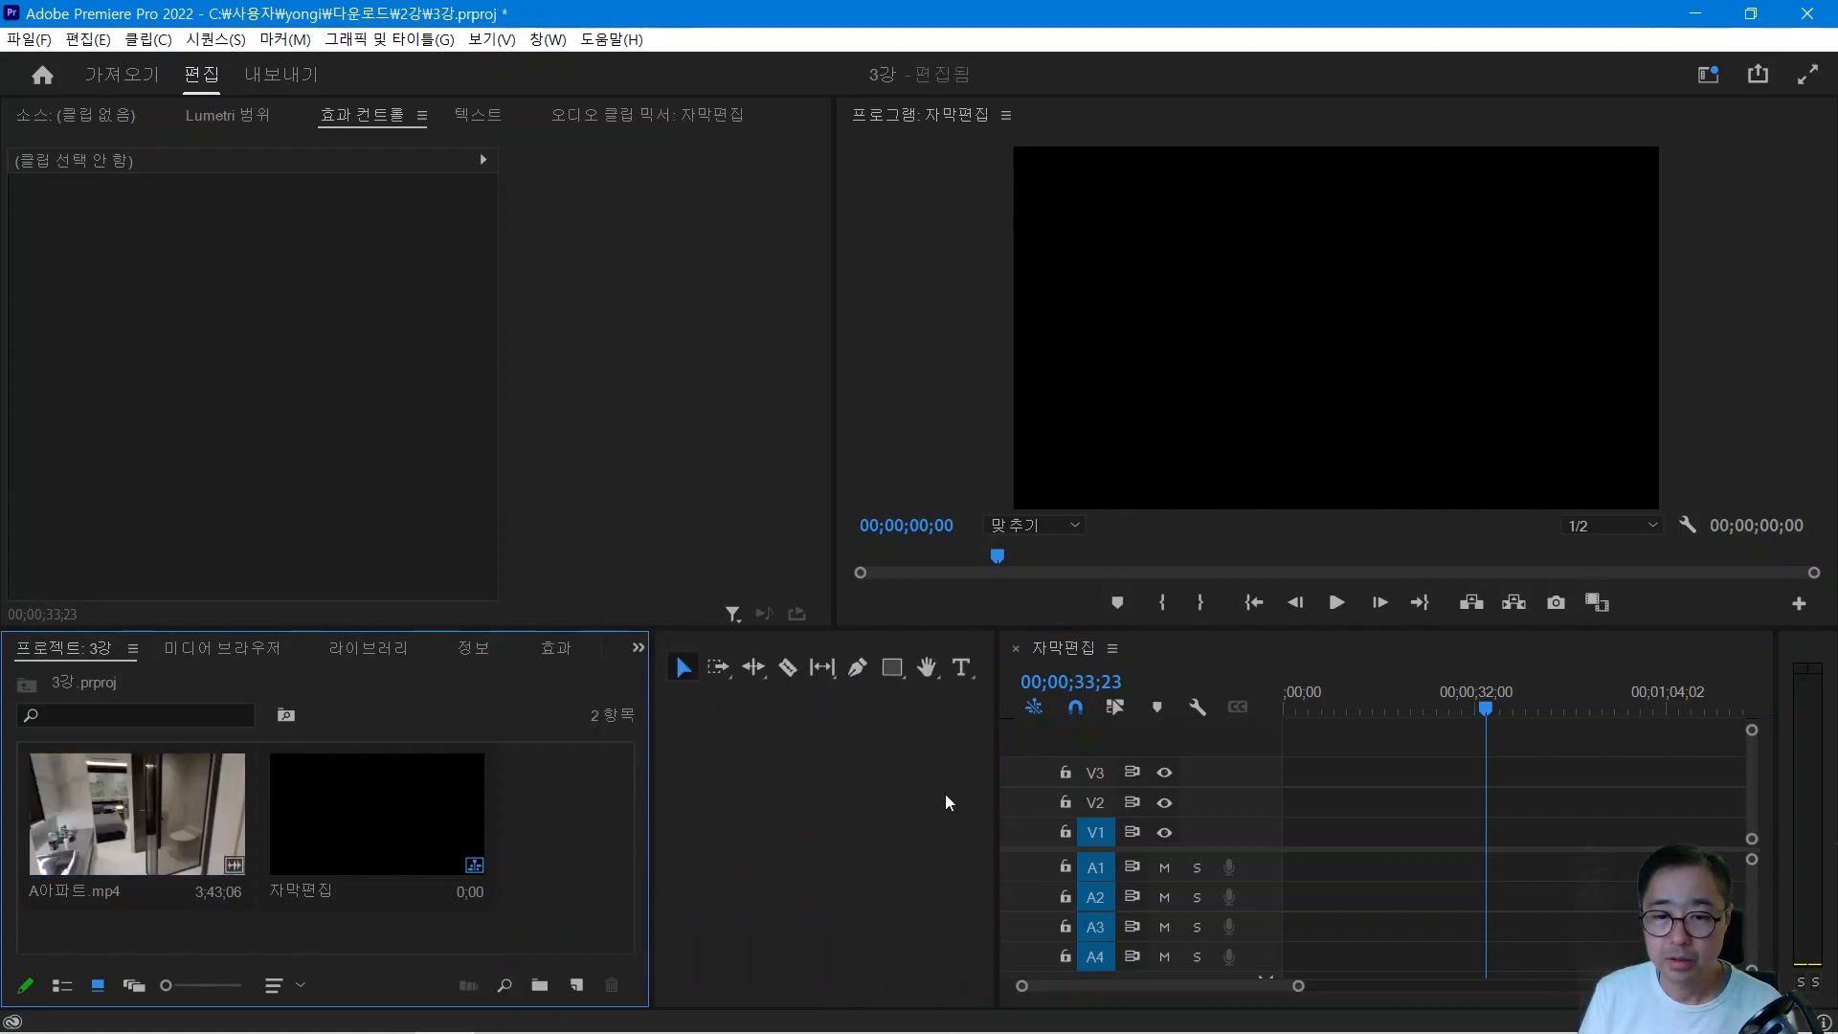
drag(997, 795, 705, 783)
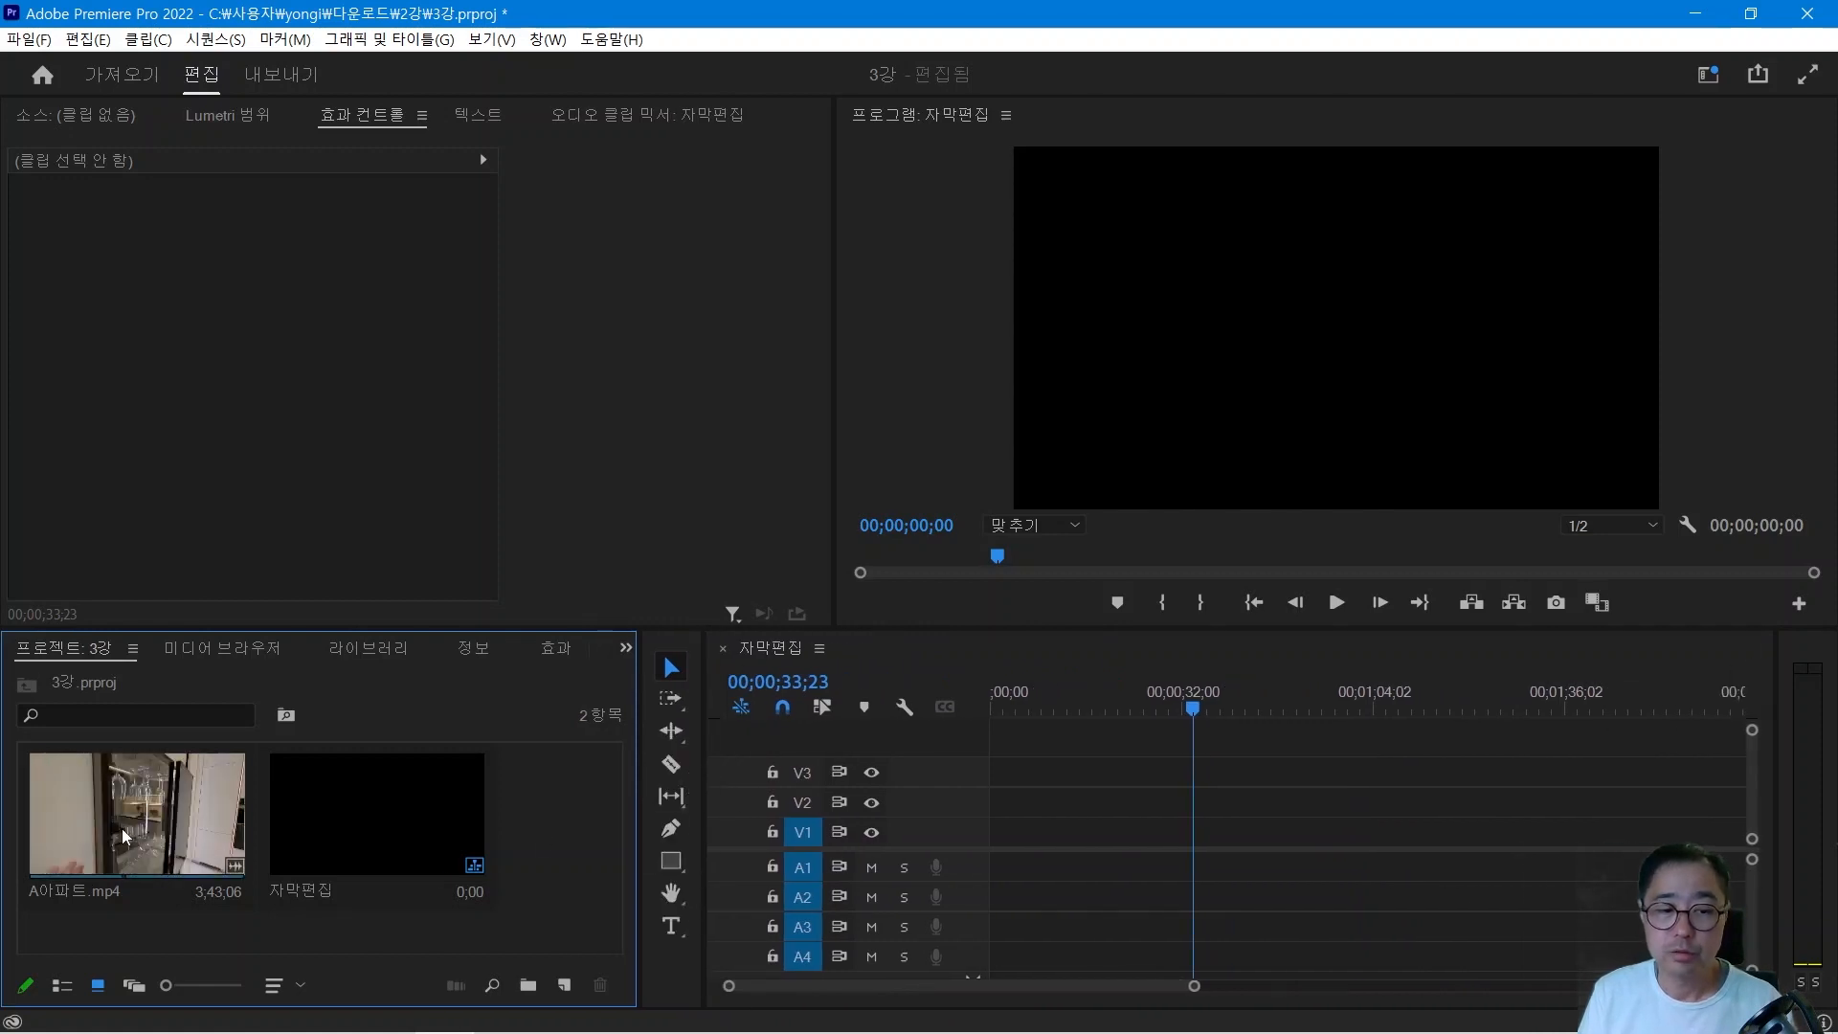
drag(124, 835, 917, 855)
drag(1183, 718, 889, 710)
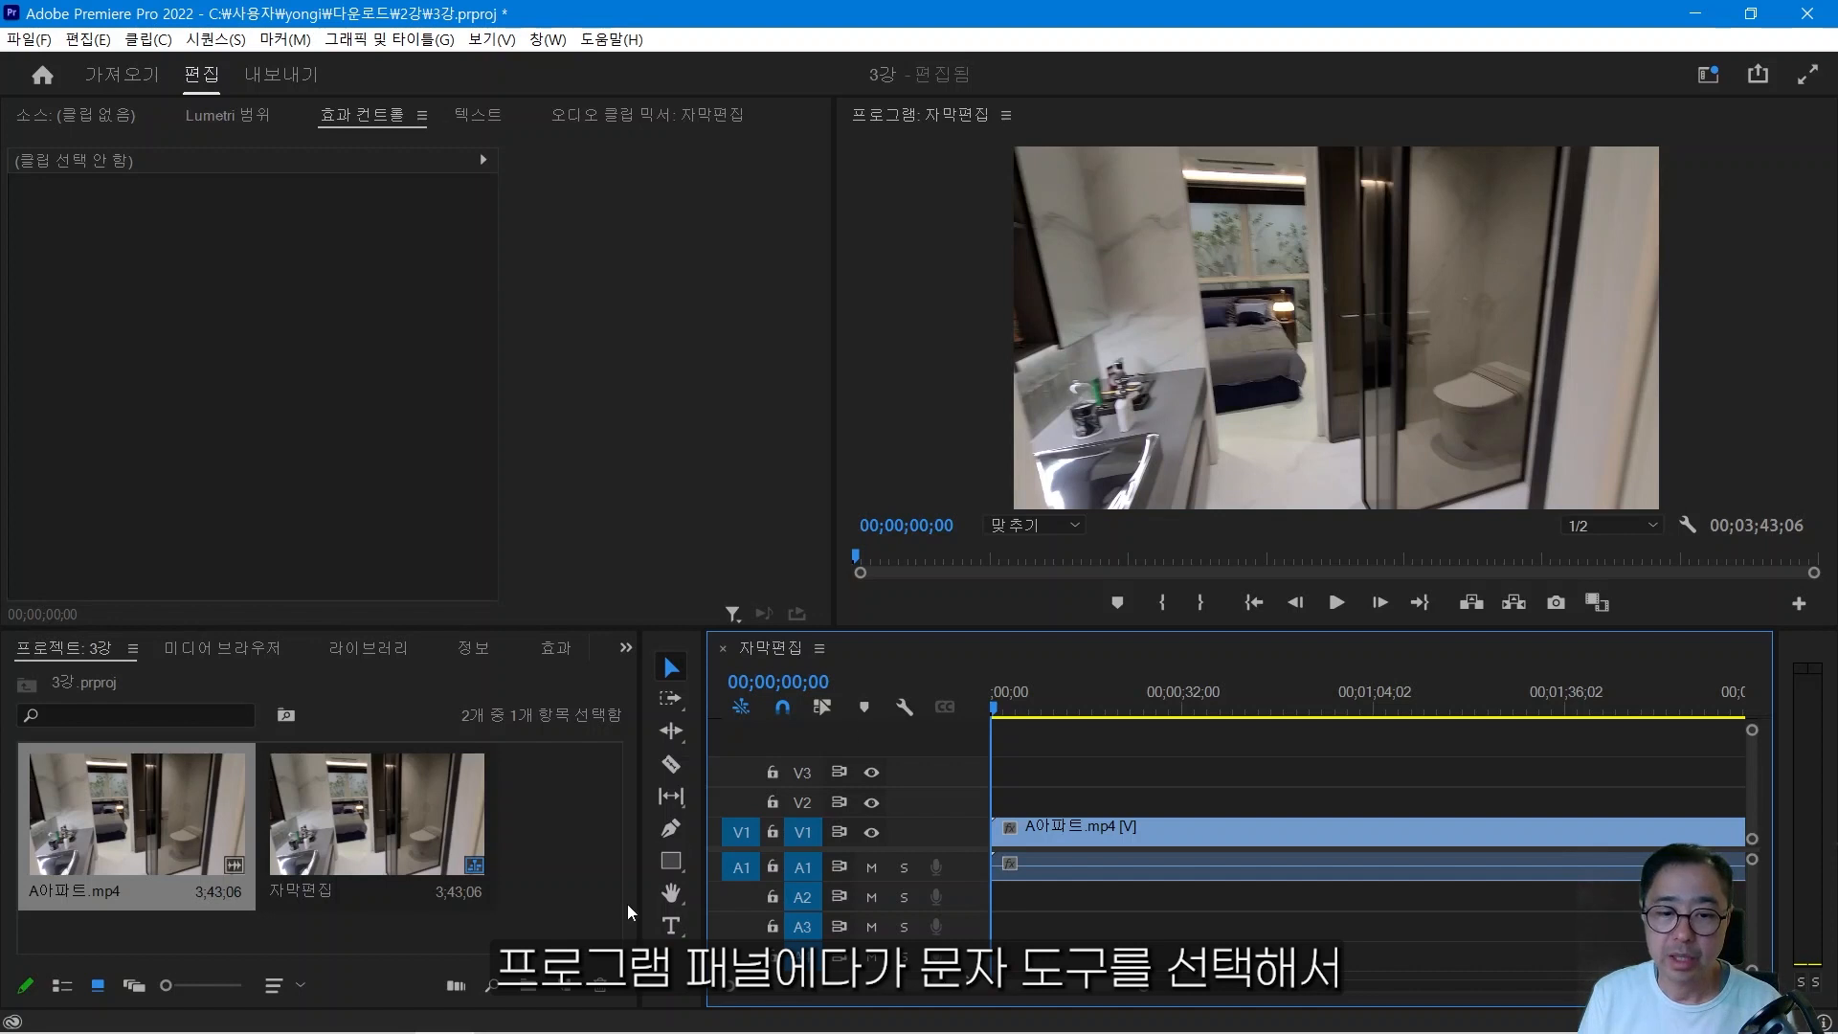
Add a text graphic reading 욕실 in the upper right area of the video frame.
click(671, 925)
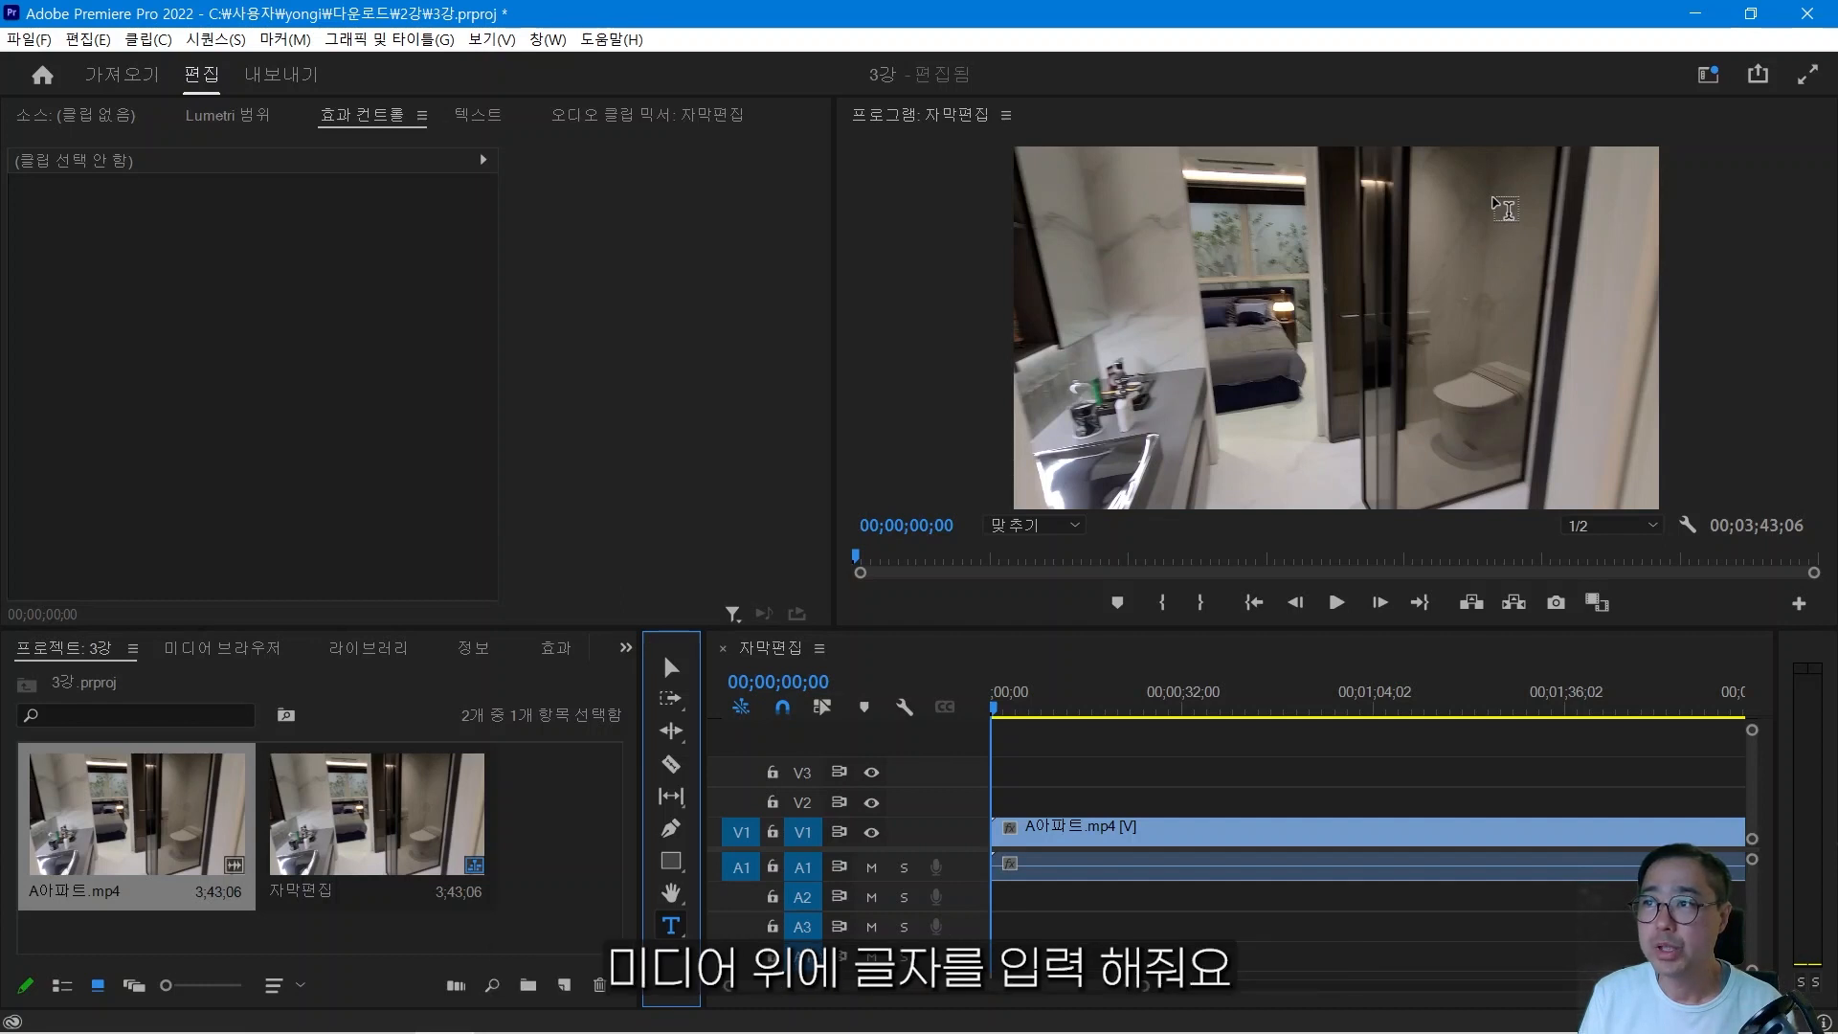
click(1498, 203)
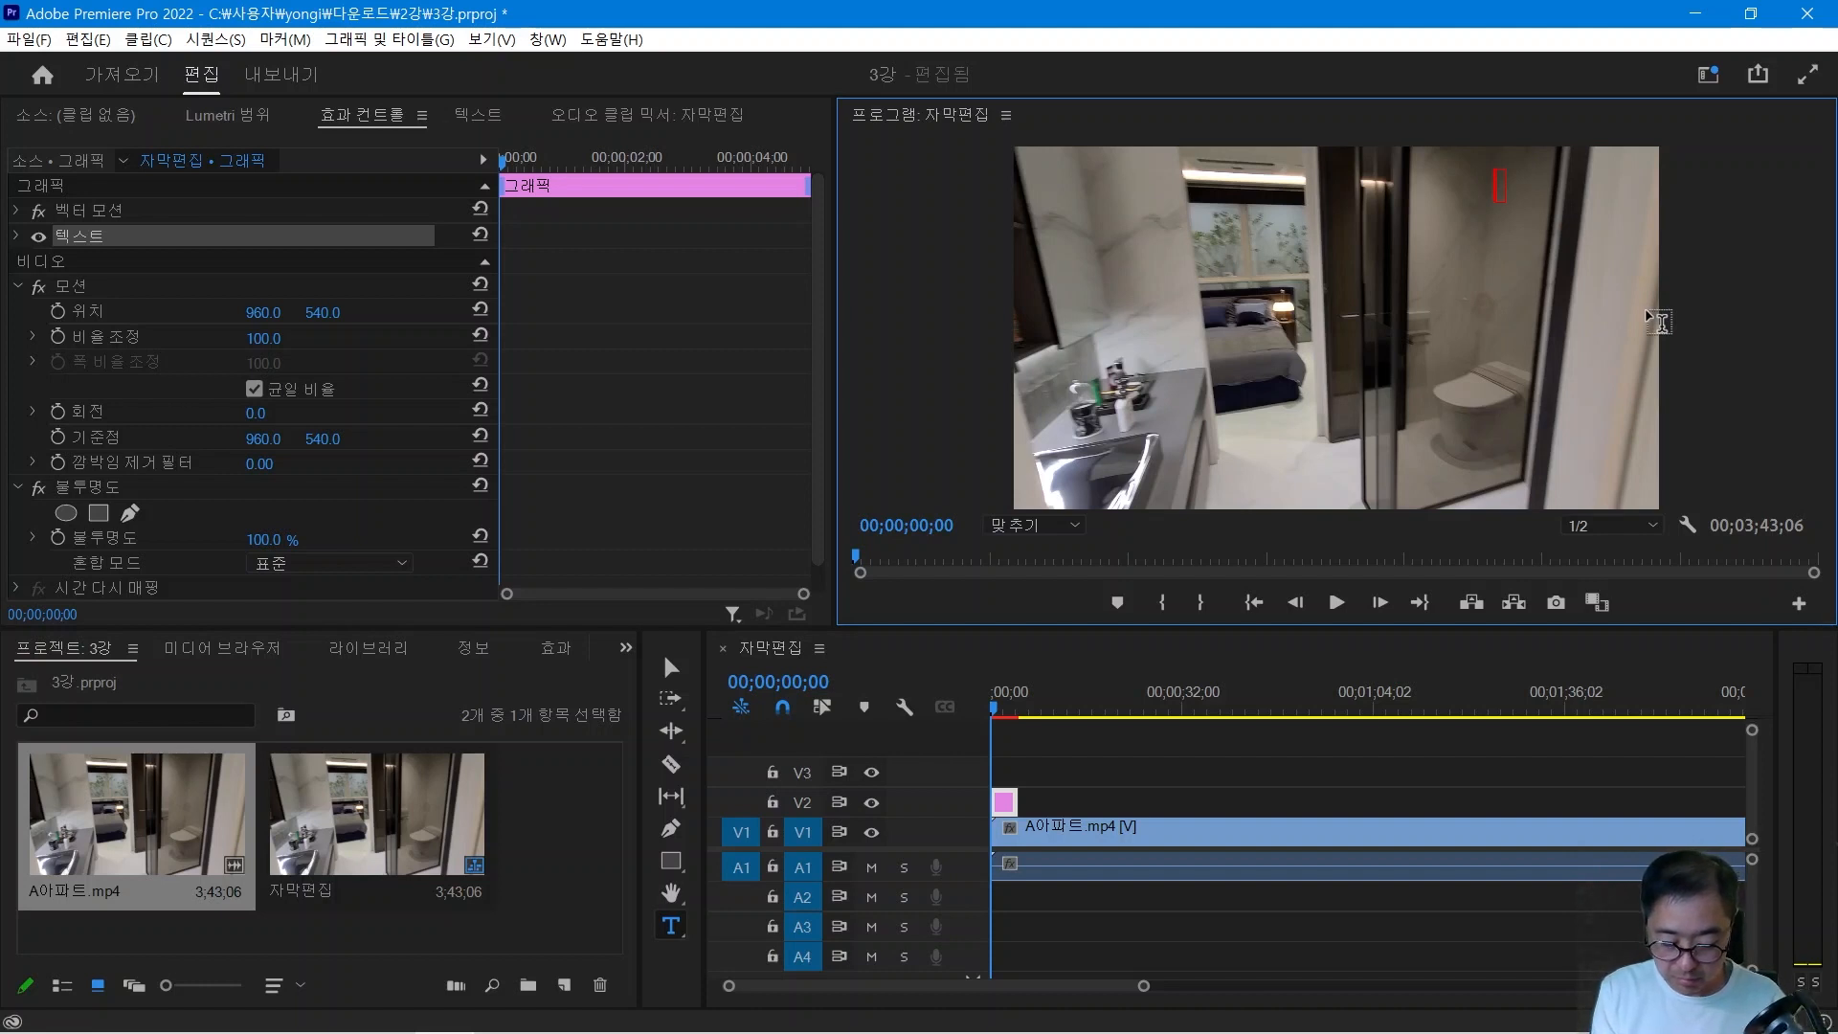
text(욕실)
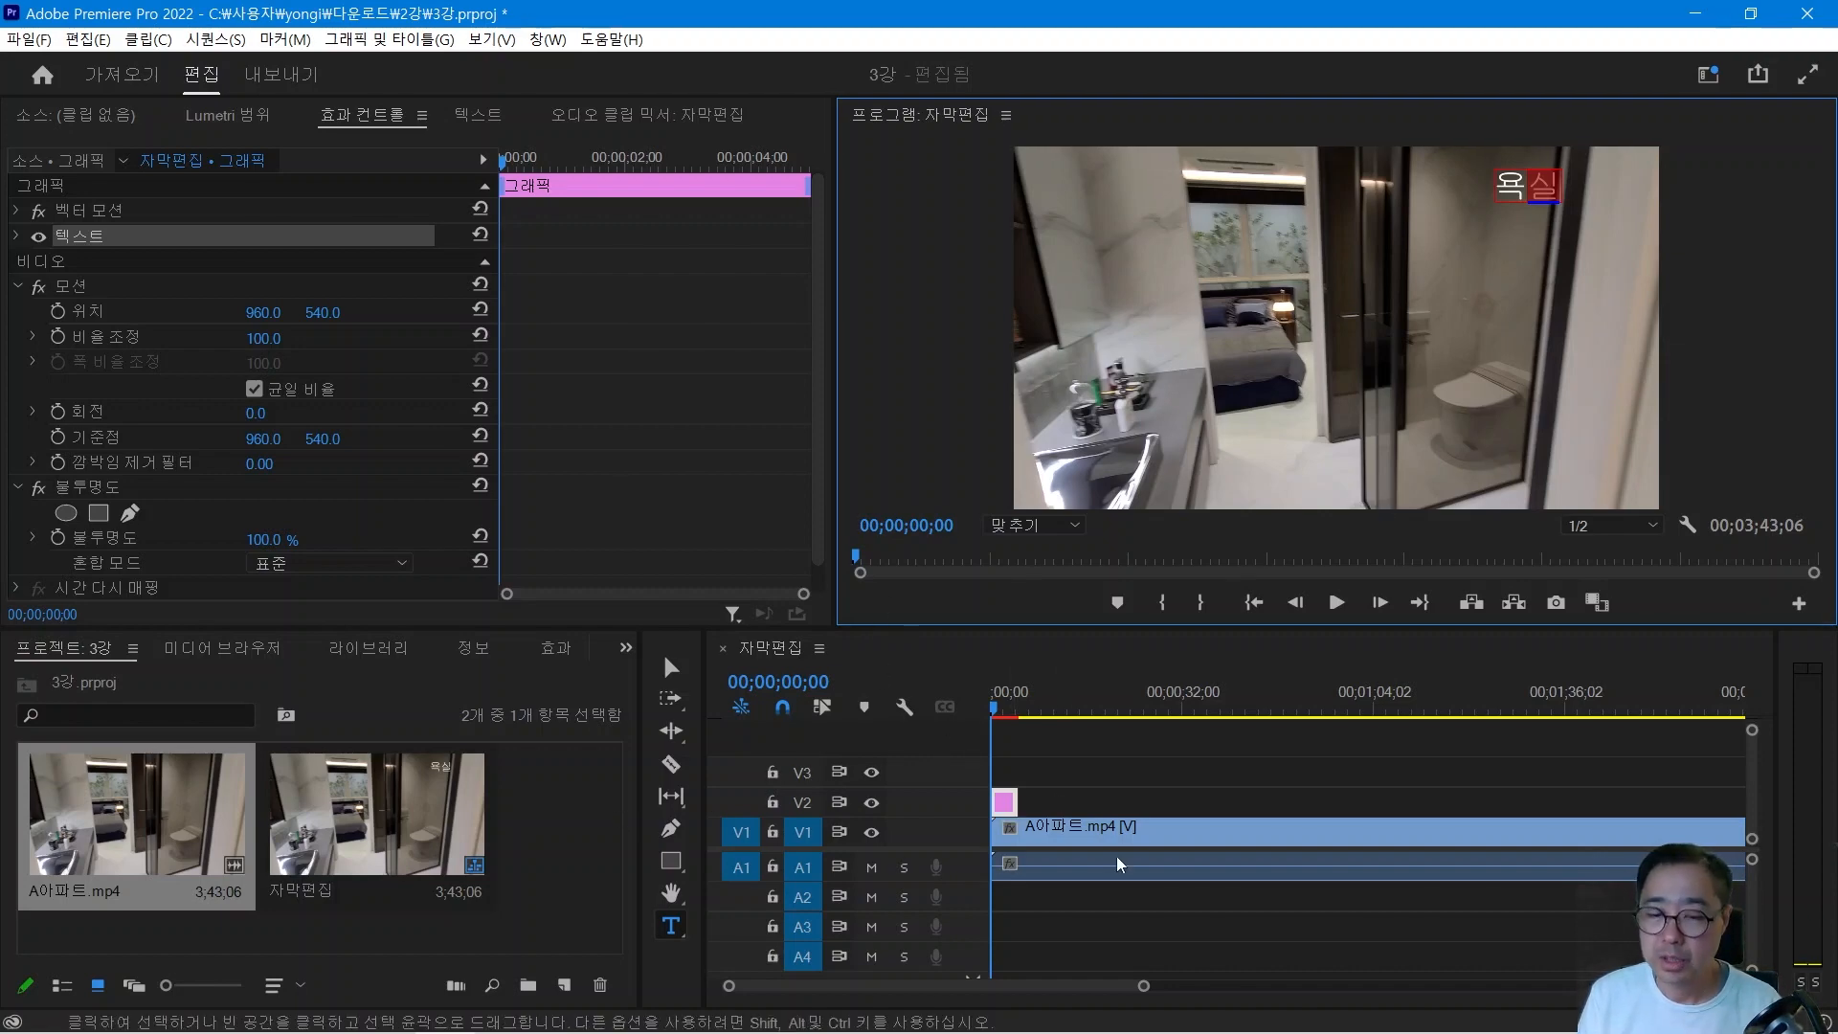
click(1174, 925)
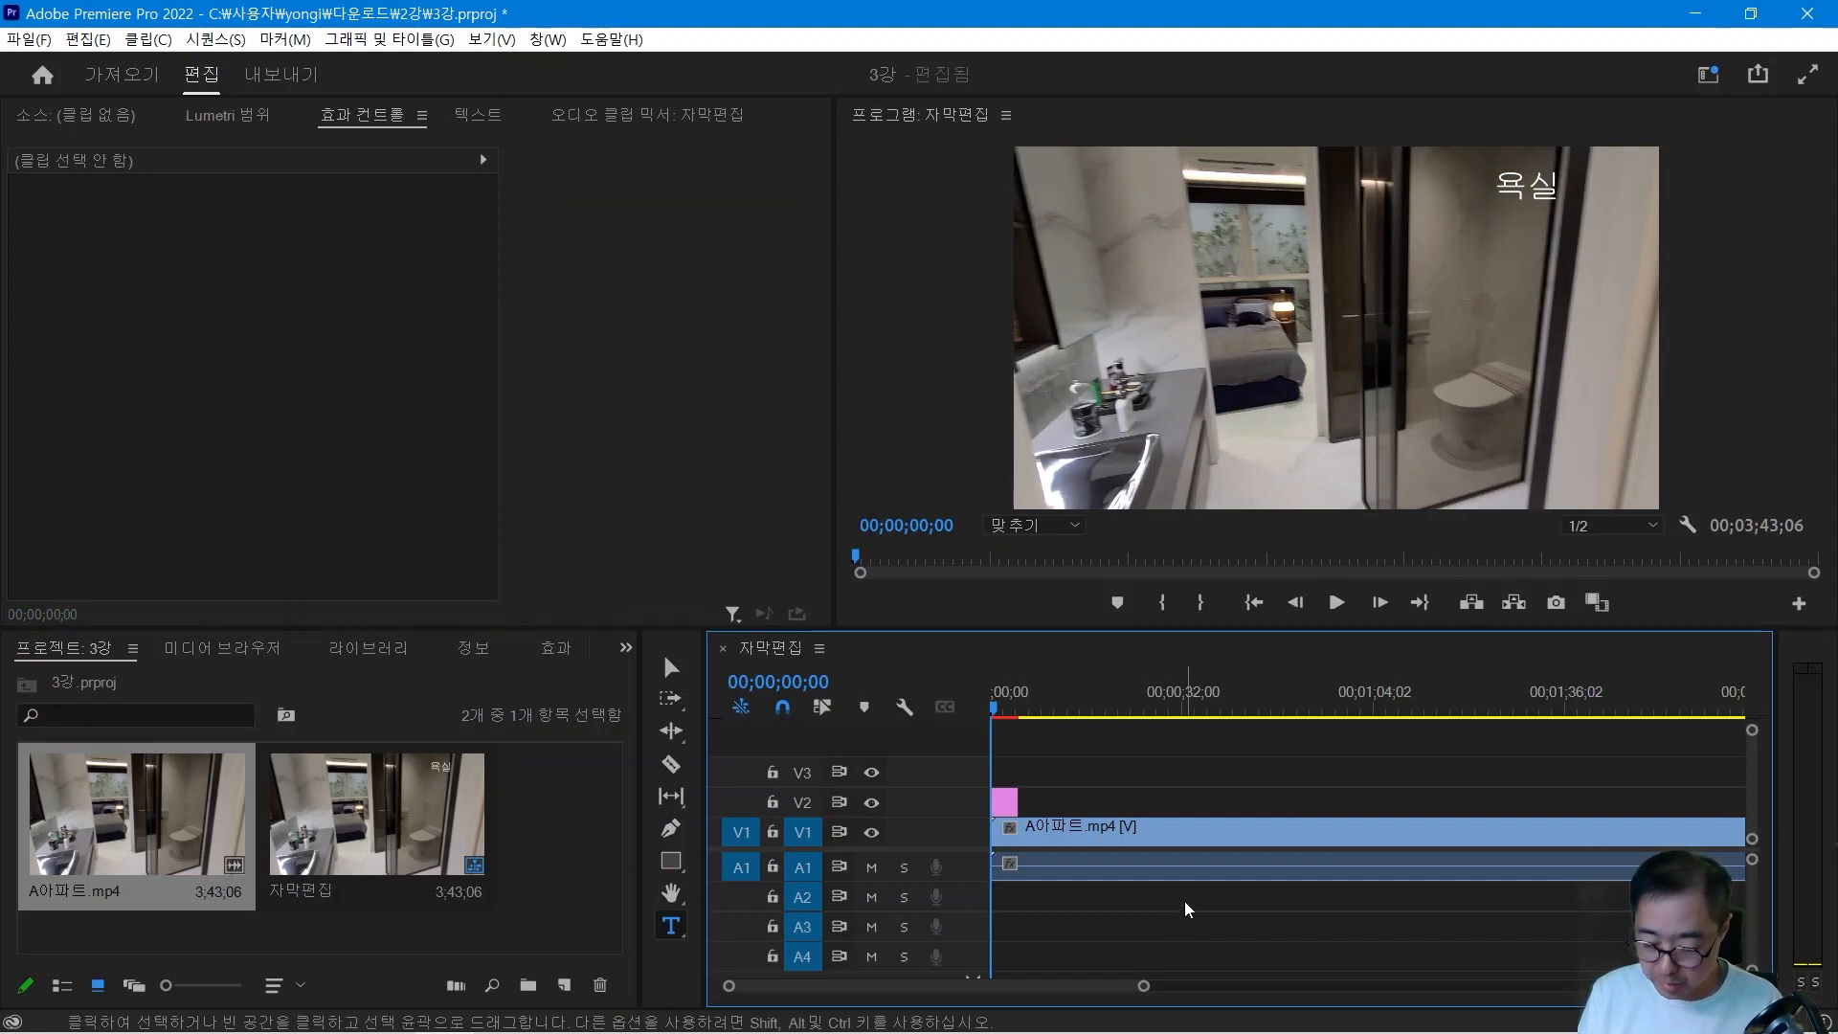
Extend the 욕실 graphic on V2 to the end of the A아파트.mp4 clip.
key(minus)
key(minus)
key(equal)
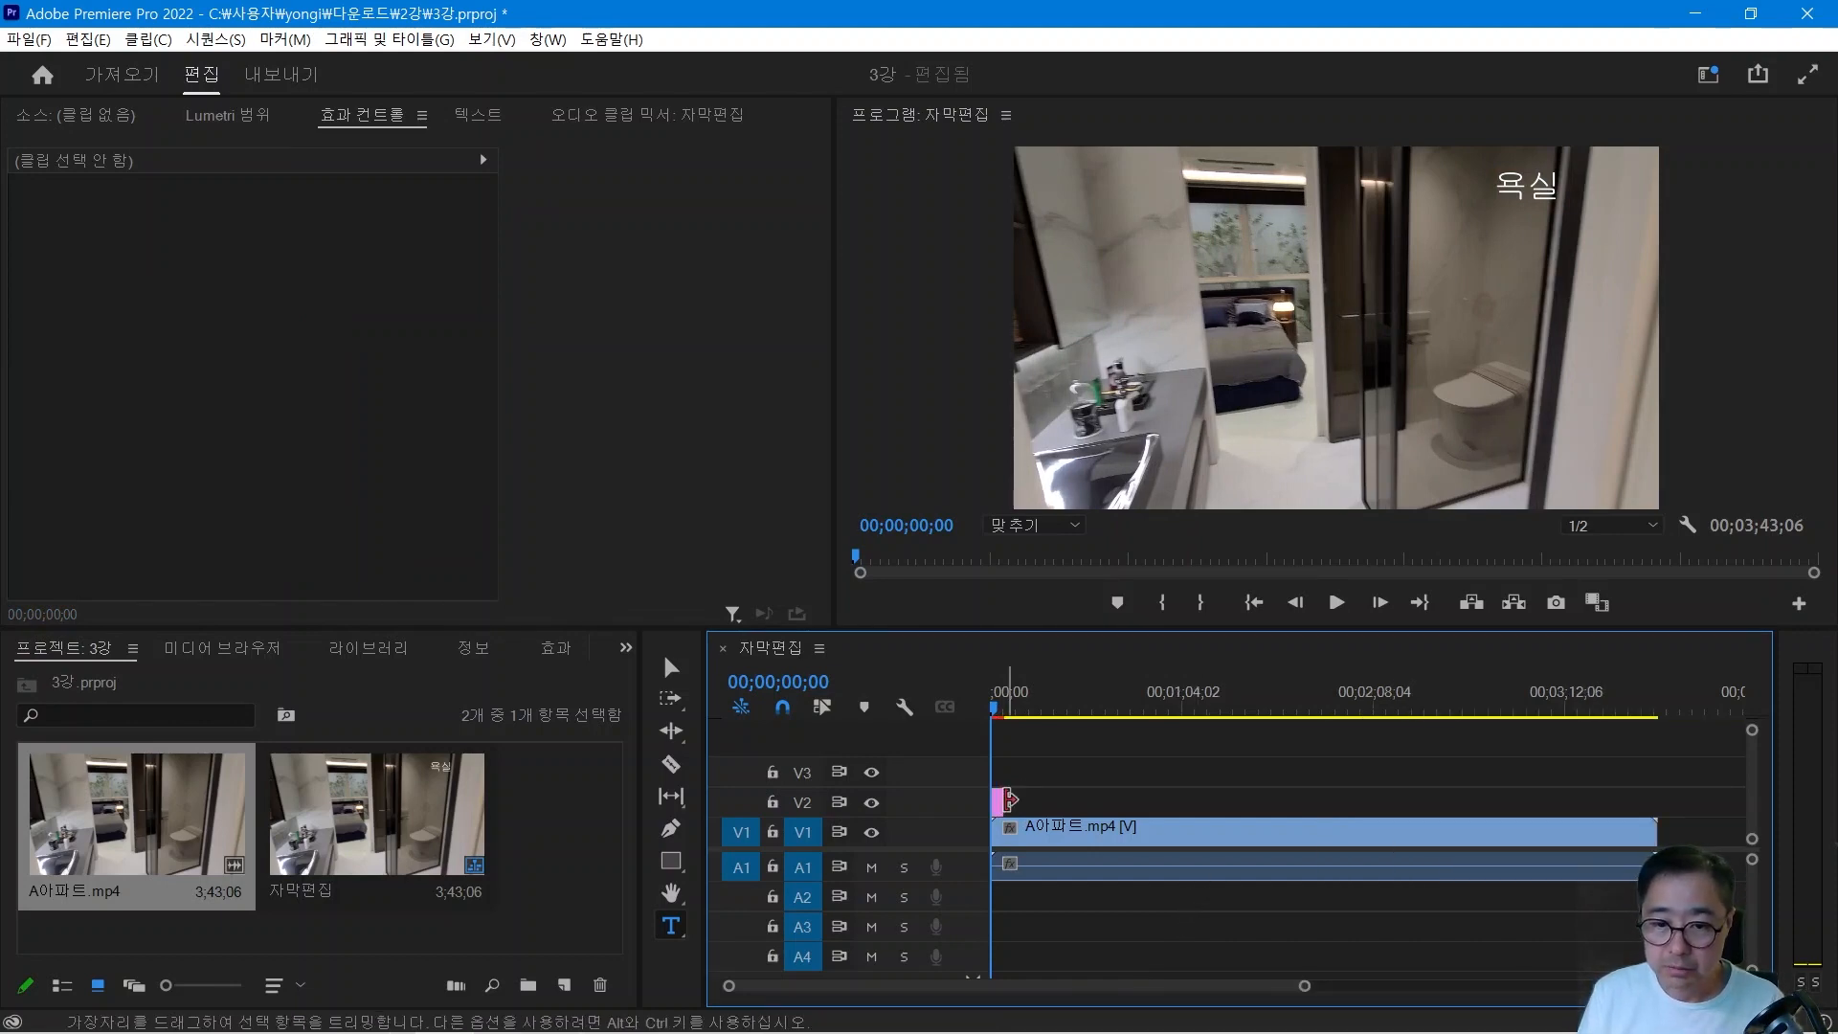
drag(1009, 798, 1661, 793)
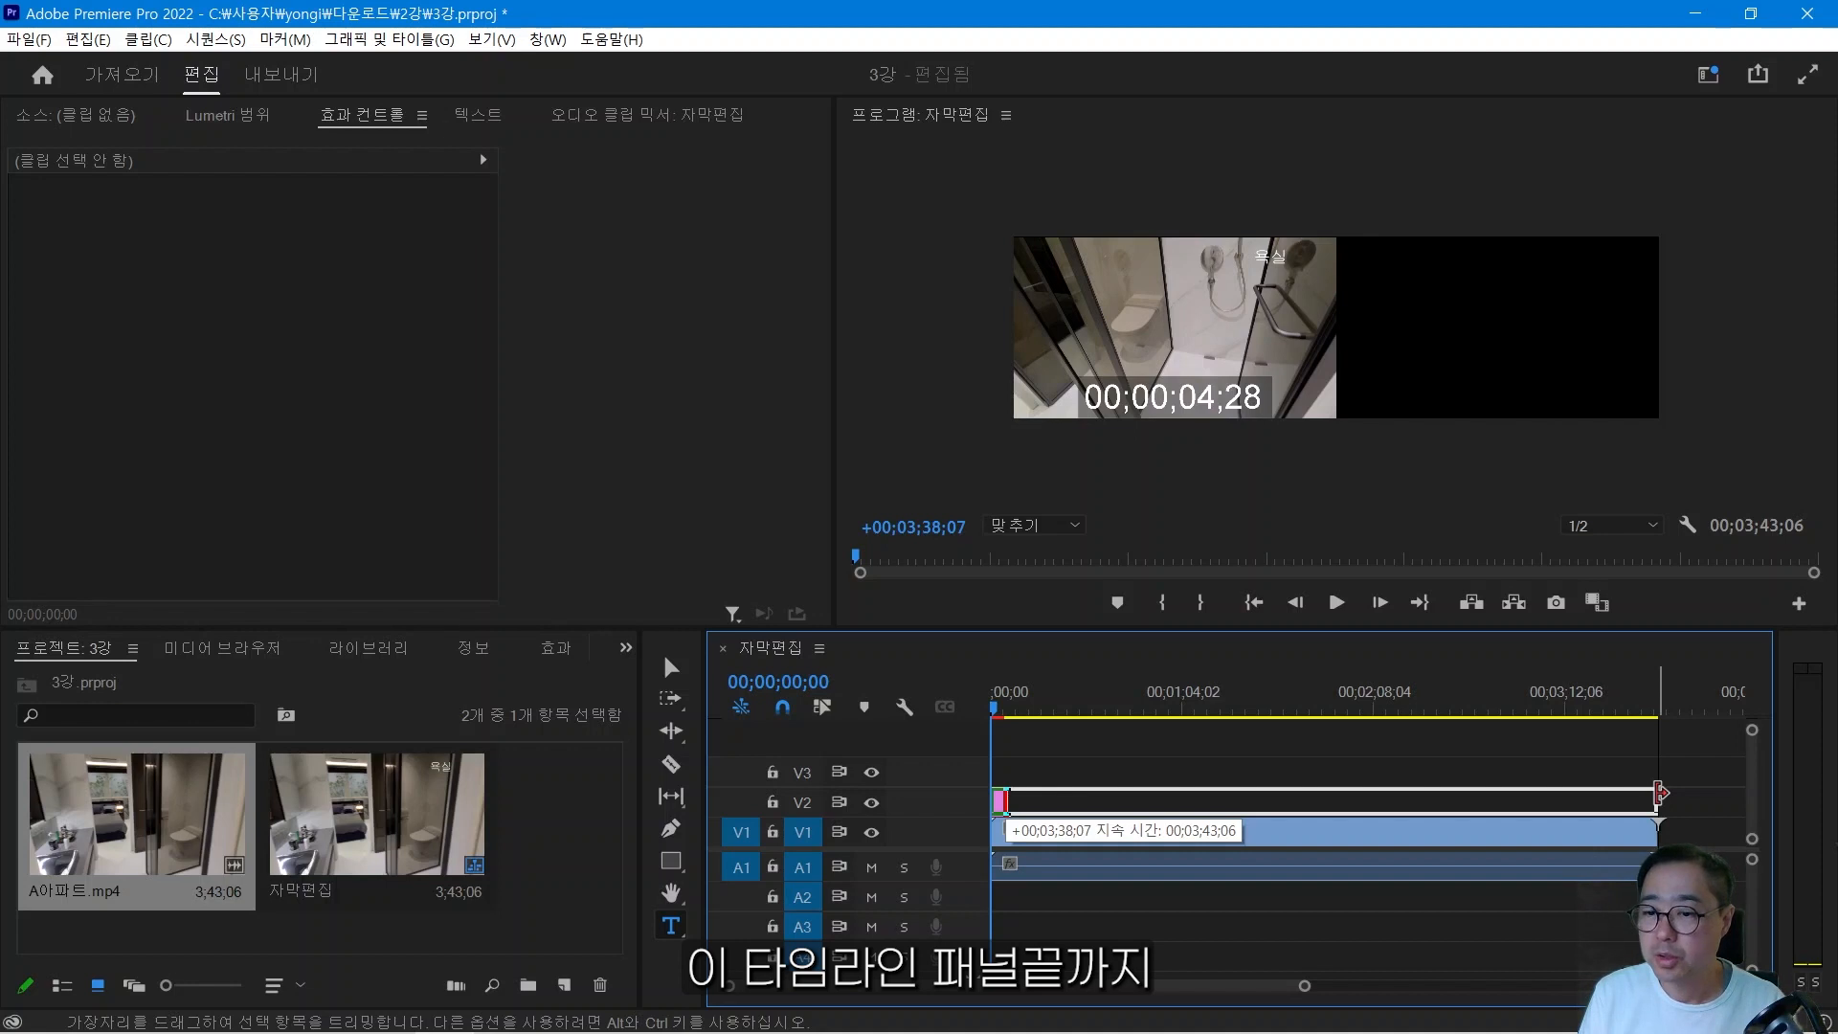
drag(1661, 792, 1663, 795)
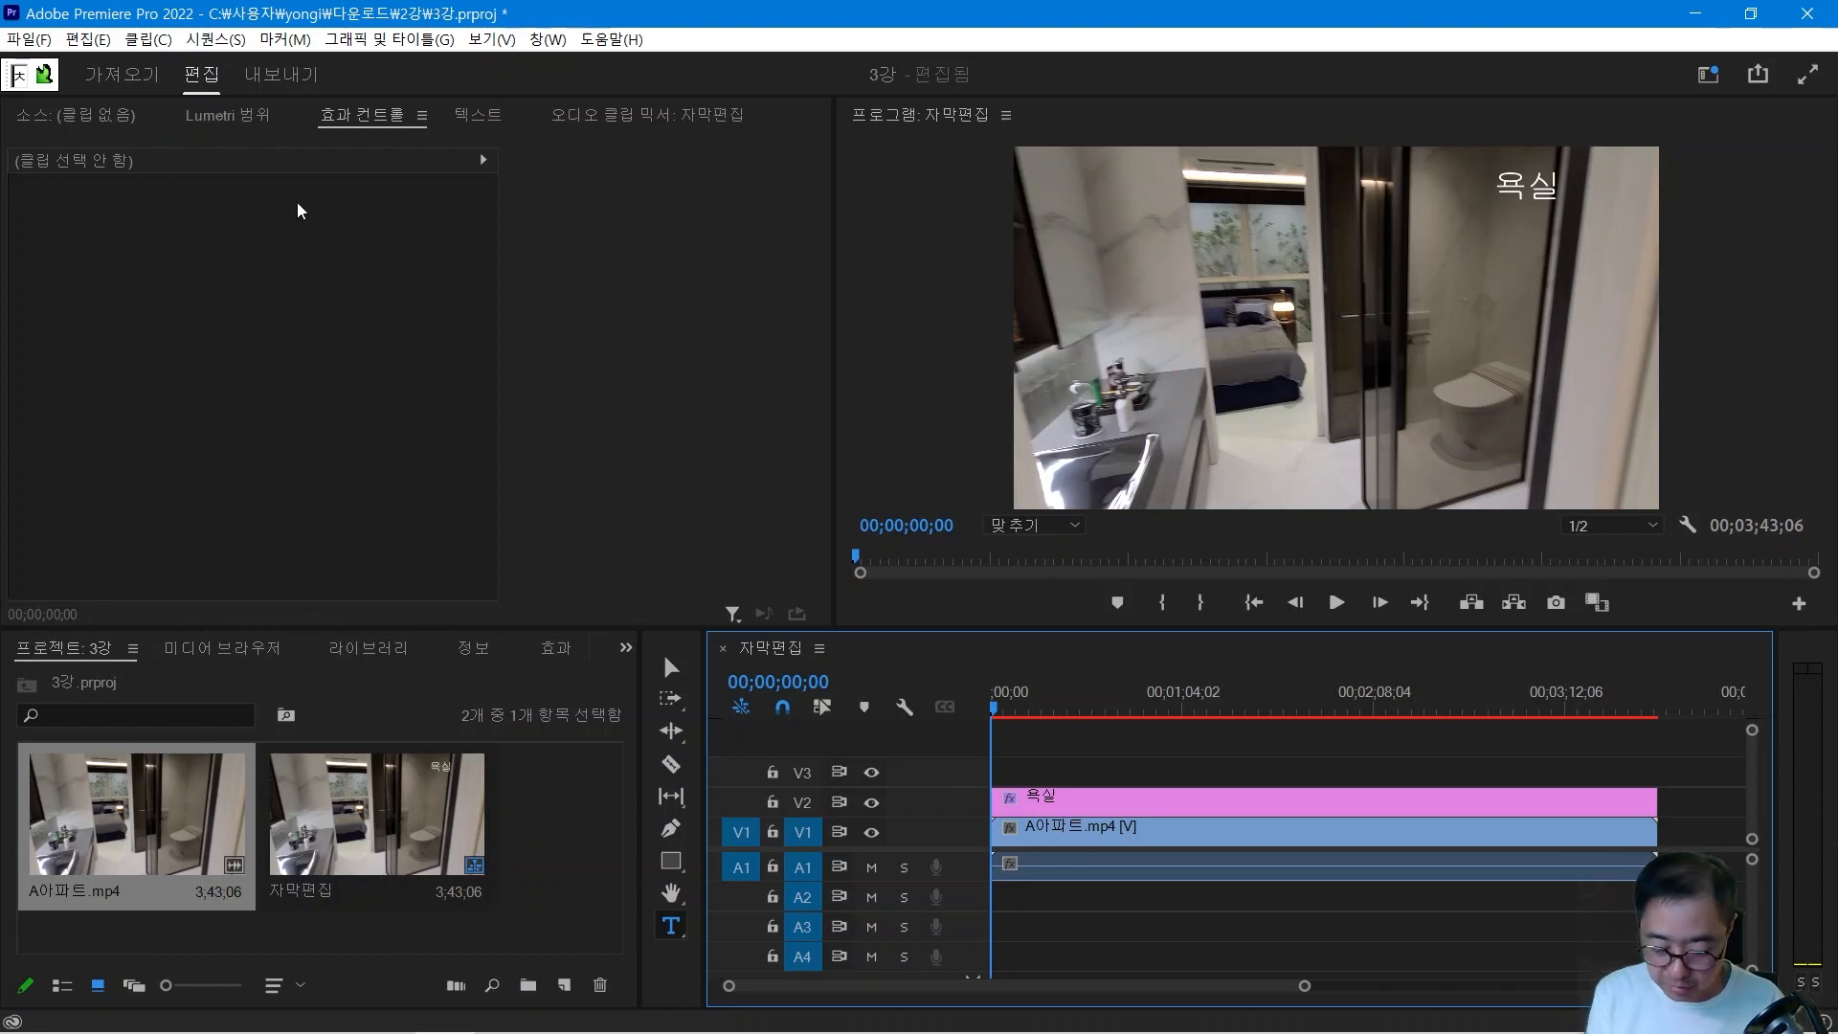
Split the 욕실 graphic on V2 with the Razor tool at 00;00;51;16, 00;01;12;00, 00;01;32;23 and 00;03;11;18.
key(c)
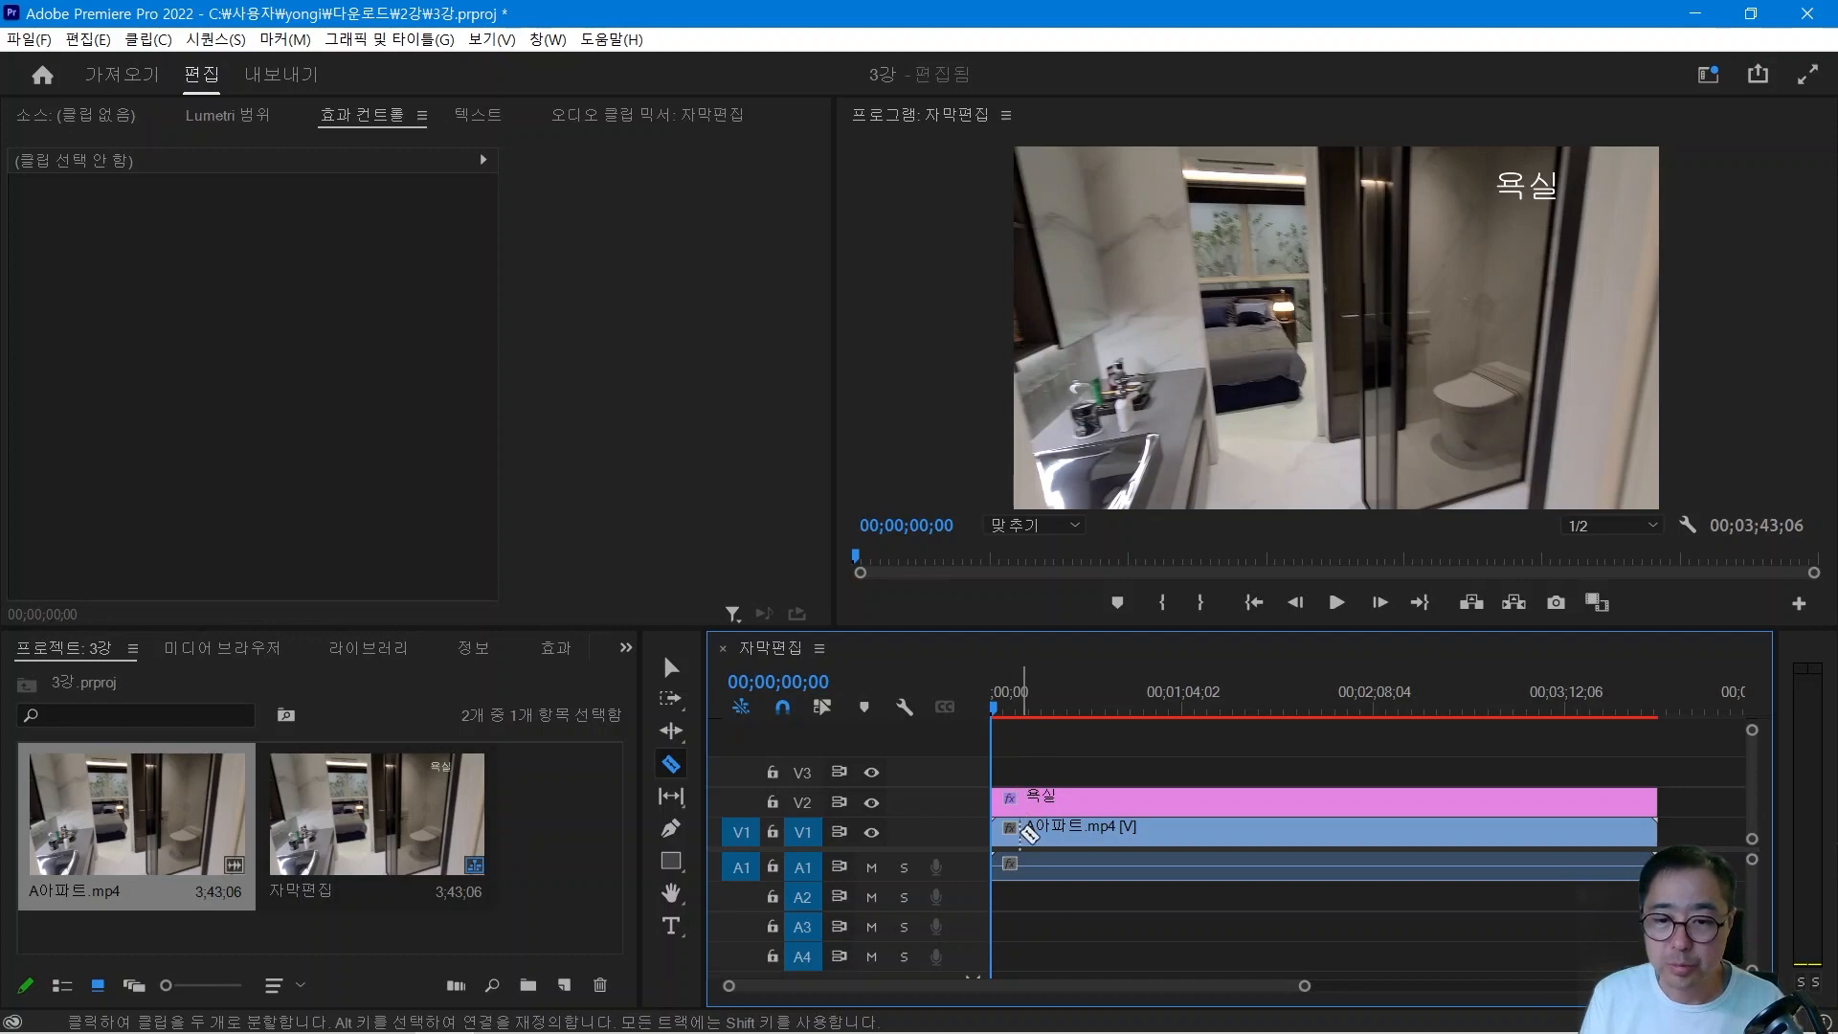
click(1001, 711)
drag(1004, 712, 1153, 723)
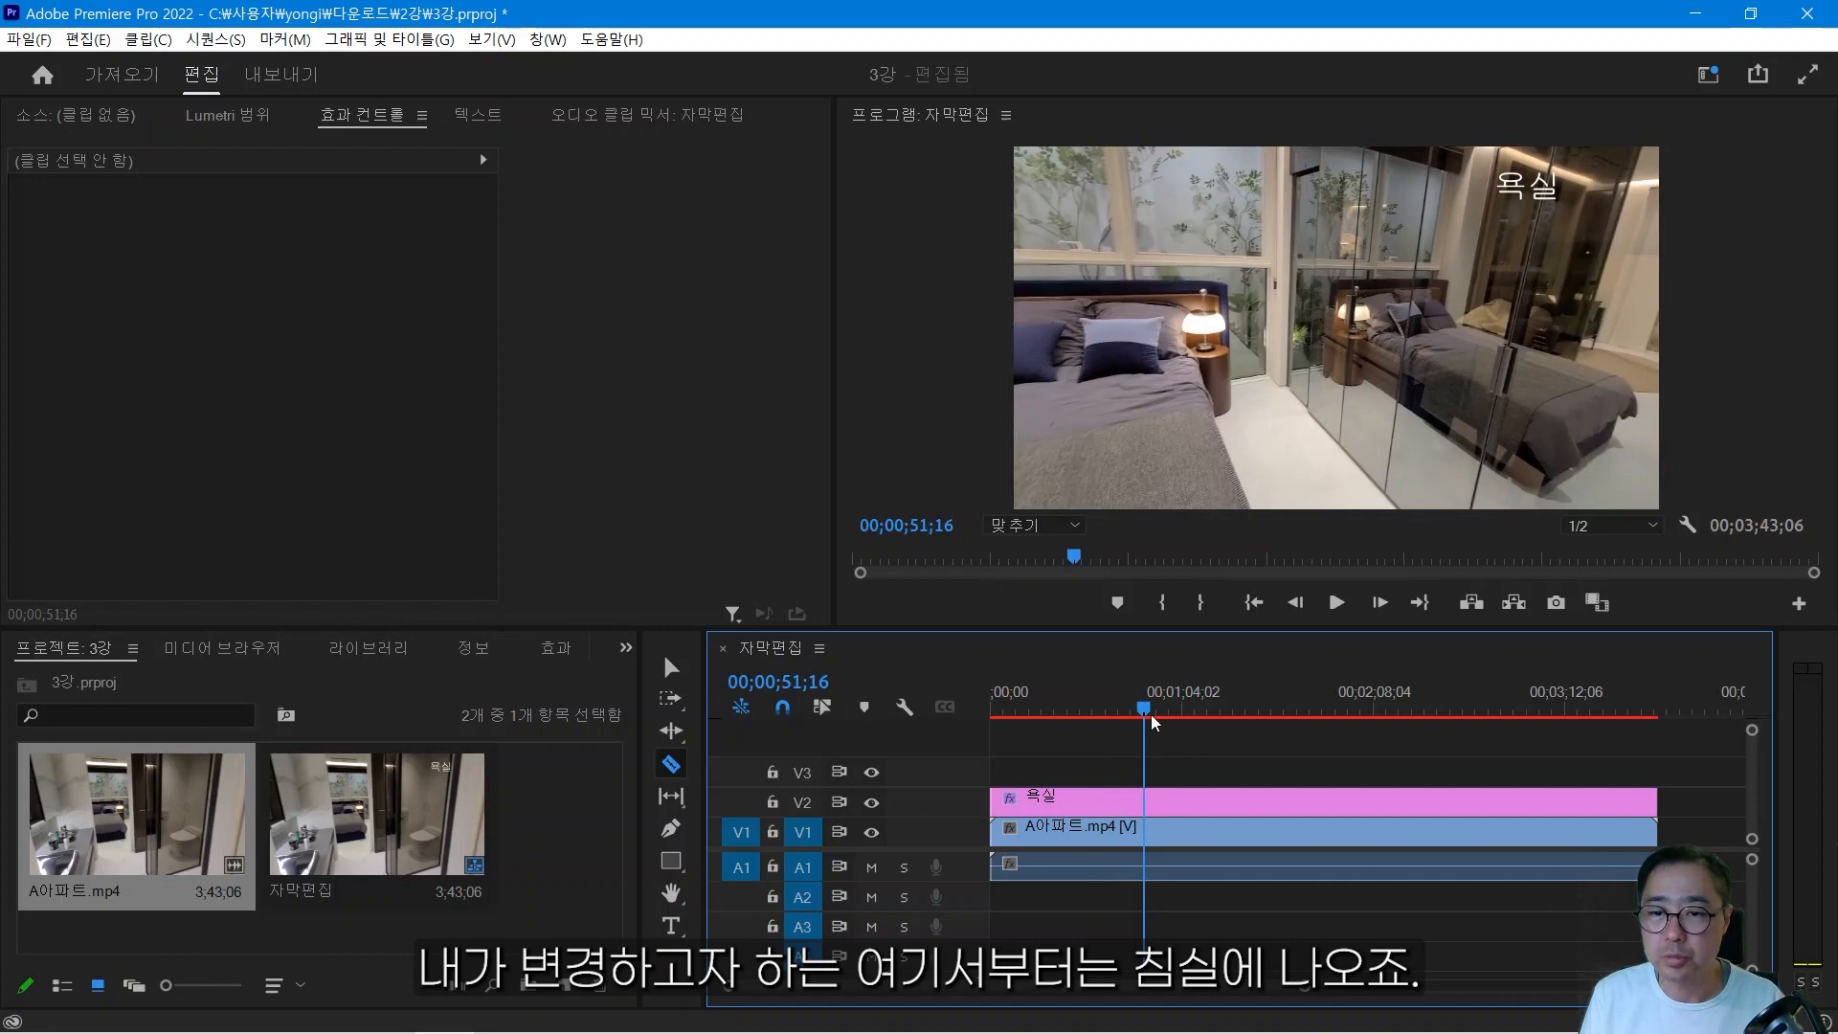
click(1149, 804)
drag(1160, 714, 1206, 717)
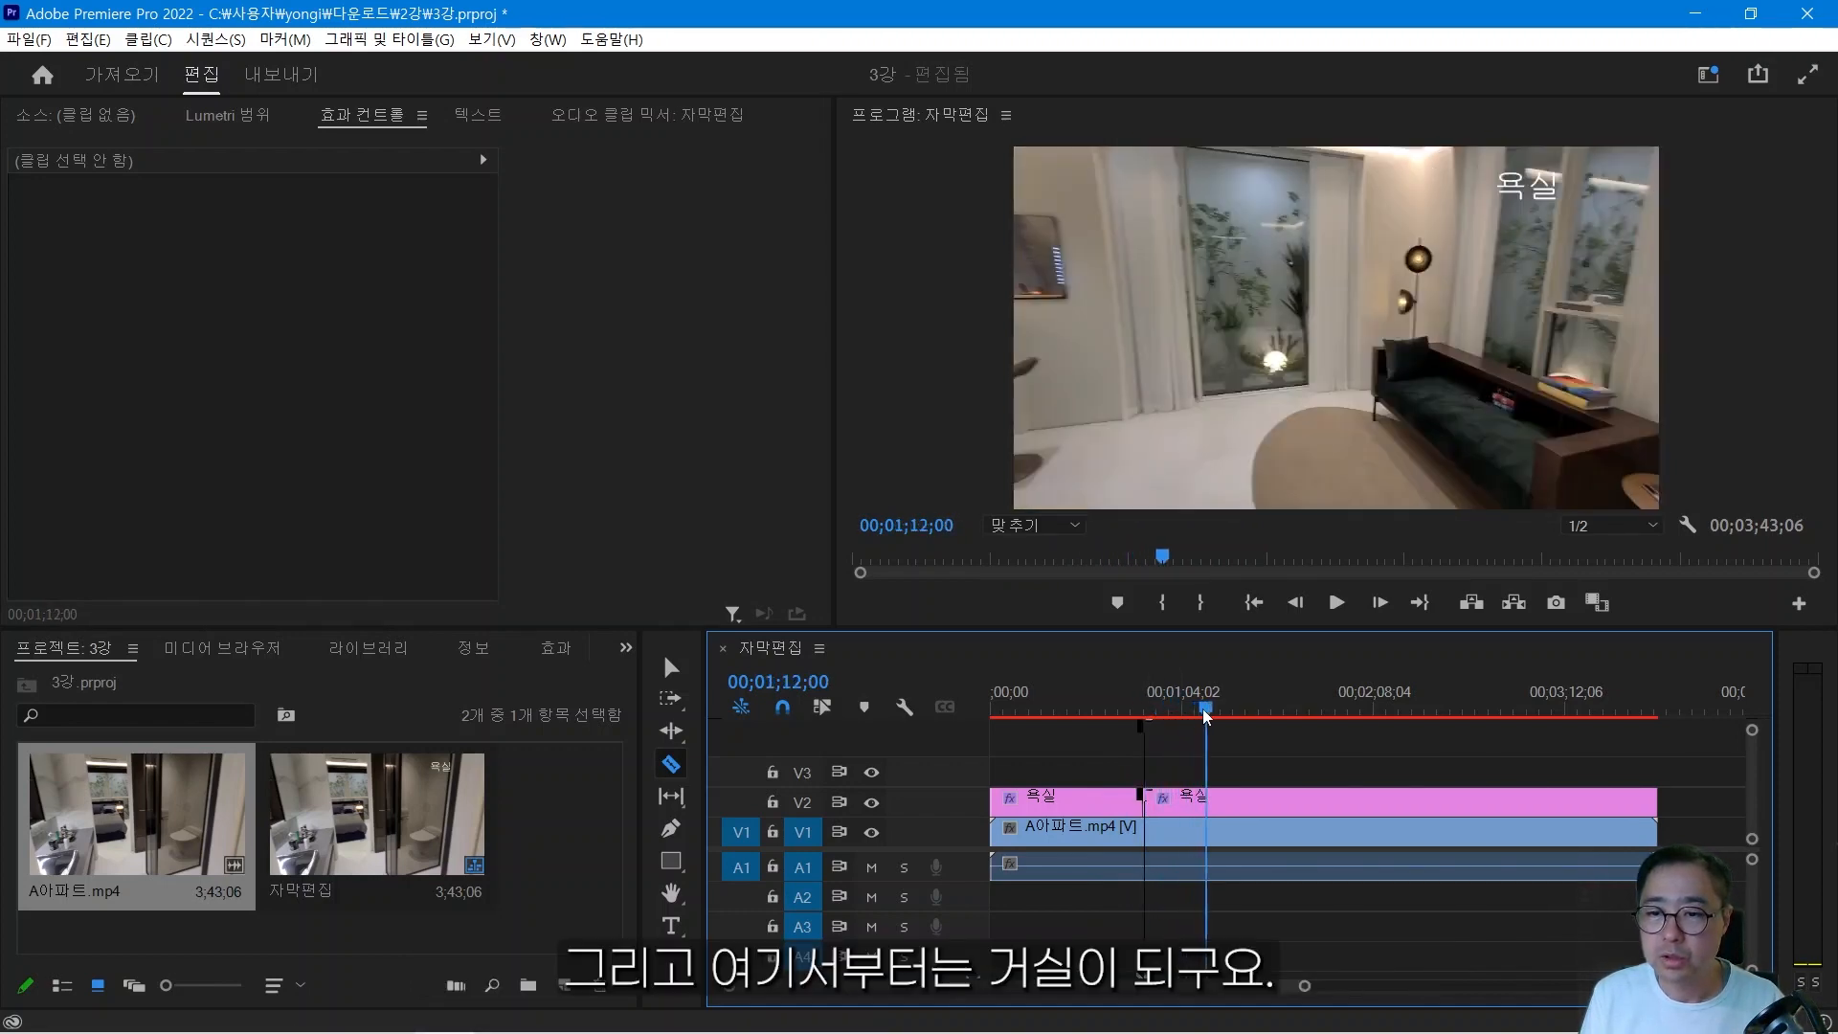
click(1208, 801)
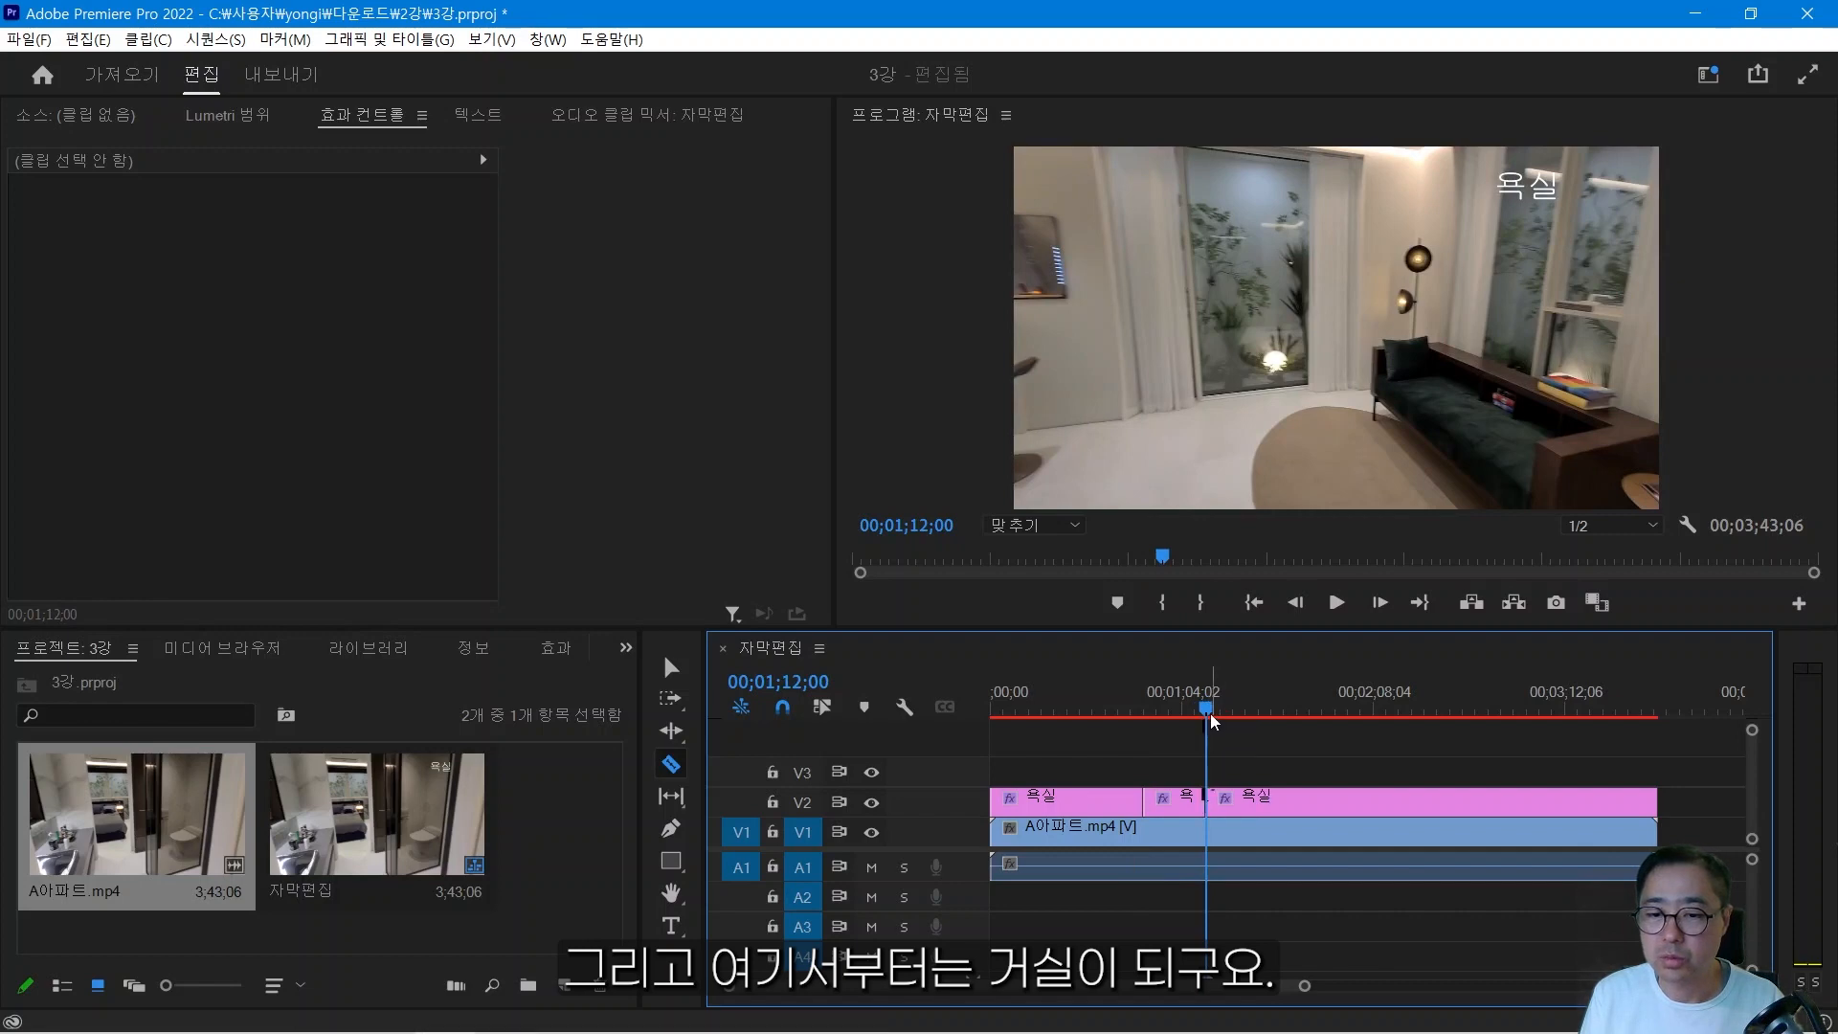
drag(1214, 714, 1273, 722)
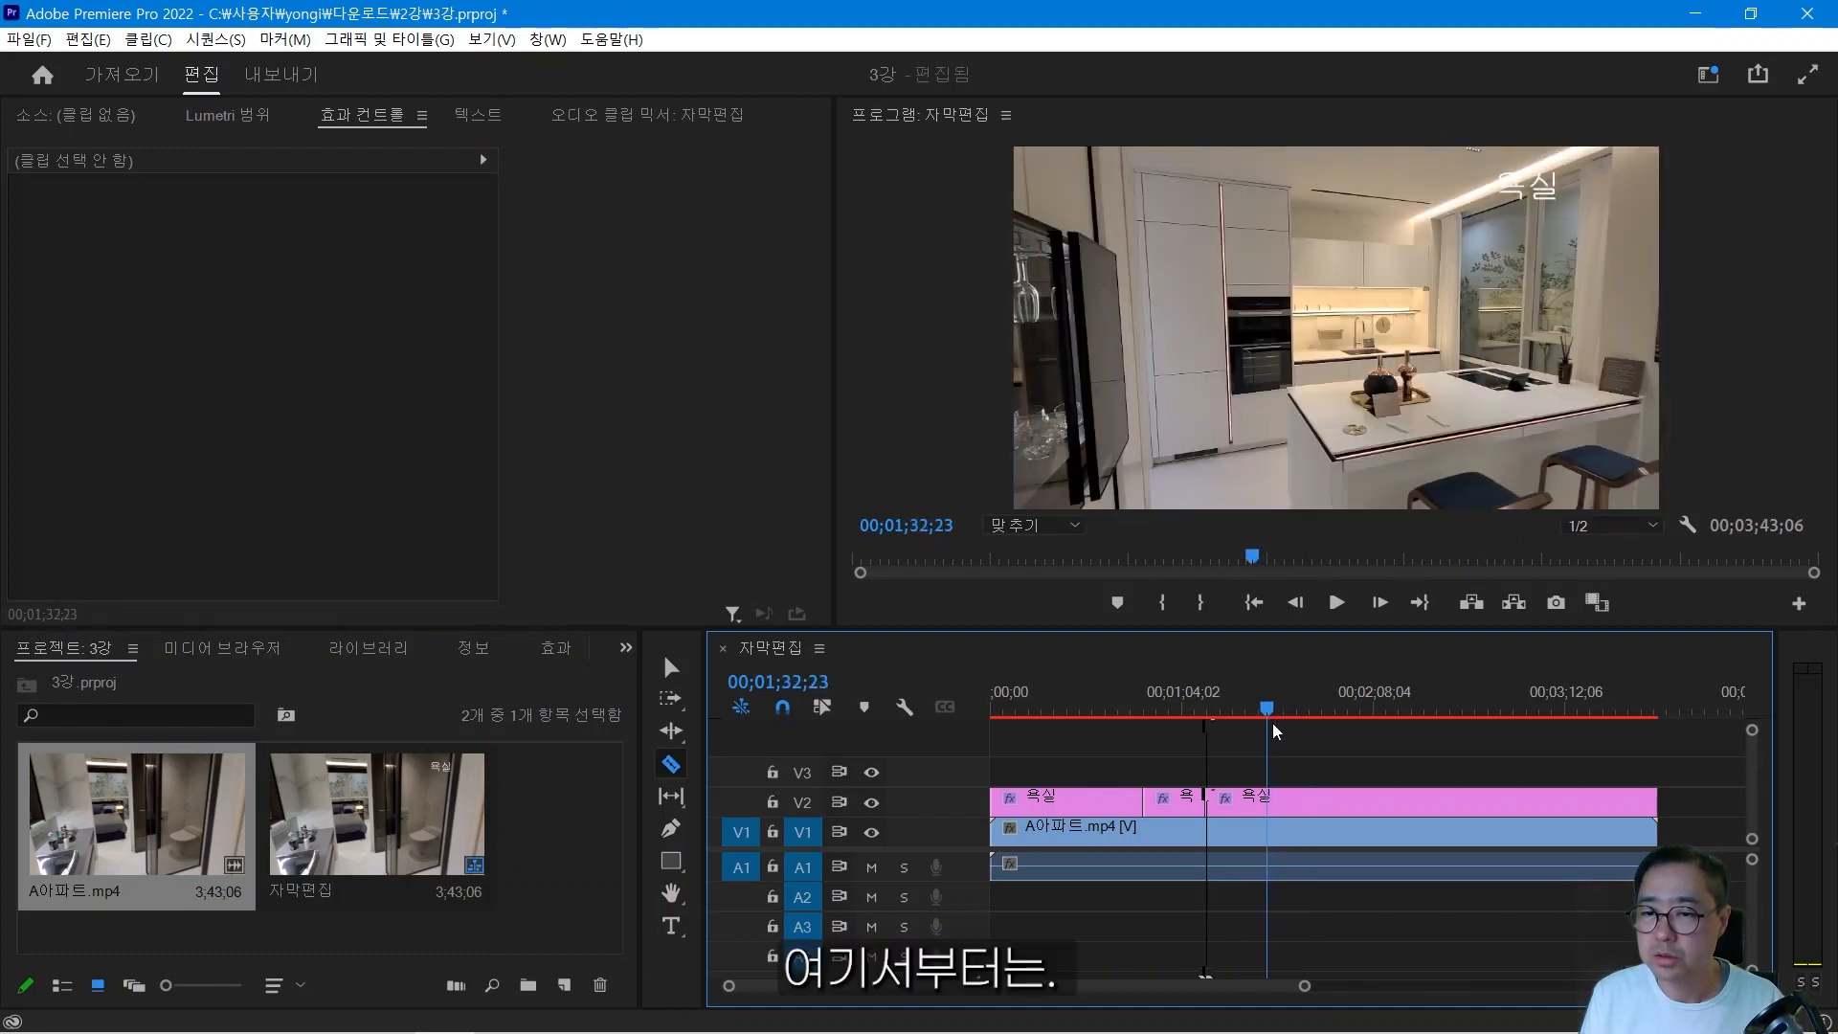
click(1269, 809)
drag(1267, 713, 1563, 738)
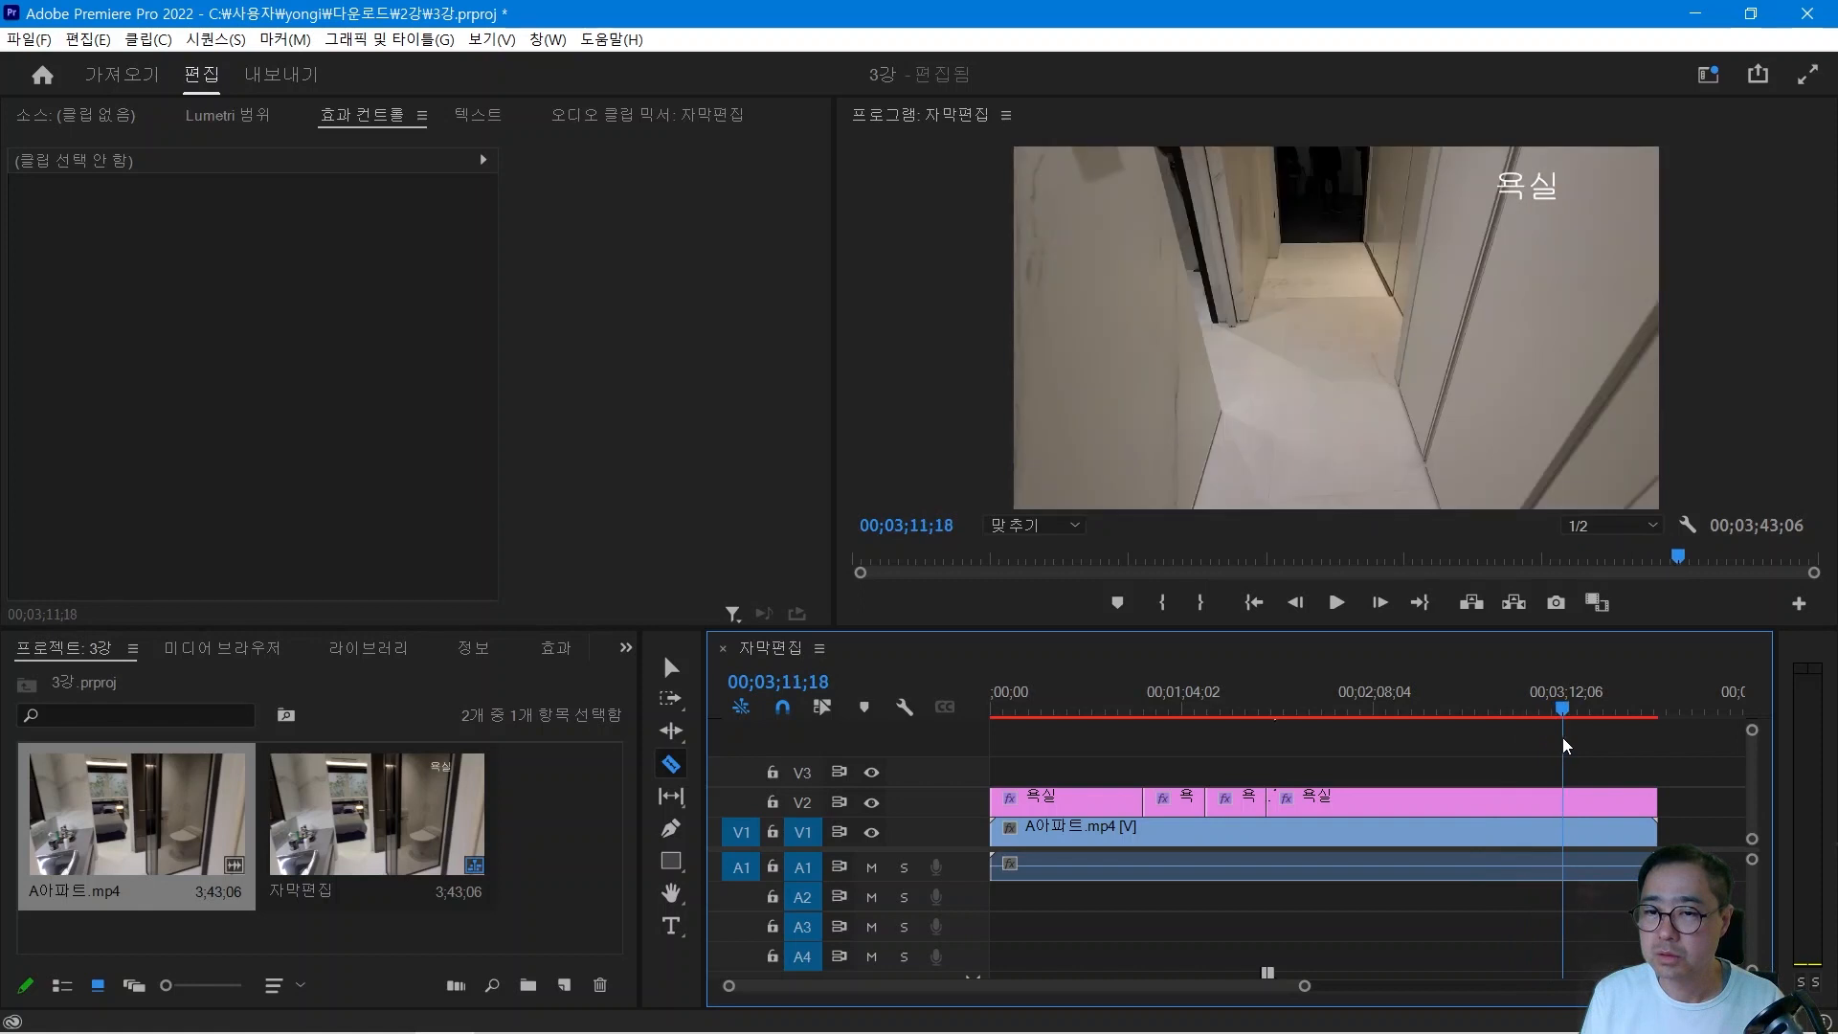
click(1570, 802)
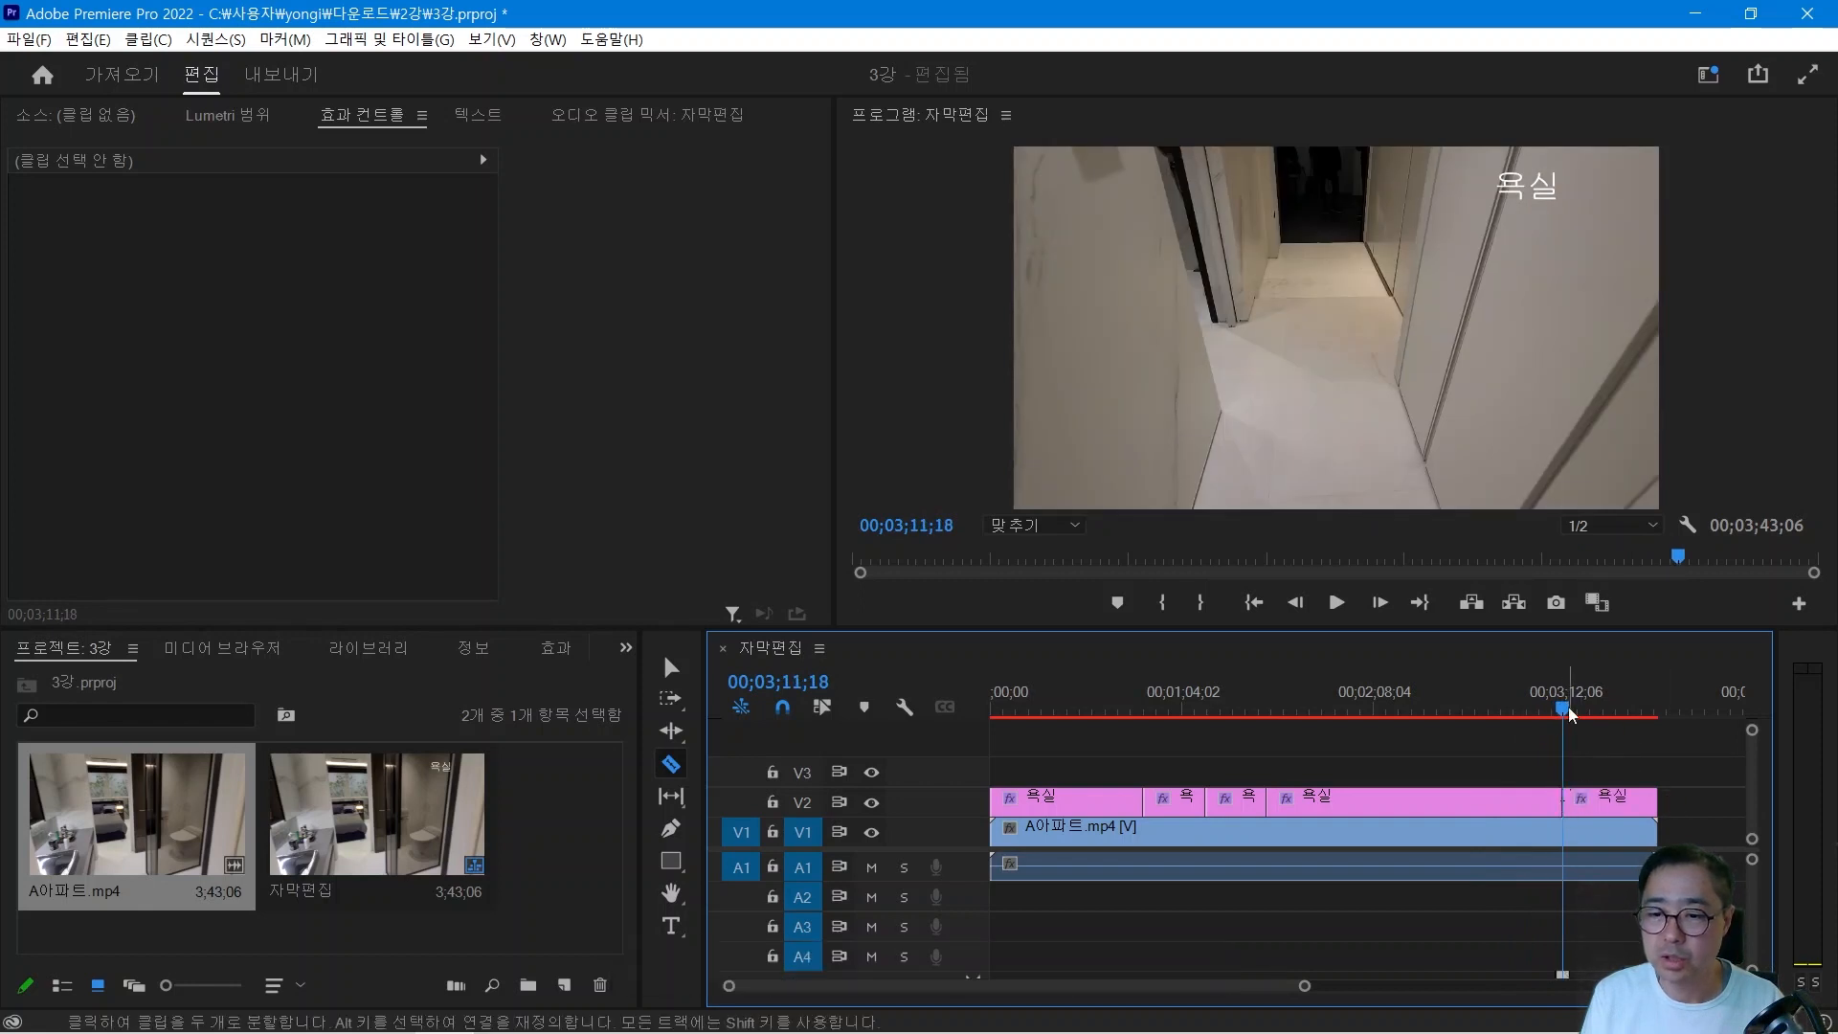
Move the playhead to 00;01;02;00 in the second V2 segment and change its text to 침실.
drag(1566, 707, 1195, 716)
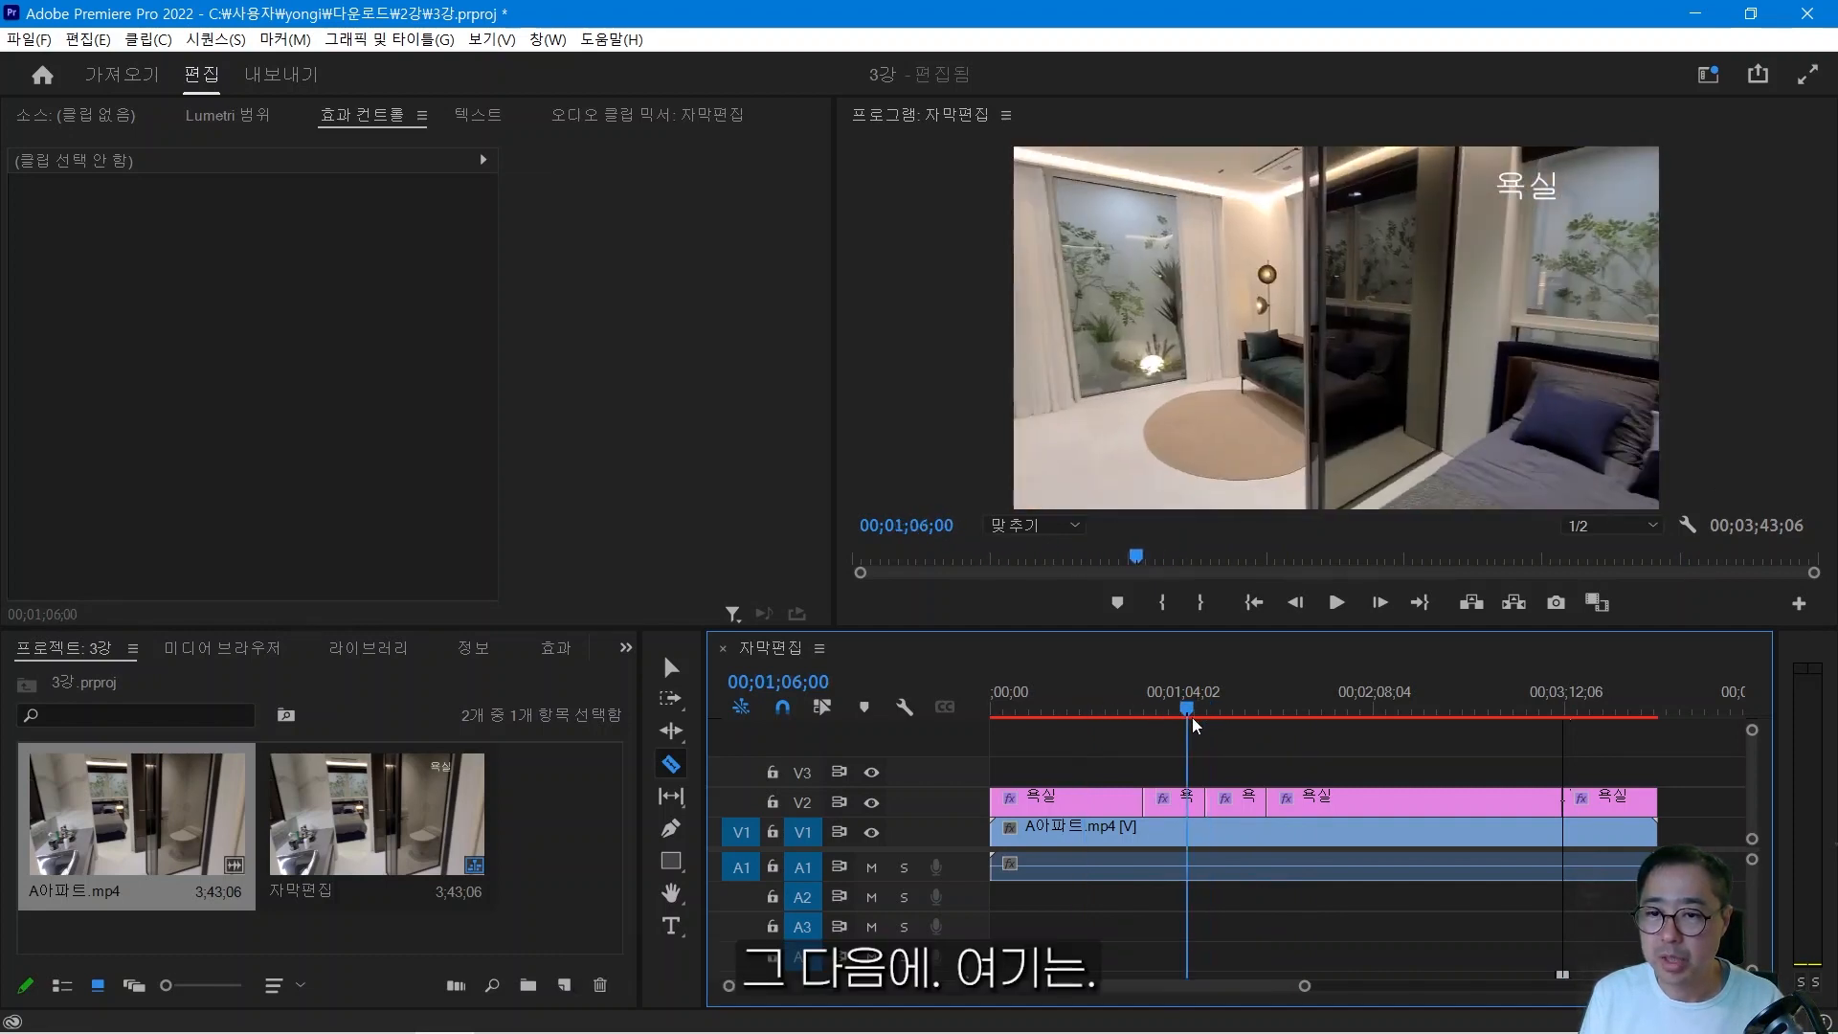
drag(1192, 716, 1181, 720)
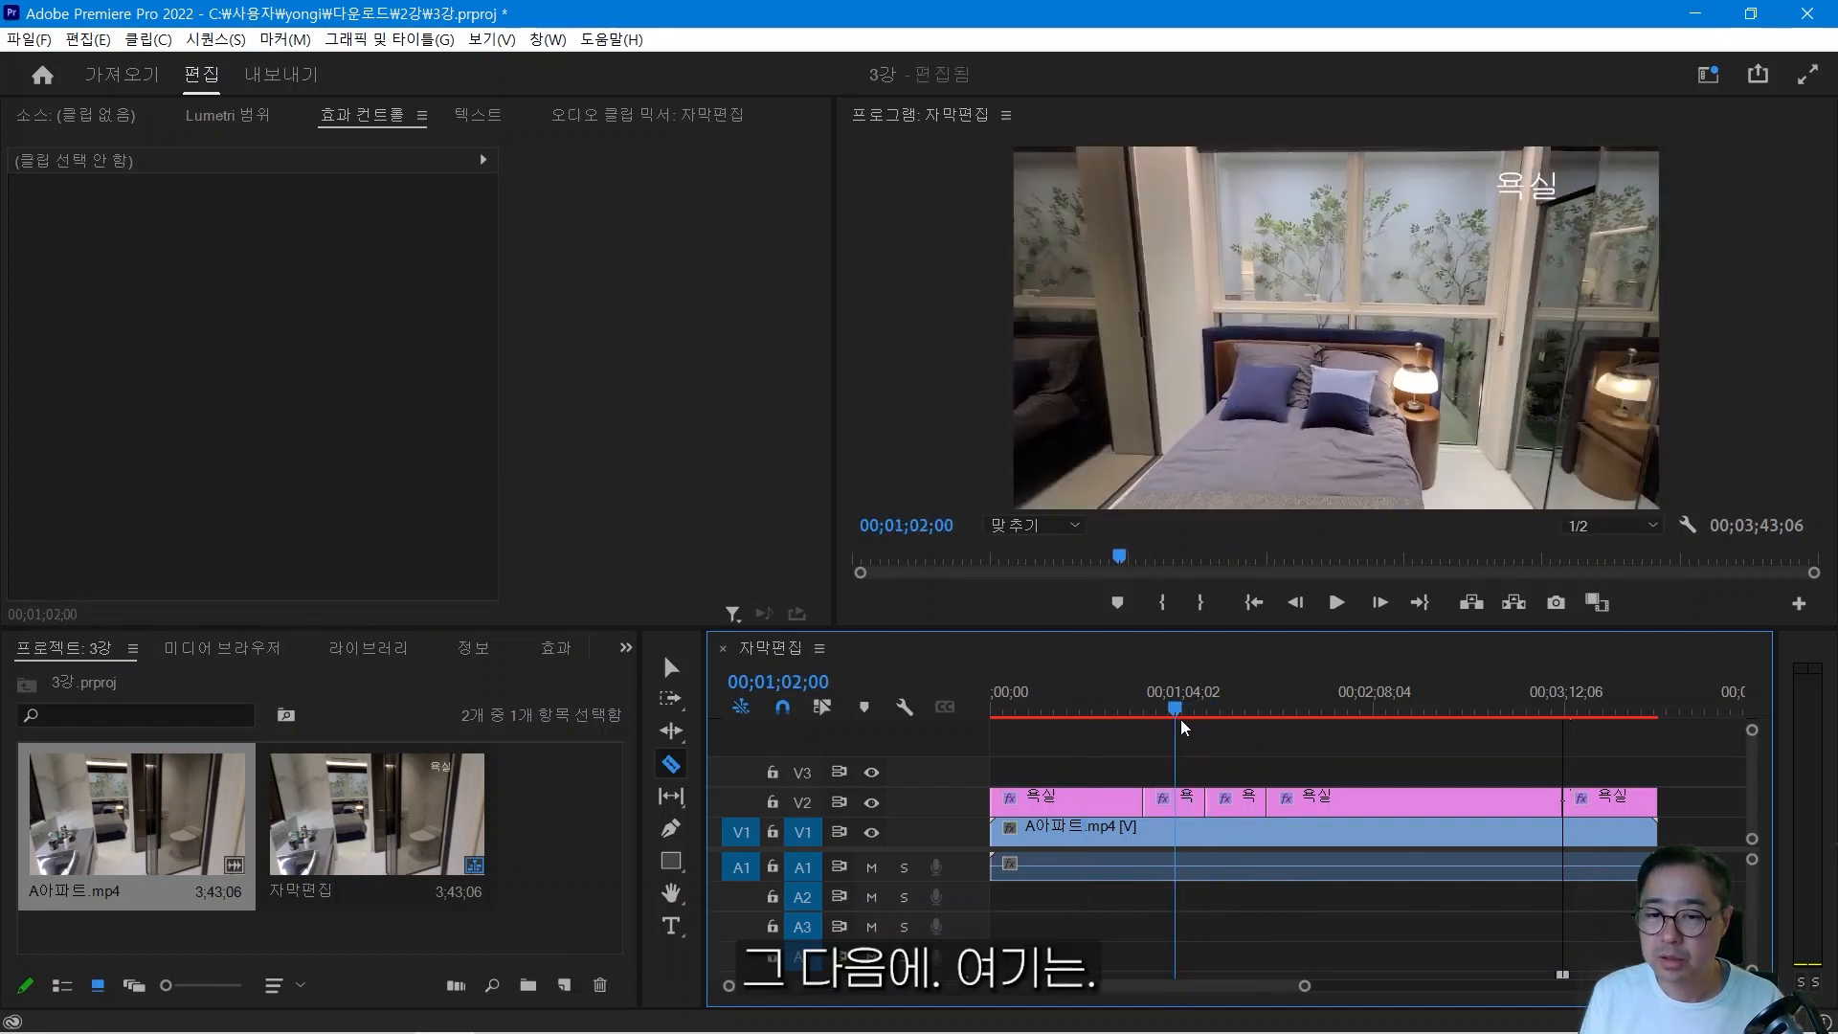
click(670, 668)
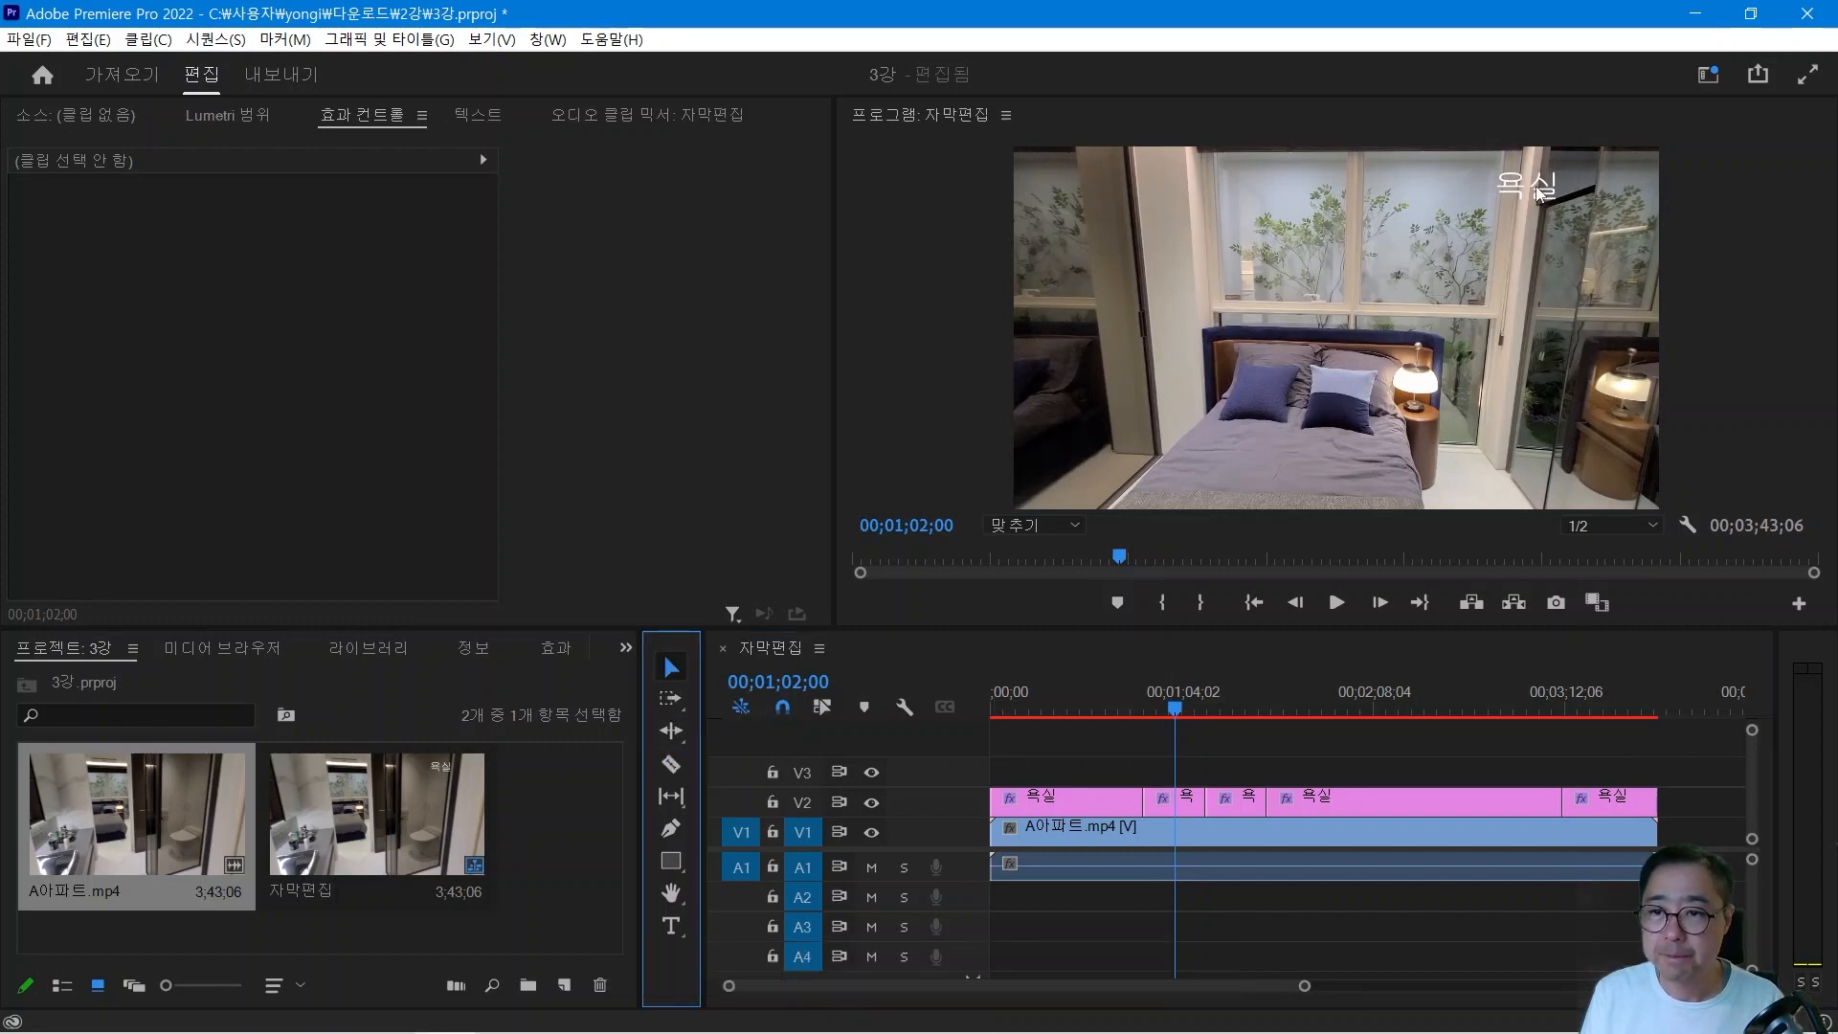
click(1538, 194)
double_click(1539, 194)
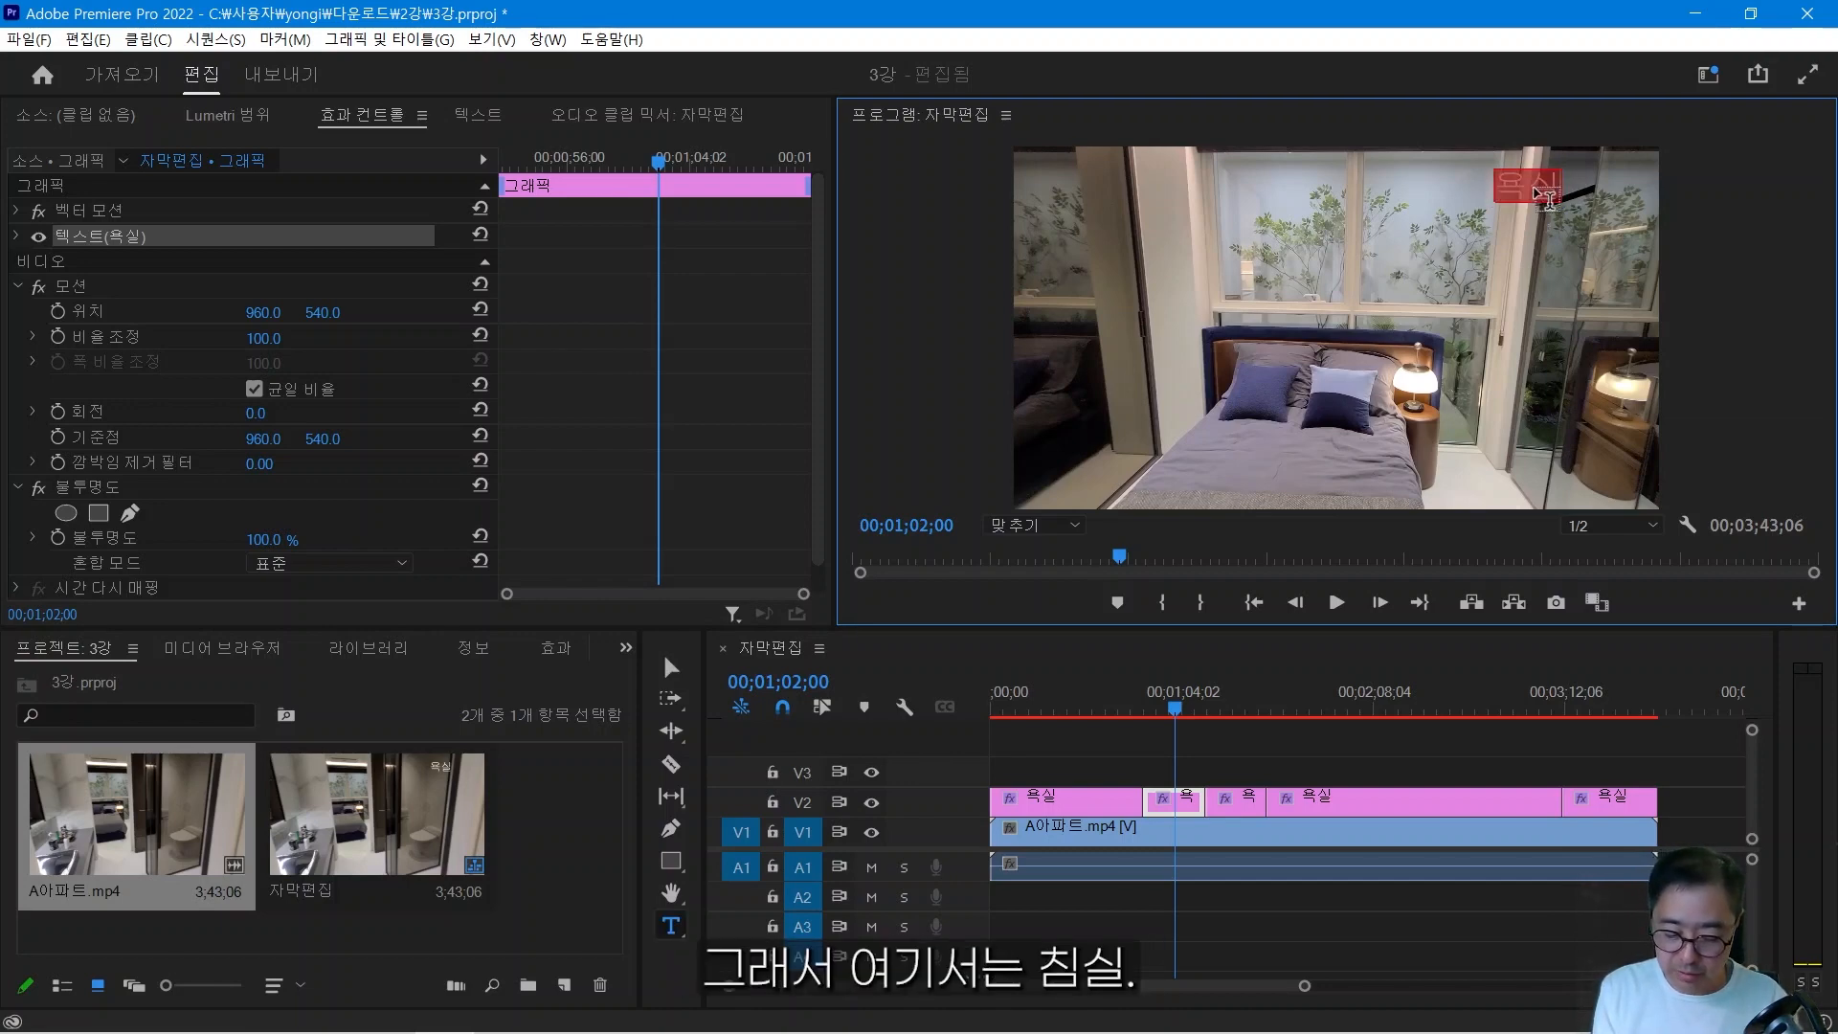
text(cla)
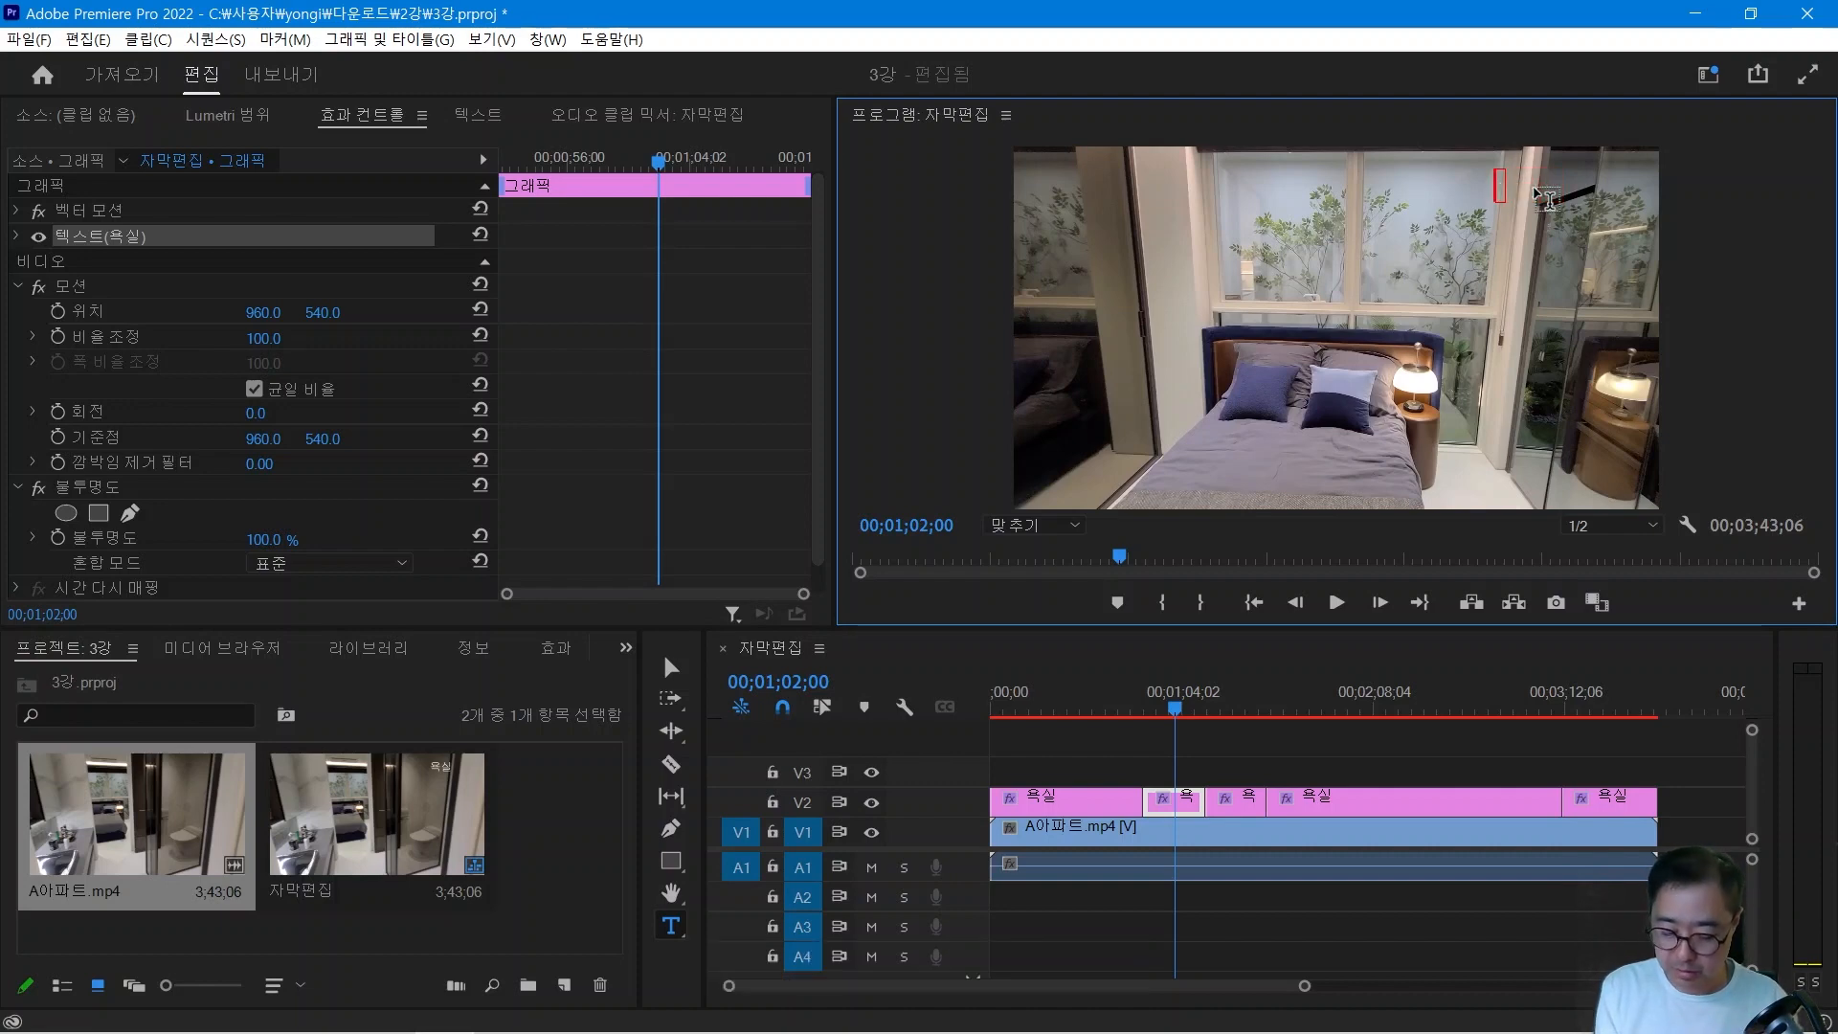
text(실)
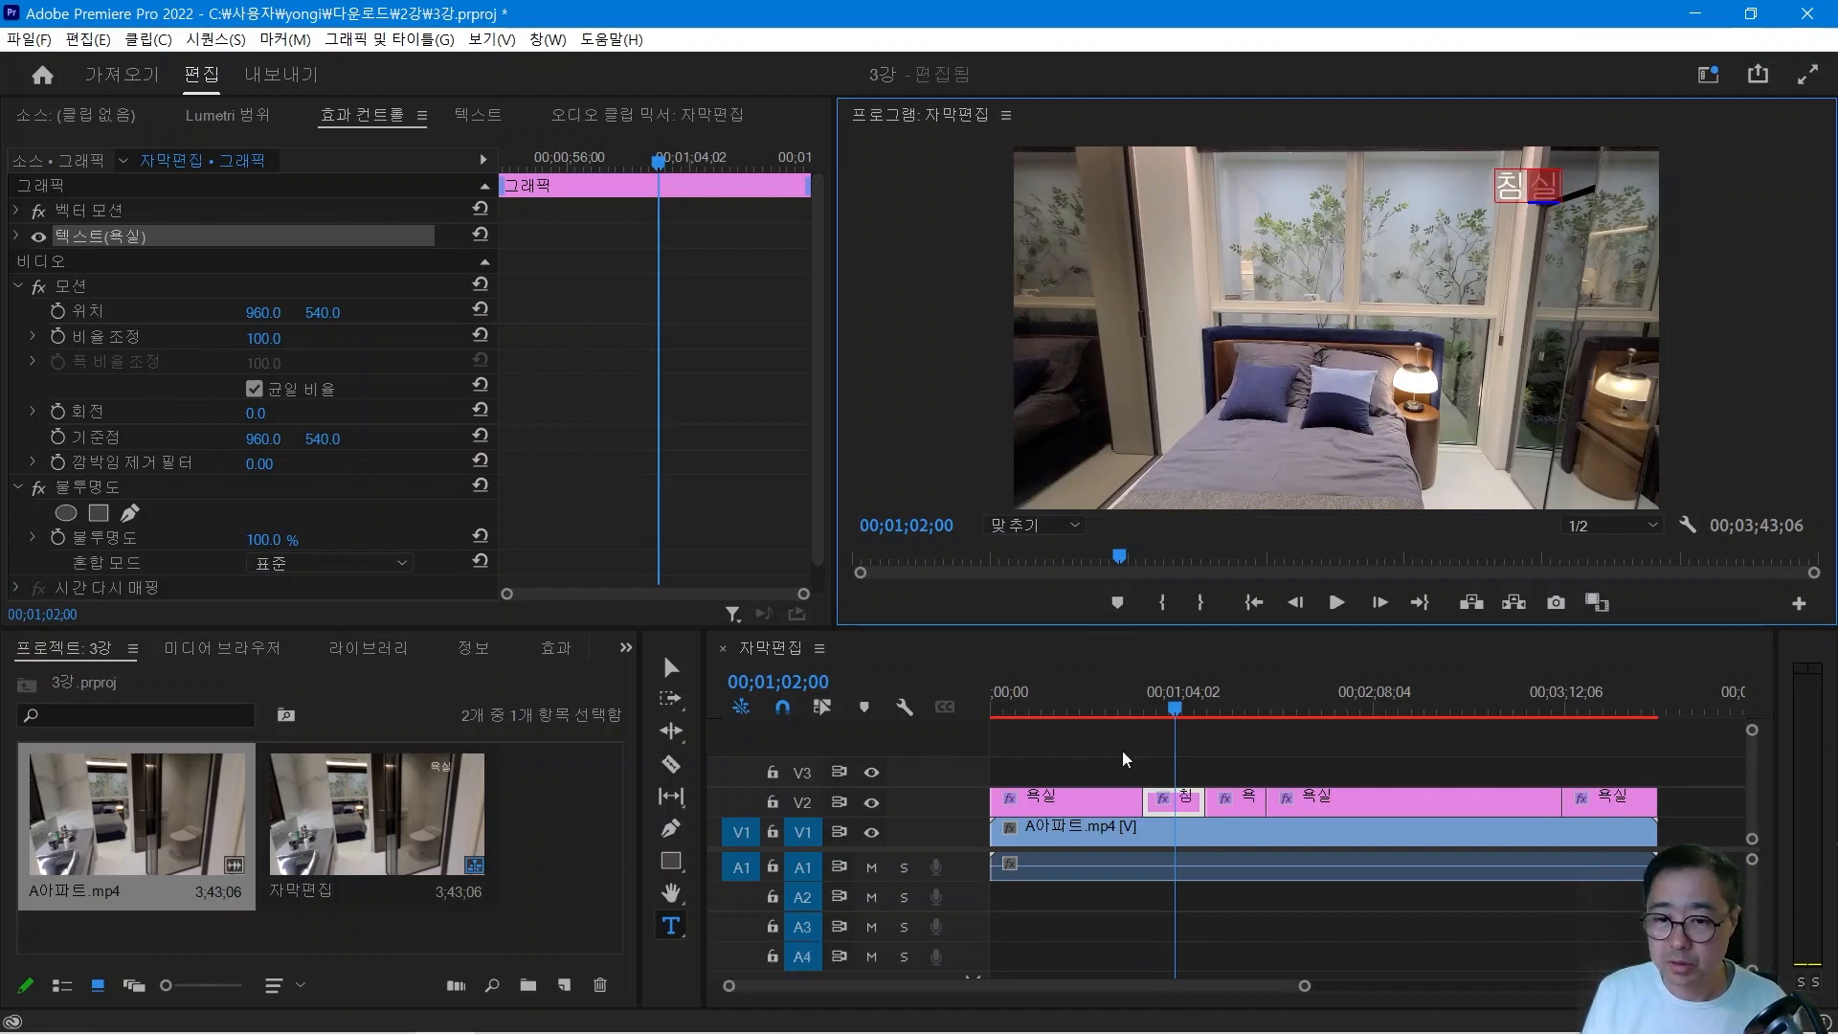
Move the playhead to 00;01;22;12 in the third V2 segment and change its text to 거실.
click(1226, 710)
mouse_move(1236, 718)
mouse_down()
mouse_move(1262, 713)
mouse_move(1238, 717)
mouse_up()
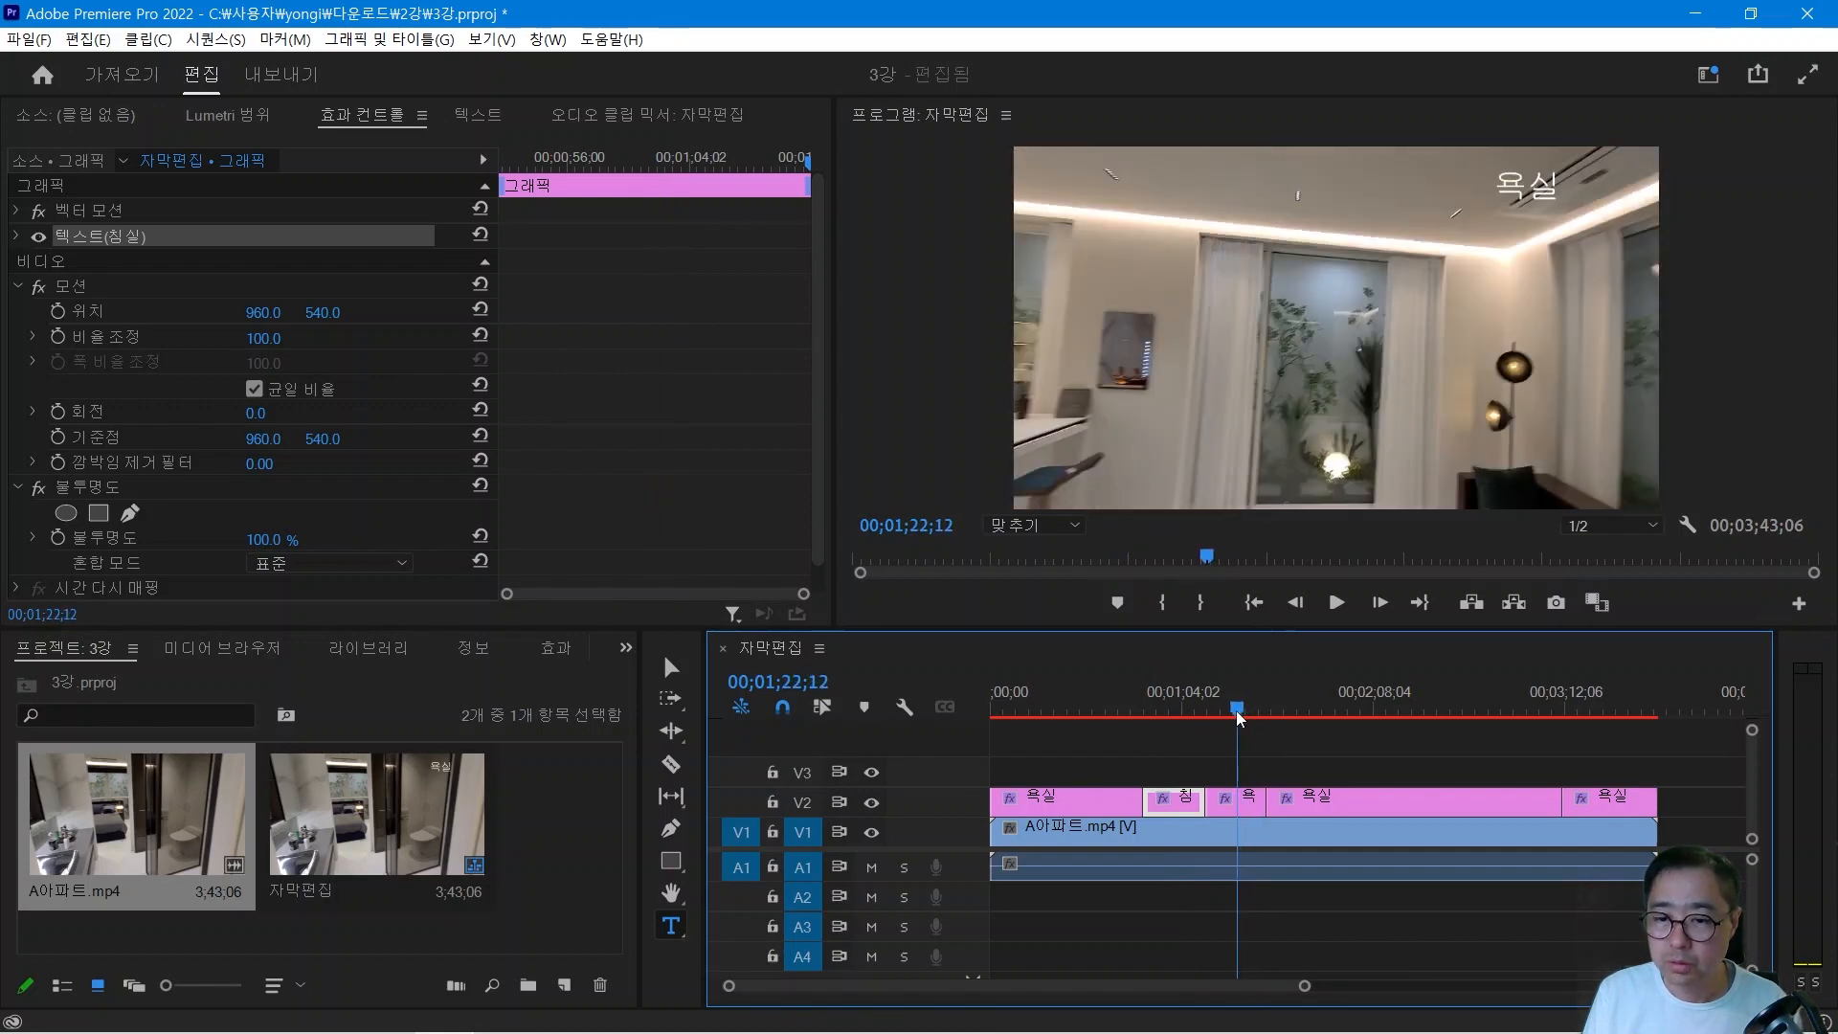
click(1529, 185)
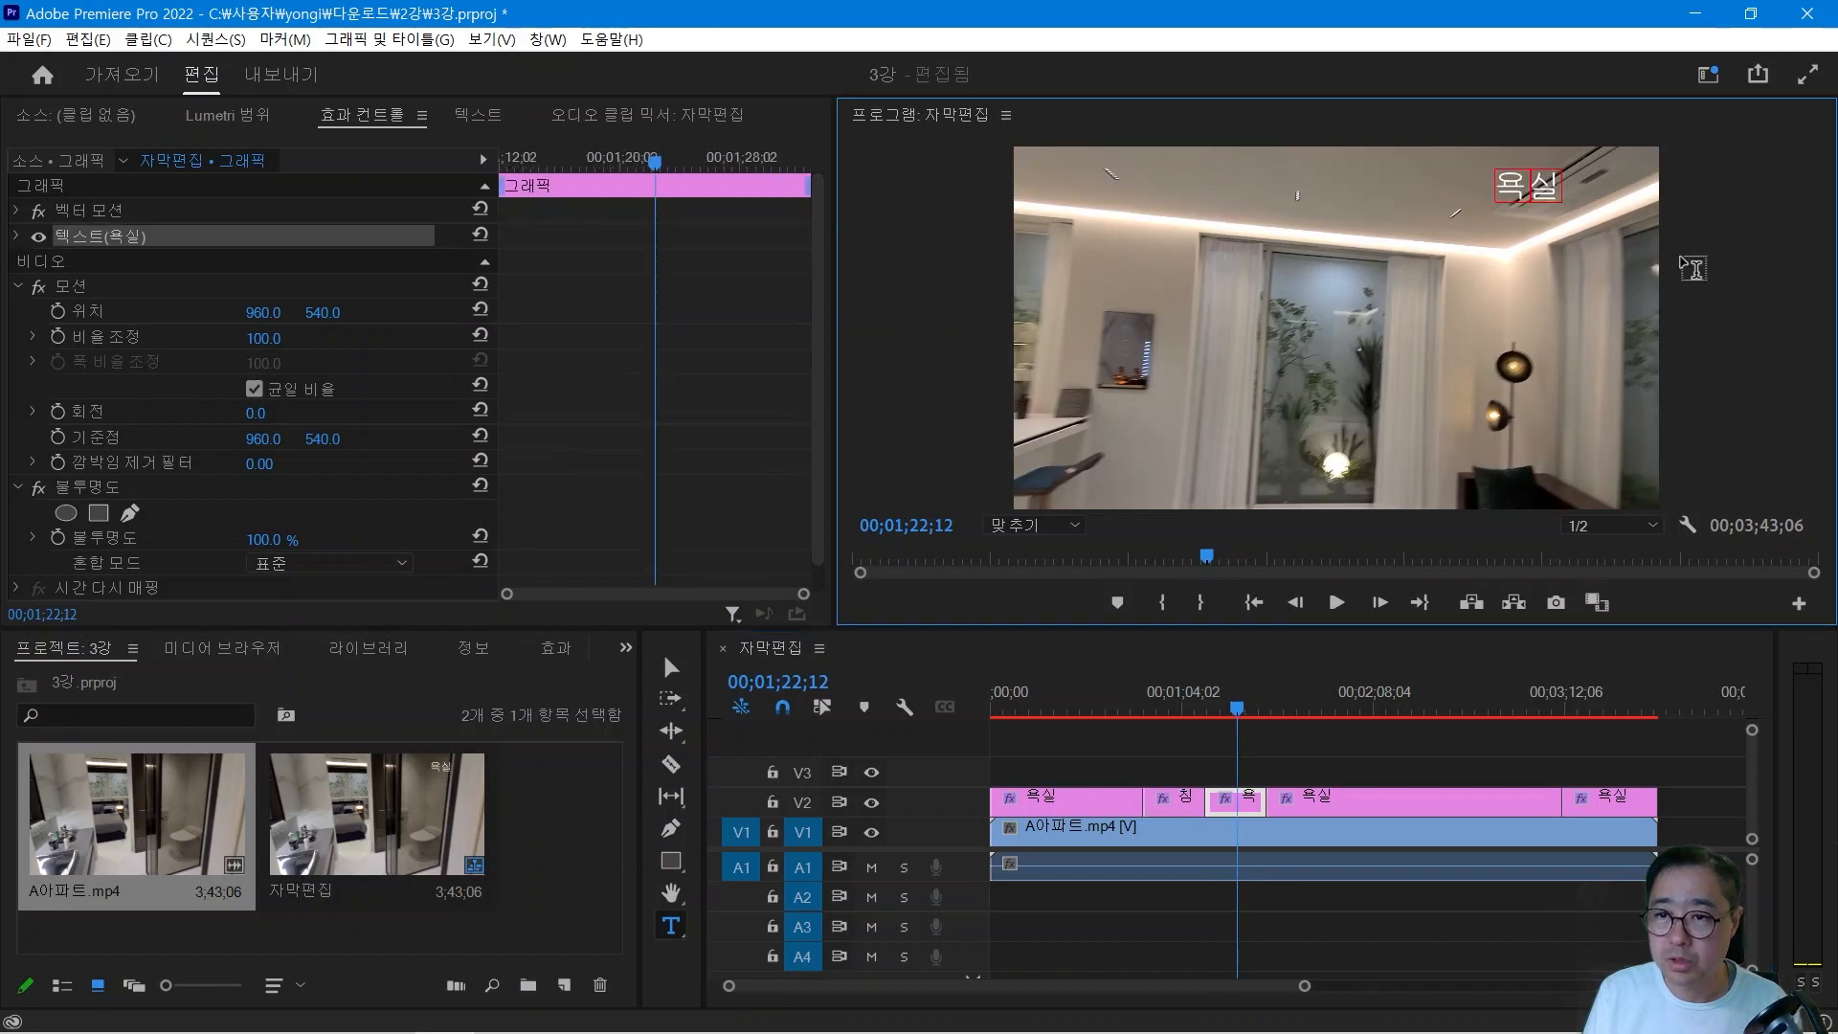
text(ㄱ)
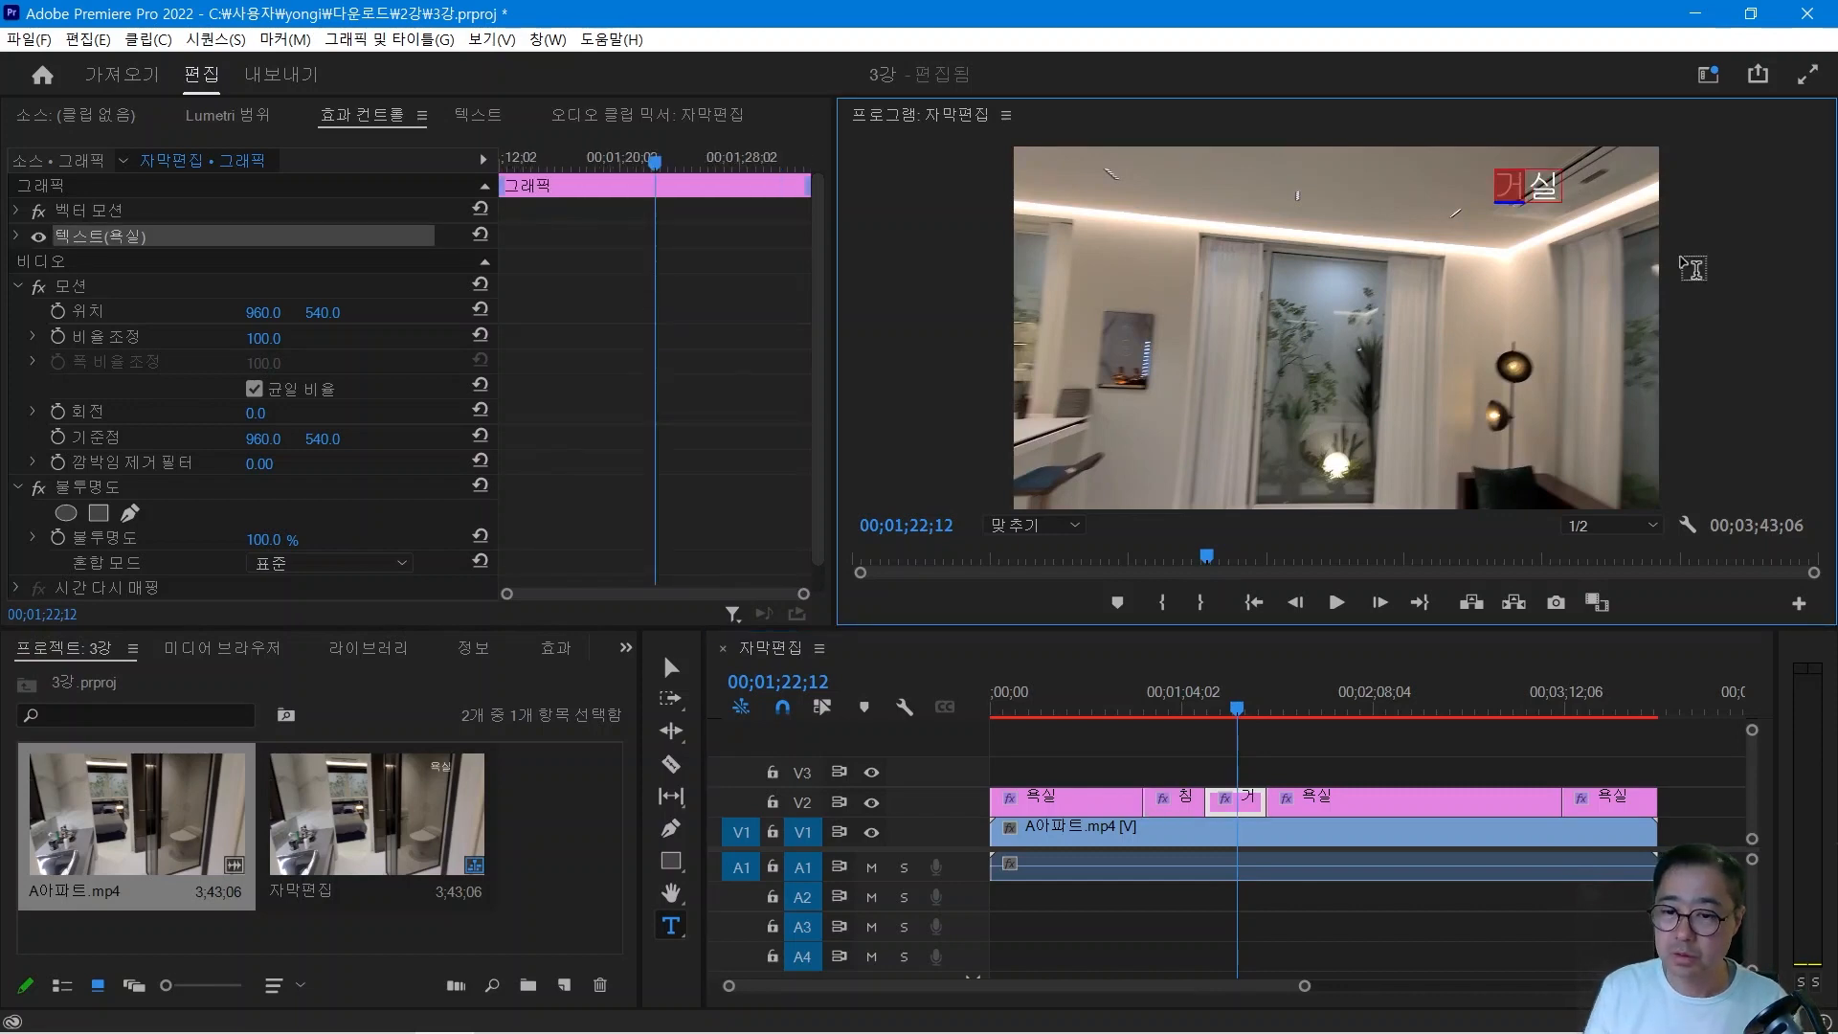
Move the playhead to 00;02;12;24 in the fourth V2 segment and change its text to 주방.
drag(1242, 717, 1351, 717)
click(1386, 717)
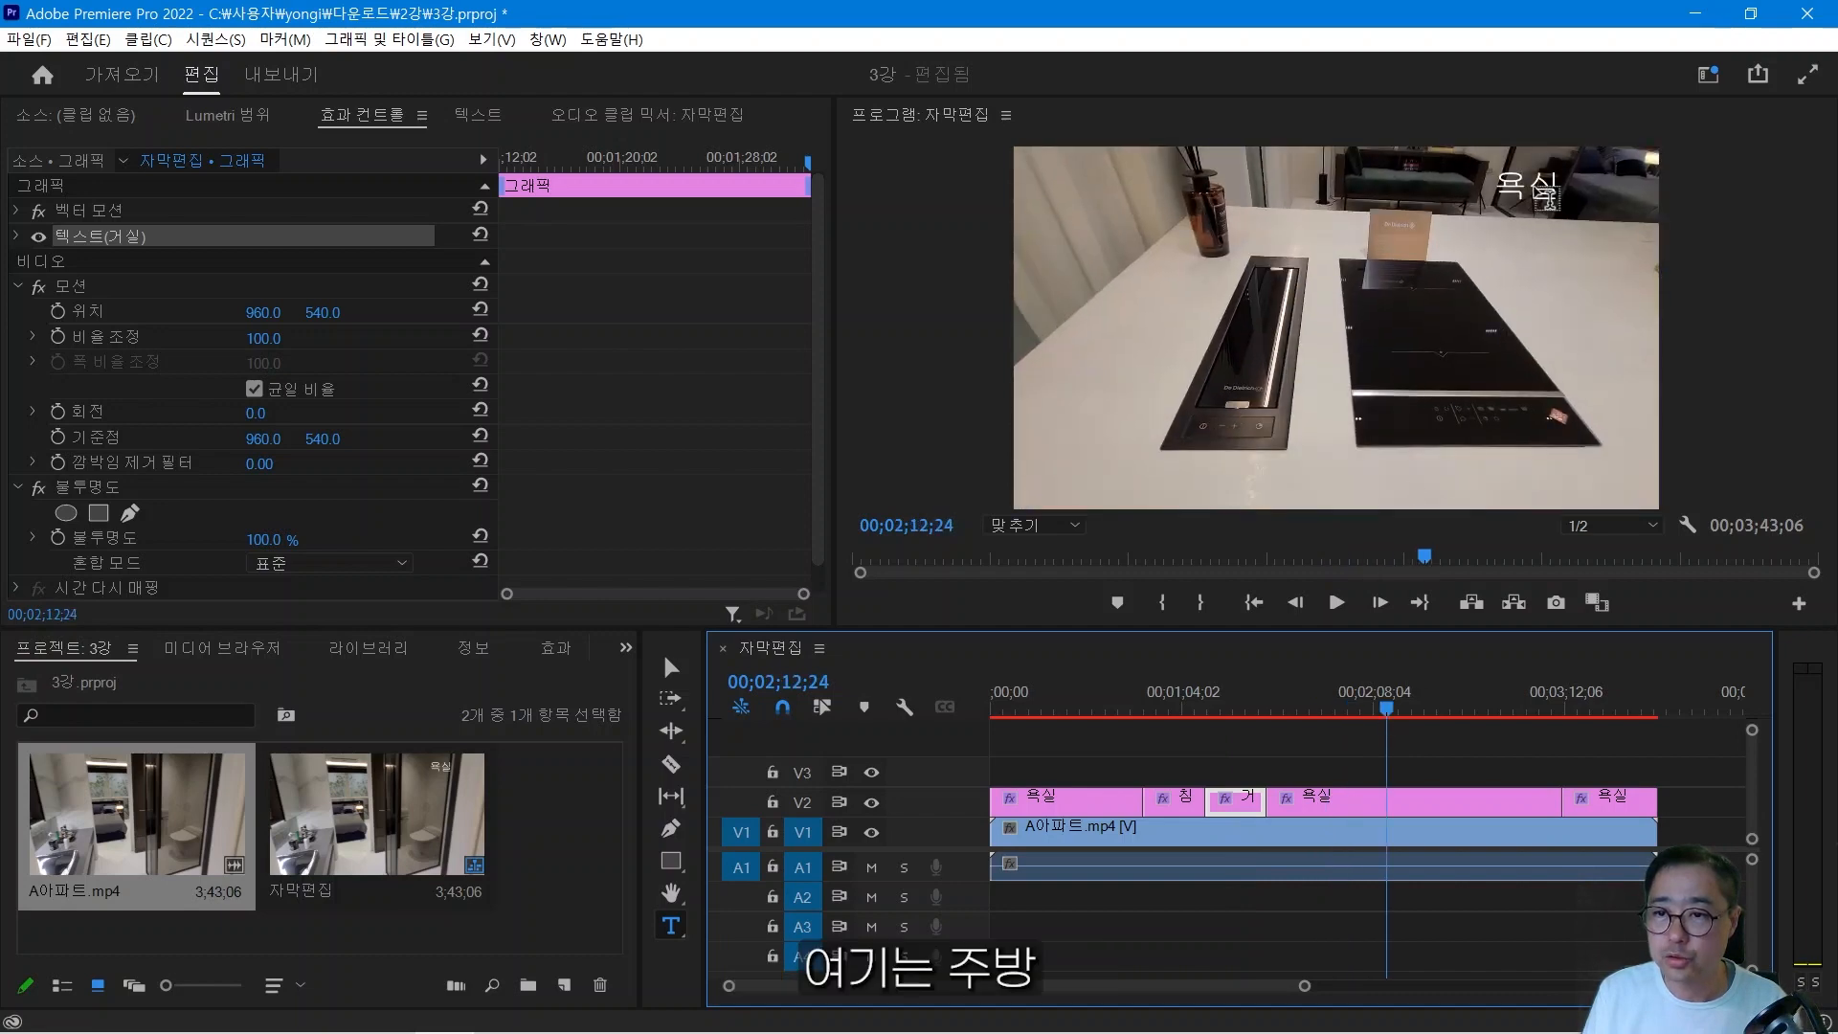
click(1532, 187)
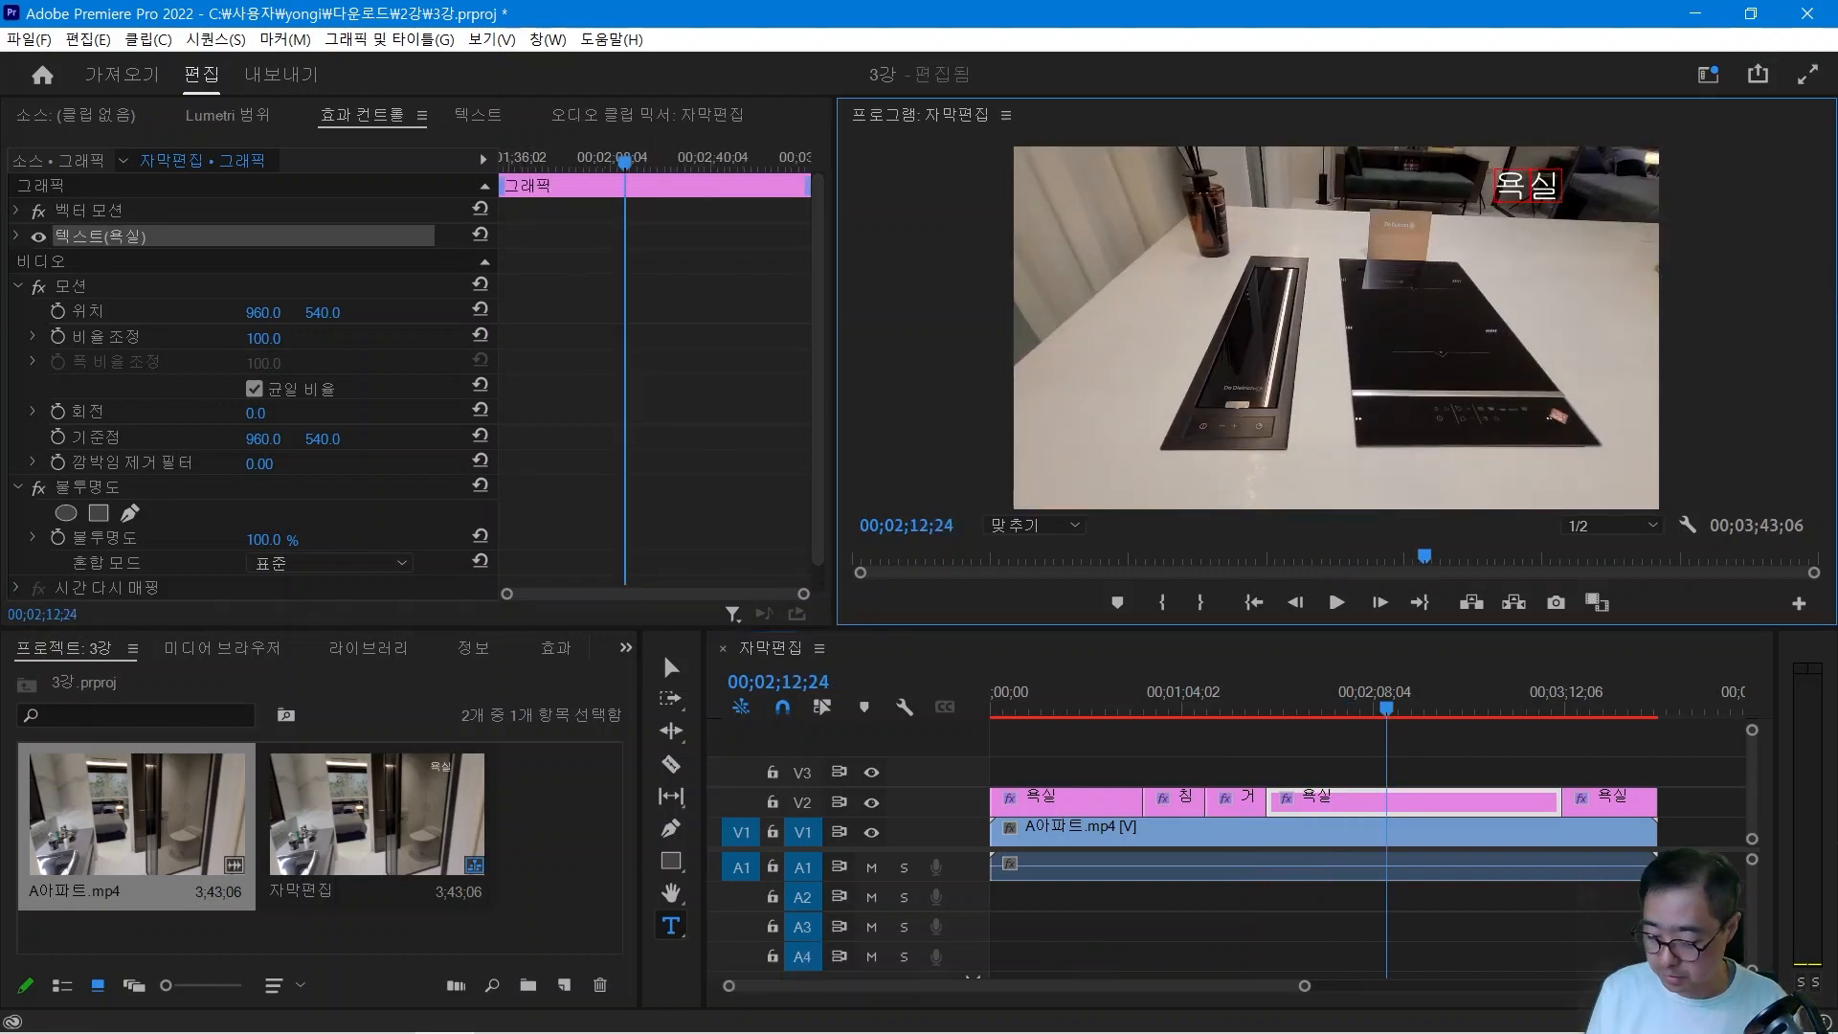
text(주바)
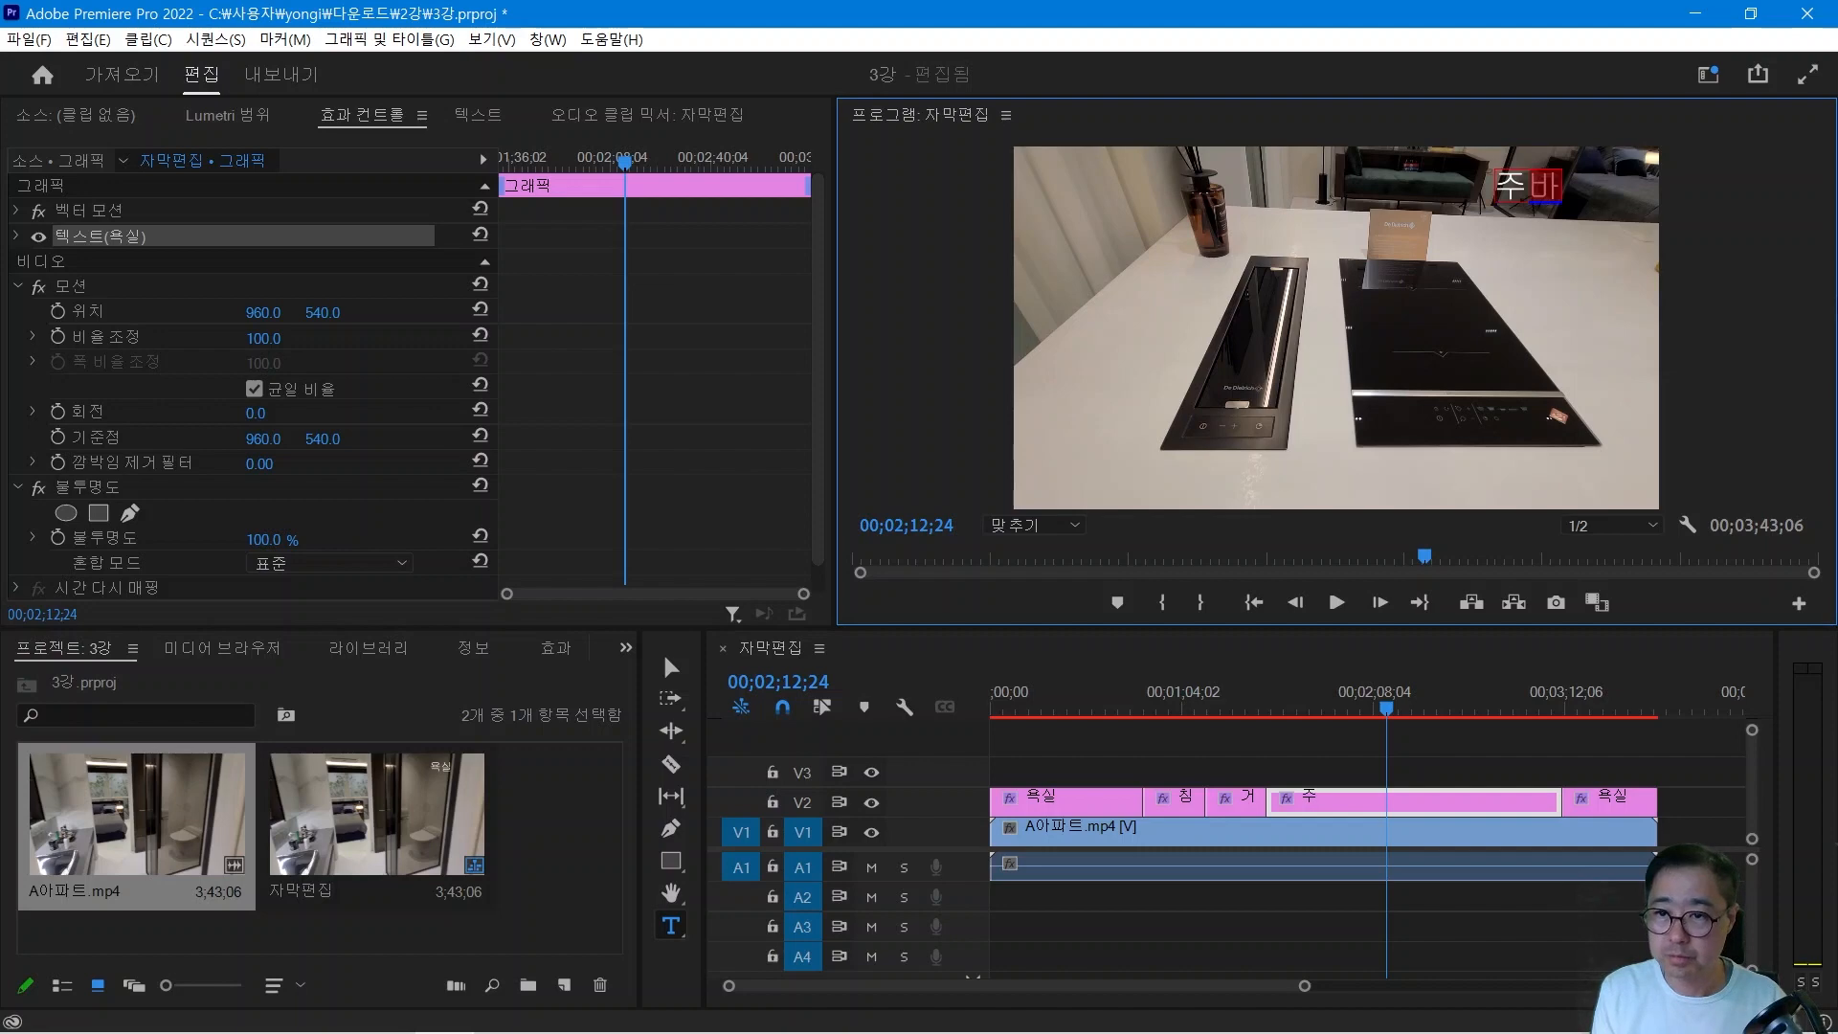
Move the playhead to 00;03;26;00 in the last V2 segment and change its text to 신발장.
drag(1390, 707, 1607, 703)
click(1532, 196)
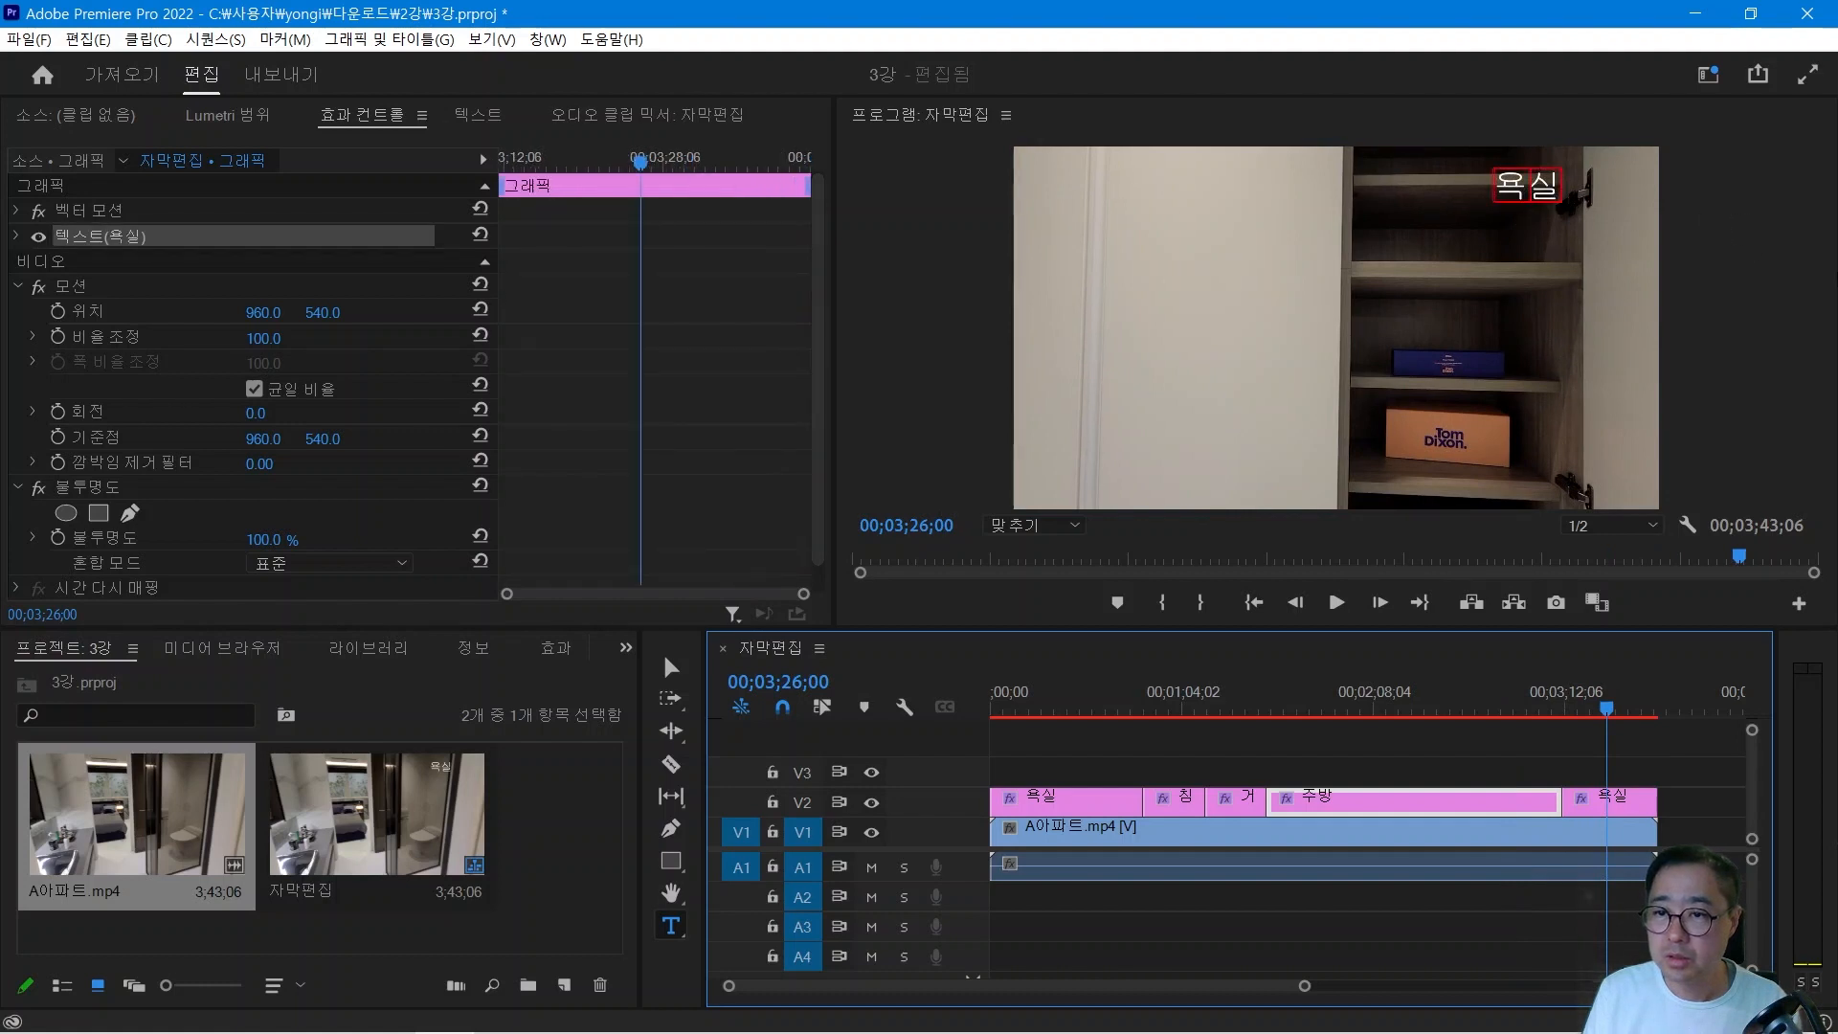
text(시)
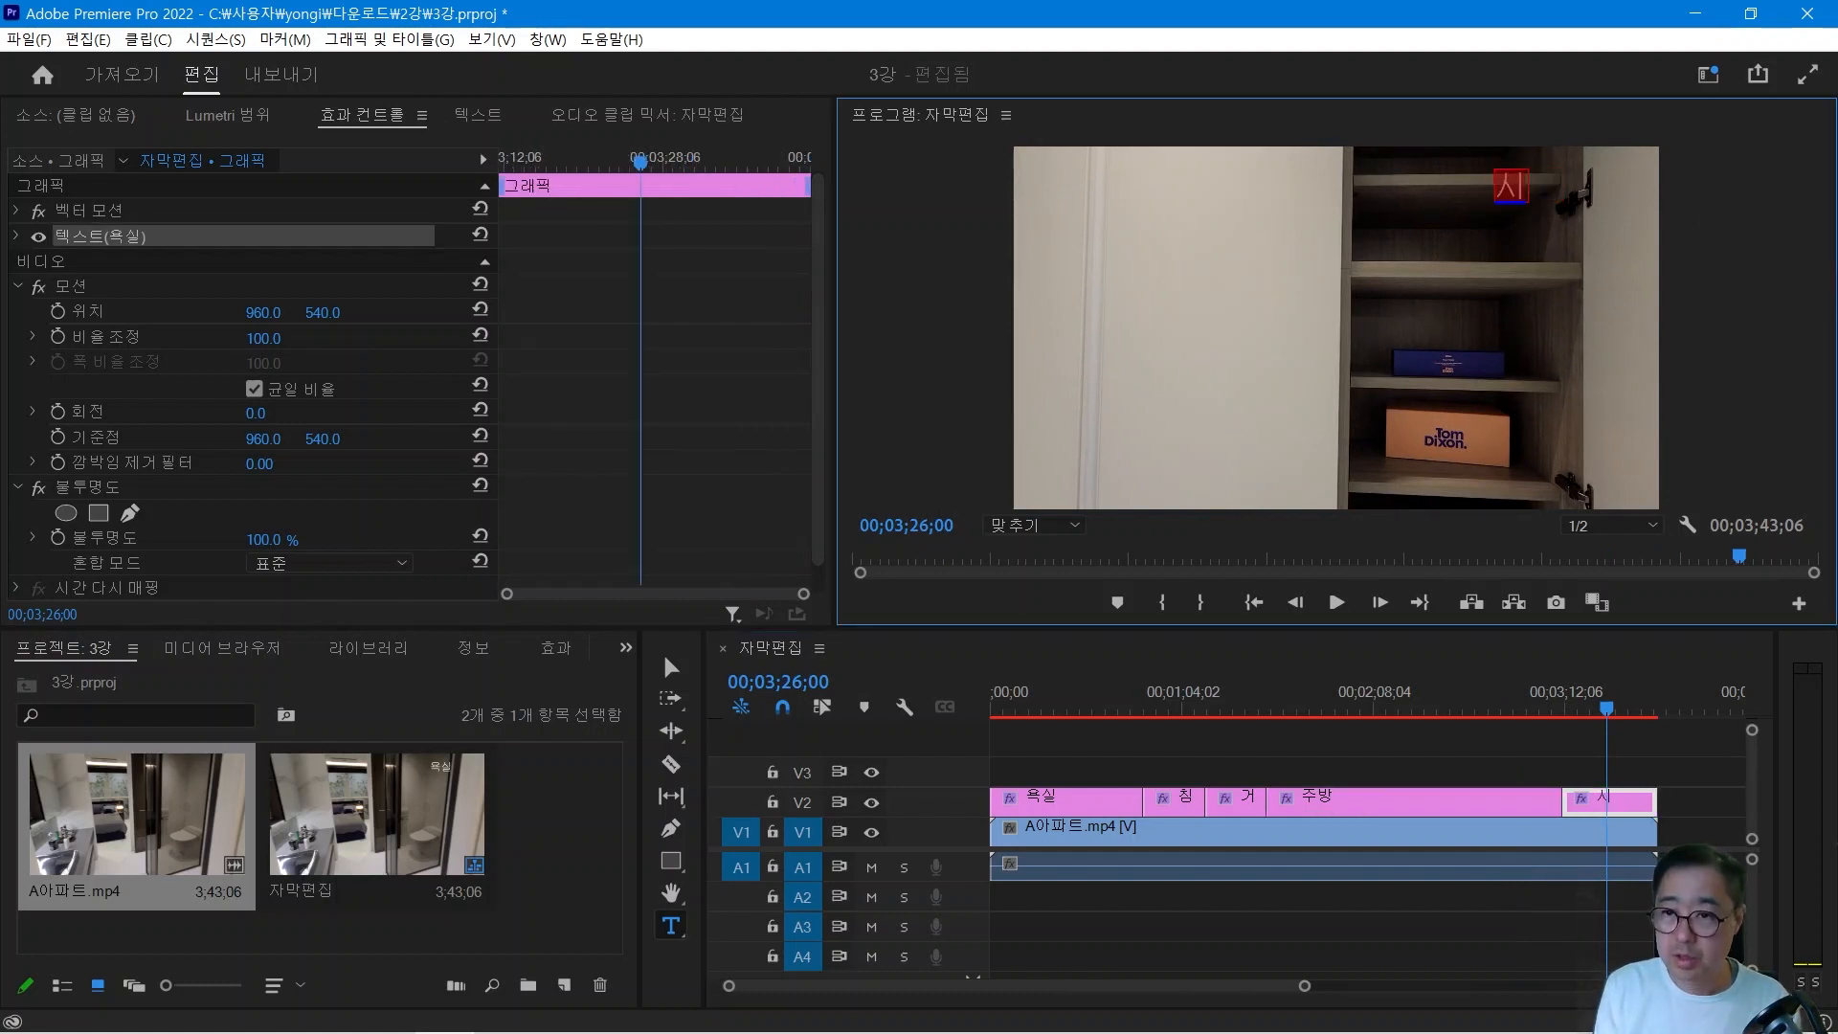
text(ㄴ발장)
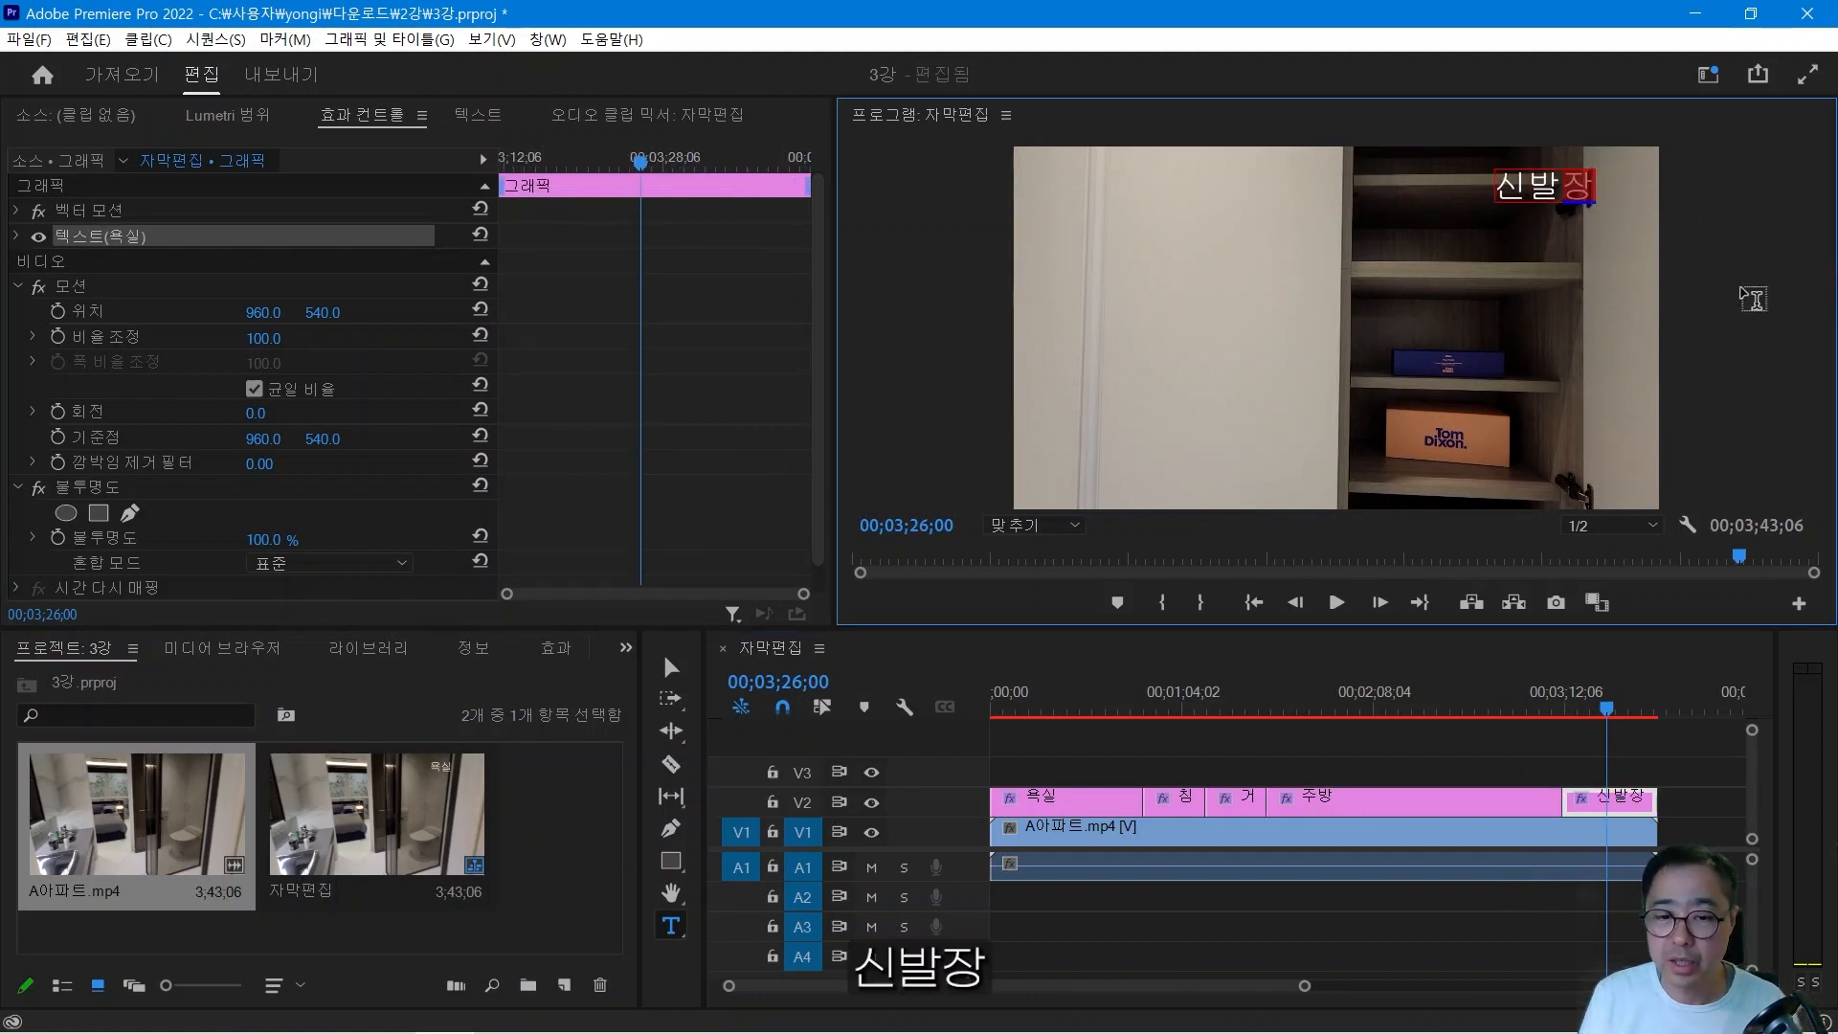
click(563, 846)
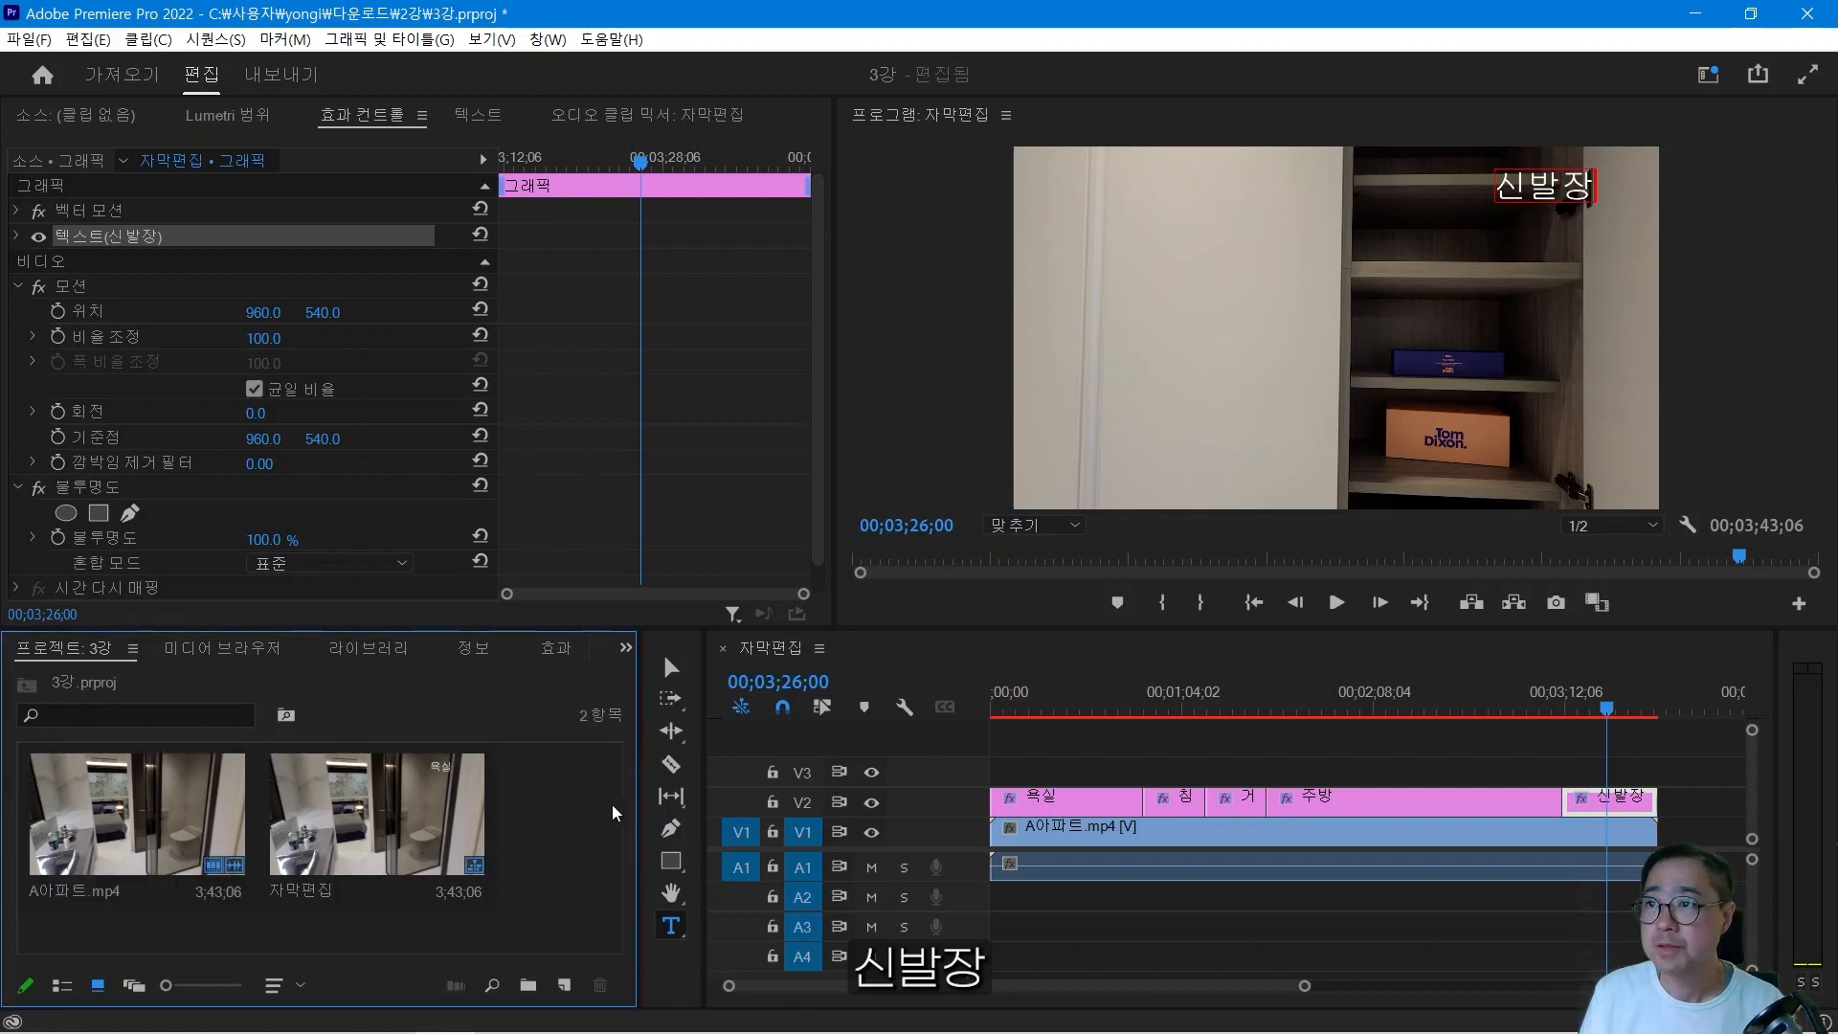
Move the playhead to 00;00;22;11 and import the text style file 공간자막.prtextstyle from the 3강 folder into the project.
click(1056, 706)
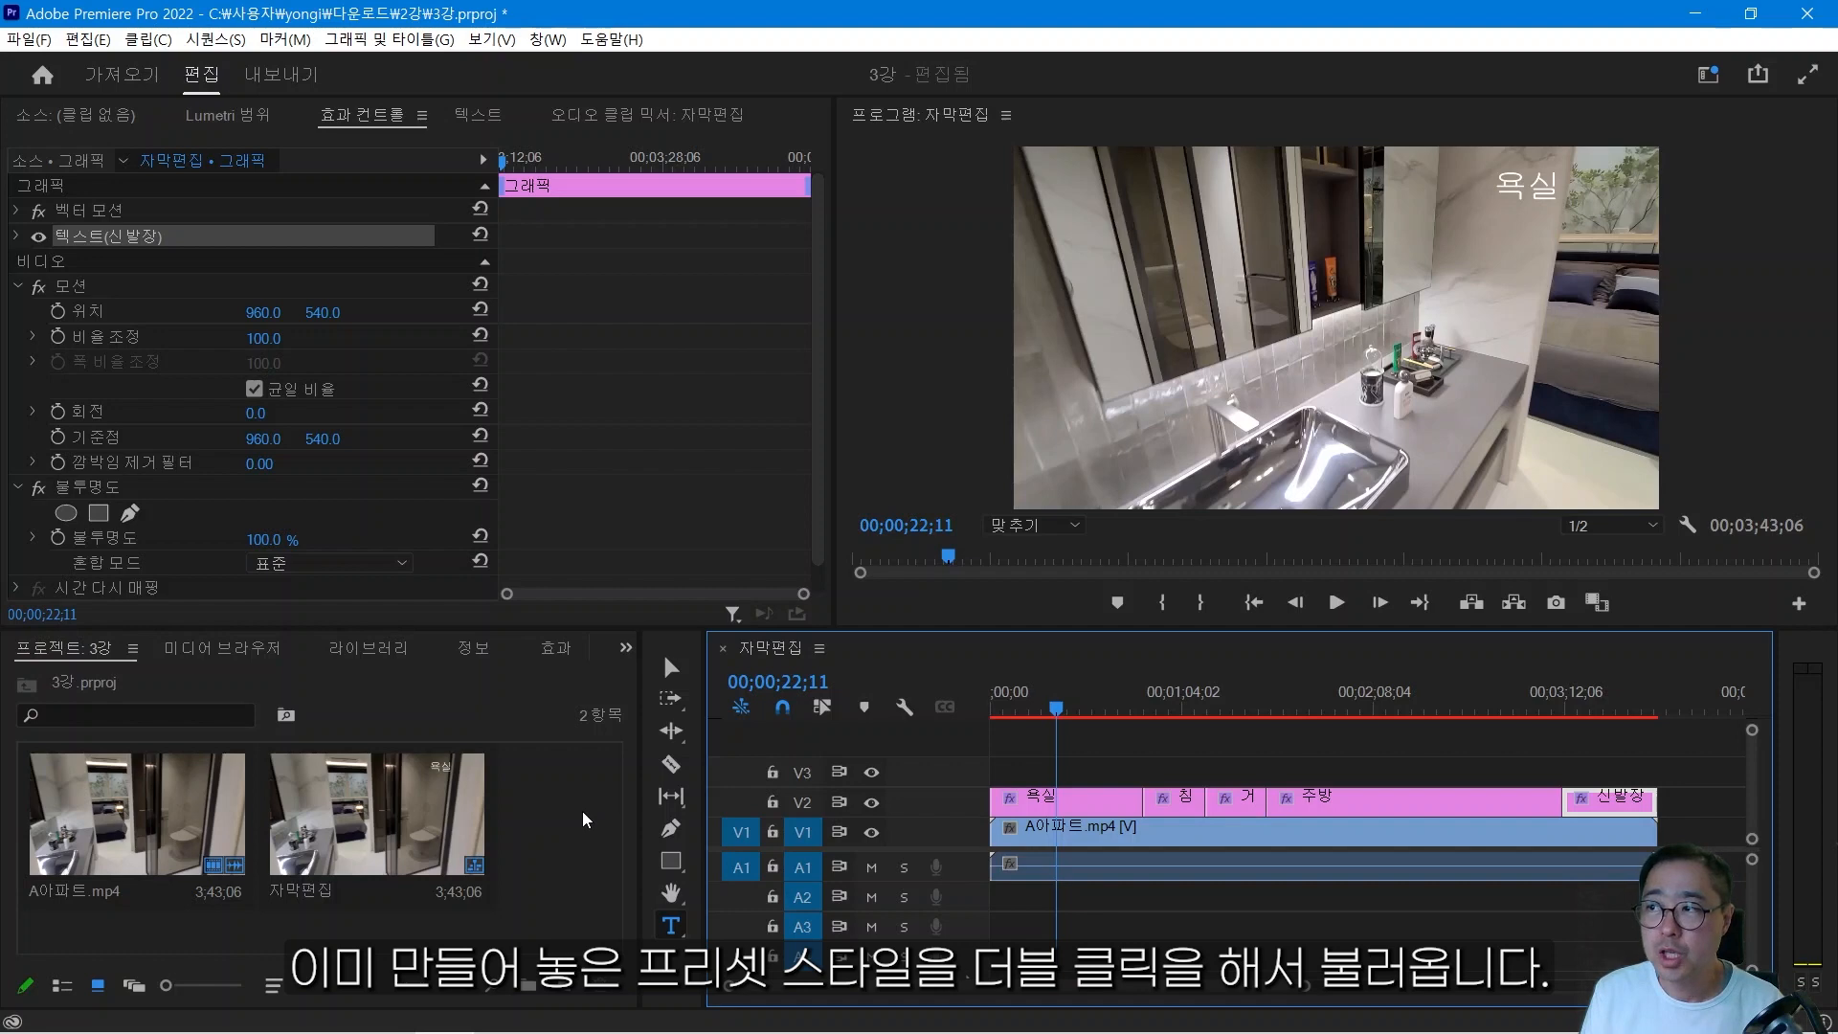
click(566, 784)
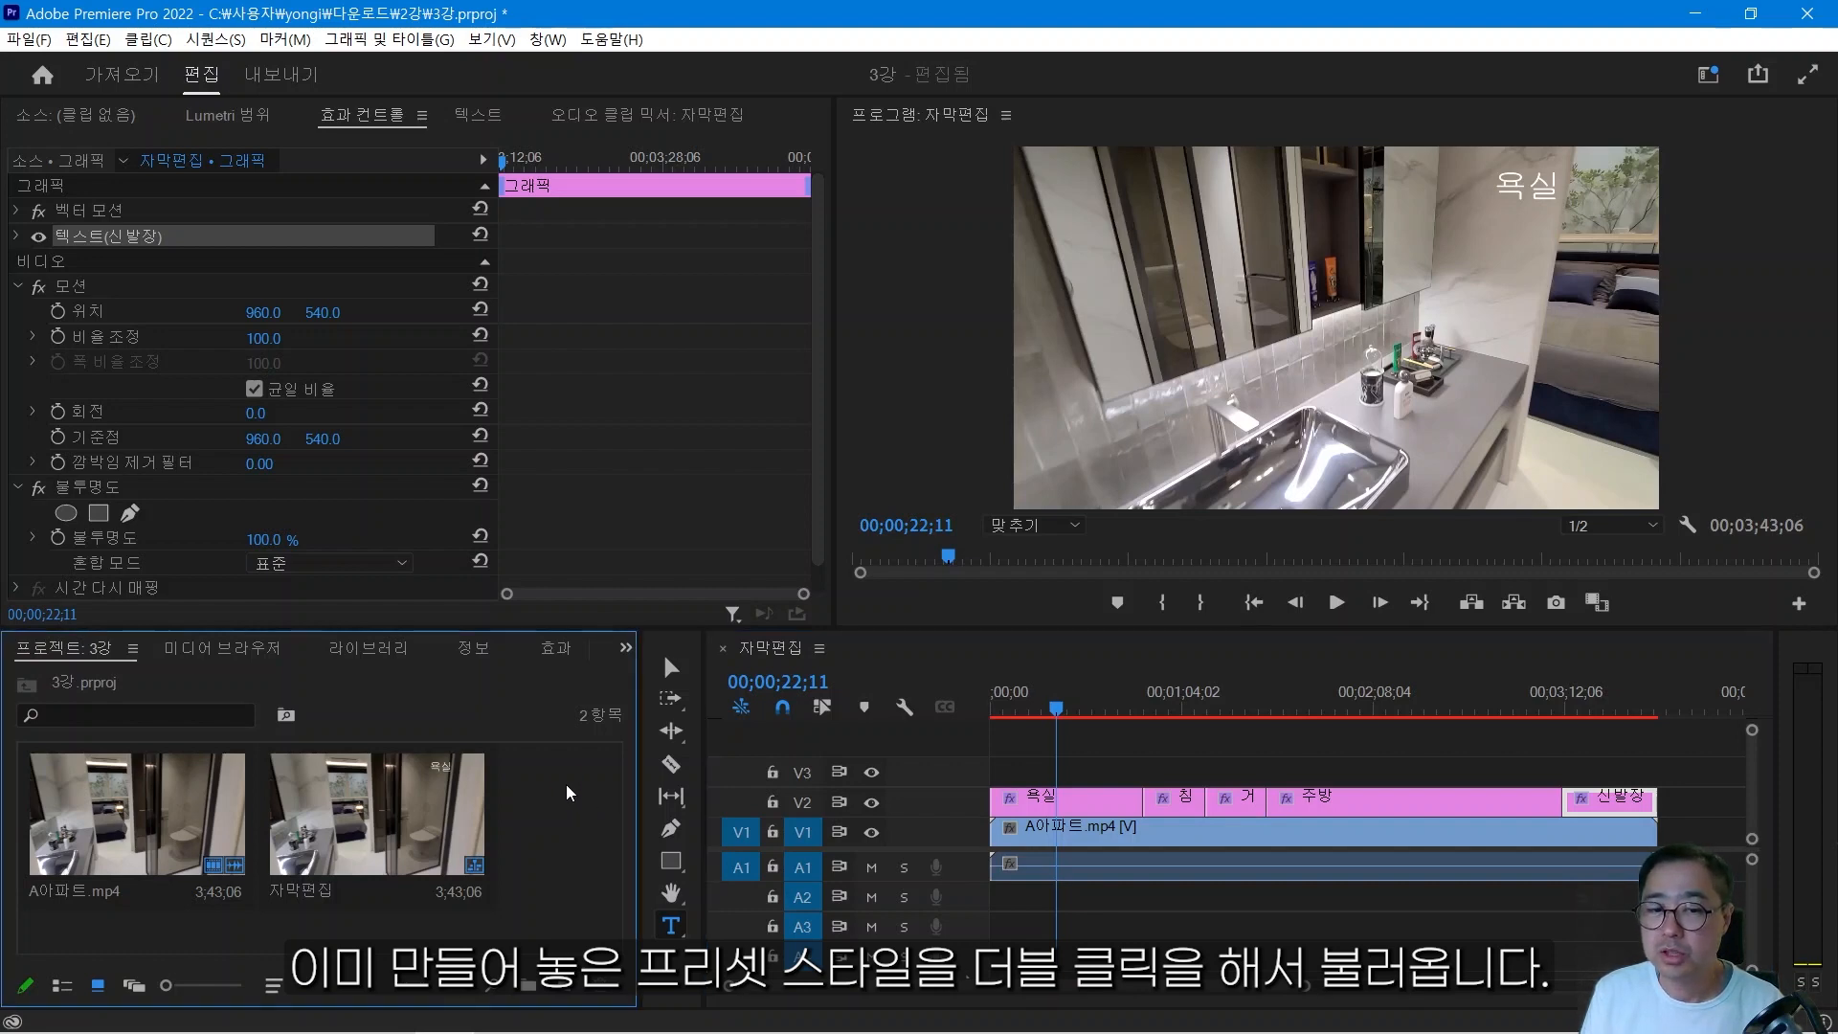
double_click(564, 785)
click(418, 247)
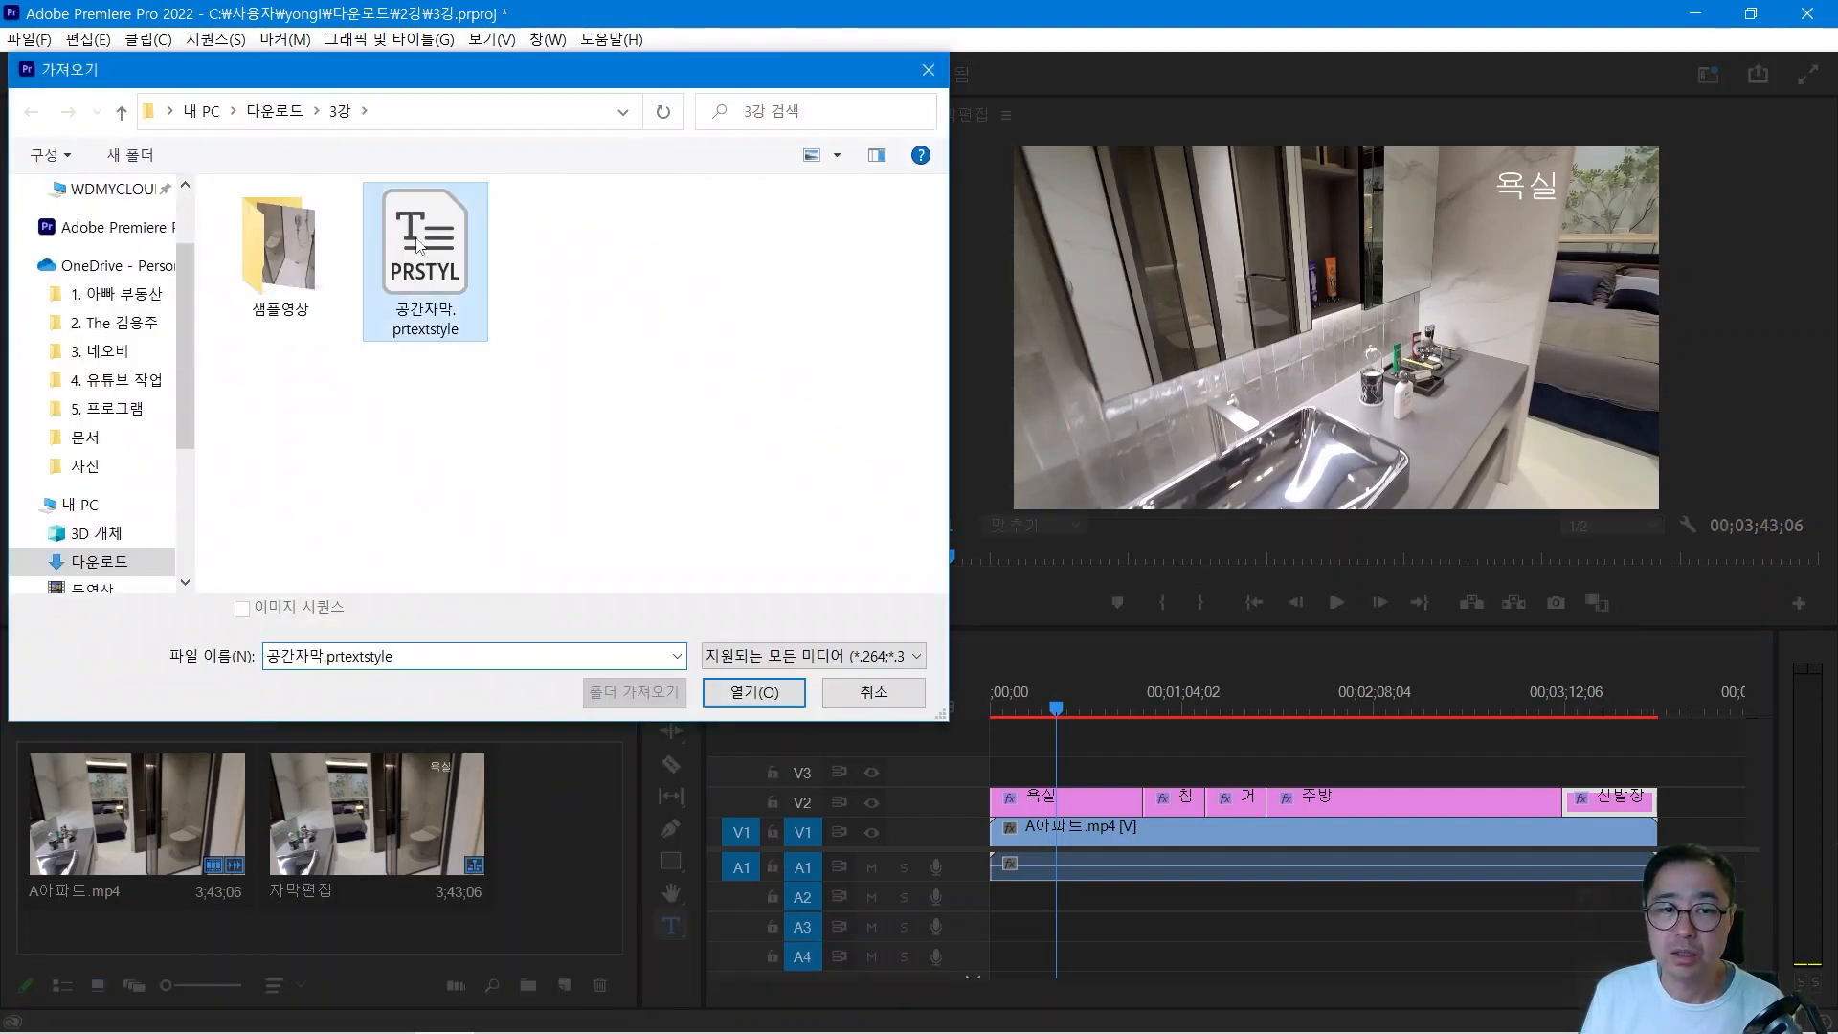
click(761, 691)
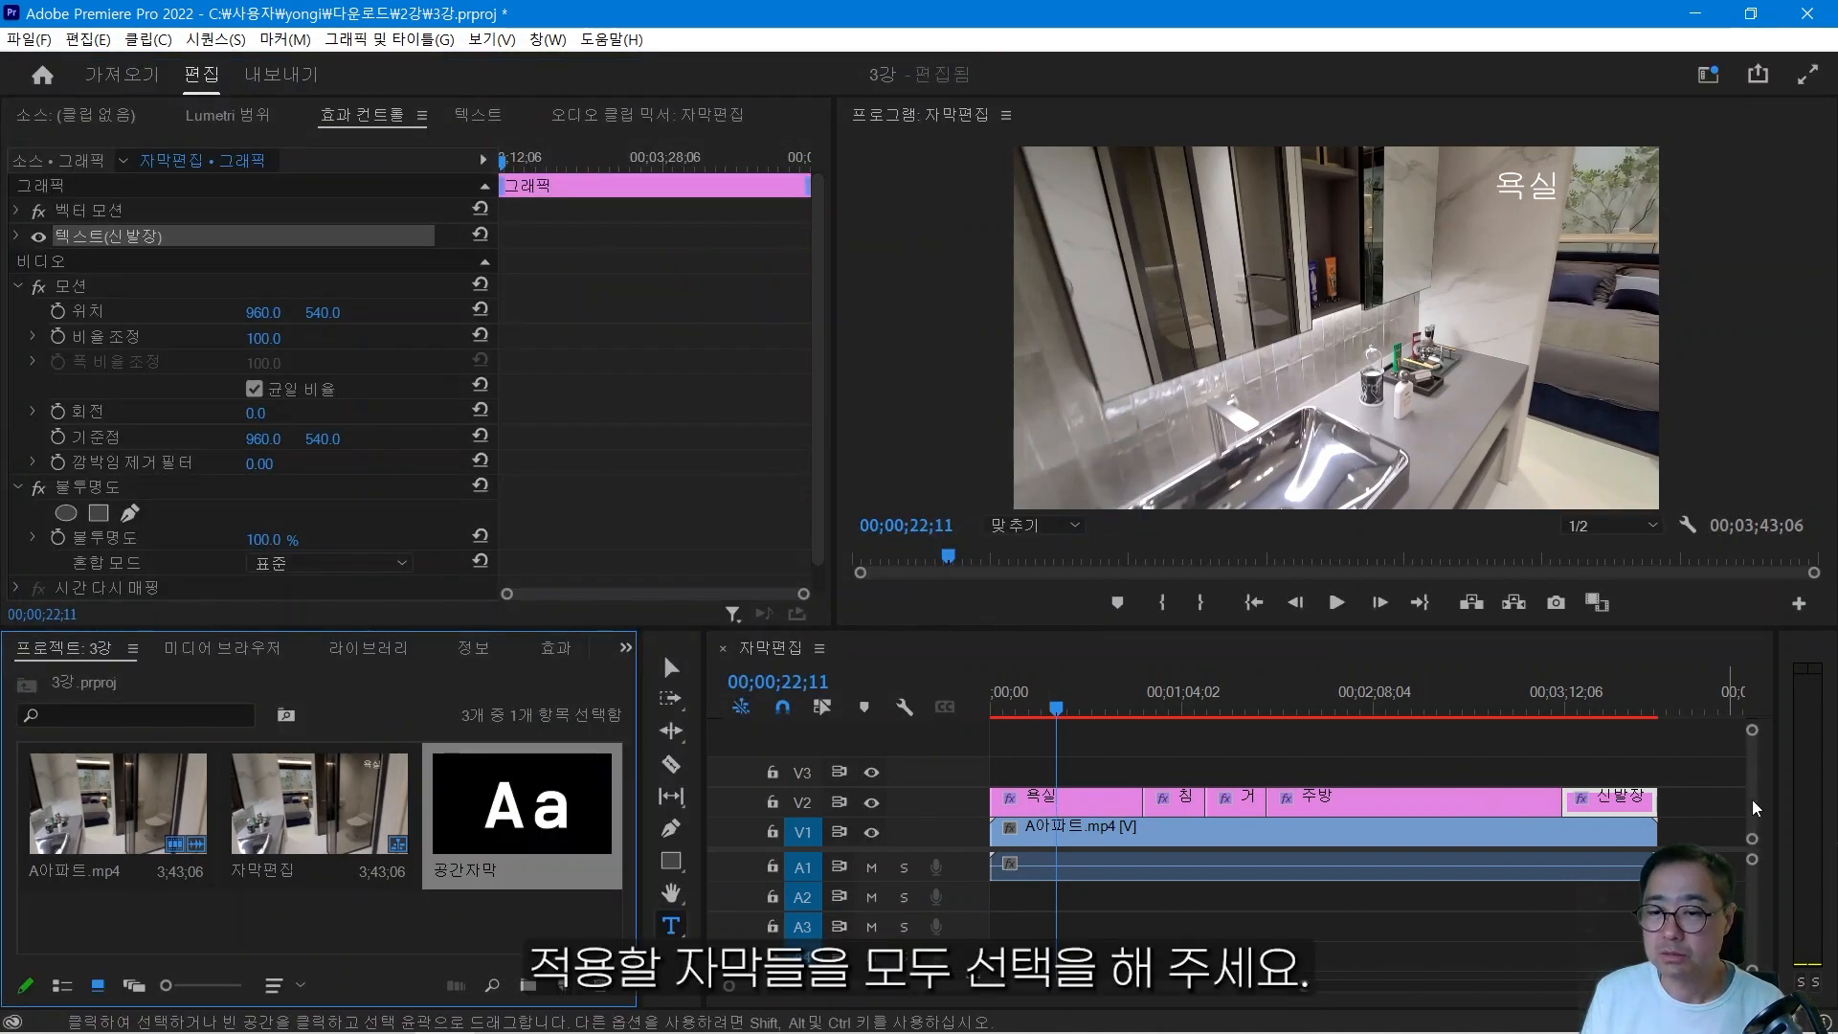
Apply the 공간자막 style to all five V2 caption segments together and check the captions through to 00;03;32;00.
drag(1710, 797, 1058, 799)
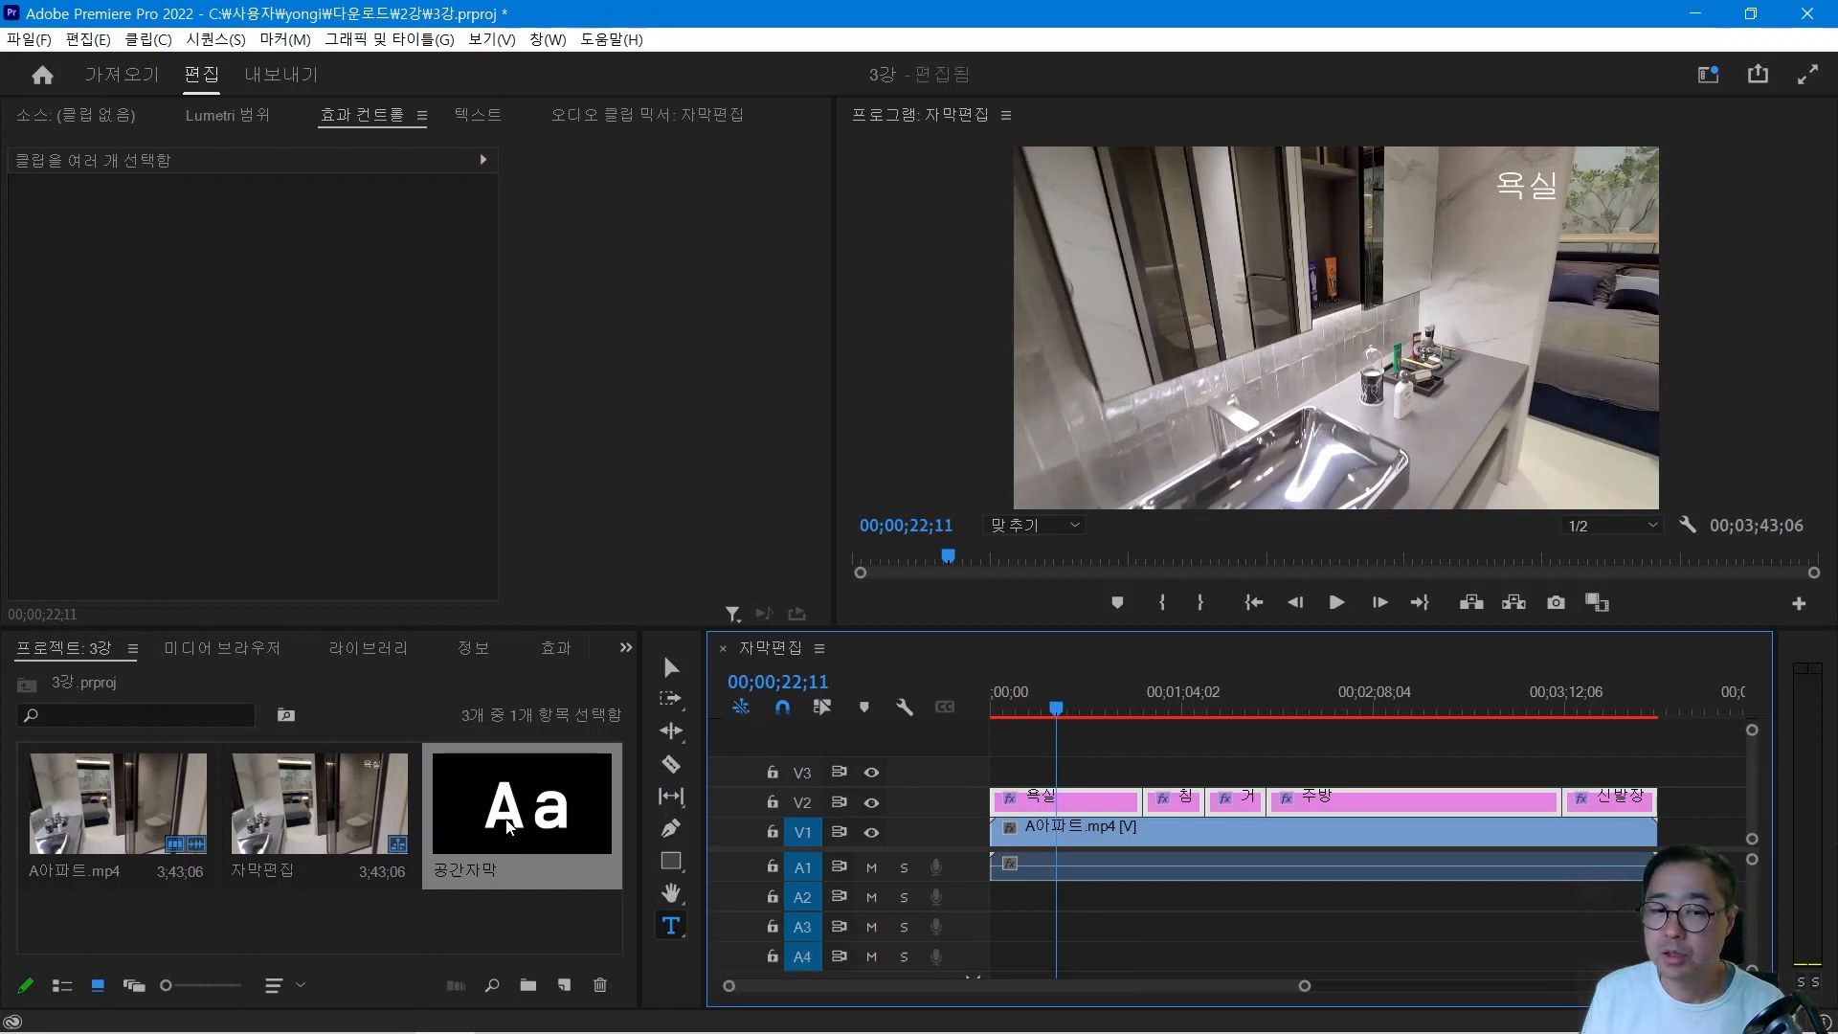
click(508, 823)
drag(508, 823, 986, 785)
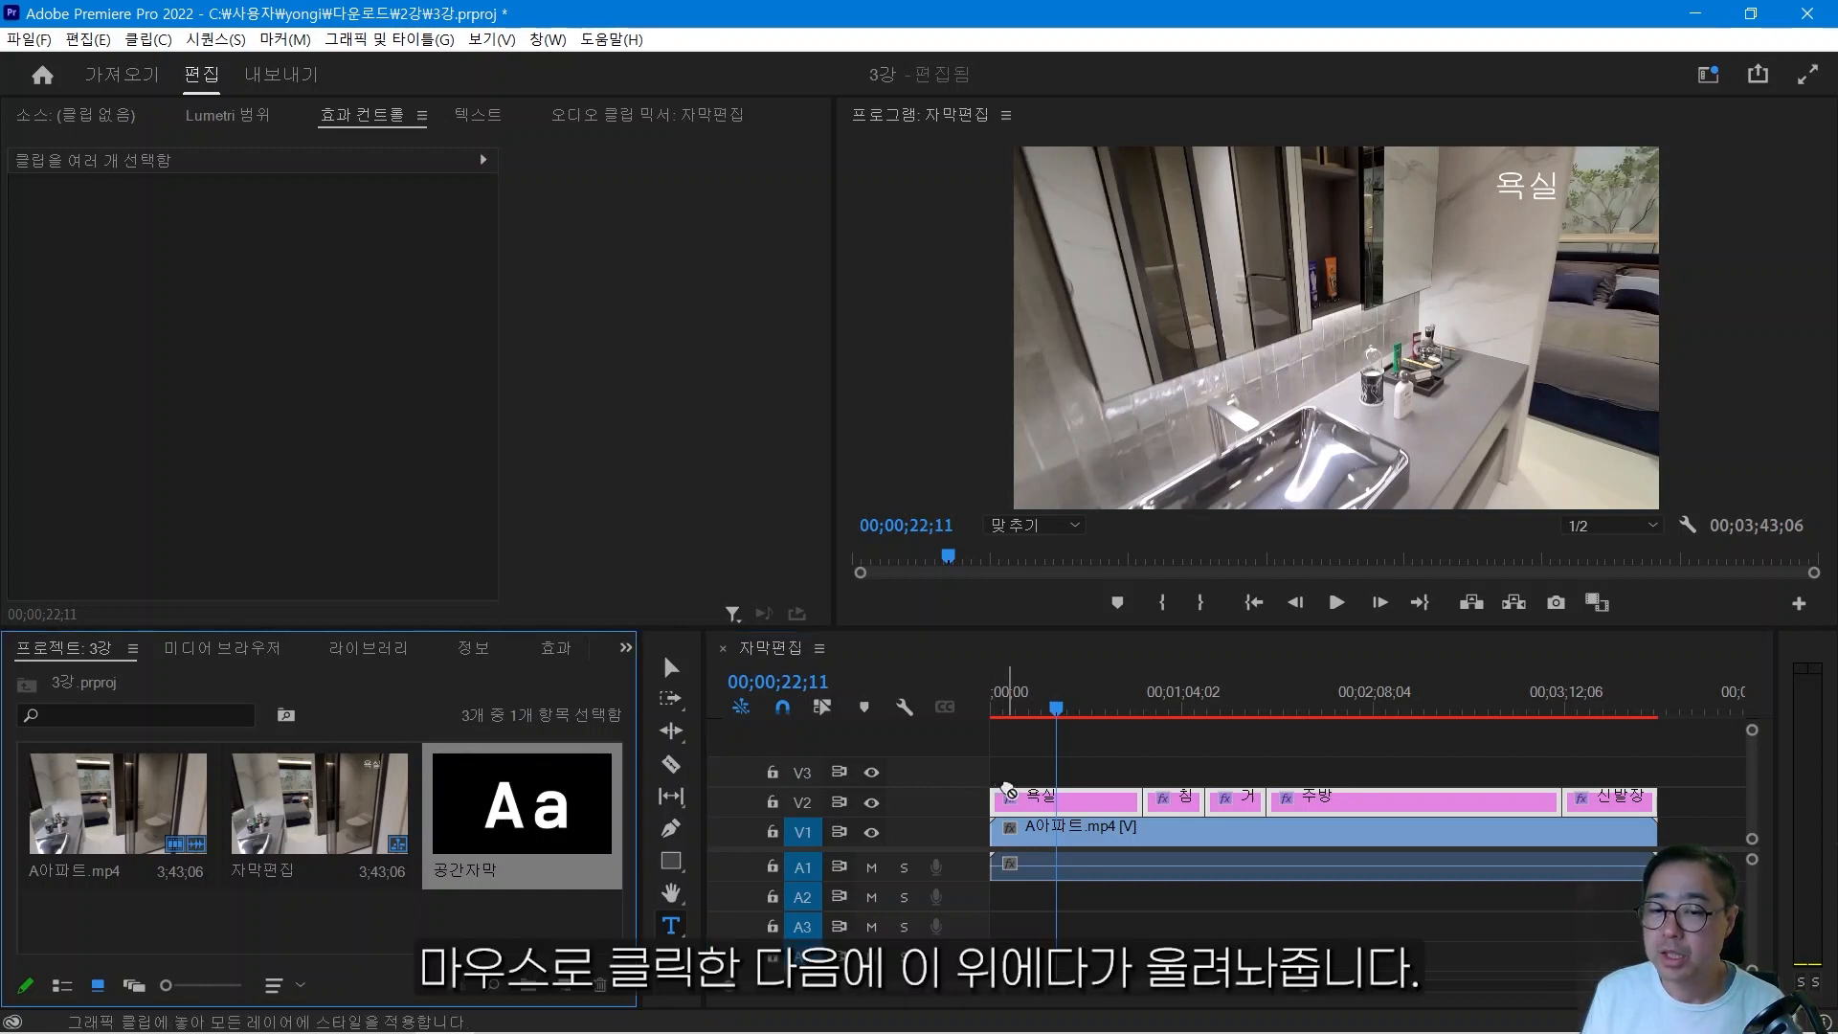
drag(1036, 796, 1036, 802)
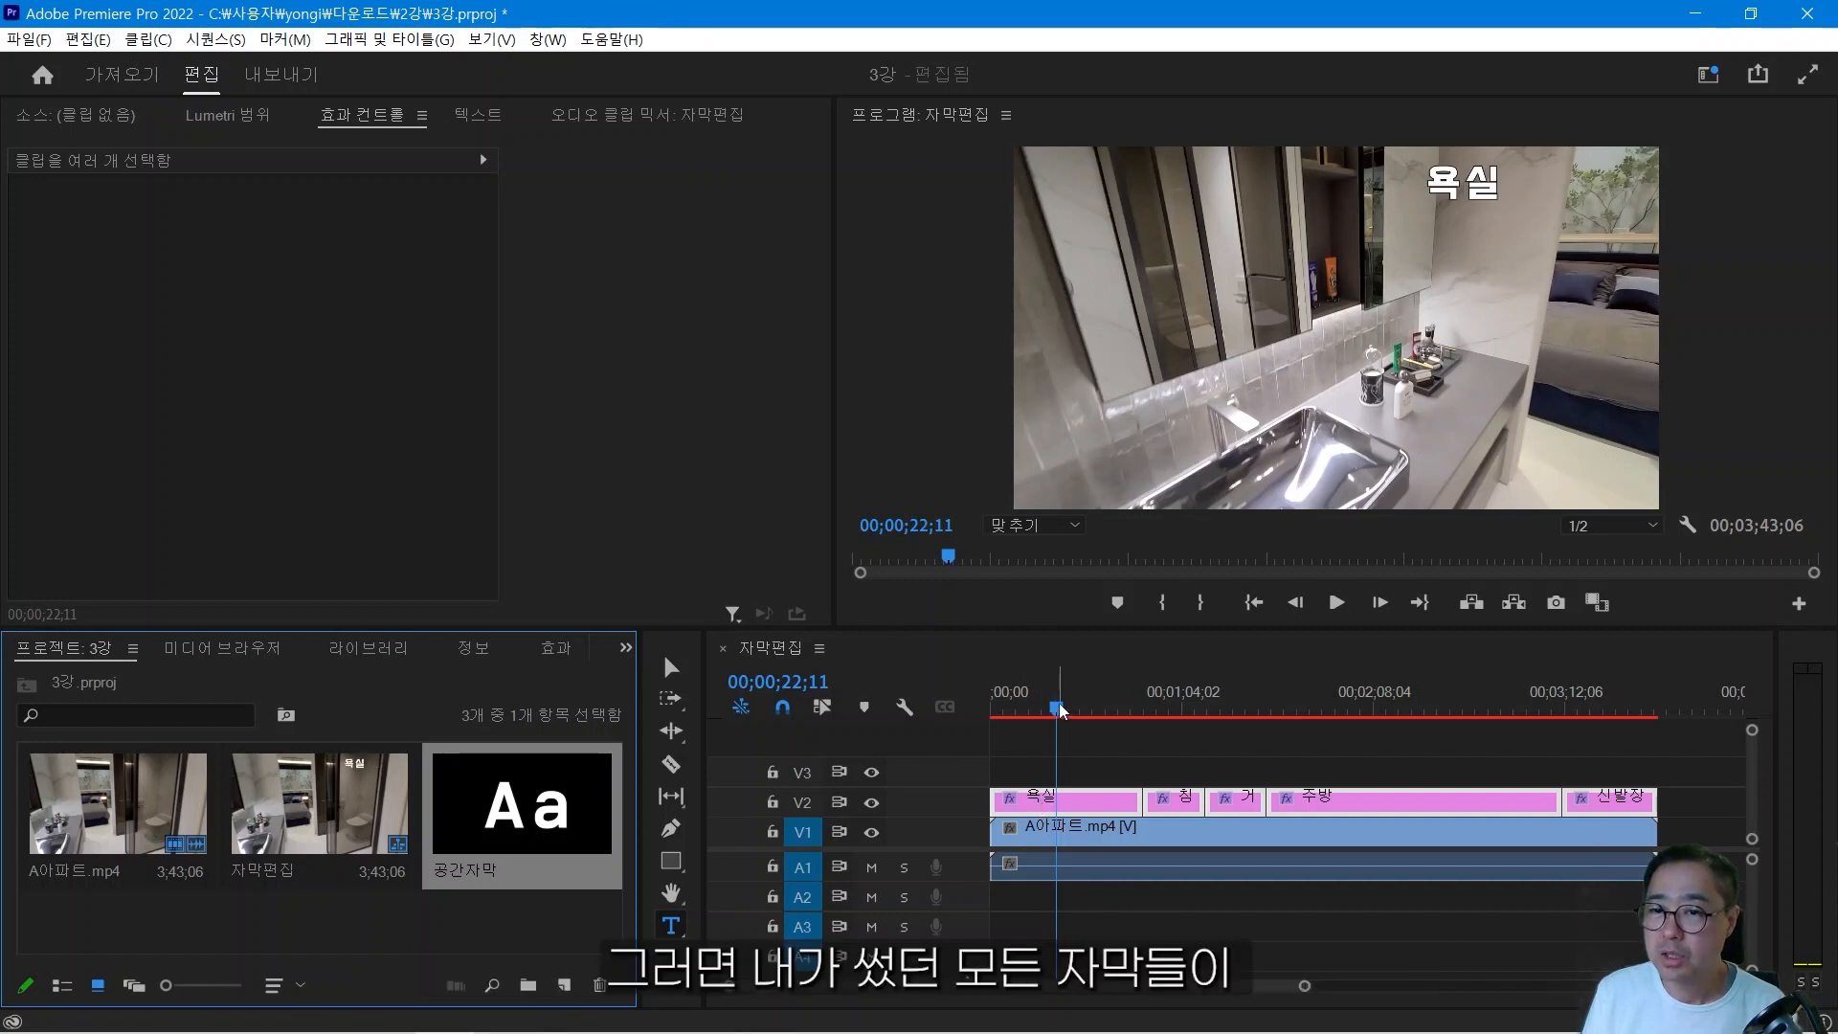
drag(1060, 713, 1556, 732)
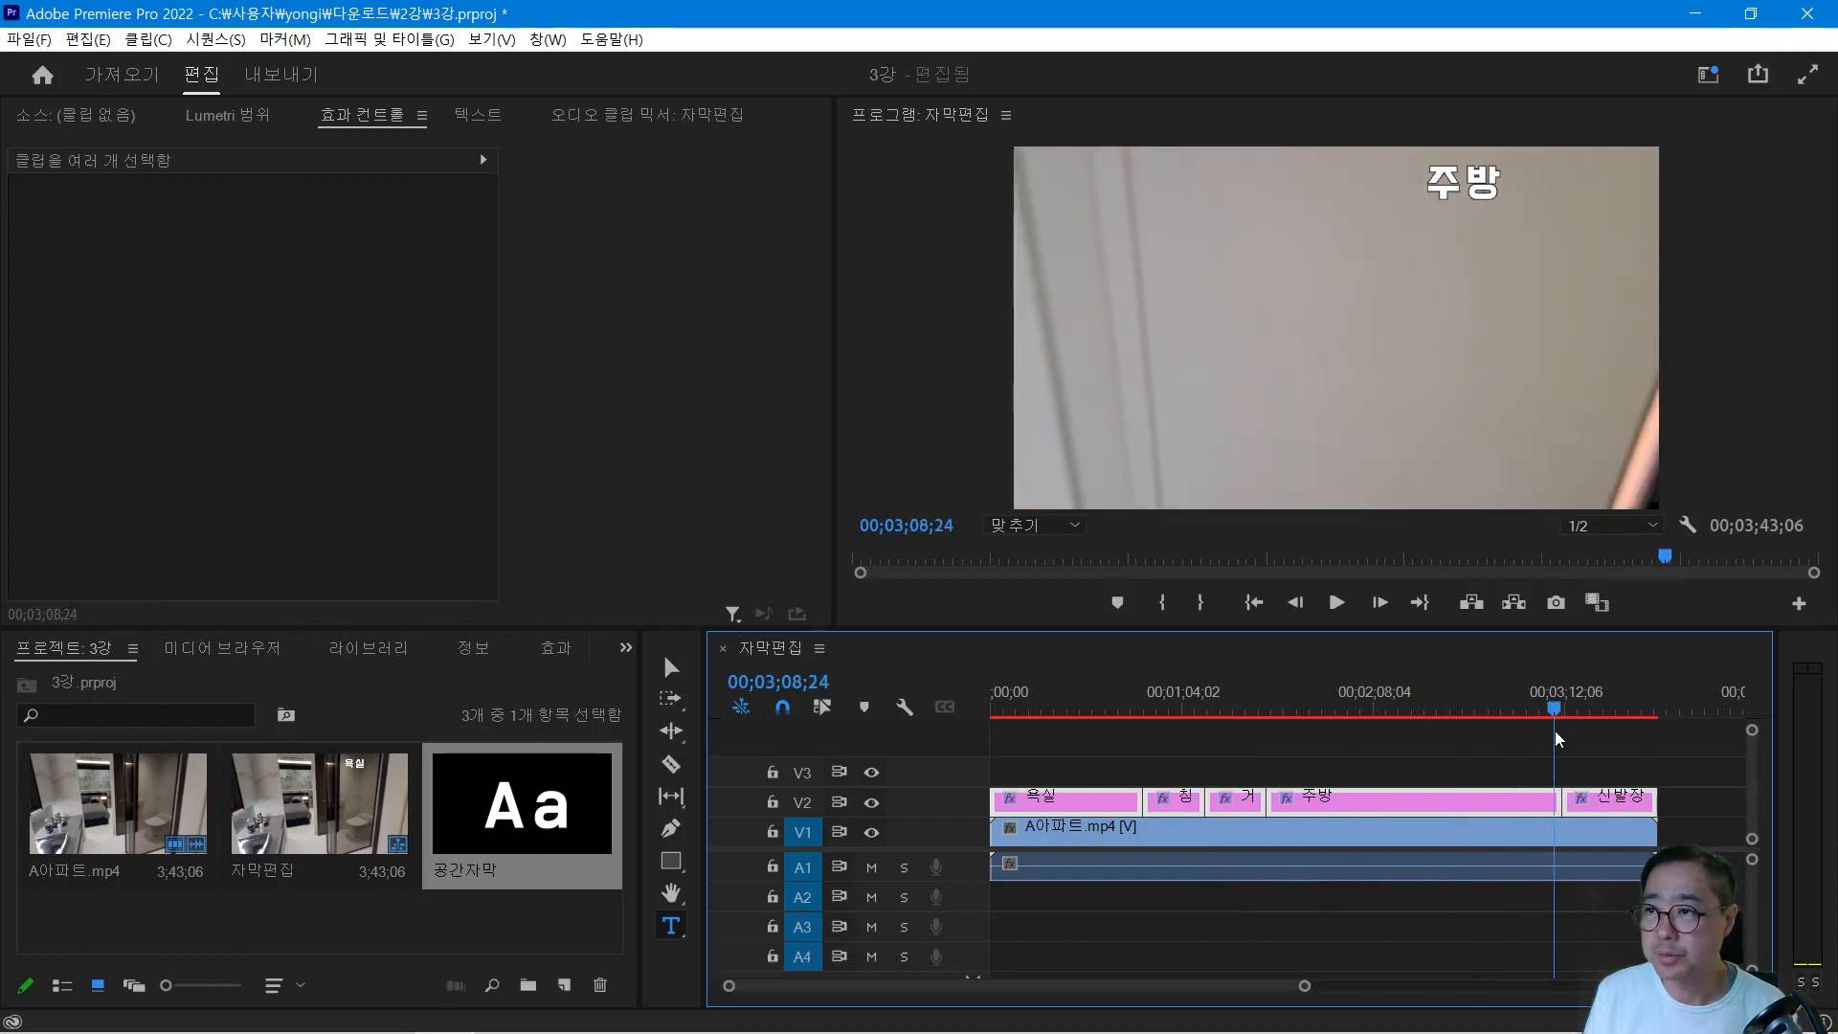
drag(1555, 731, 1624, 741)
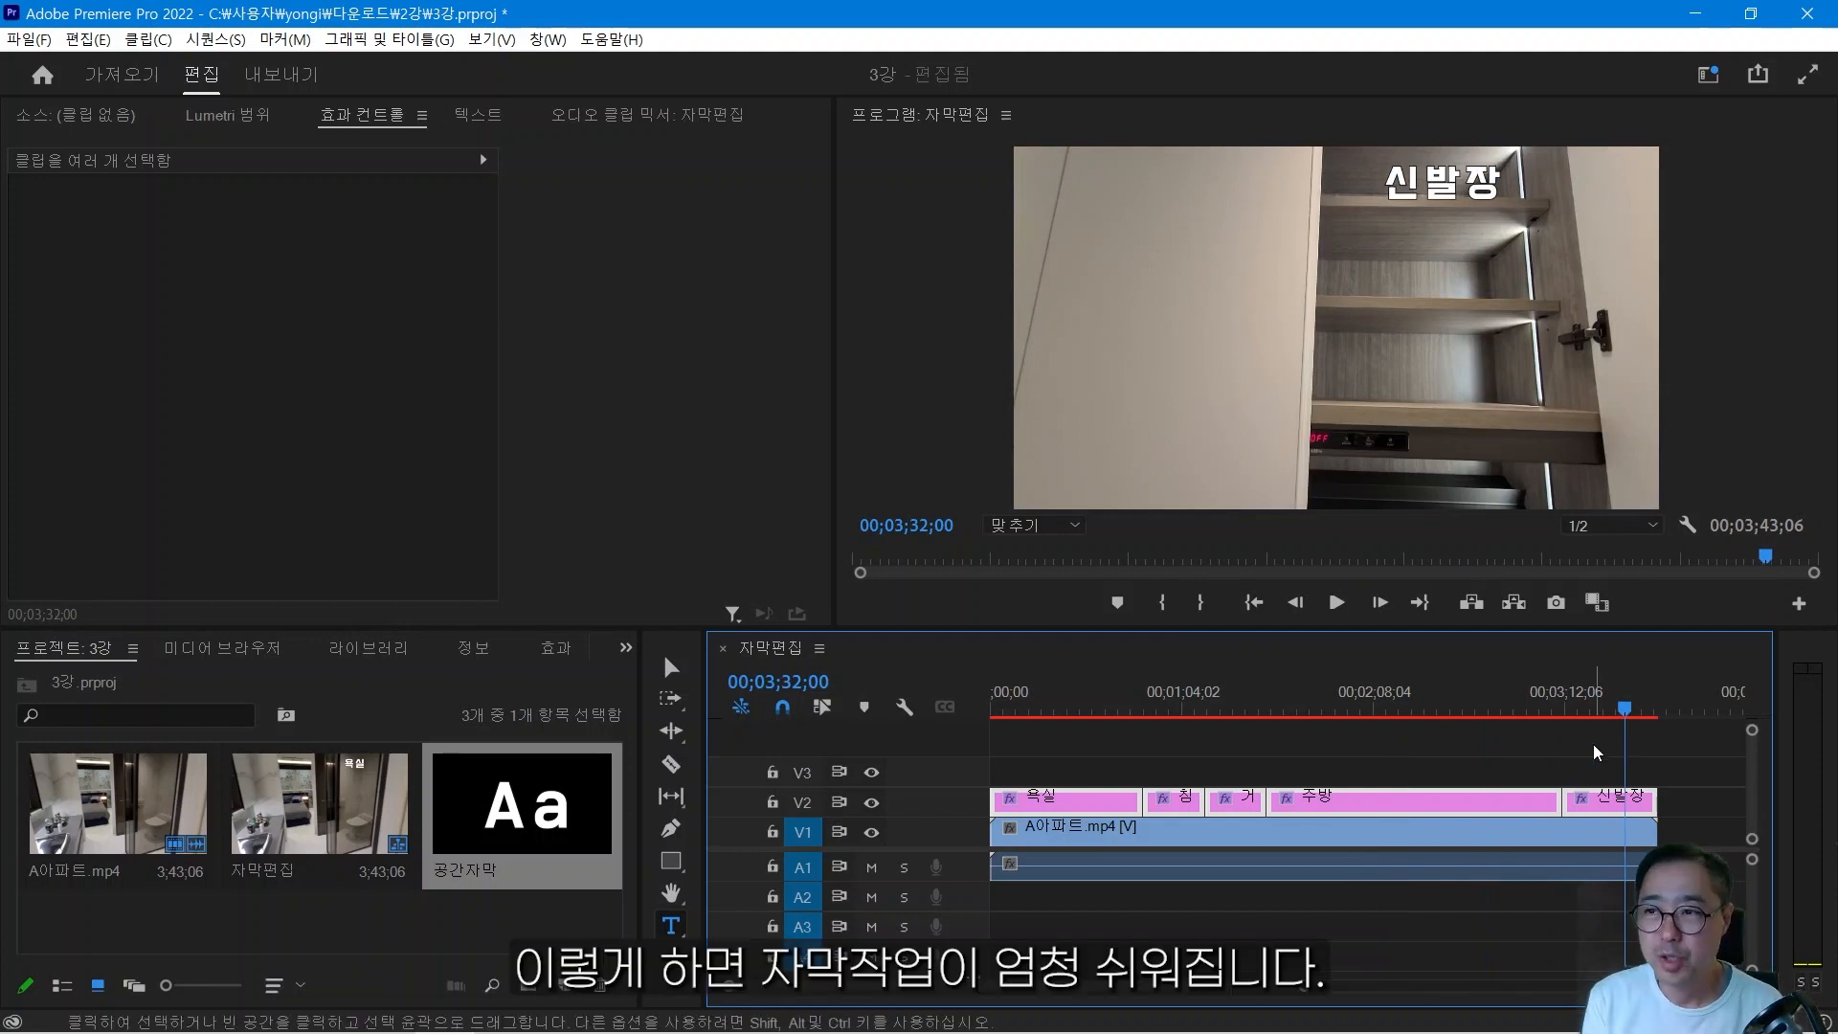